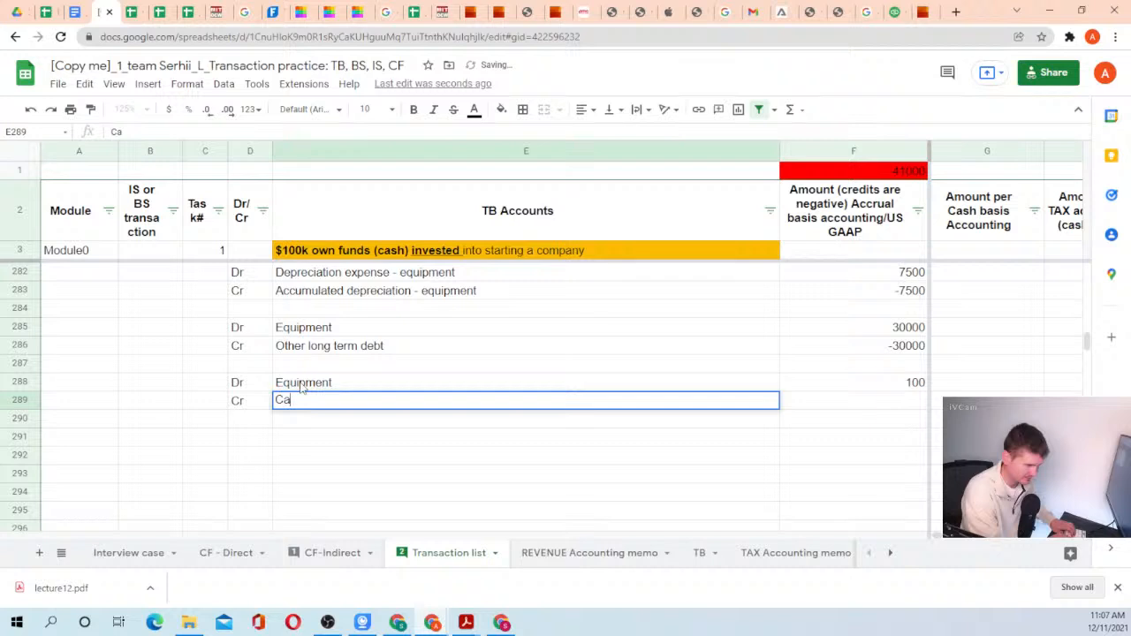
Complete the credit line in row 289 with the account Cash and the negative of the Equipment amount, =-F288.
type("sh")
key("Tab")
type("=-")
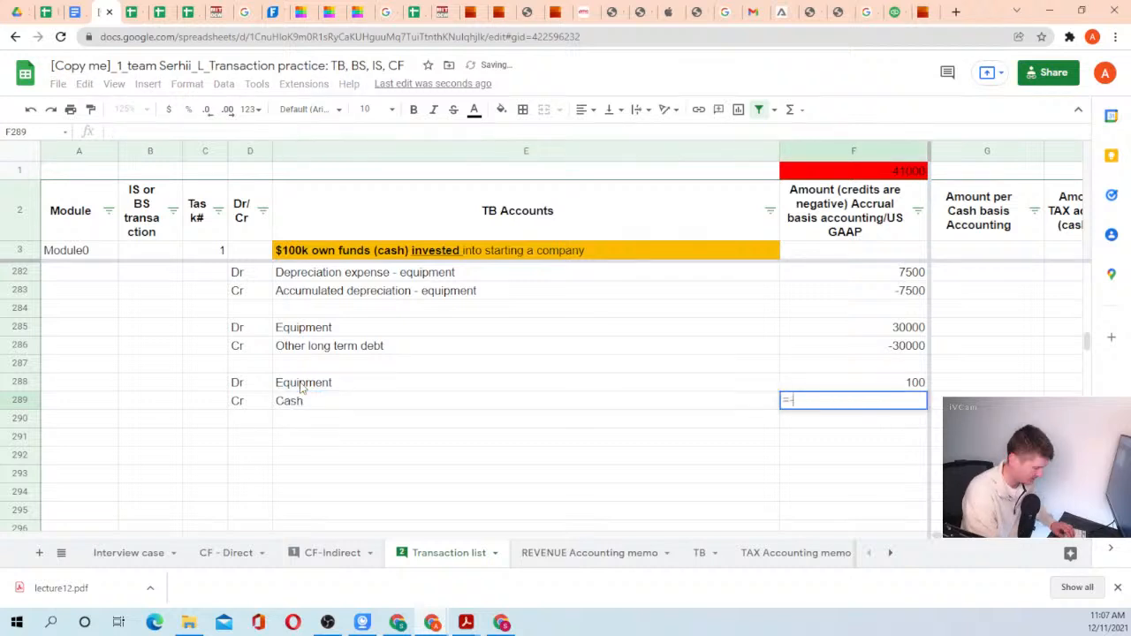
key("Up")
key("Return")
key("Right")
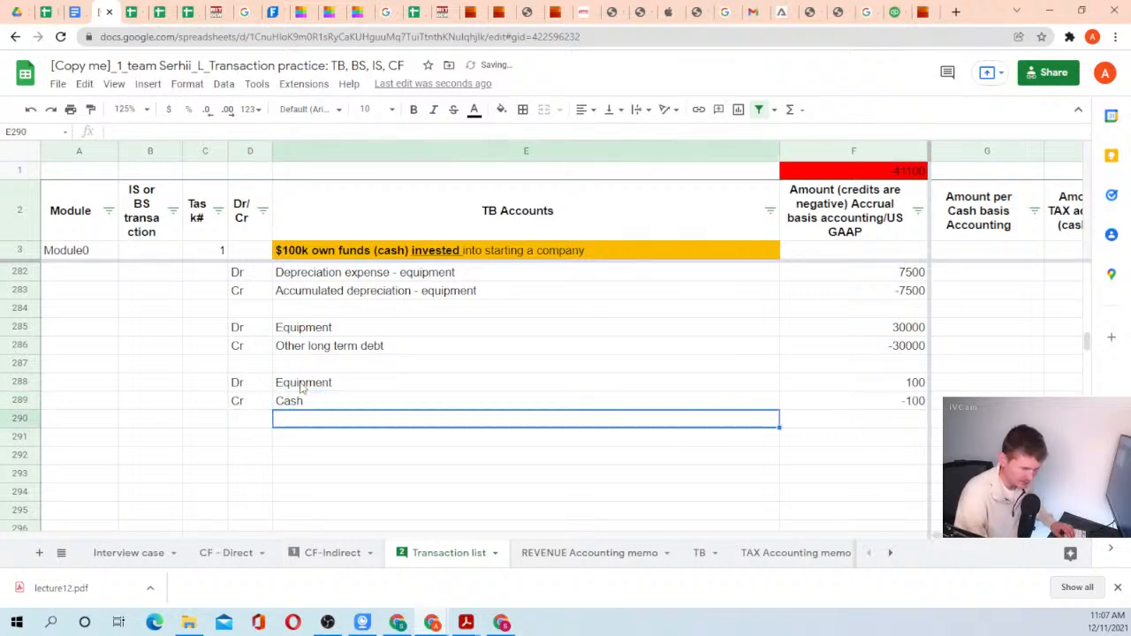
Label the equipment purchase entry by entering "Acquire year 1" in cell E287.
key("Up")
key("Up")
key("Up")
type("Acq")
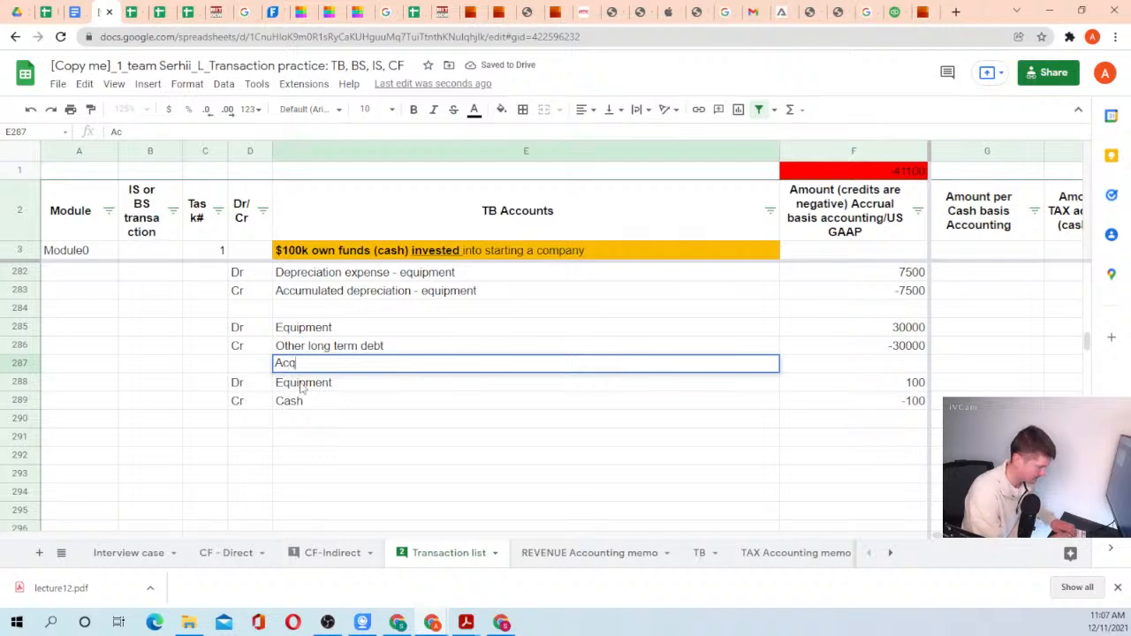
type("uire year 1")
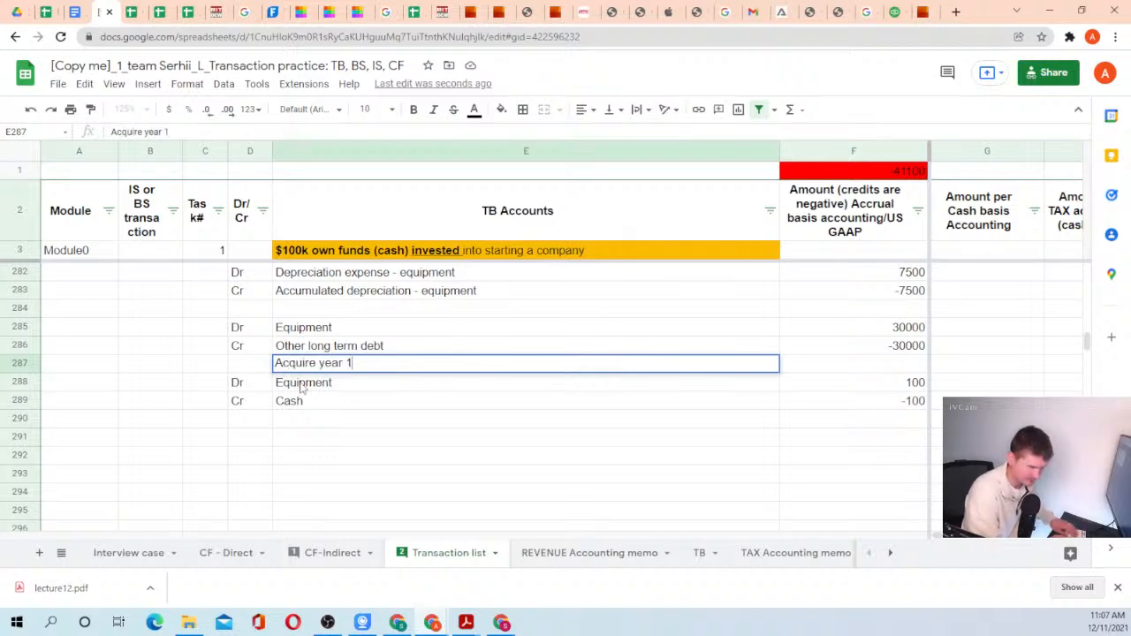
key("Return")
Add the heading "Depreciate year 1" in cell E290 beneath the purchase entry.
key("Down")
key("Down")
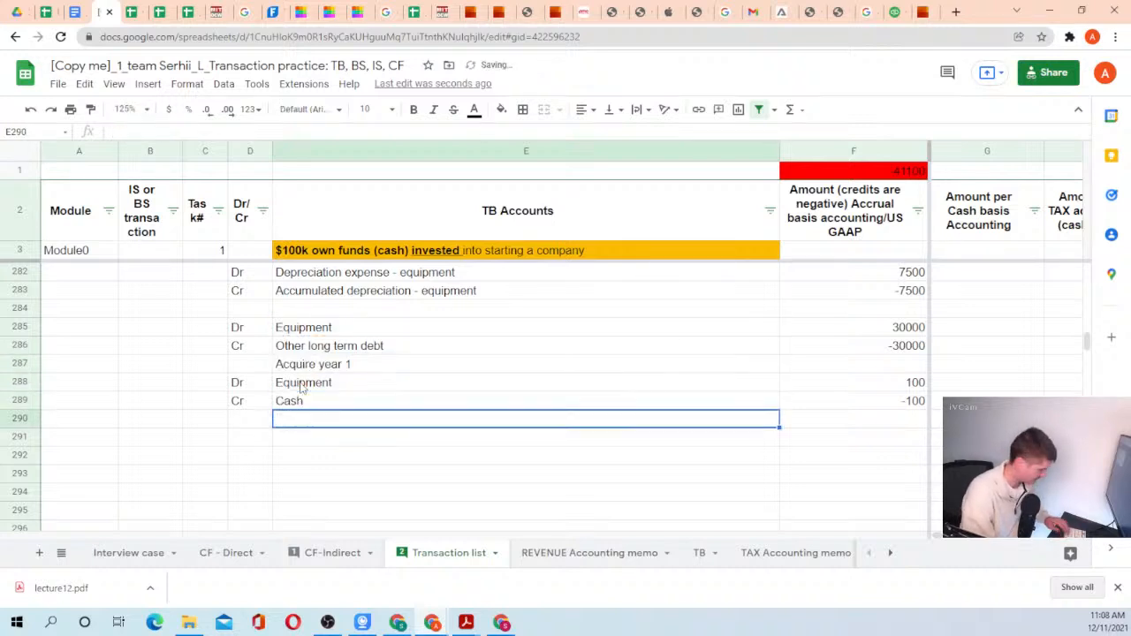
type("Depreciate")
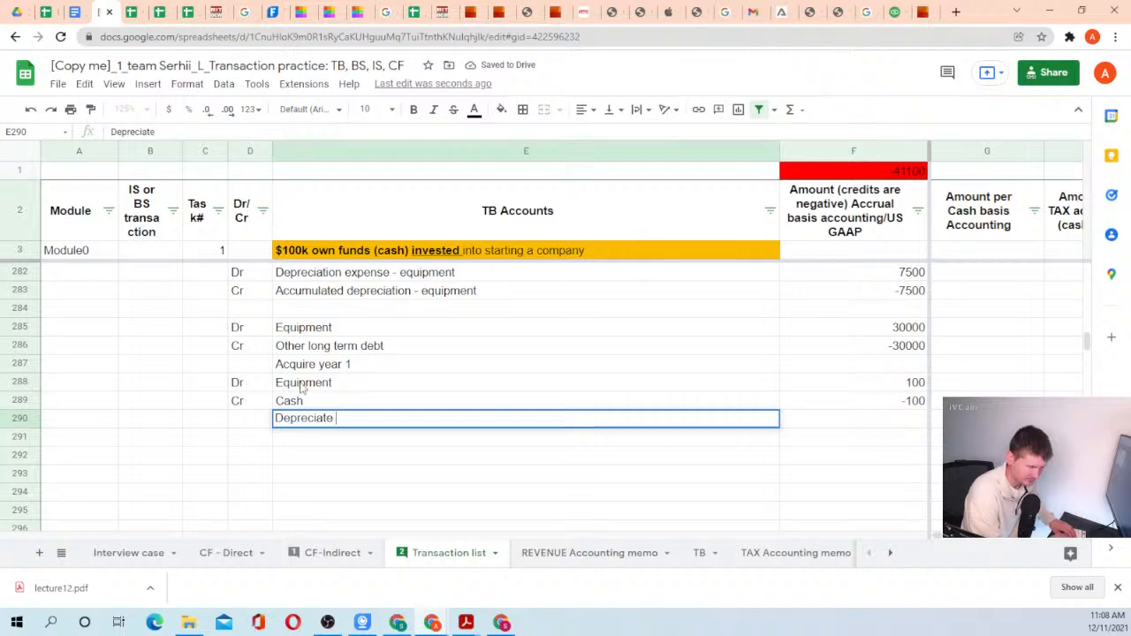
type(" year ")
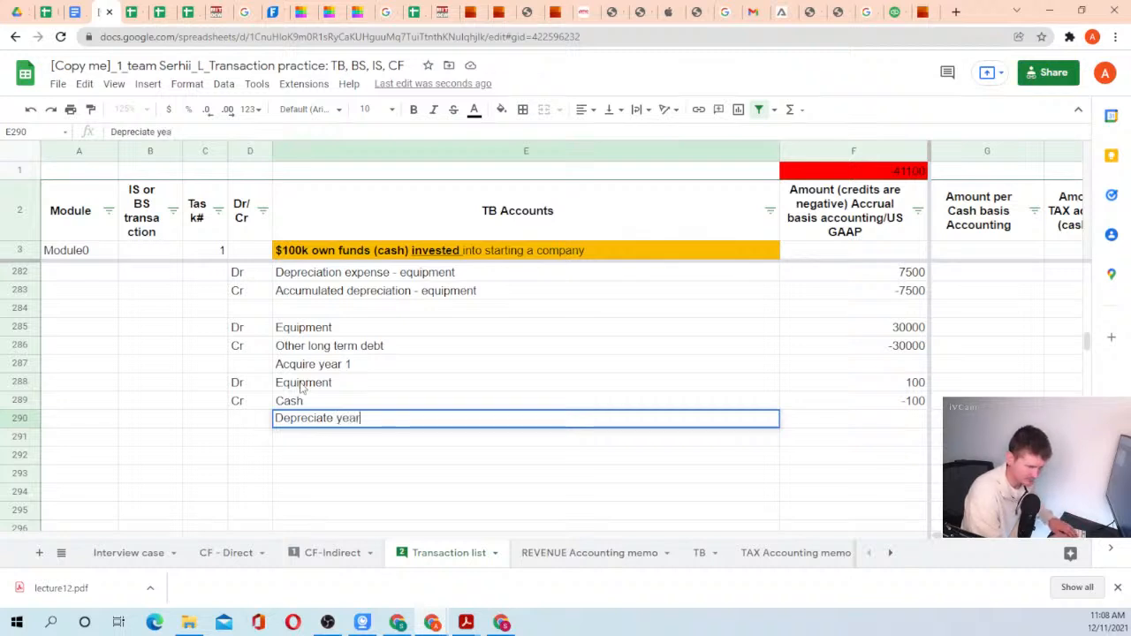
type("1")
key("Return")
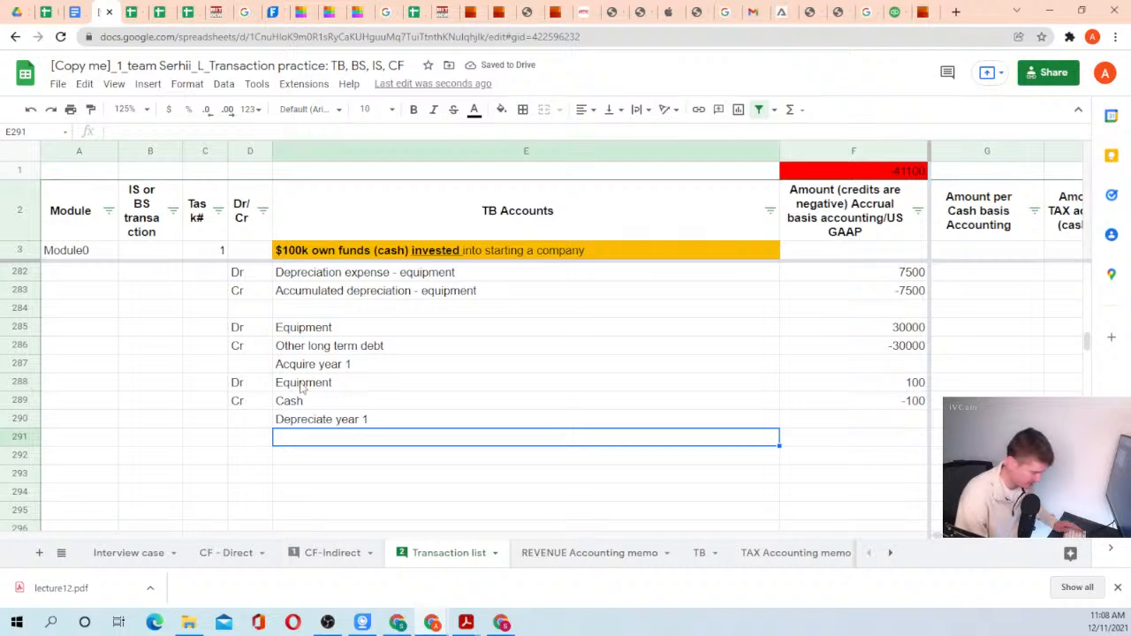
Calculate the year 1 depreciation amount in F291 by dividing the equipment cost by five, =F288/5.
key("Right")
type("=")
key("Up")
key("Up")
key("Up")
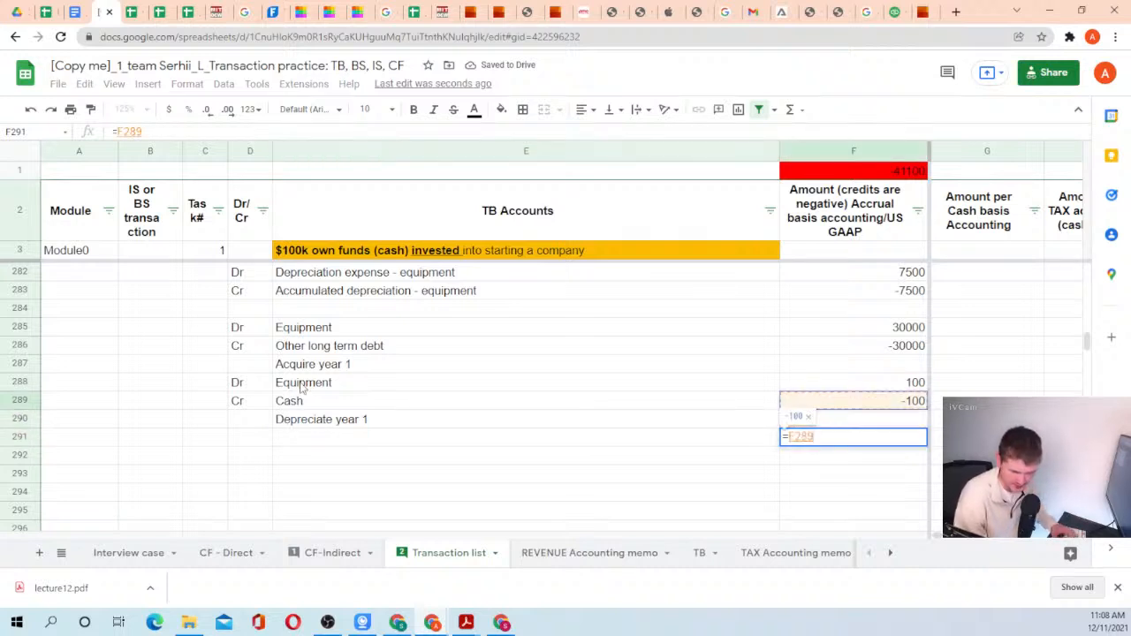
type("/")
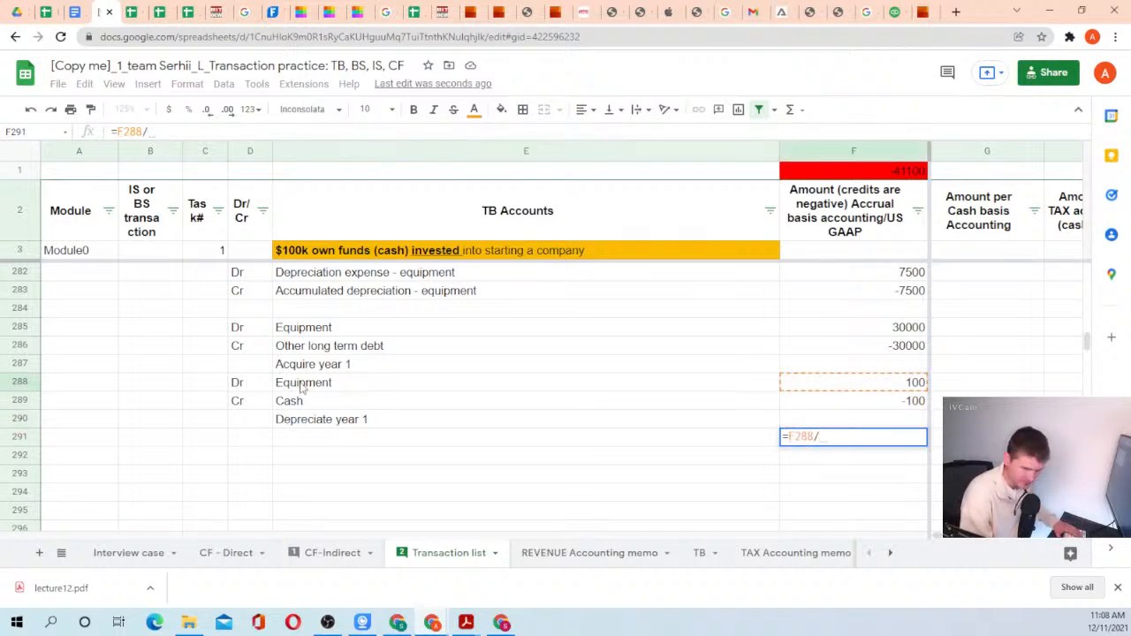
type("5")
key("Return")
Link the account in E291 to the Depreciation expense - equipment name in E282, and mark row 291 as Dr.
key("Up")
key("Left")
key("Left")
key("Right")
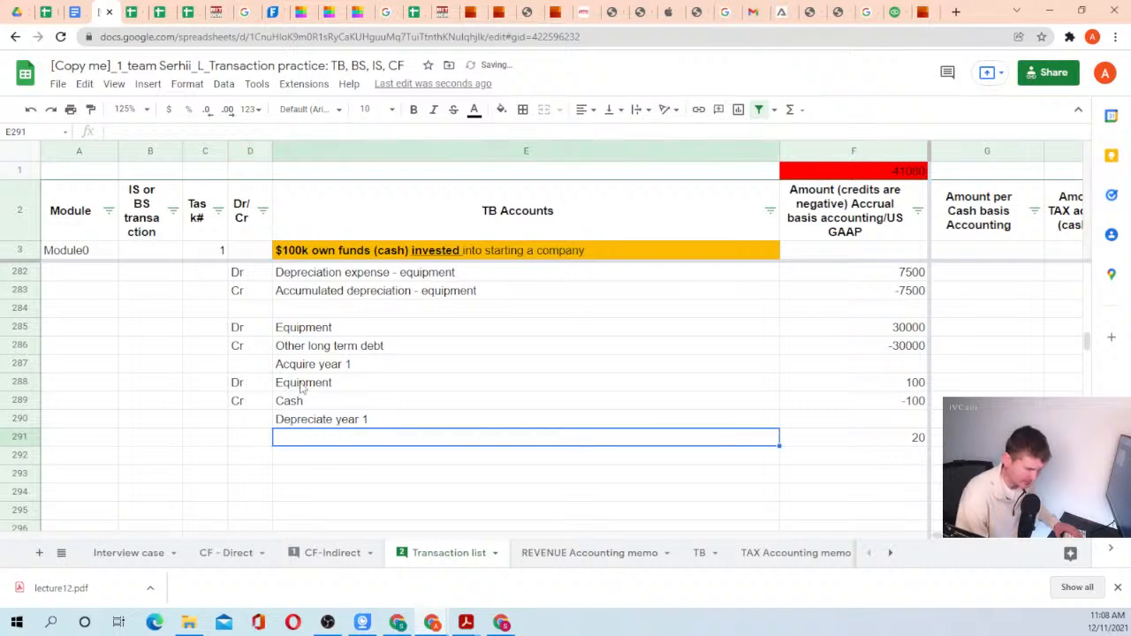
type("=")
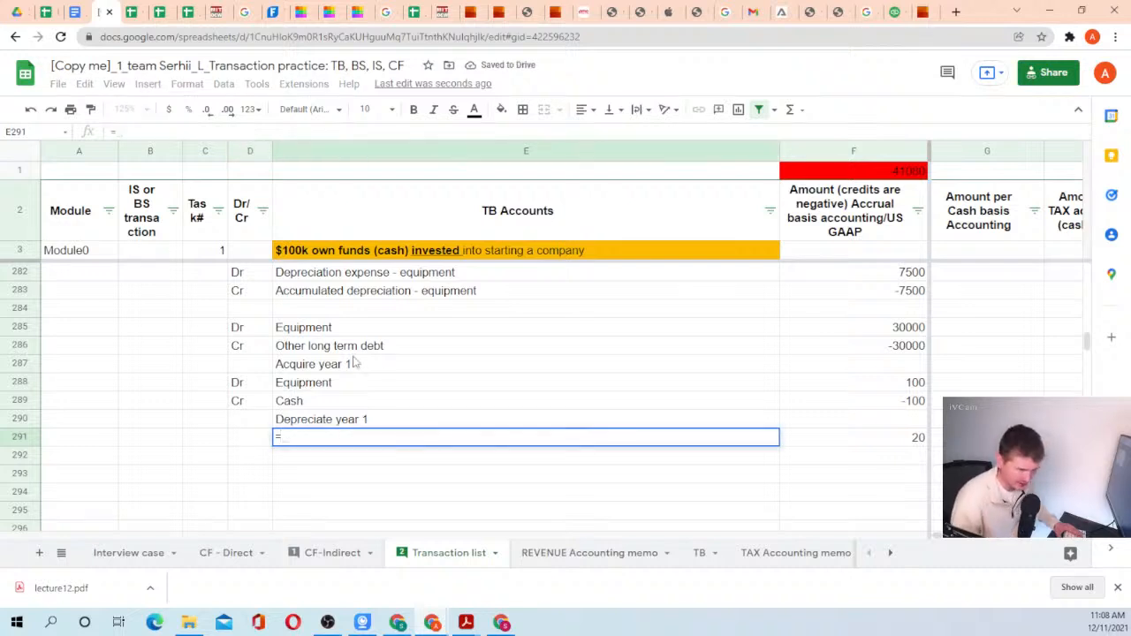
left_click(380, 276)
key("Return")
key("Up")
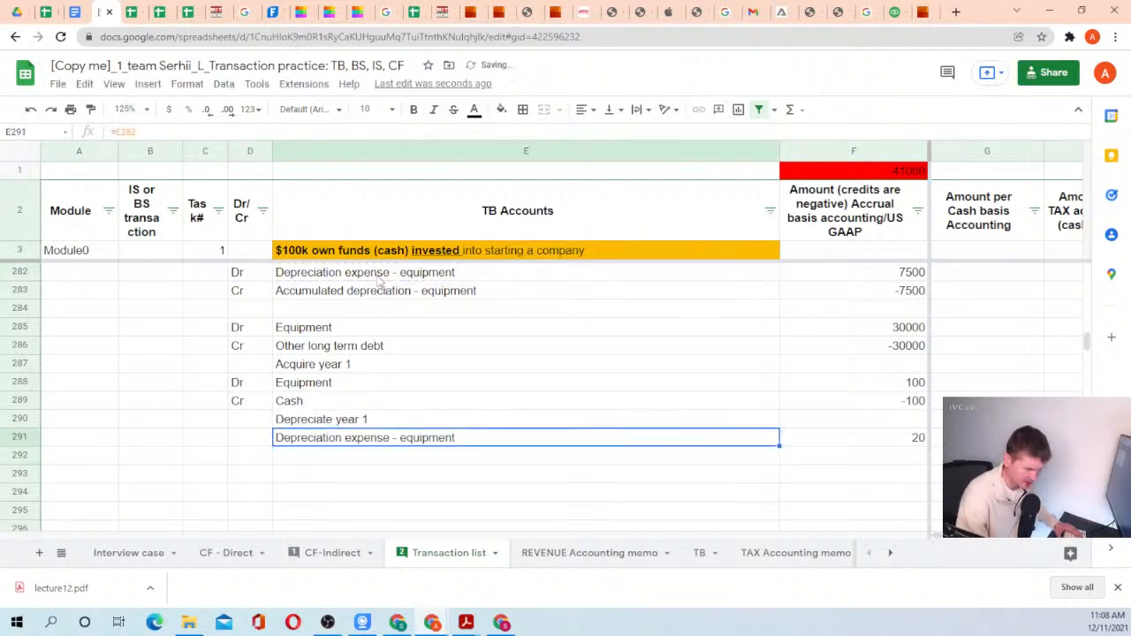
key("Left")
type("Dr")
key("Return")
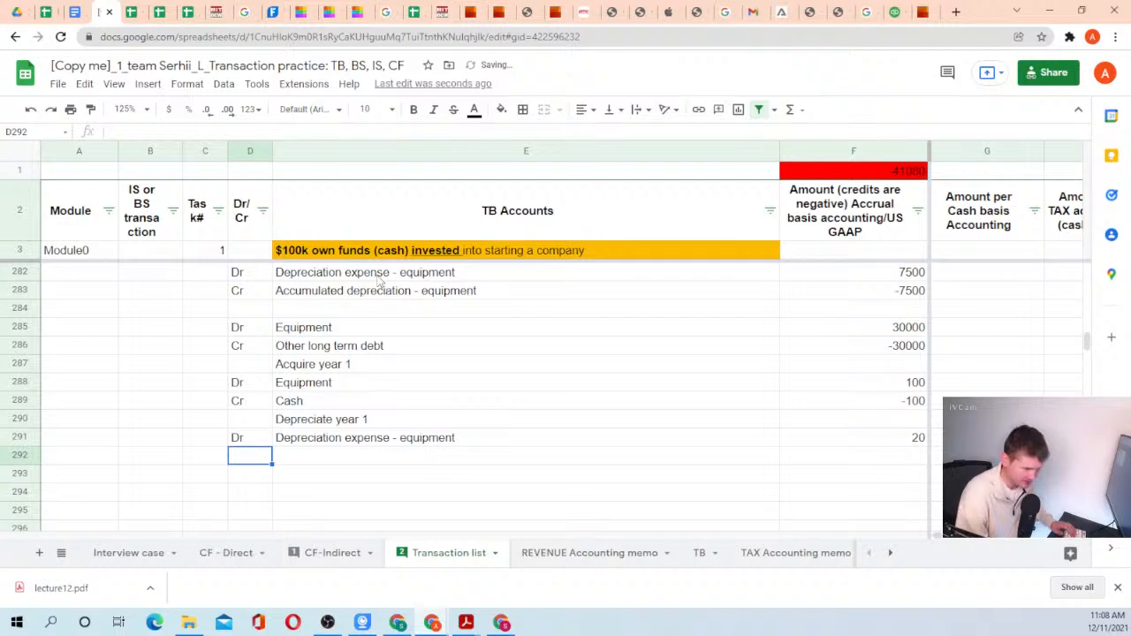
Link the account in E292 to the Accumulated depreciation - equipment name in E283, and mark row 292 as Cr.
key("Right")
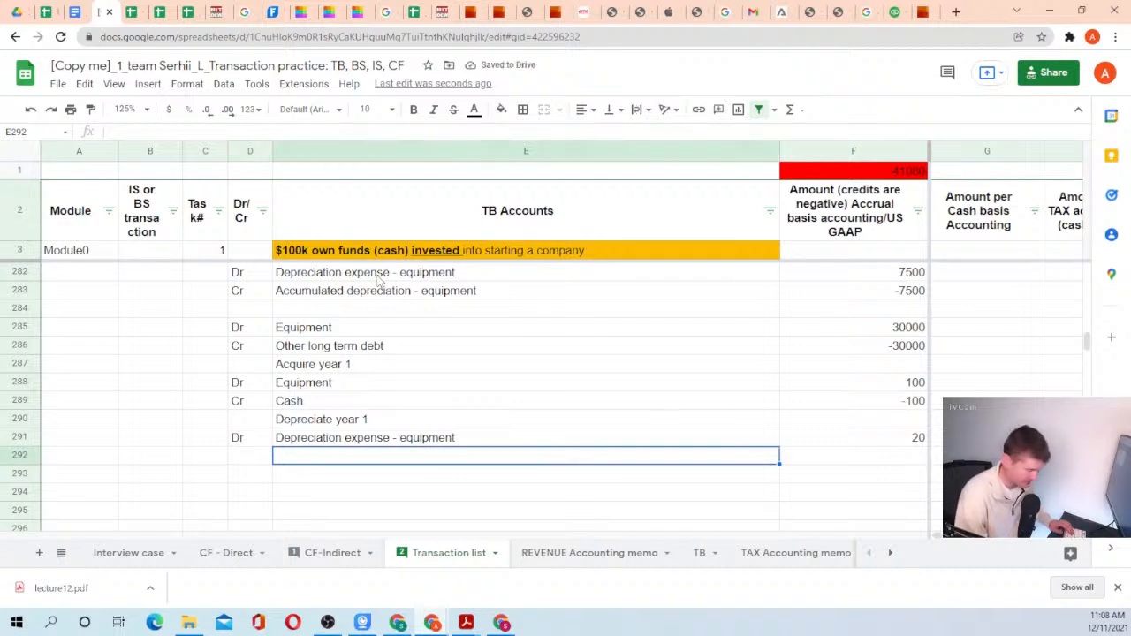
type("=")
key("Up")
key("Up")
key("Up")
key("Up")
key("Up")
key("Up")
key("Up")
key("Up")
key("Up")
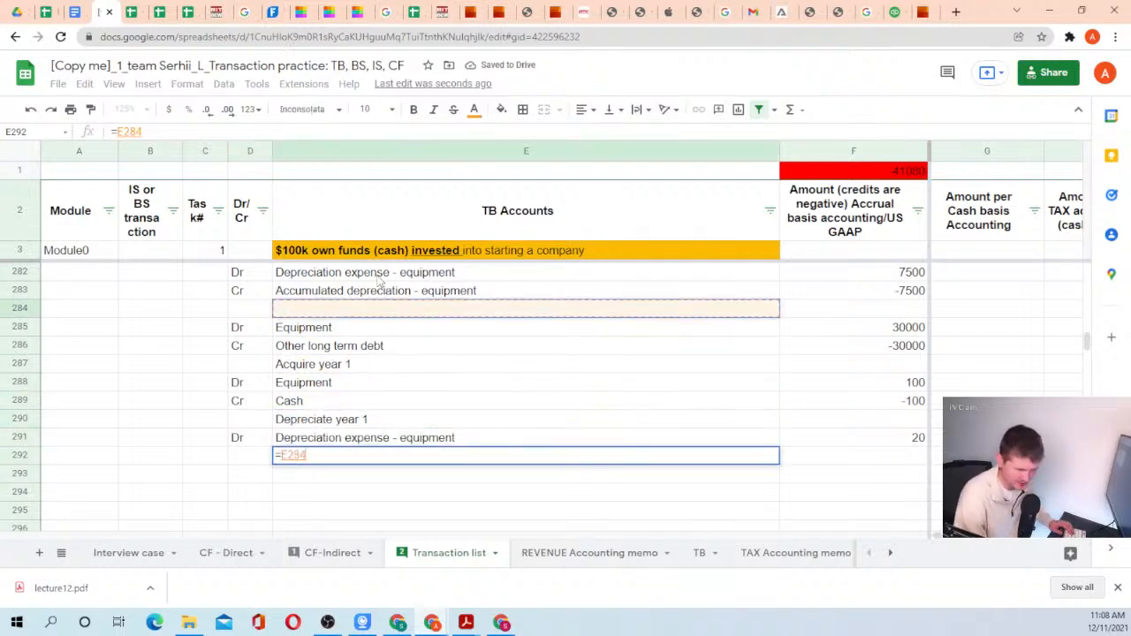
key("Return")
key("Up")
key("Left")
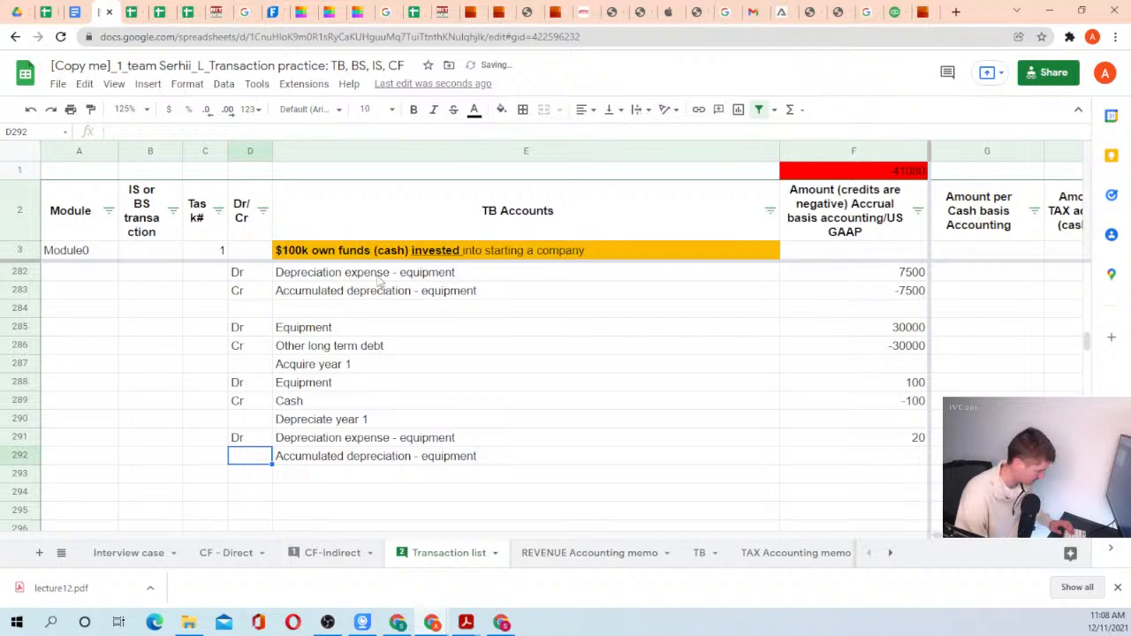
type("Cr")
key("Return")
Set the accumulated depreciation amount in F292 to the negative of the depreciation expense, =-F291.
key("Up")
key("Right")
key("Right")
key("Right")
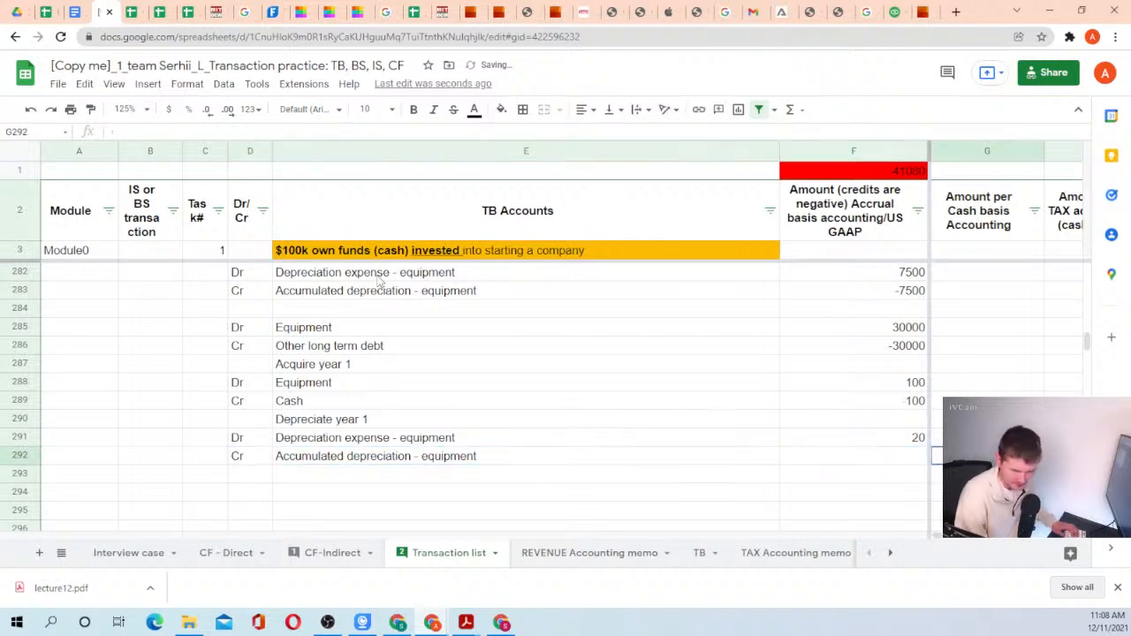
key("Left")
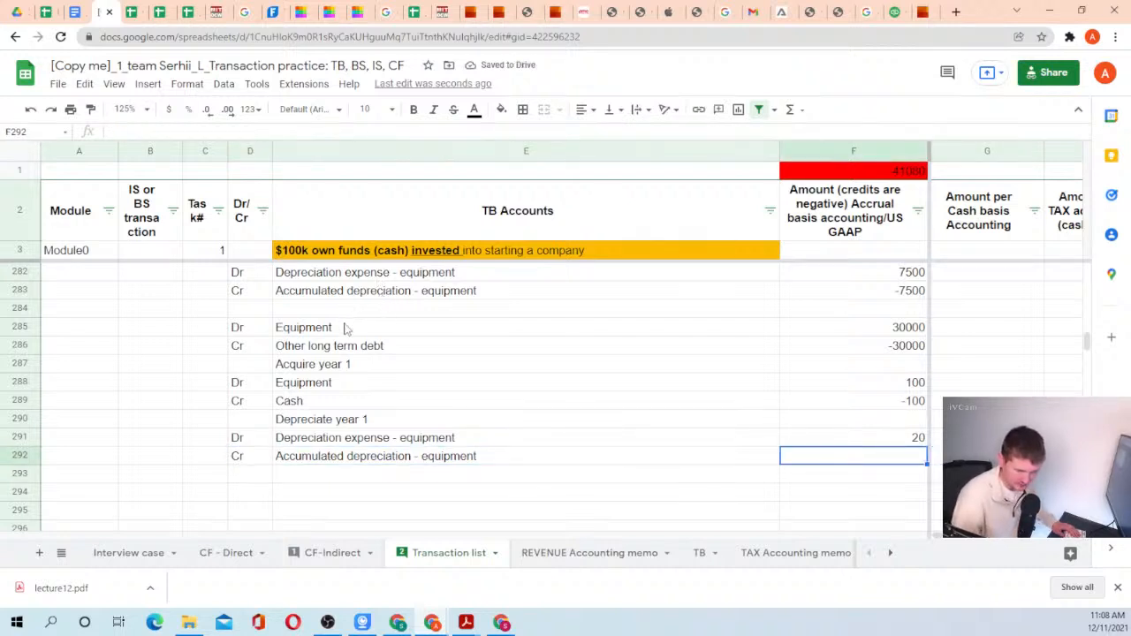
type("-20")
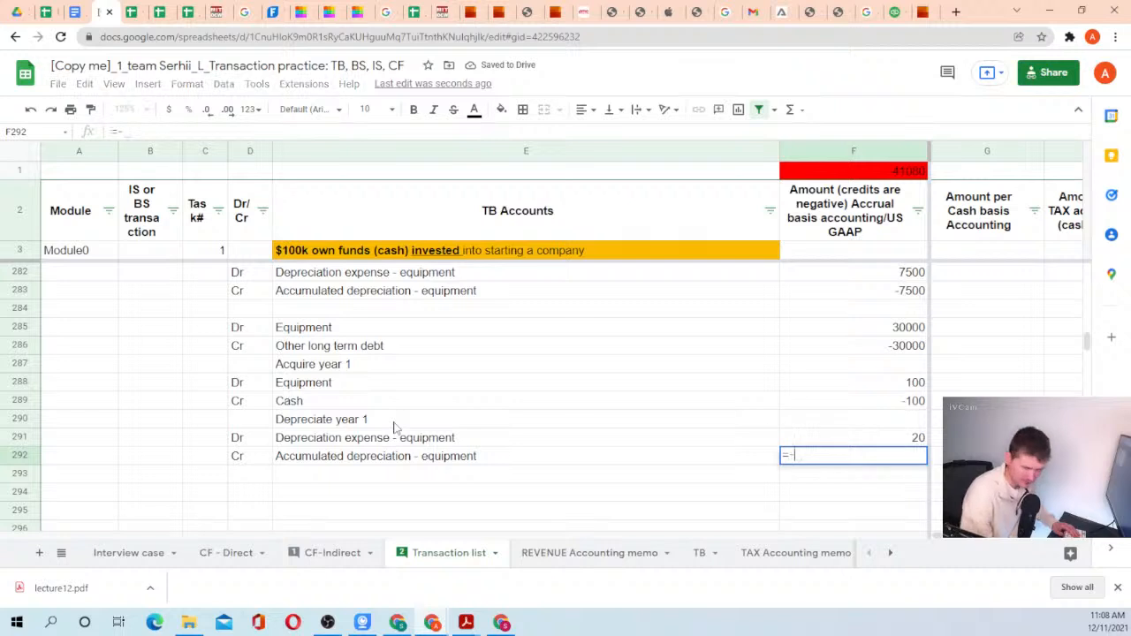
key("Return")
key("Up")
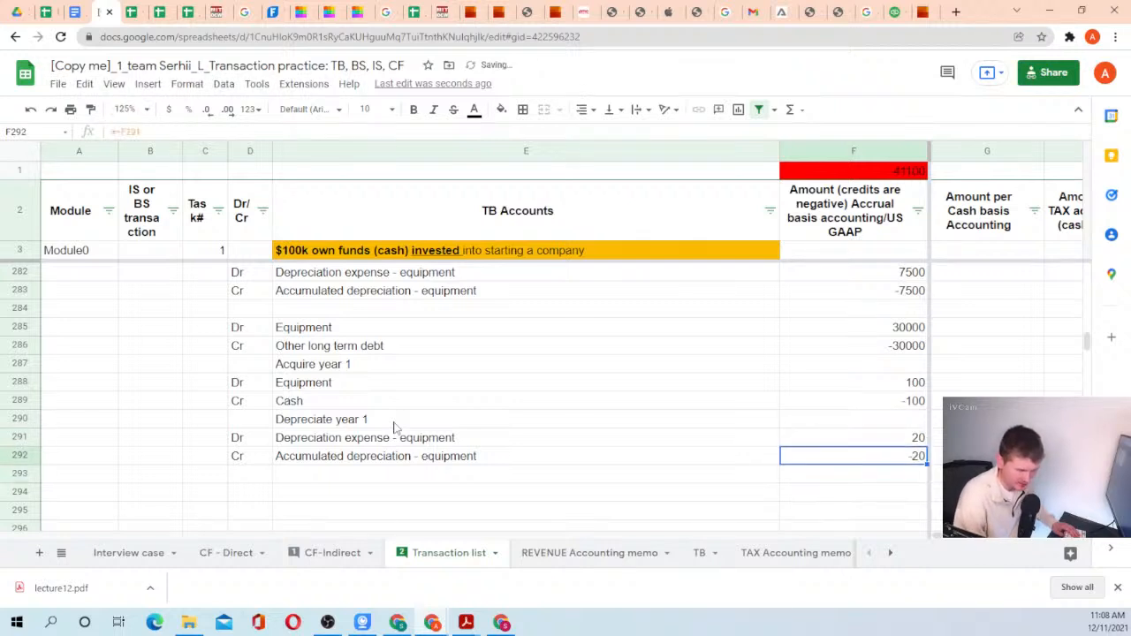
Copy the "Depreciate year 1" heading from E290 into E293 below the year 1 depreciation entry.
key("Left")
key("Left")
key("Down")
key("Up")
key("Right")
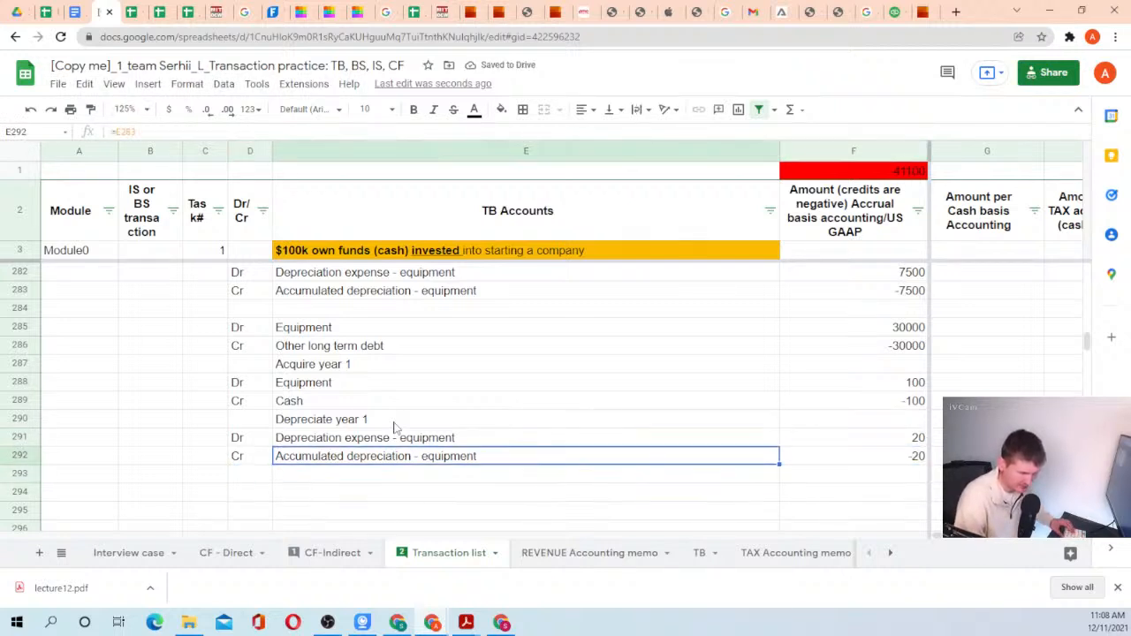
key("Up")
key("Up")
key("ctrl+c")
key("Down")
key("Down")
key("Down")
key("ctrl+v")
Copy the Dr/Cr markers and account names in D291:E292 and paste them as values only starting at D294.
key("Down")
key("Down")
key("Down")
key("Down")
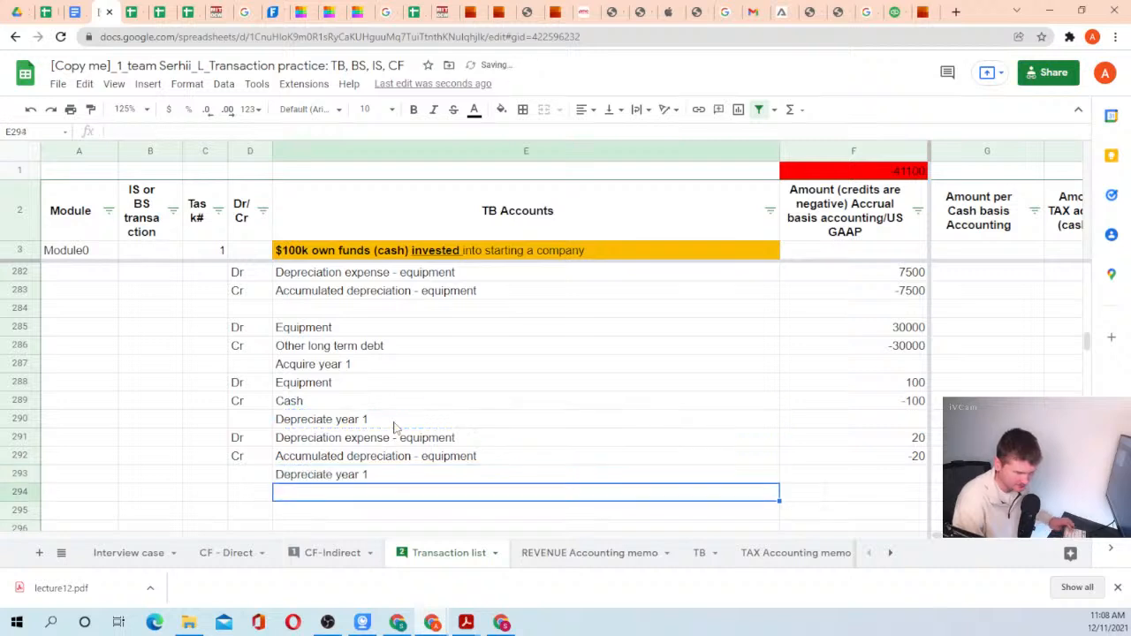
key("Up")
key("Up")
key("Up")
key("Left")
key("Up")
key("Up")
key("Up")
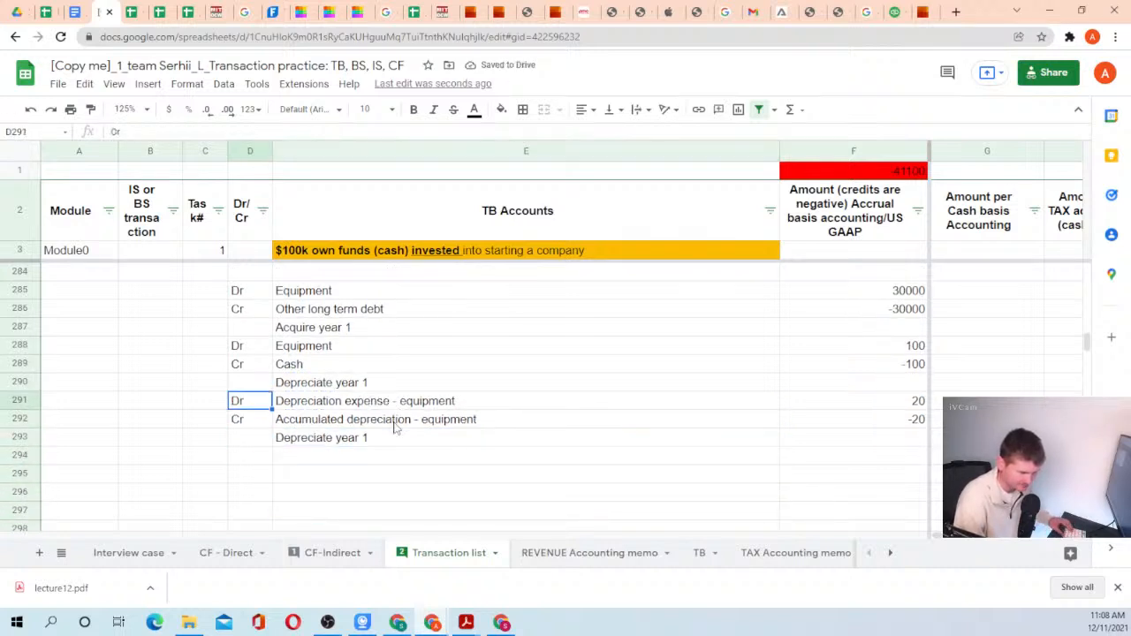
key("shift+Right")
key("shift+Down")
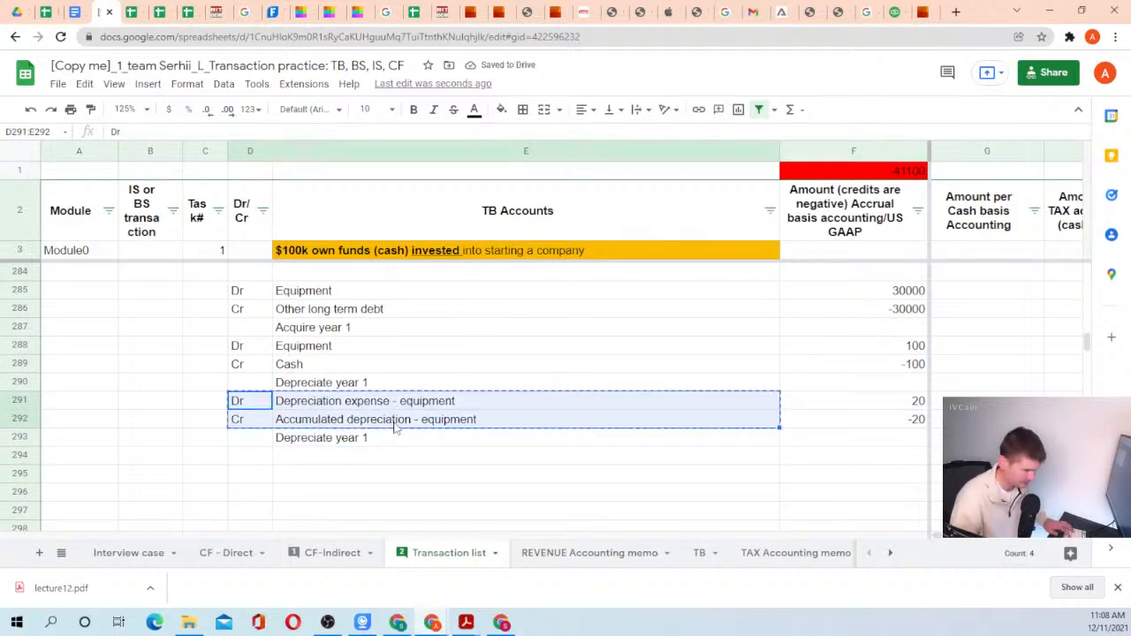
key("ctrl+c")
scroll(287, 487, "down", 1)
right_click(254, 418)
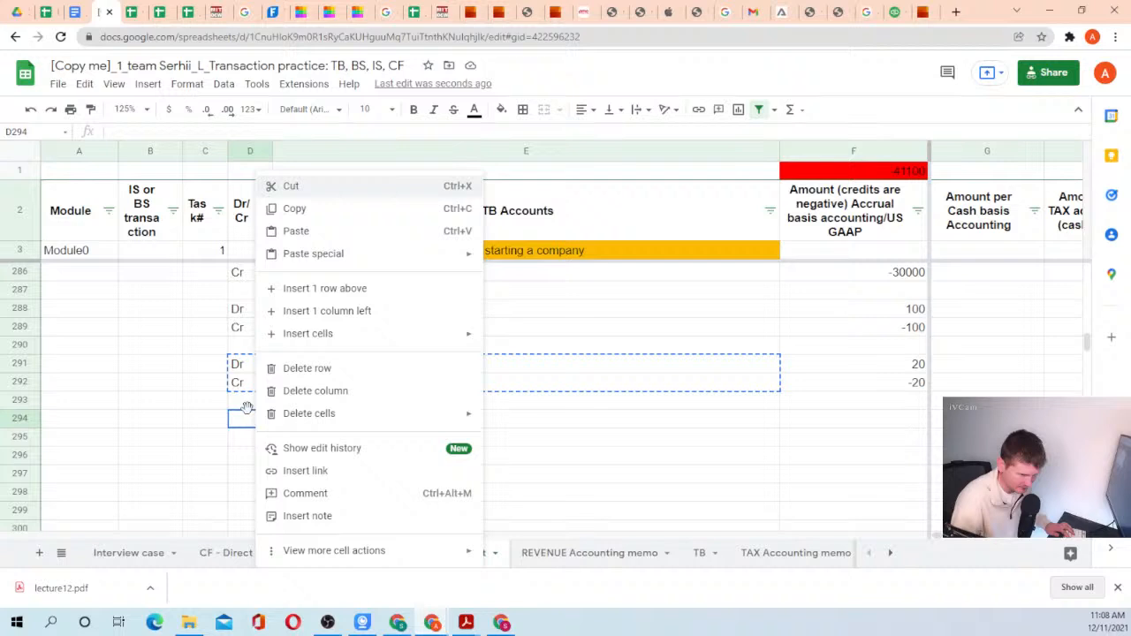
left_click(305, 289)
right_click(257, 421)
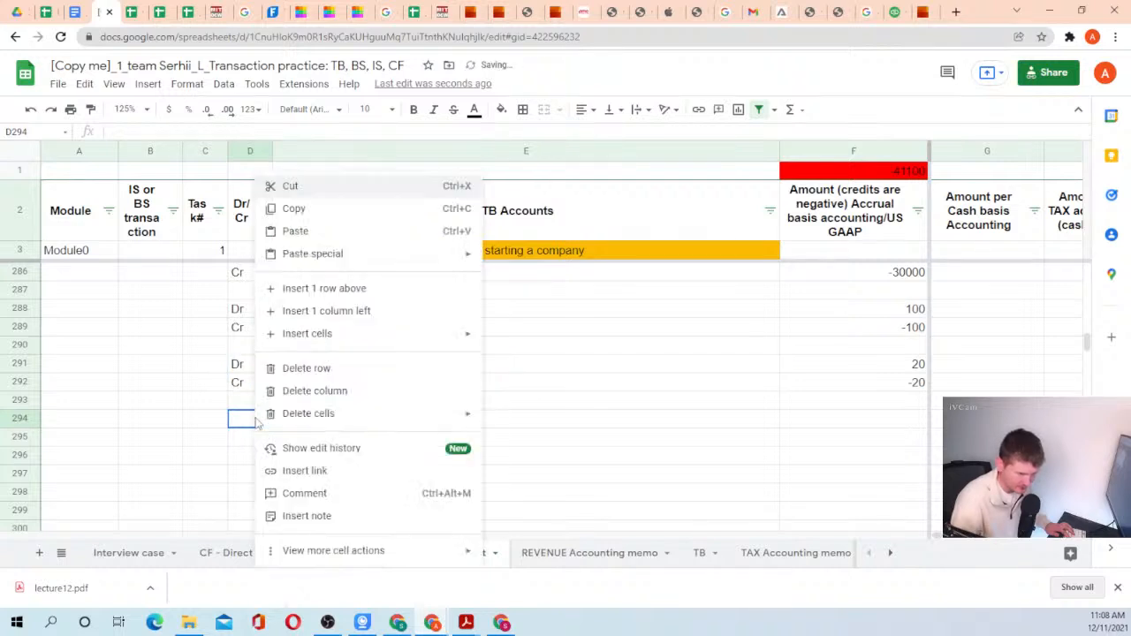
mouse_move(362, 252)
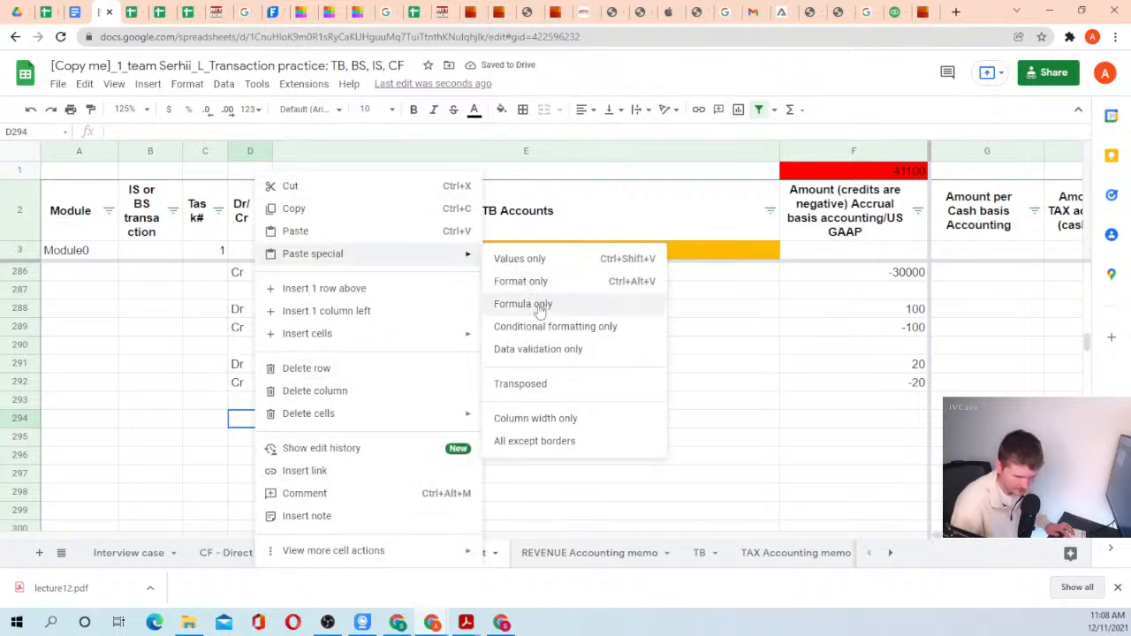
left_click(535, 261)
Set F294 to the year 1 depreciation expense with =F291, and fill the formula down to F295.
left_click(847, 422)
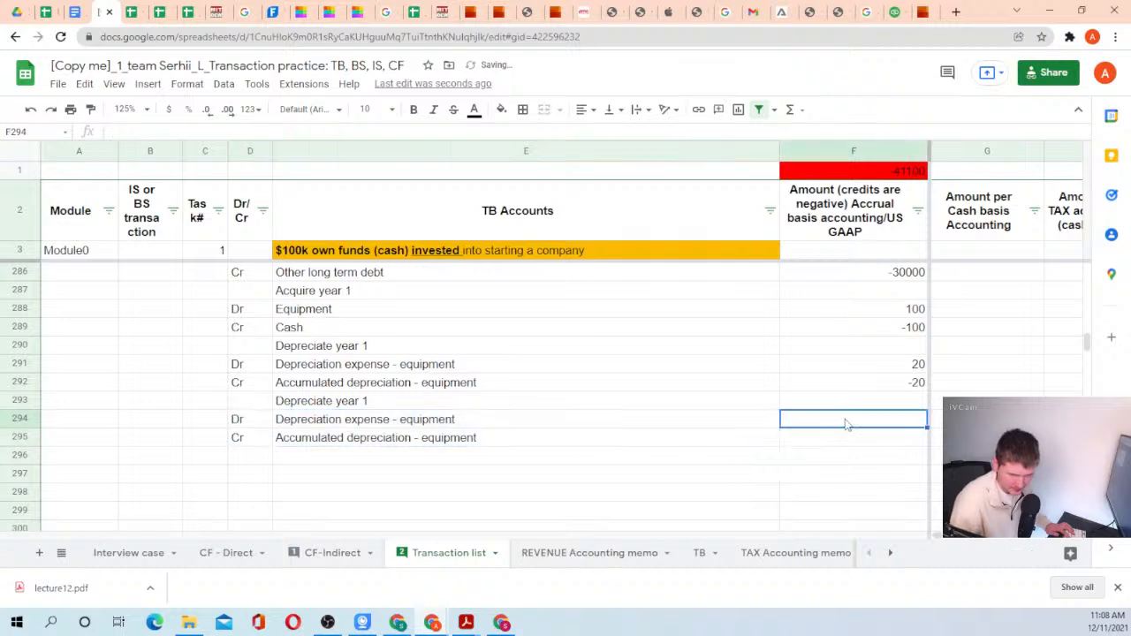
type("=")
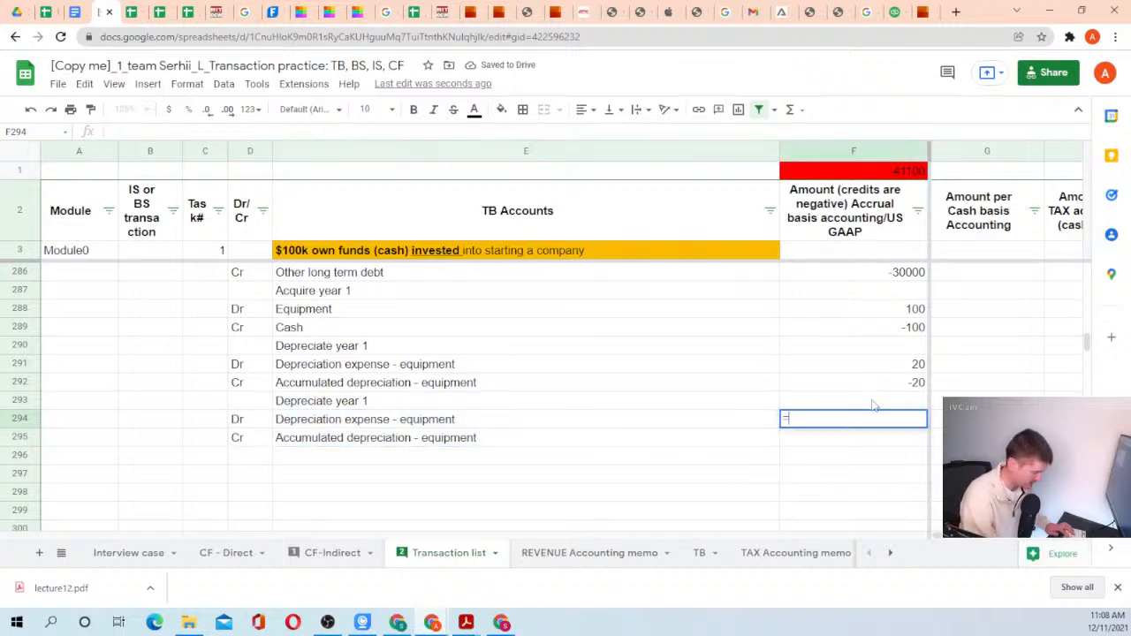
key("Up")
key("Up")
key("Up")
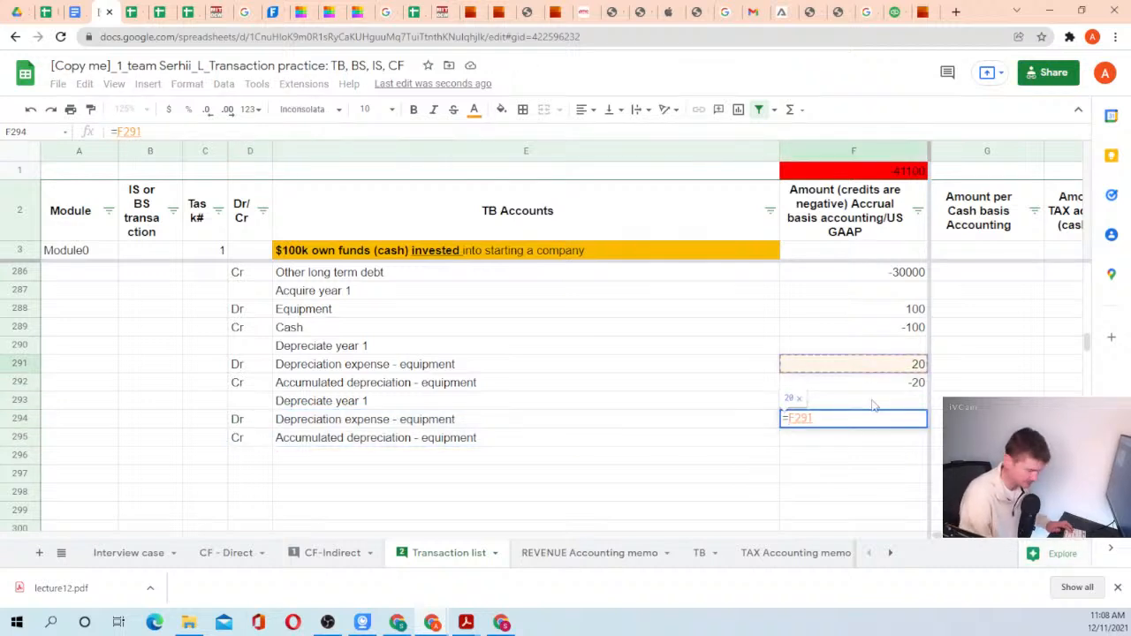
key("Return")
key("ctrl+d")
Change the second depreciation heading in E293 to "Depreciate year 2".
key("Left")
key("Left")
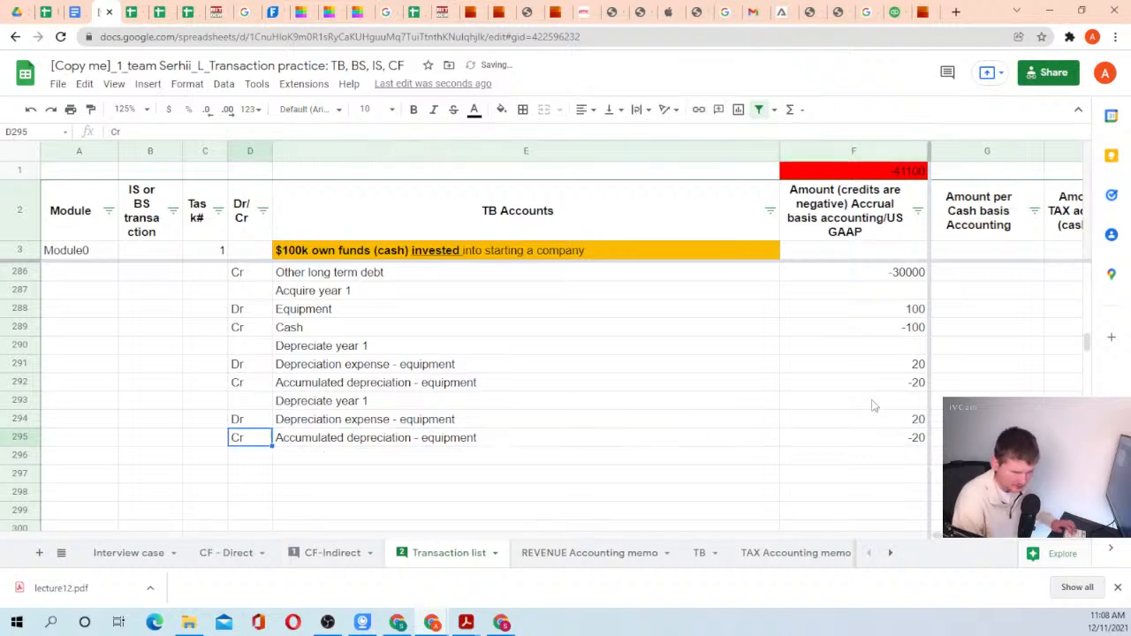
key("Right")
key("Up")
key("Up")
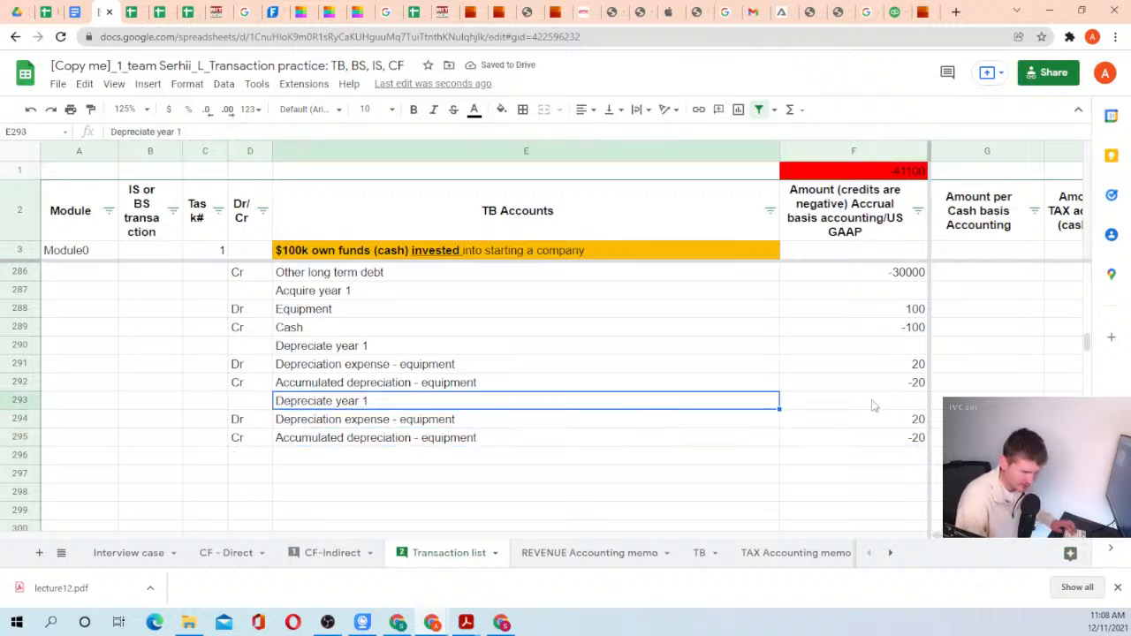
left_click(178, 131)
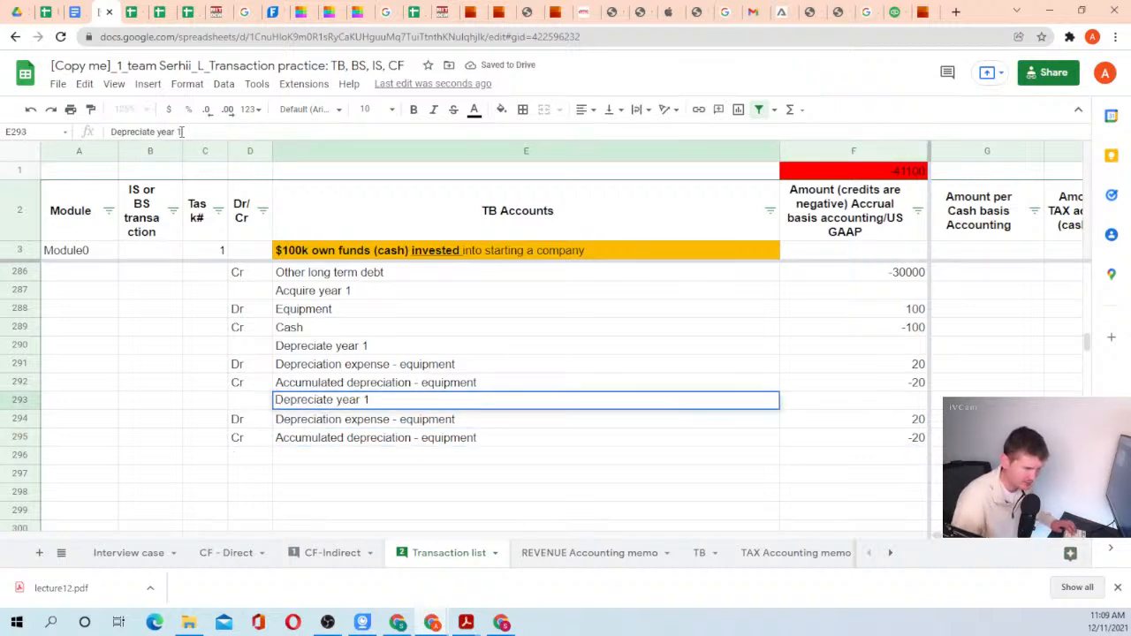
key("BackSpace")
type("2")
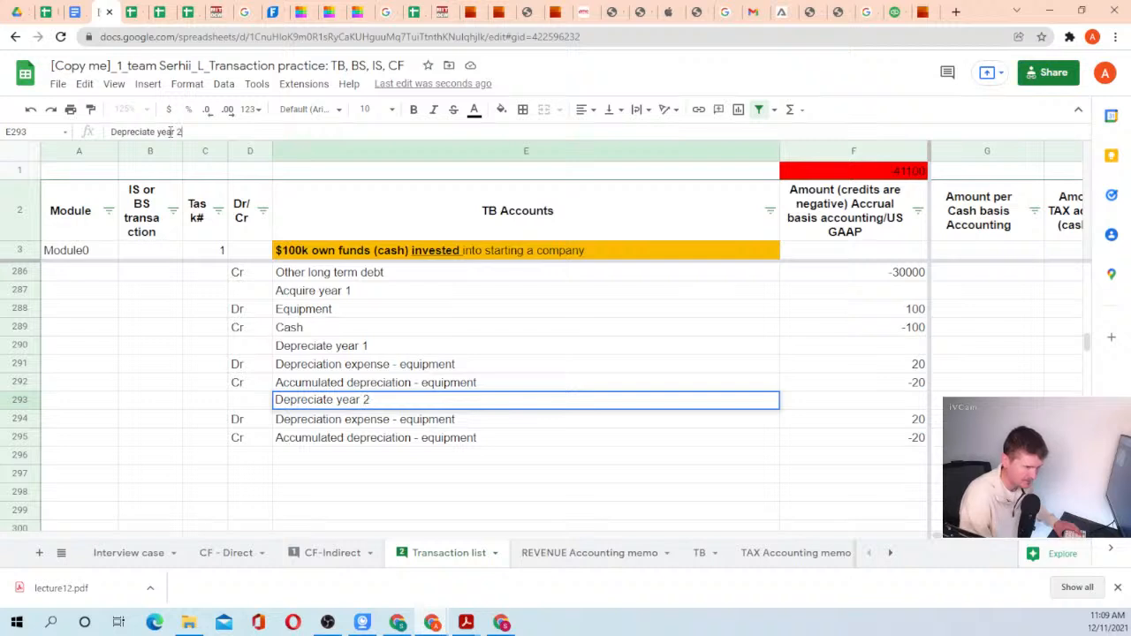
Enter the heading "End of year 2 - Improvement for 30" in E296 below the year 2 depreciation entry.
key("Return")
key("Down")
key("Down")
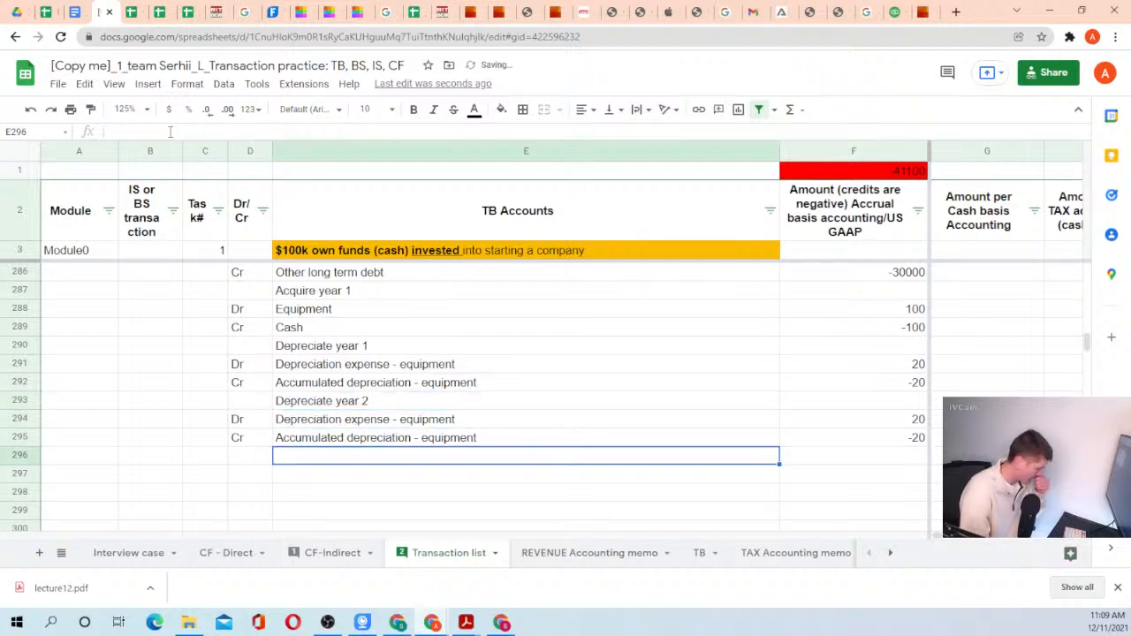
type("En")
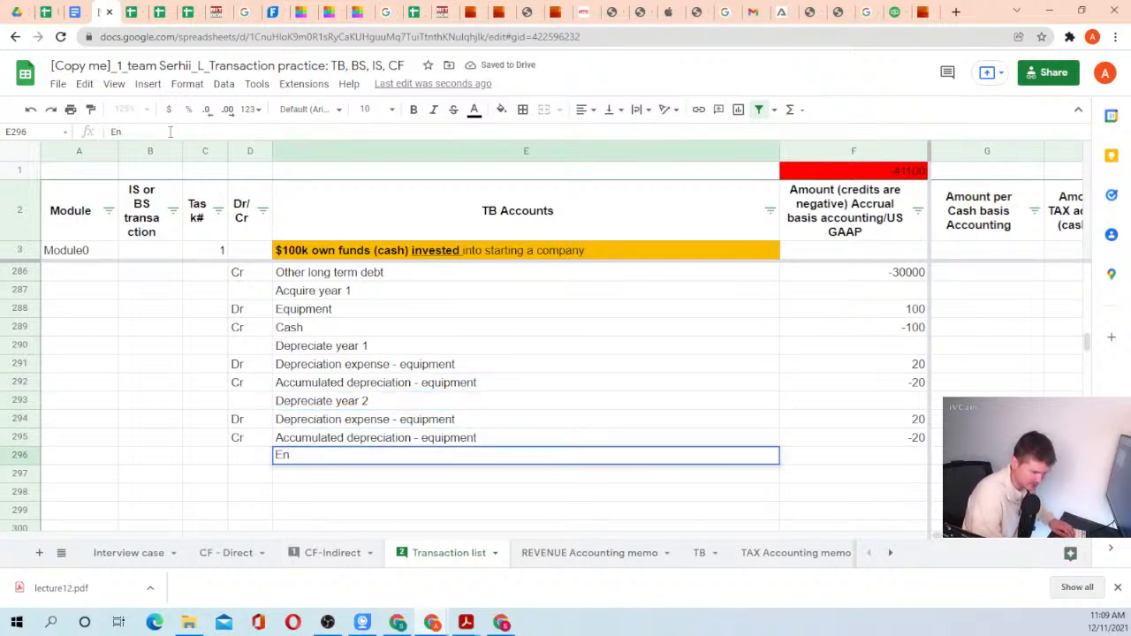
type("n")
type(" of year 2")
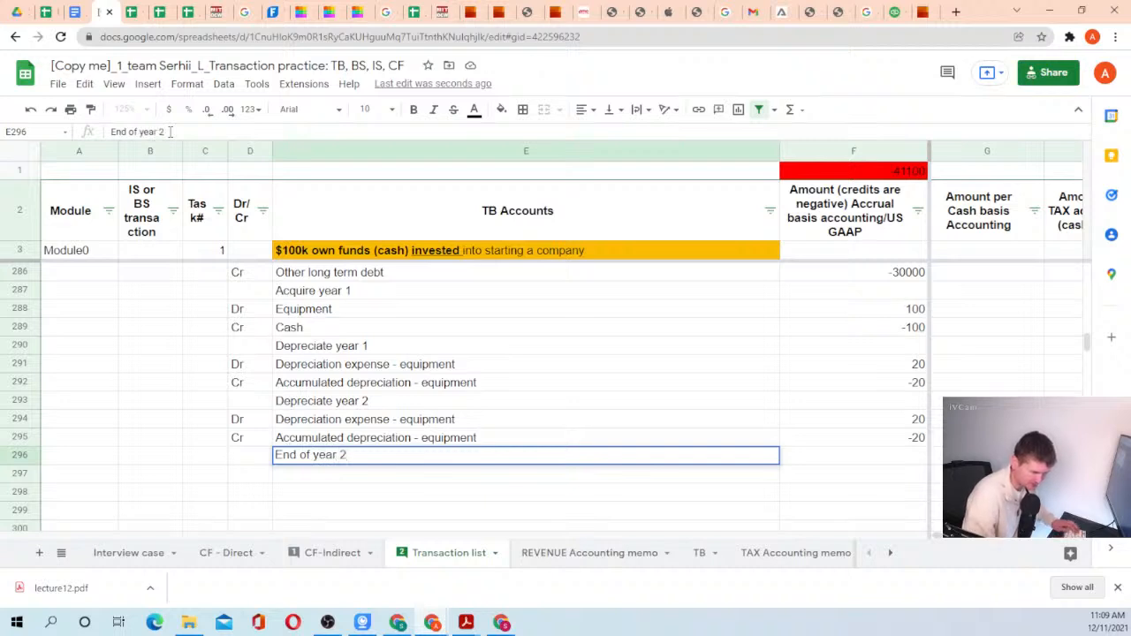
key("Return")
key("Up")
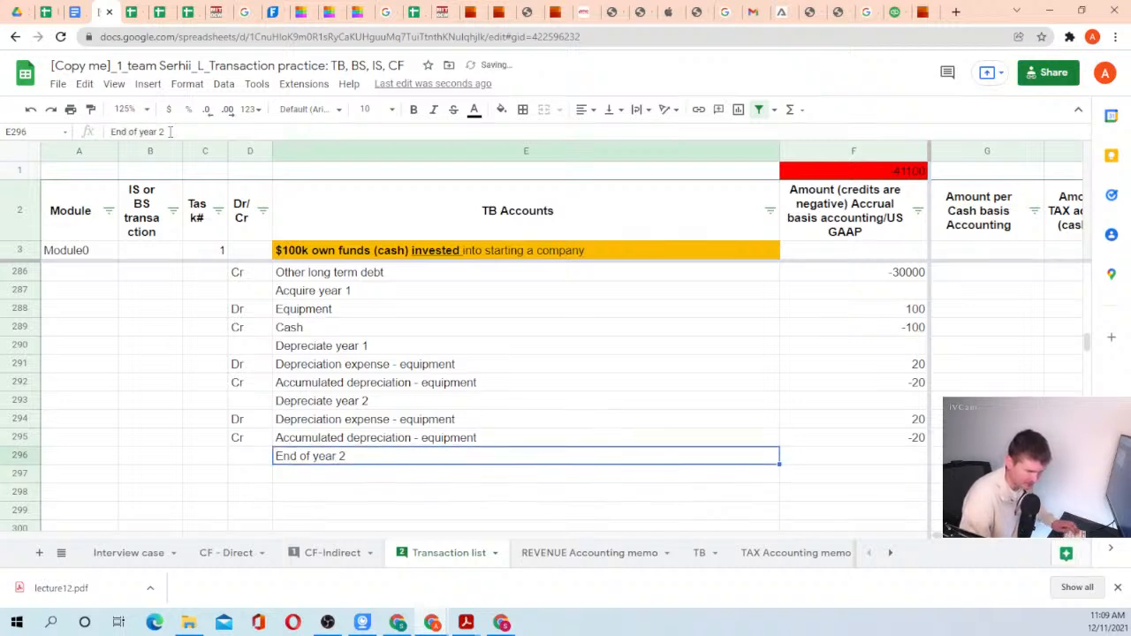
left_click(180, 132)
type("- ")
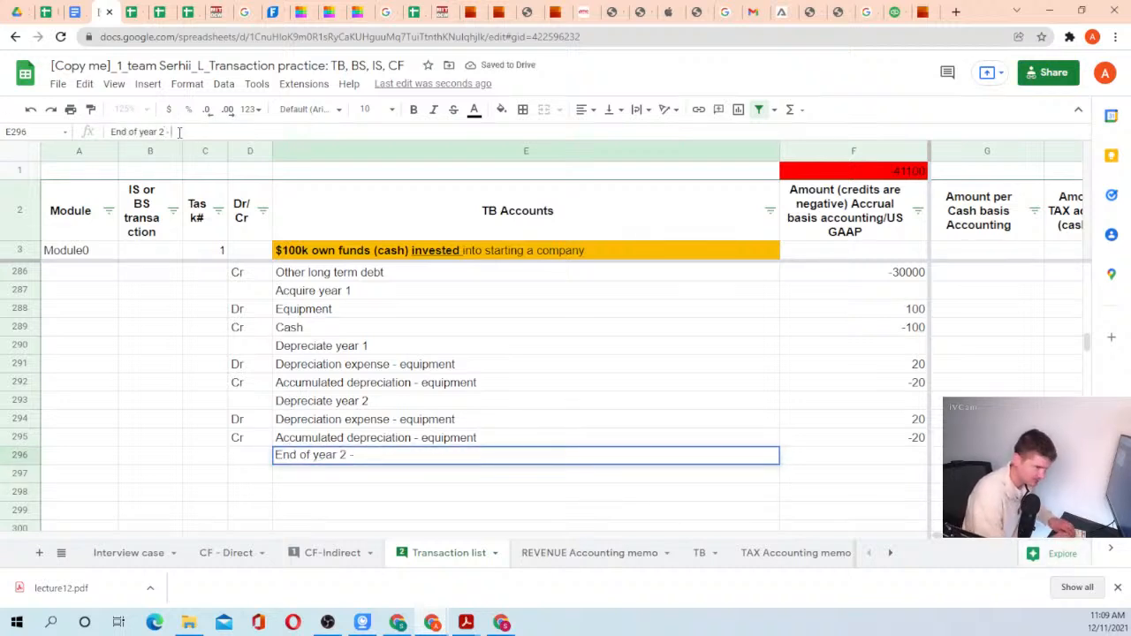
type("Improveme")
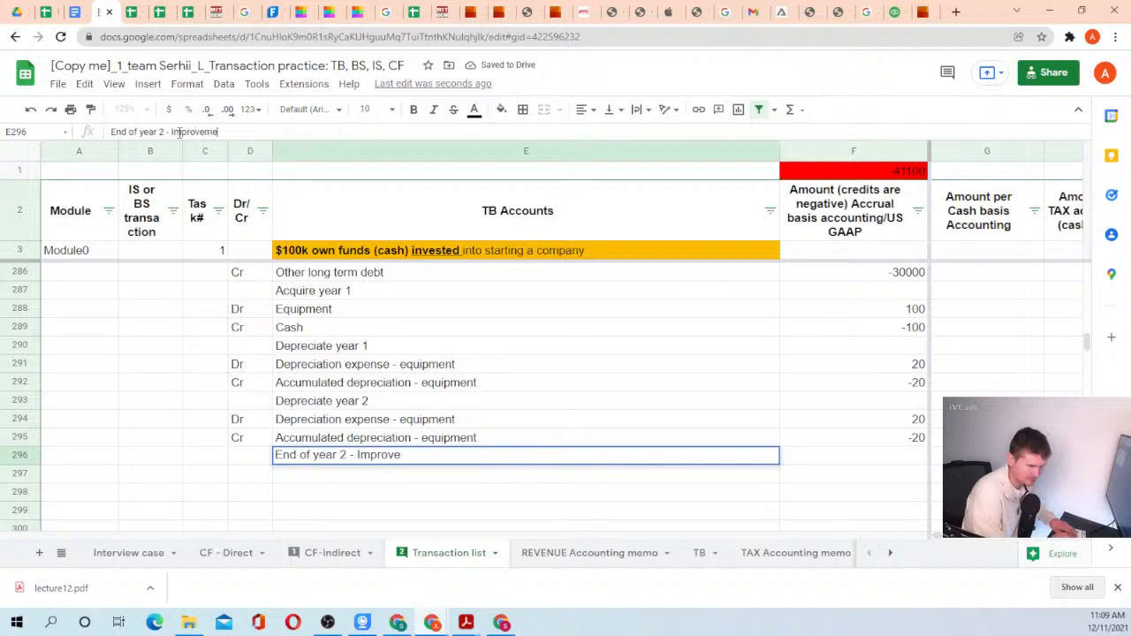
type("nt for 30")
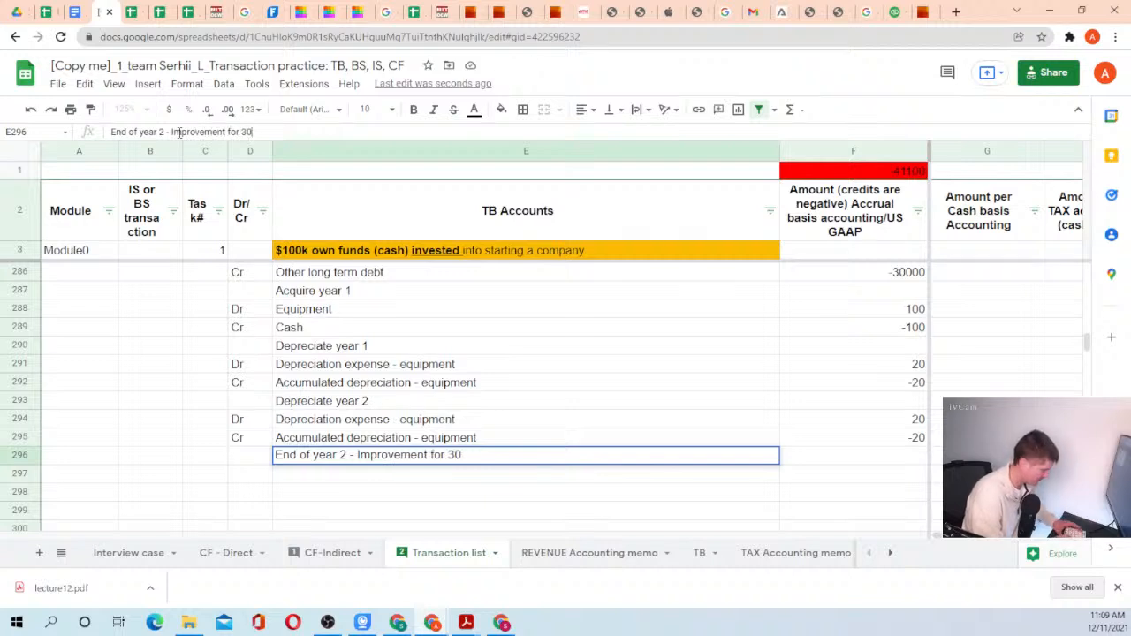
key("Return")
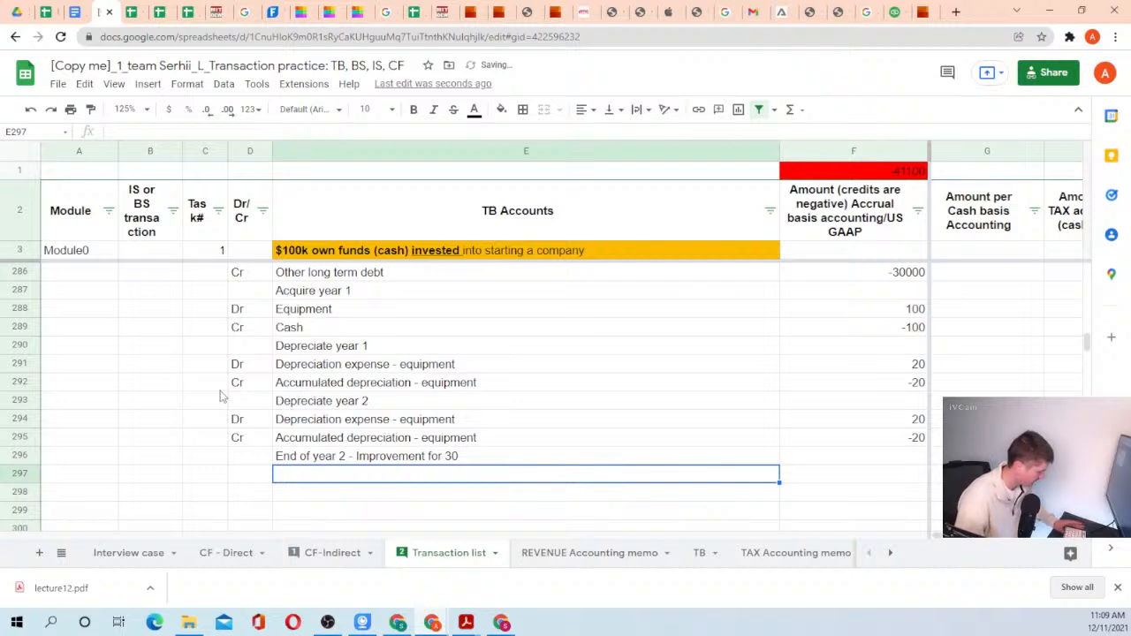
Mark D297 as the debit line of the improvement entry with "Dr".
key("Left")
type("Dr")
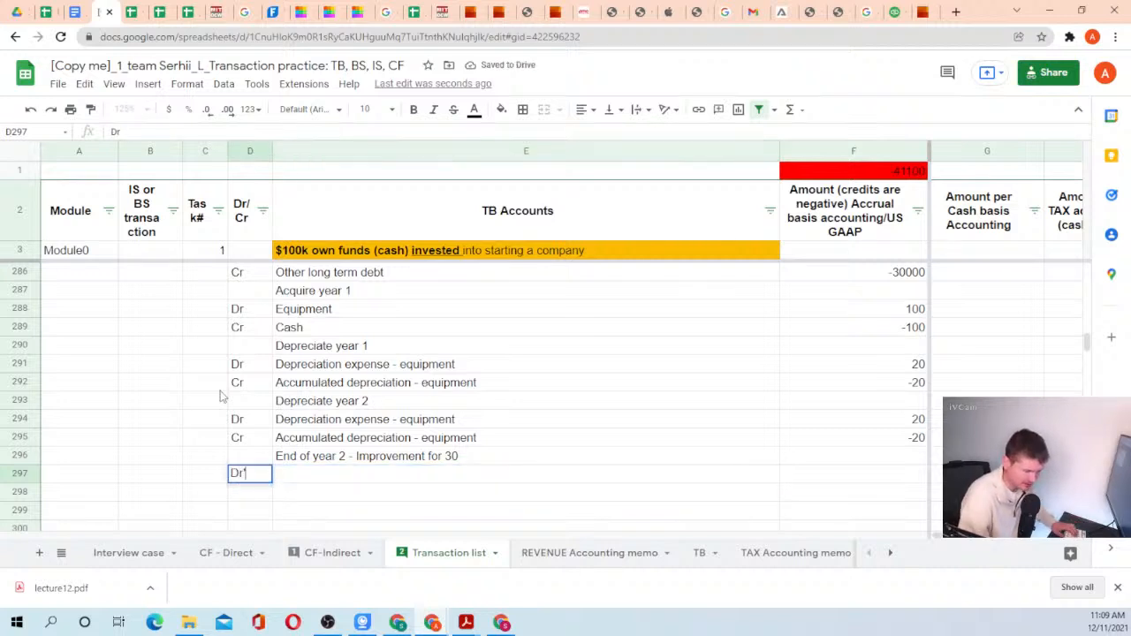
type("'=")
key("BackSpace")
key("BackSpace")
key("Return")
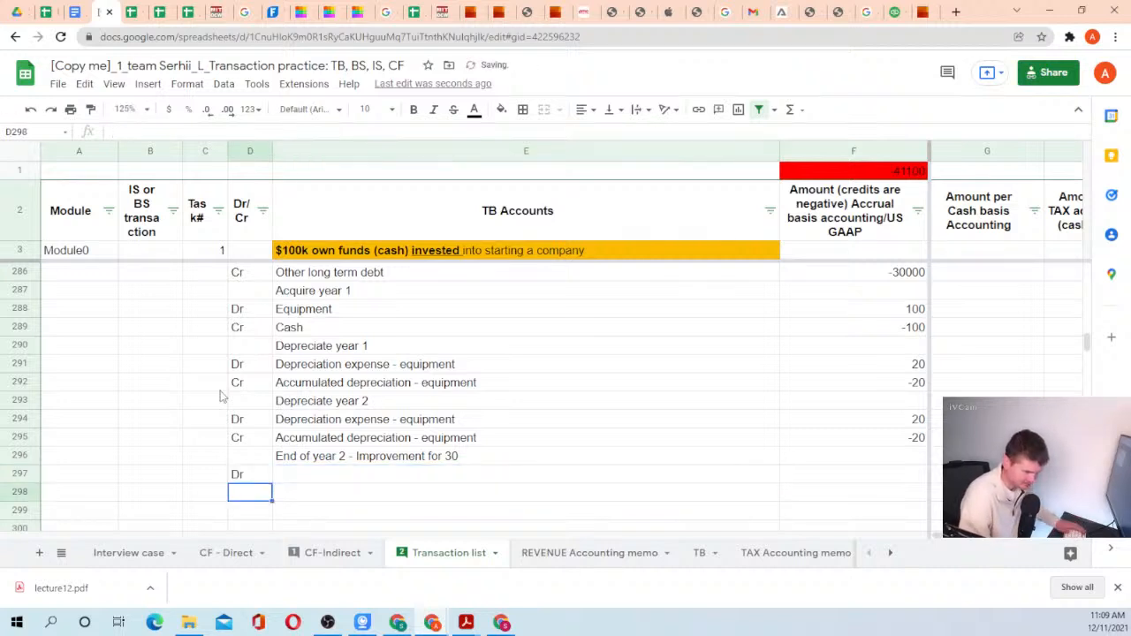
Fill E297 with a formula referencing the Equipment account of the original purchase in E288.
key("Up")
key("Right")
type("=")
key("Up")
key("Up")
key("Up")
key("Up")
key("Up")
key("Up")
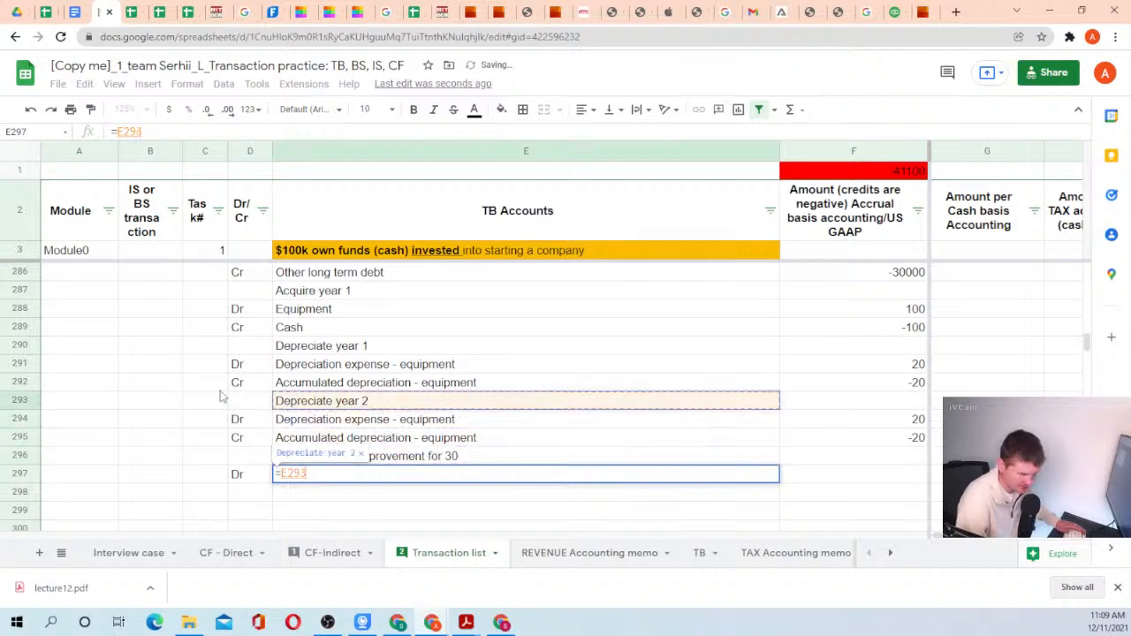
key("Up")
key("Up")
key("Up")
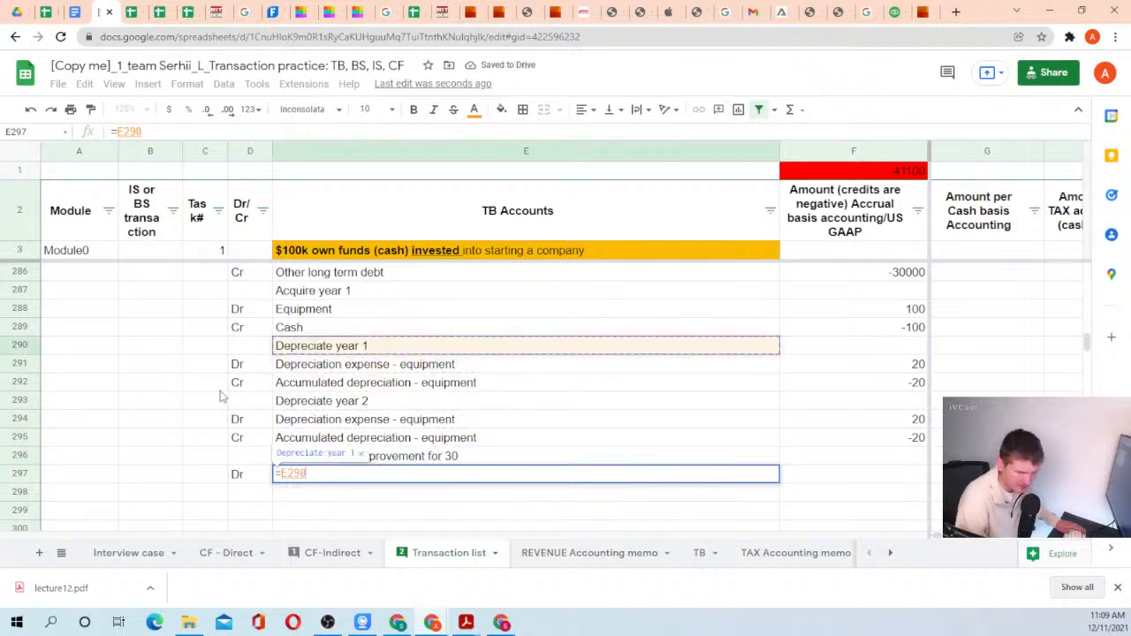
key("Return")
Set the debit amount for Equipment in F297 to 30.
key("Up")
key("Right")
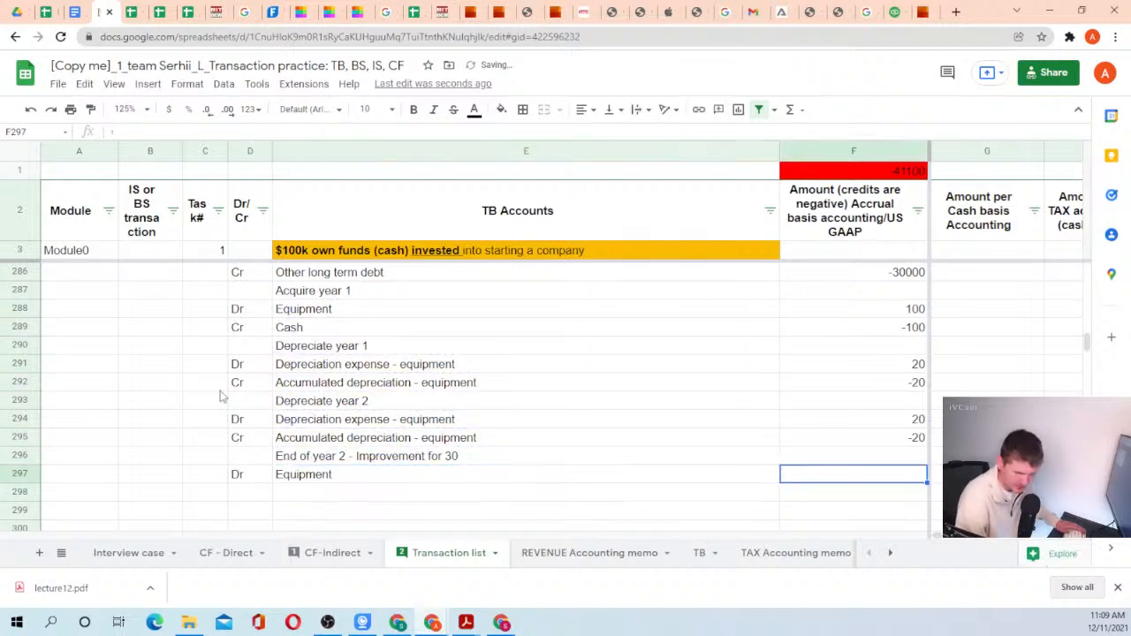
type("30")
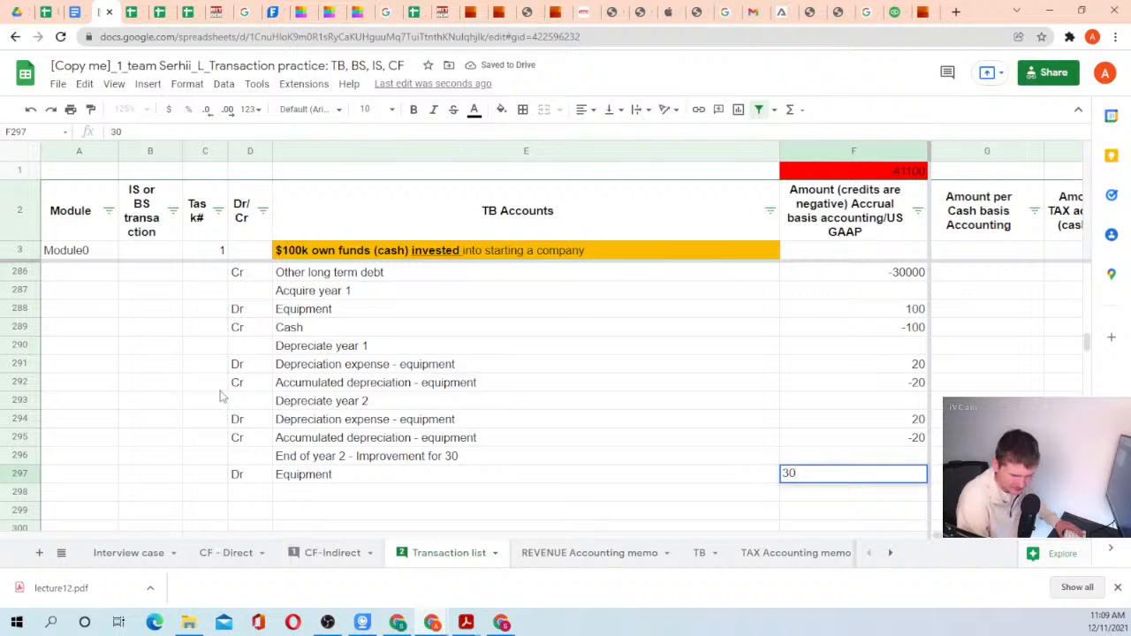
key("Return")
Mark D298 as the credit line of the improvement entry with "Cr".
key("Up")
key("Left")
key("Left")
key("Down")
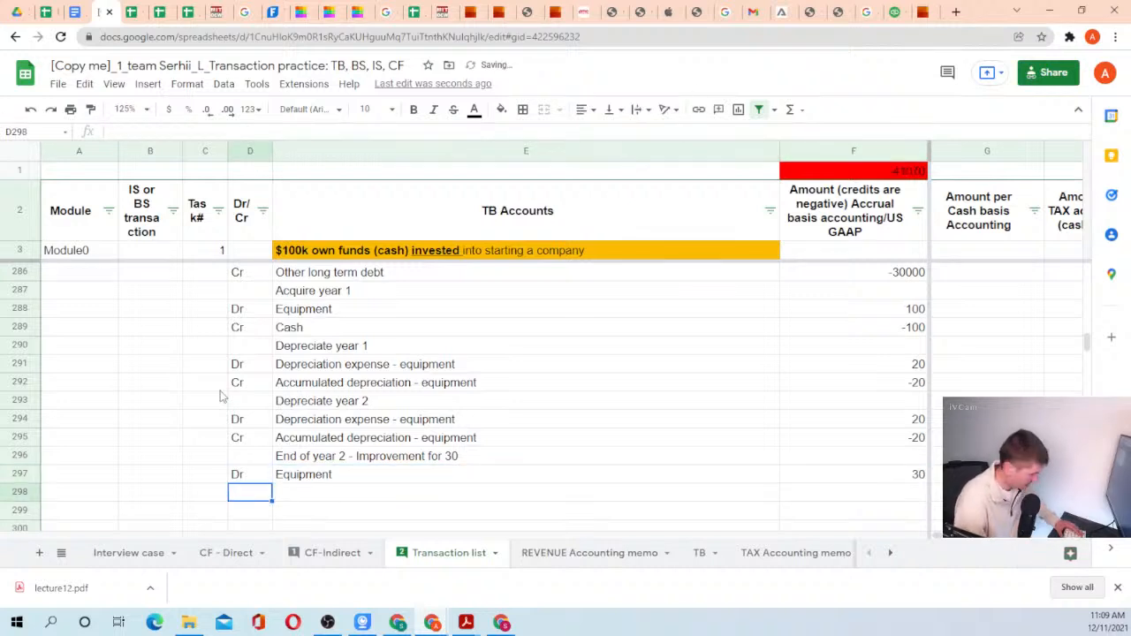
type("Cr")
key("Return")
Fill E298 with a formula referencing the Cash account of the original purchase in E289.
key("Up")
key("Right")
type("=")
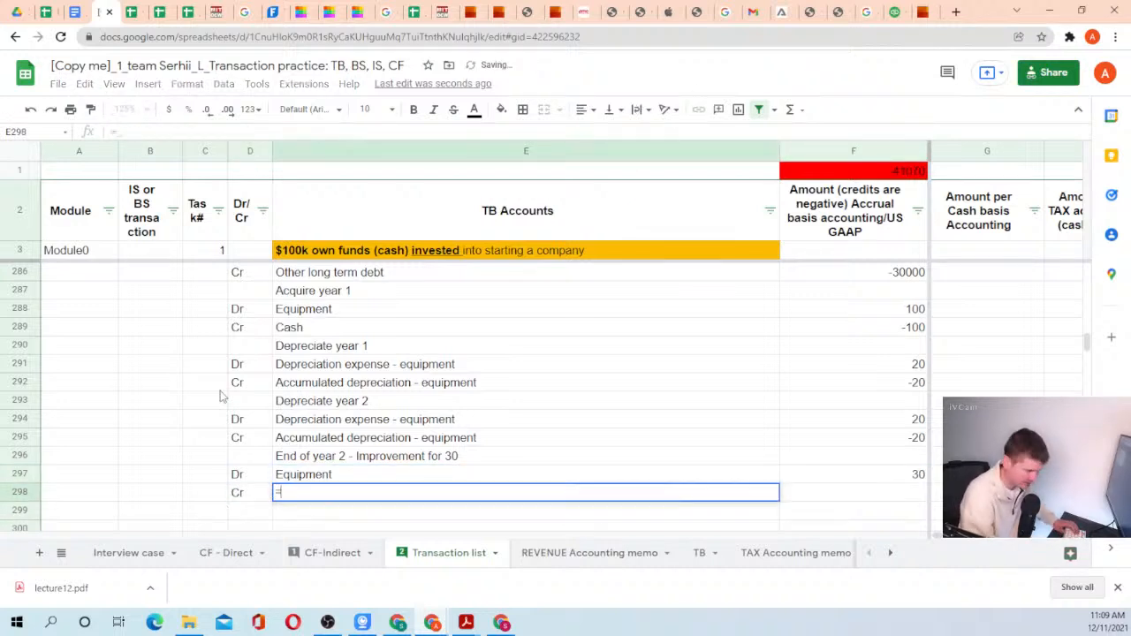
key("Up")
key("Up")
key("Up")
key("Up")
key("Up")
key("Up")
key("Up")
key("Up")
key("Up")
key("Return")
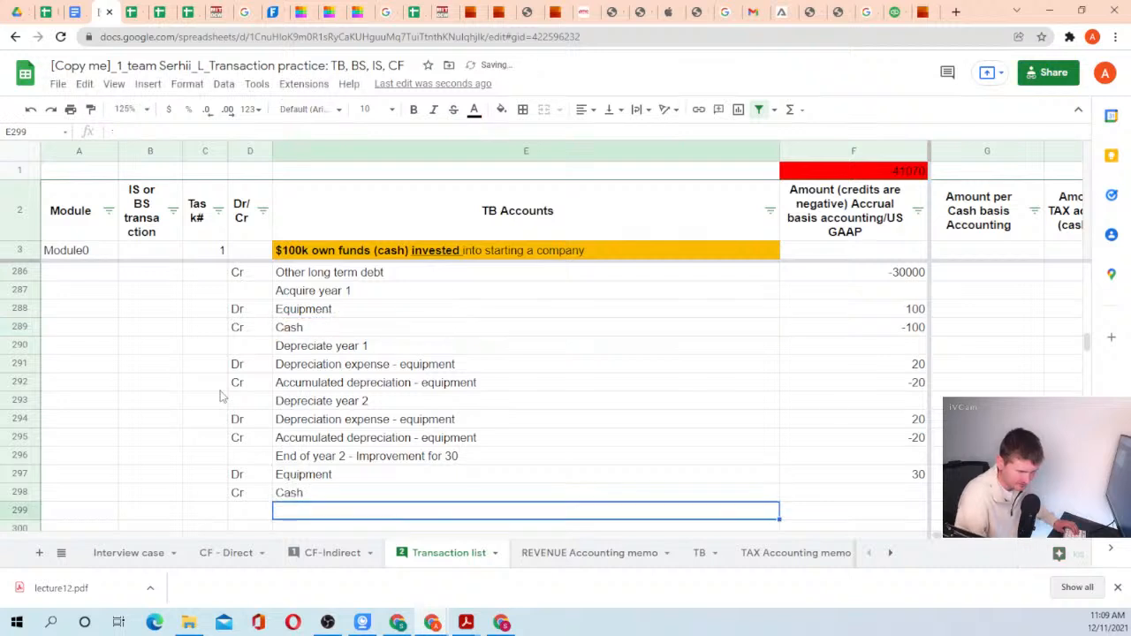
Set the Cash credit amount in F298 to the negative of the equipment debit with =-F297.
key("Up")
key("Right")
type("=-")
key("Up")
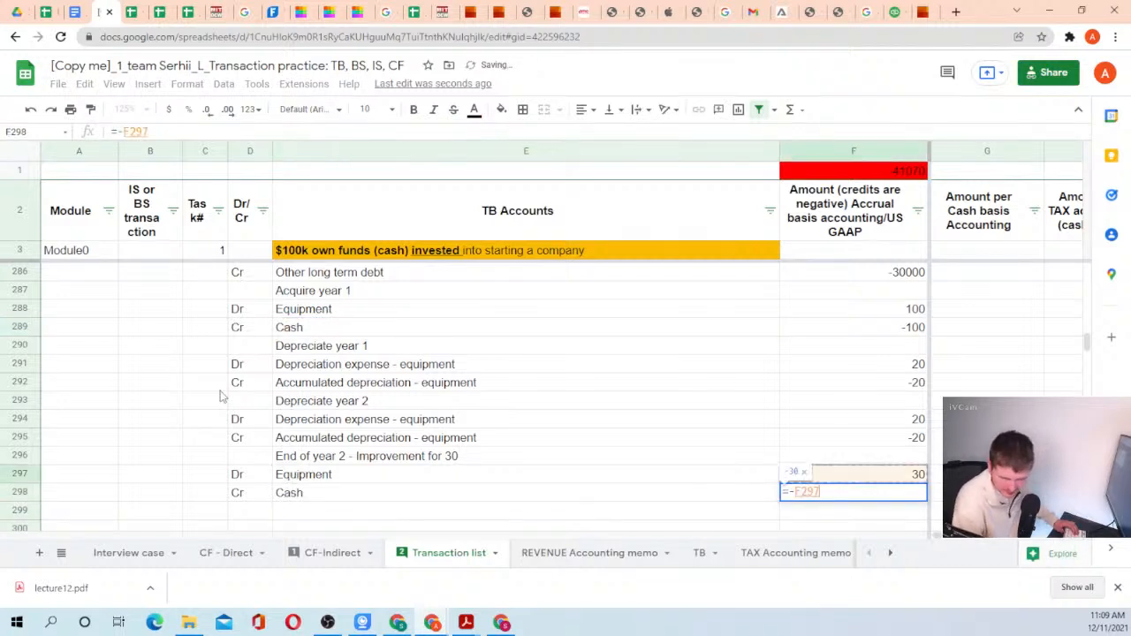
key("Return")
Make the "End of year 2 - Improvement for 30" heading in E296 bold.
key("Up")
key("Up")
key("Left")
key("Left")
key("Right")
key("Up")
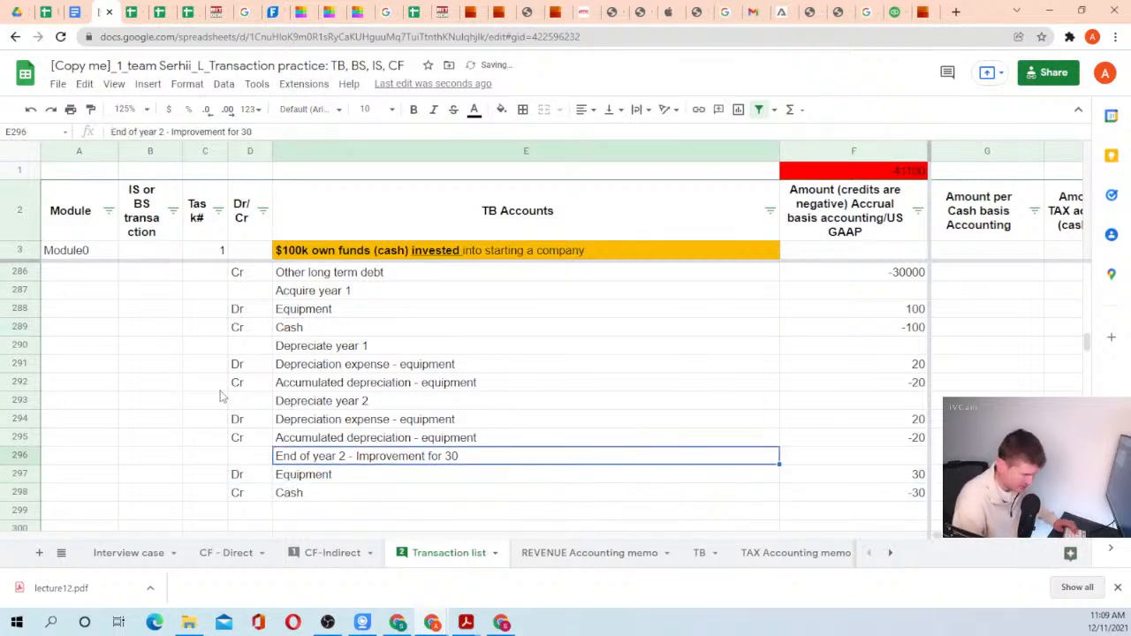
key("ctrl+b")
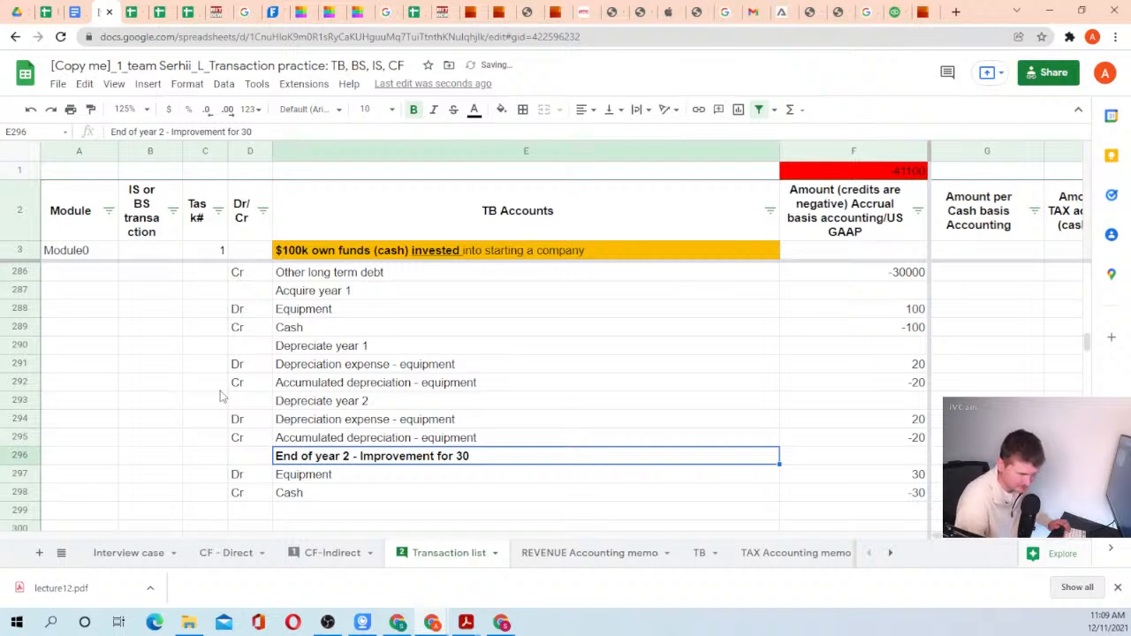
Enter the heading "Year 3 - revised depreciation" in E299 below the improvement entry.
key("Down")
key("Down")
key("Down")
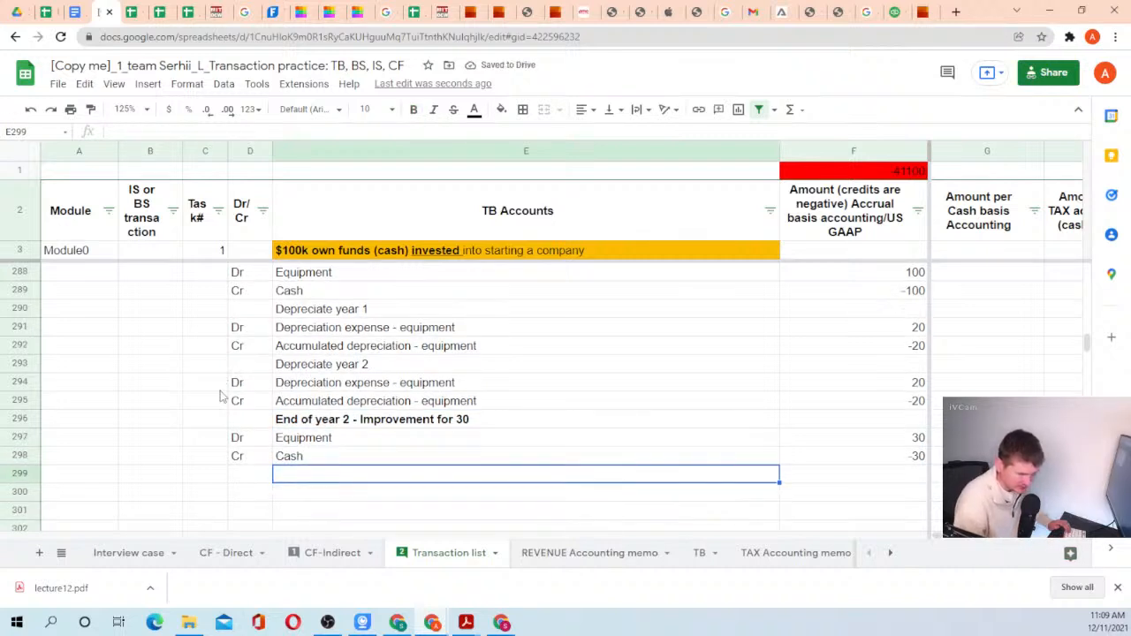
type("Year")
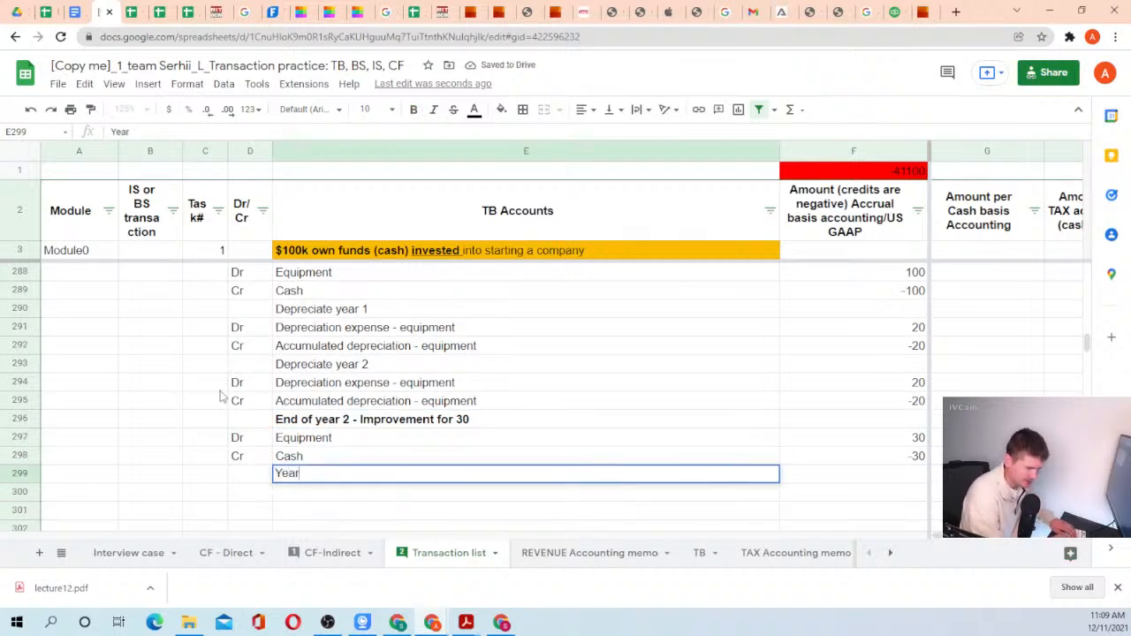
type(" 3 - revi")
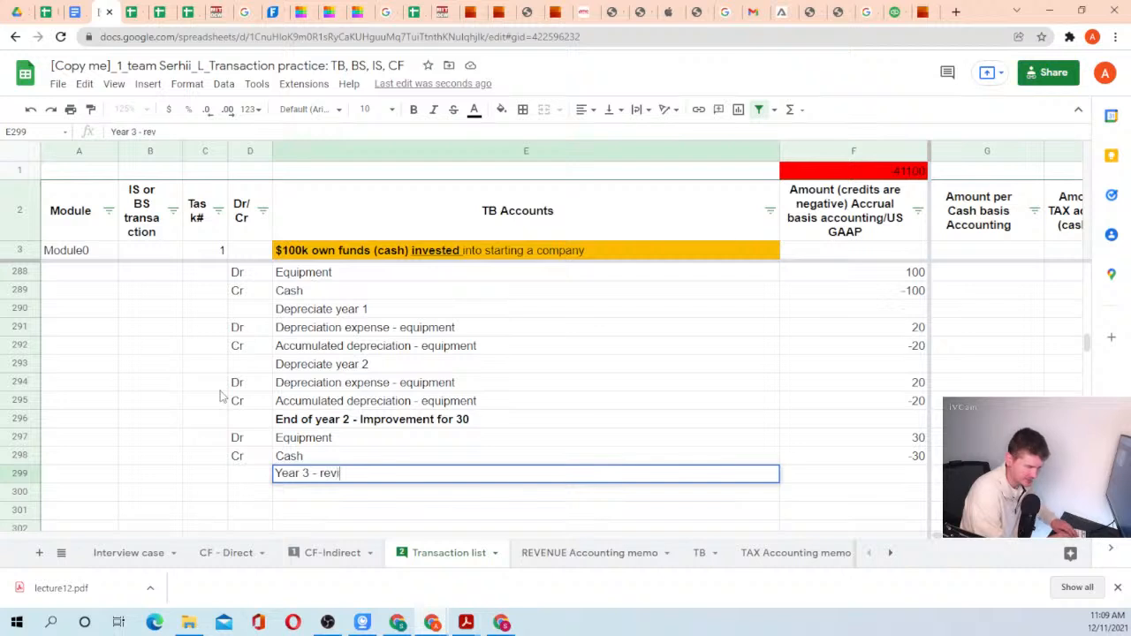
key("BackSpace")
key("BackSpace")
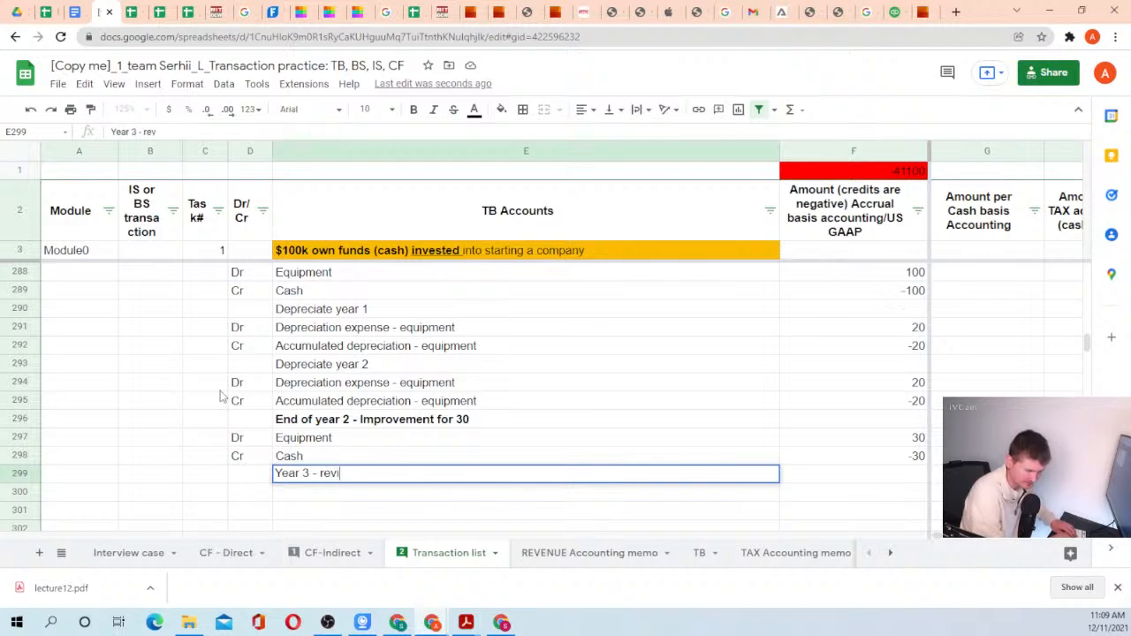
type("sed depreciat")
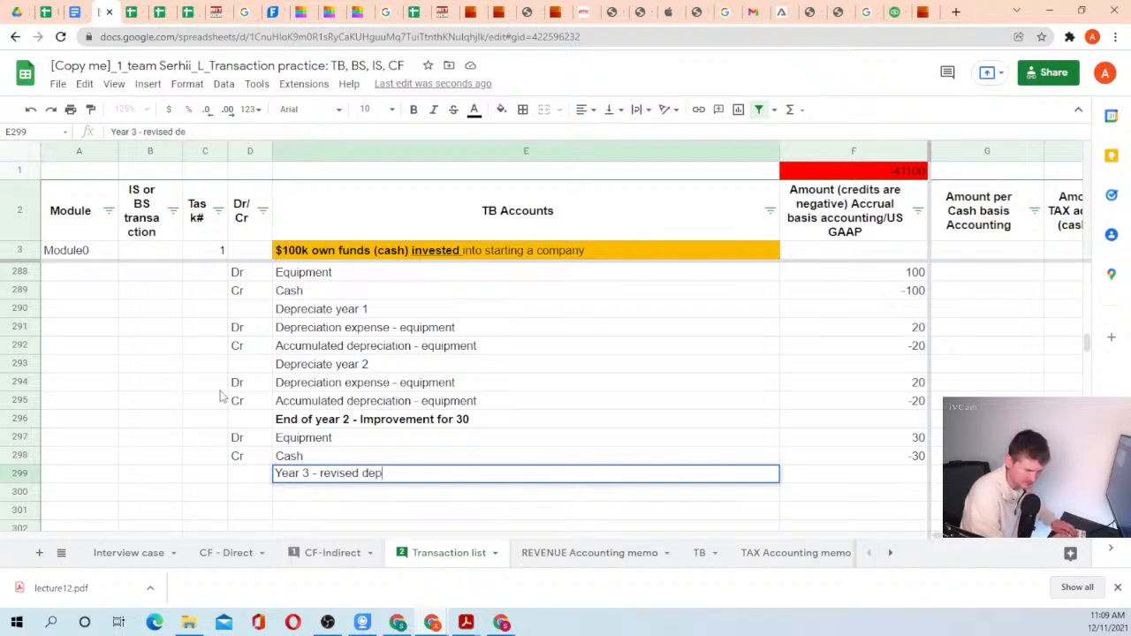
key("BackSpace")
key("BackSpace")
type("ation")
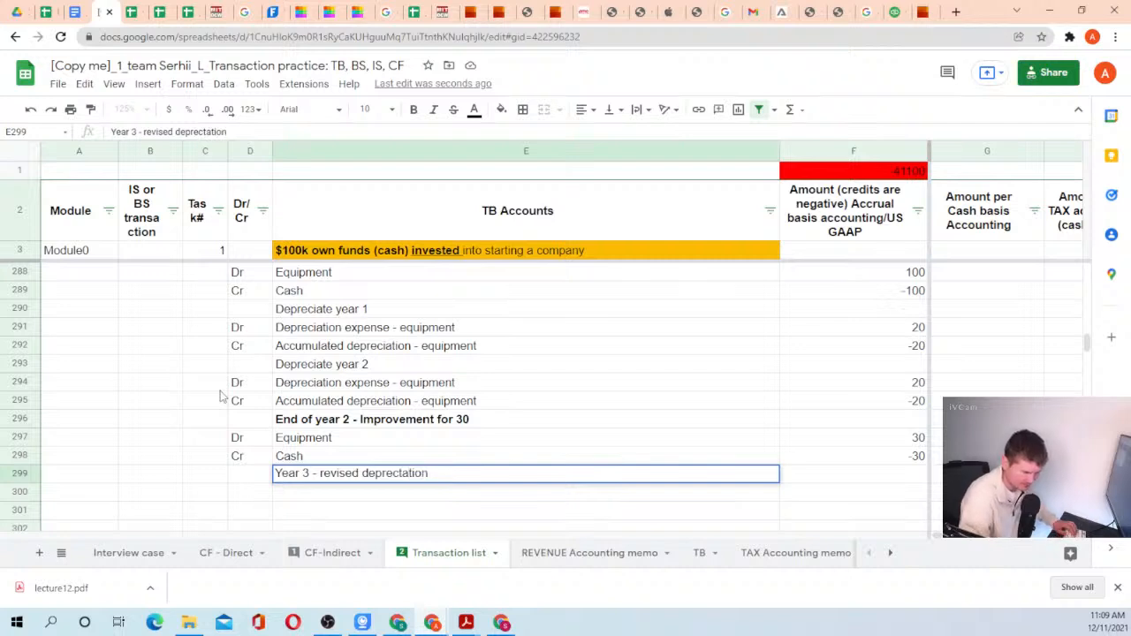
key("Return")
key("Left")
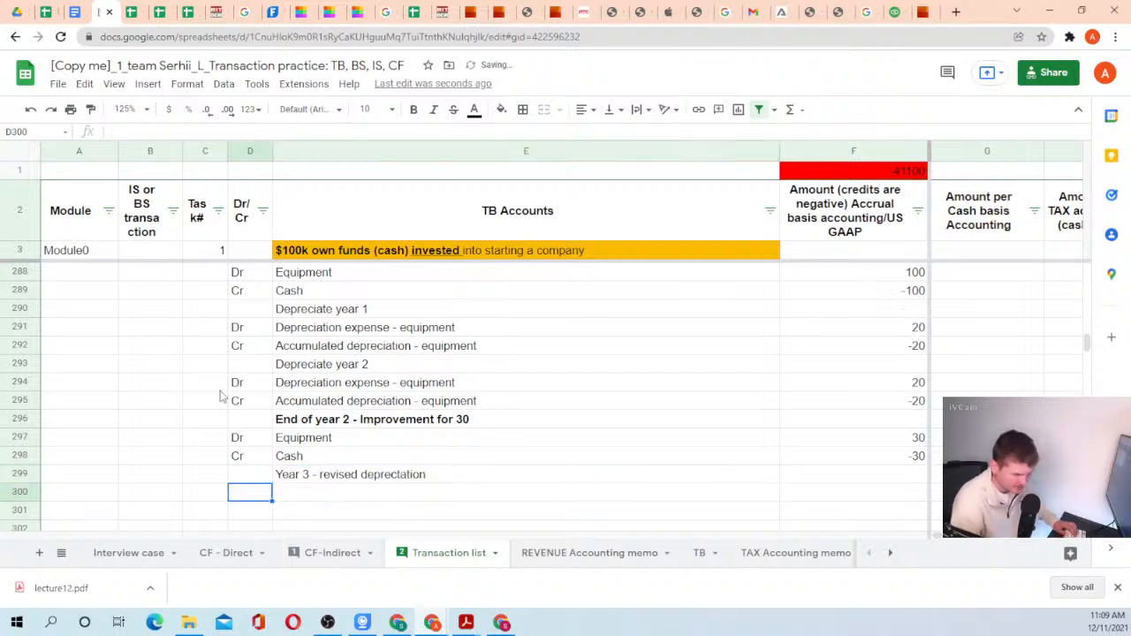
key("Right")
key("Up")
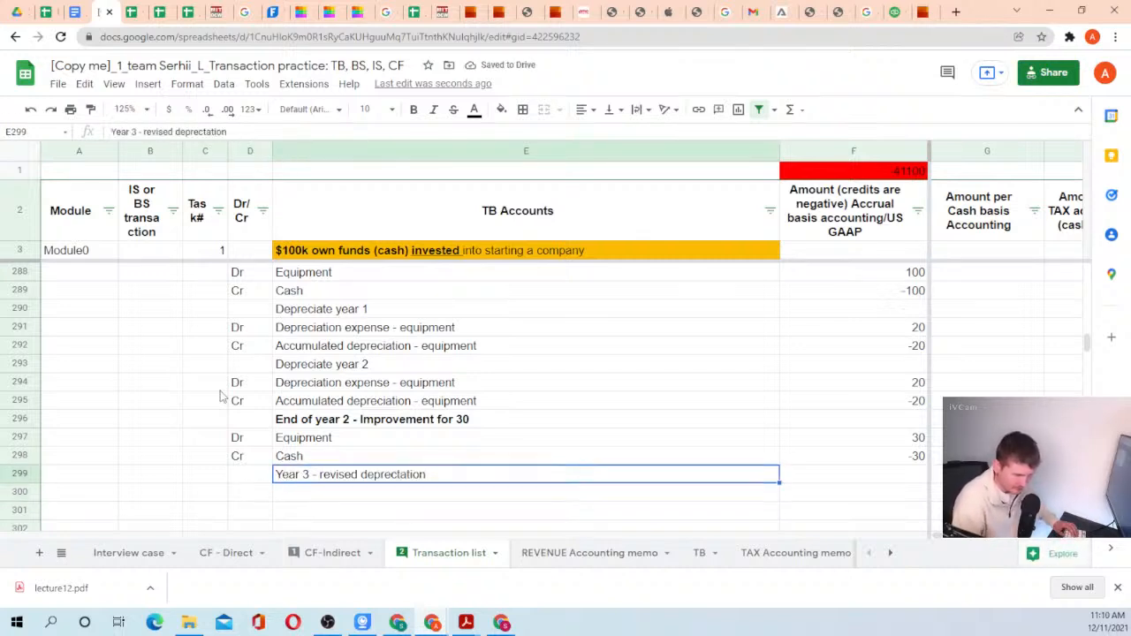
Extend the improvement heading in E296 to read "End of year 2 - Improvement for 30, useful life extended by 3 years".
left_click(427, 422)
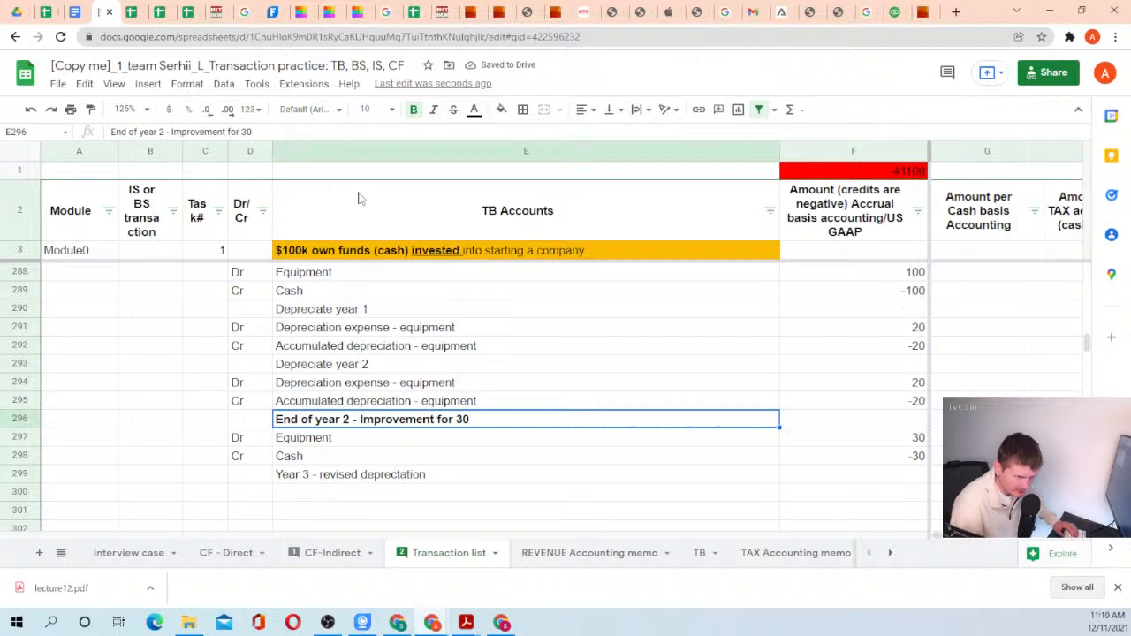
left_click(300, 133)
type(", usefuld li")
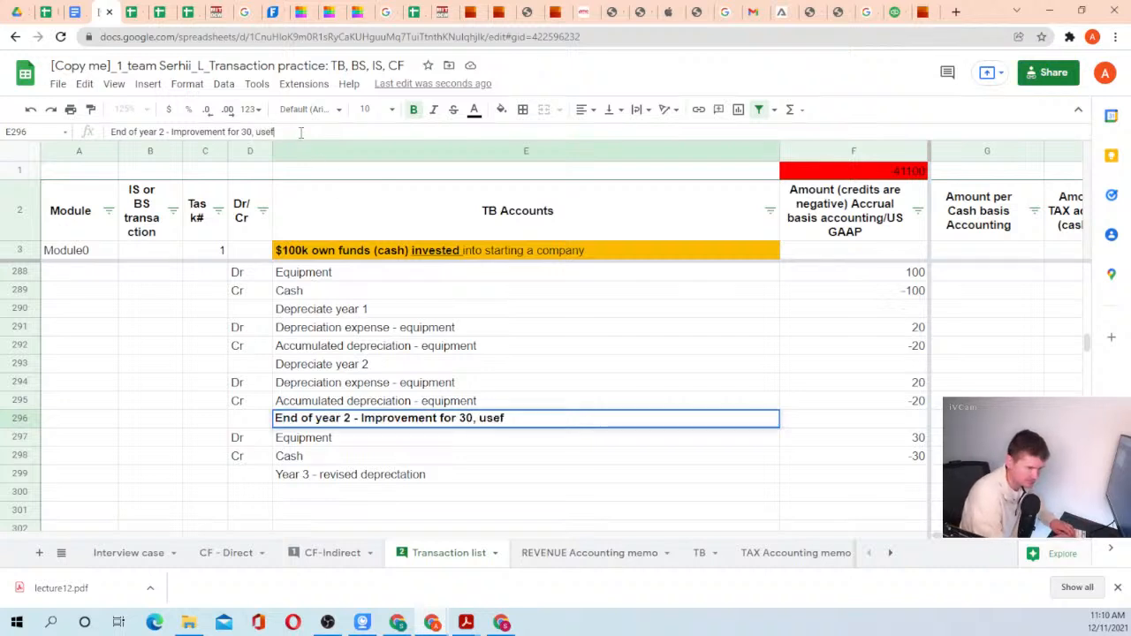
key("BackSpace")
key("BackSpace")
key("BackSpace")
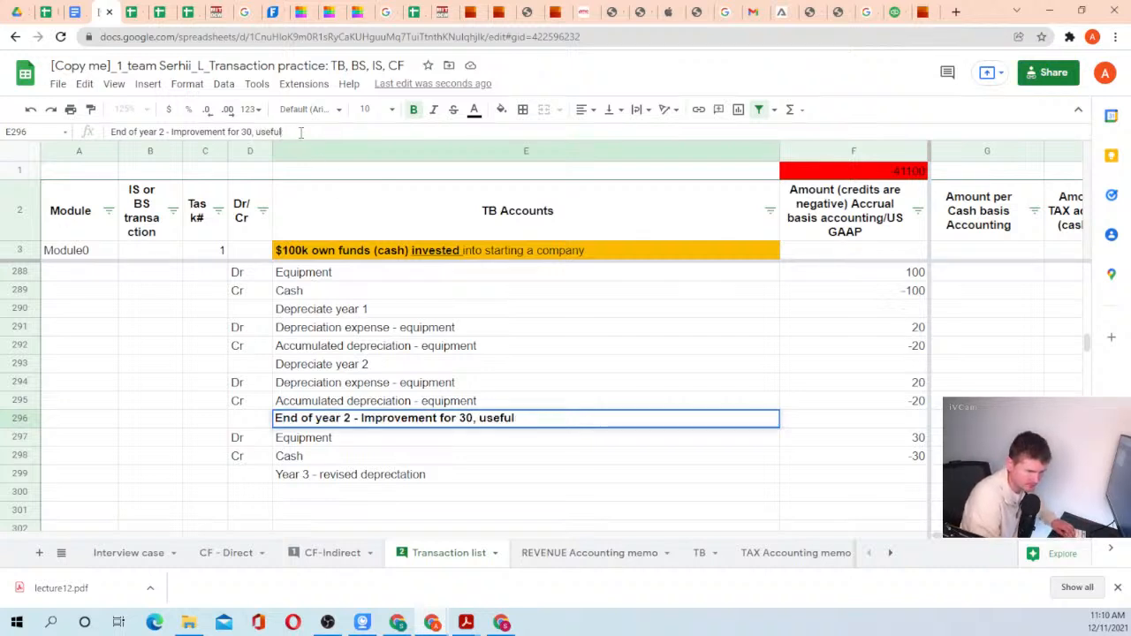
type("lu")
key("BackSpace")
type("i")
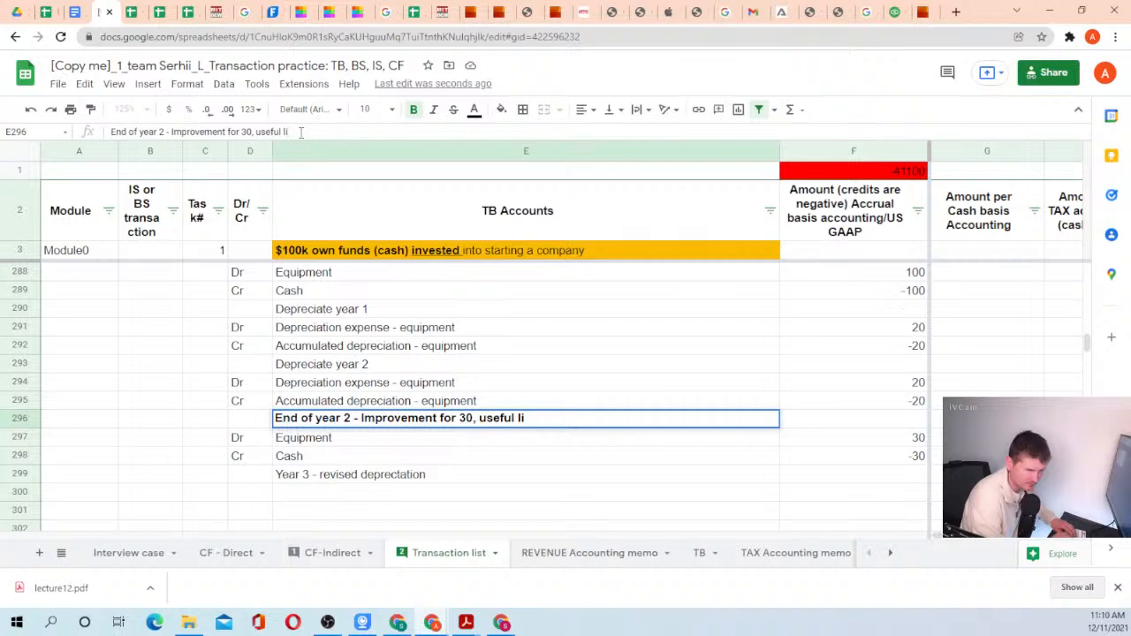
type("fe extended b")
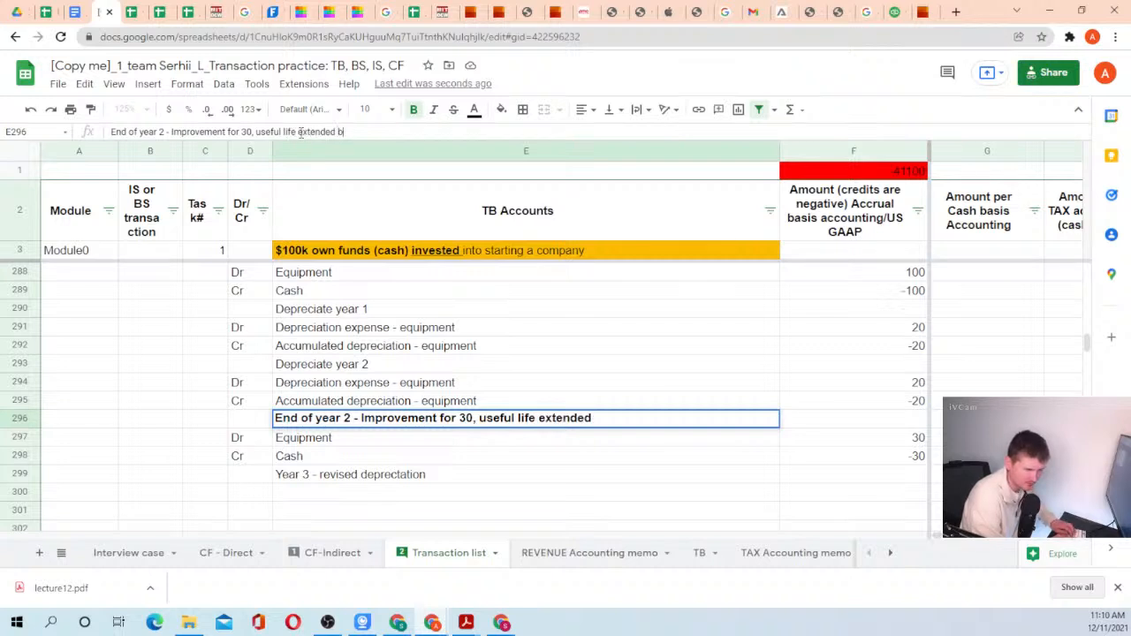
type("y 3 years")
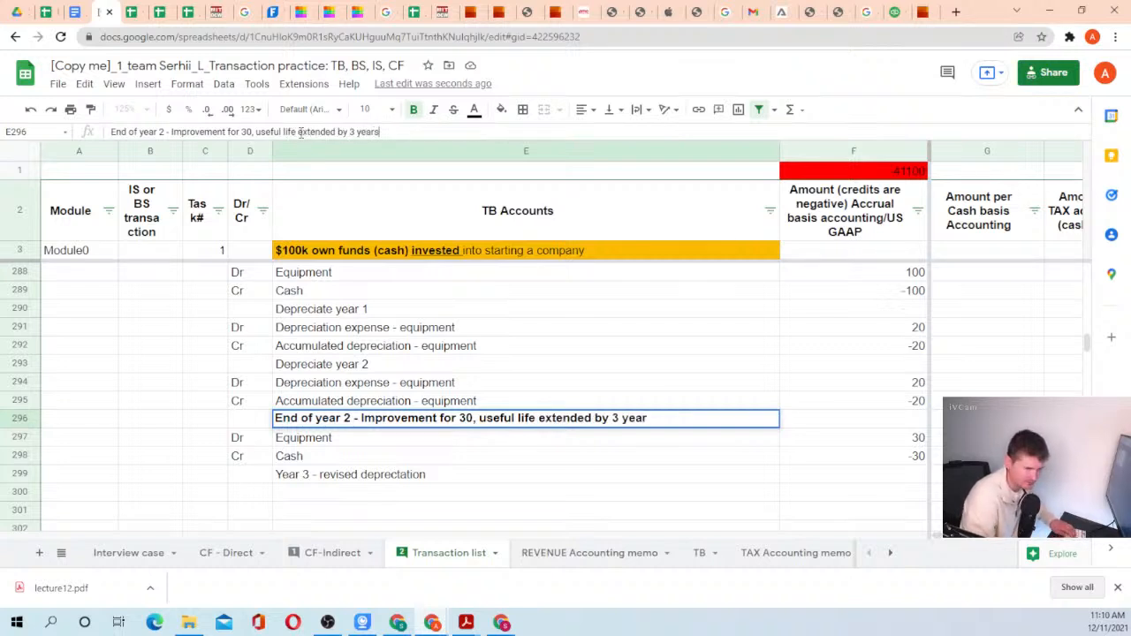
key("Return")
key("Down")
key("Down")
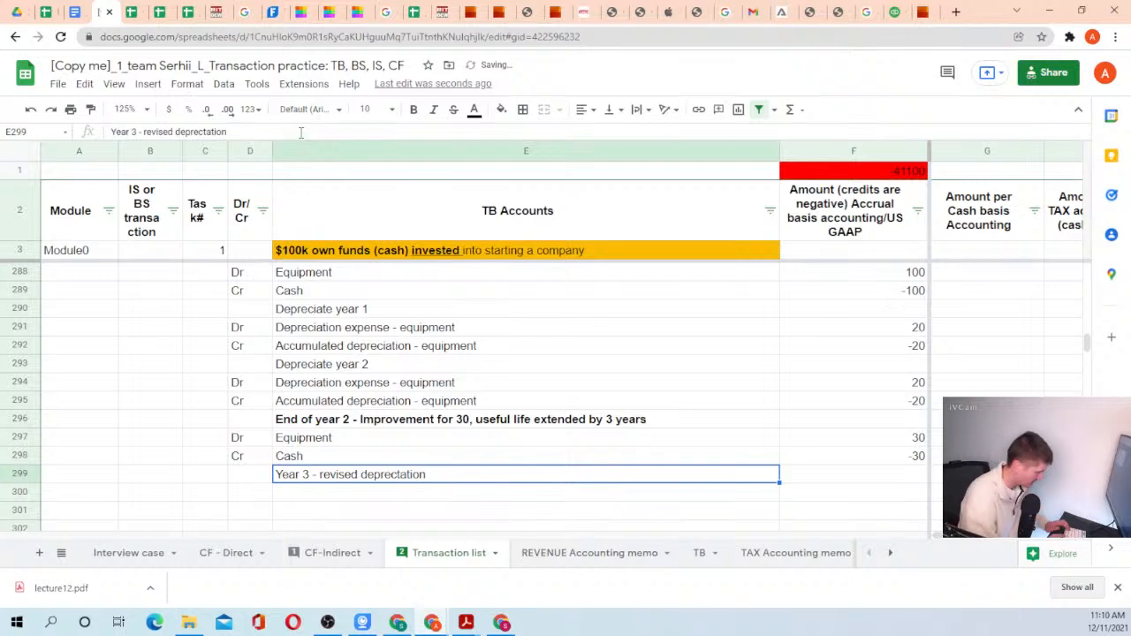
Bold the Year 3 heading in E299 and copy the year 2 depreciation lines D294:E295 to D300 as values only.
key("ctrl+b")
key("Down")
key("Left")
key("Up")
key("Up")
key("Up")
key("Up")
key("Up")
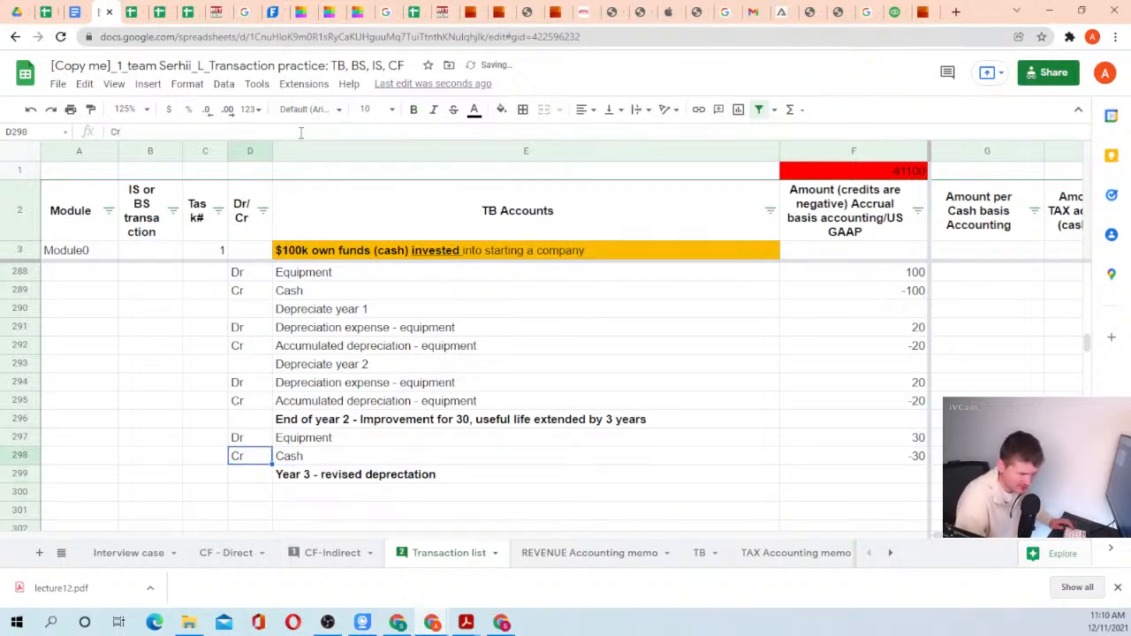
key("shift+Up")
key("shift+Right")
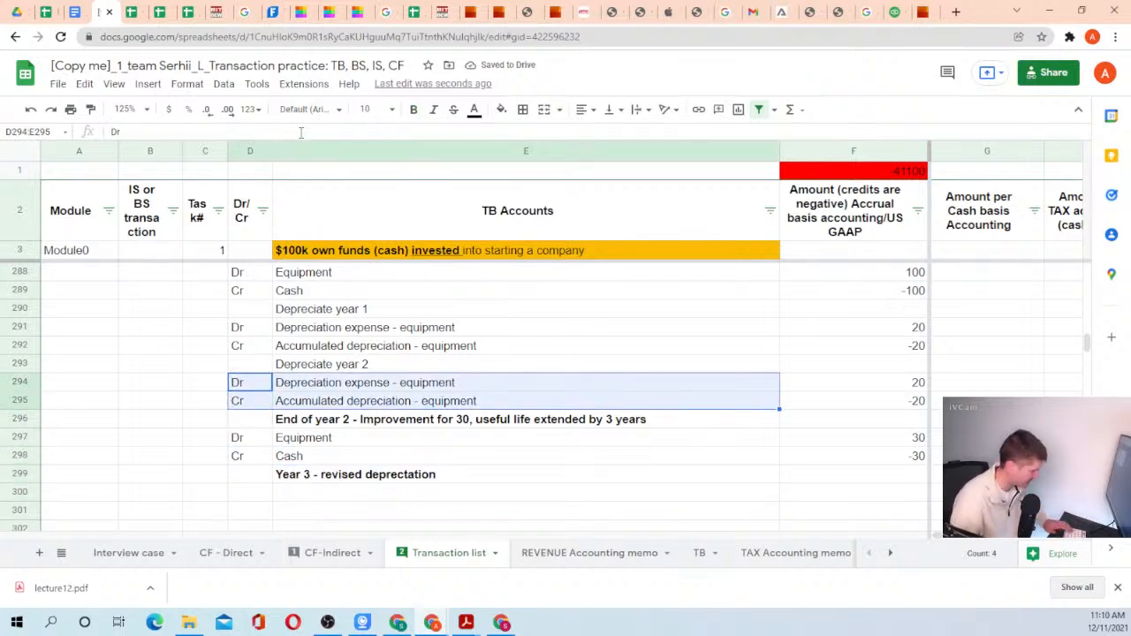
scroll(292, 181, "down", 2)
key("ctrl+c")
right_click(255, 401)
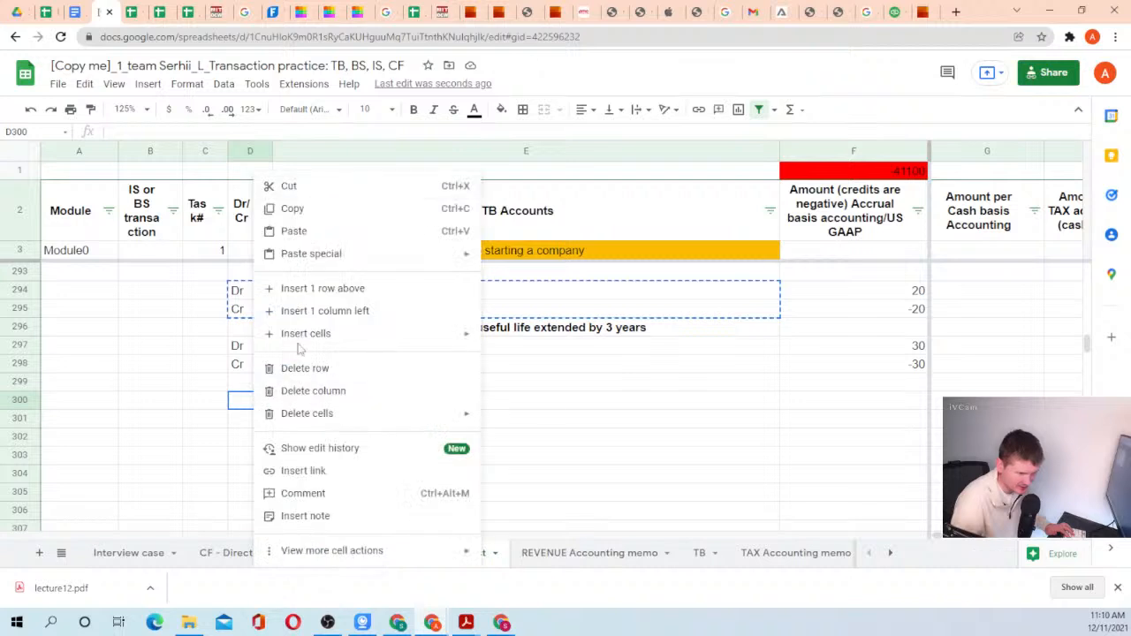
mouse_move(328, 254)
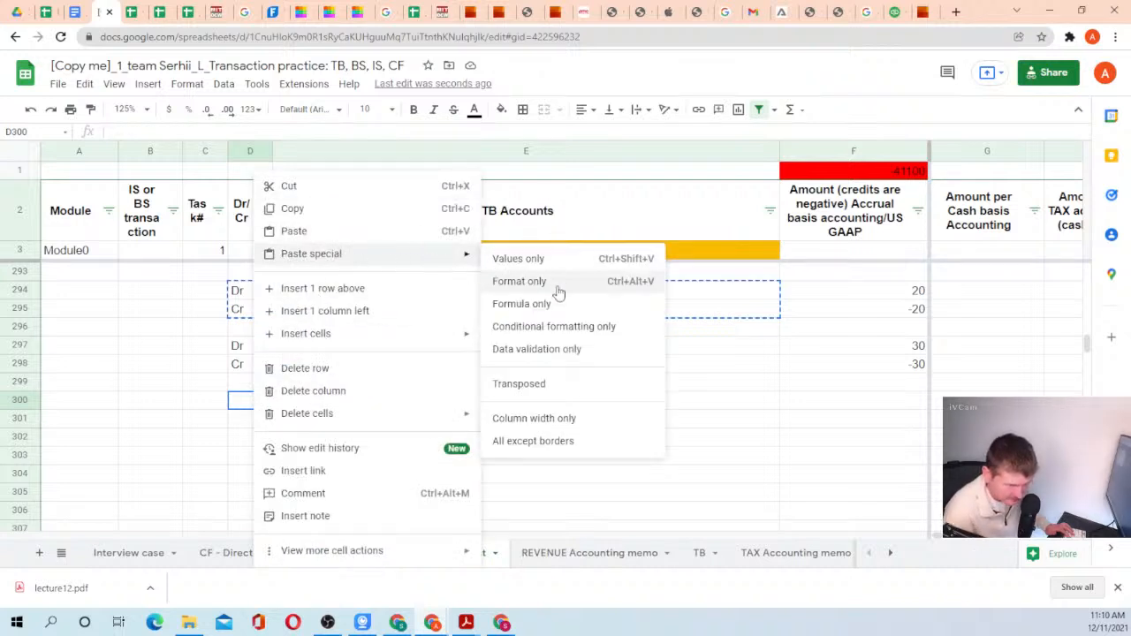
left_click(537, 261)
left_click(840, 402)
scroll(835, 368, "up", 1)
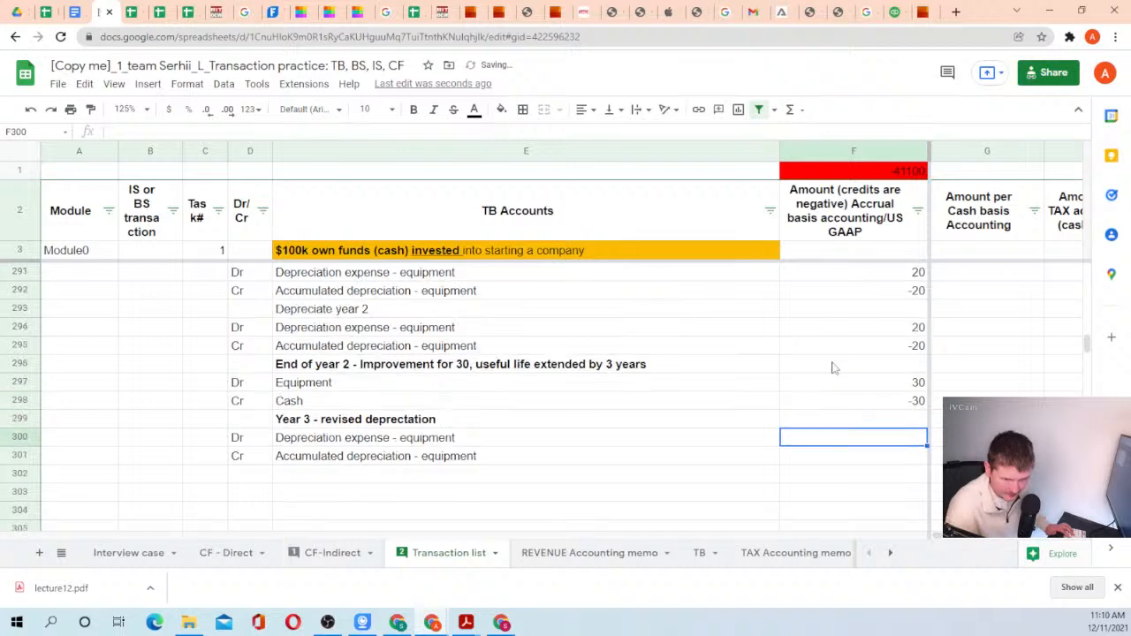
scroll(833, 369, "up", 1)
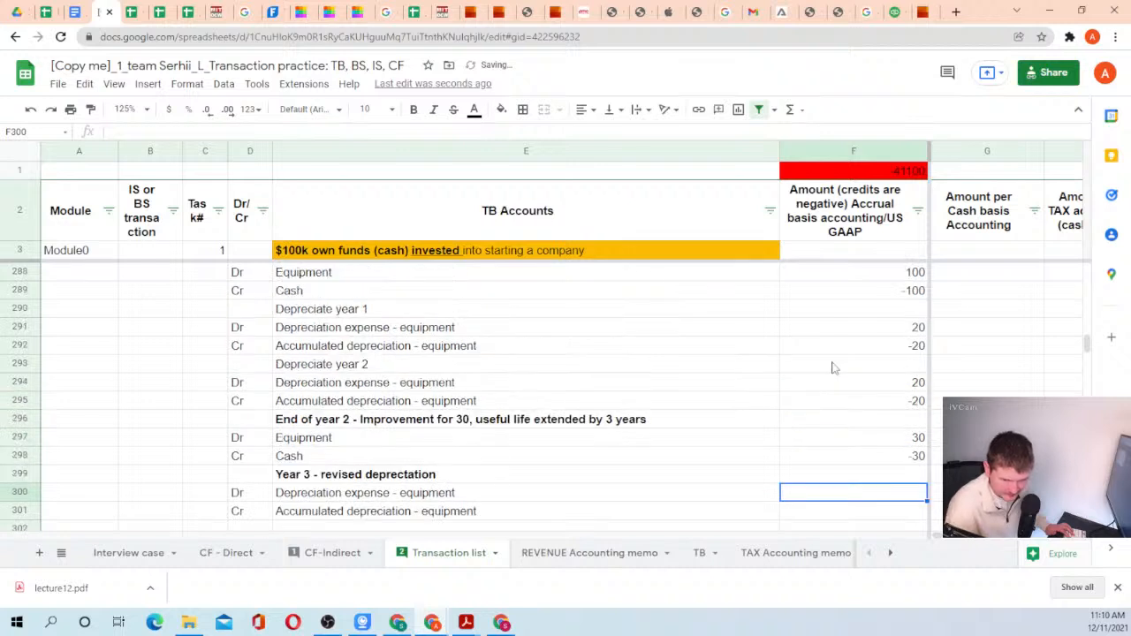
scroll(468, 448, "down", 1)
Extend the Year 3 heading in E299 with ". New depr basis = NBV + Improvement".
left_click(439, 437)
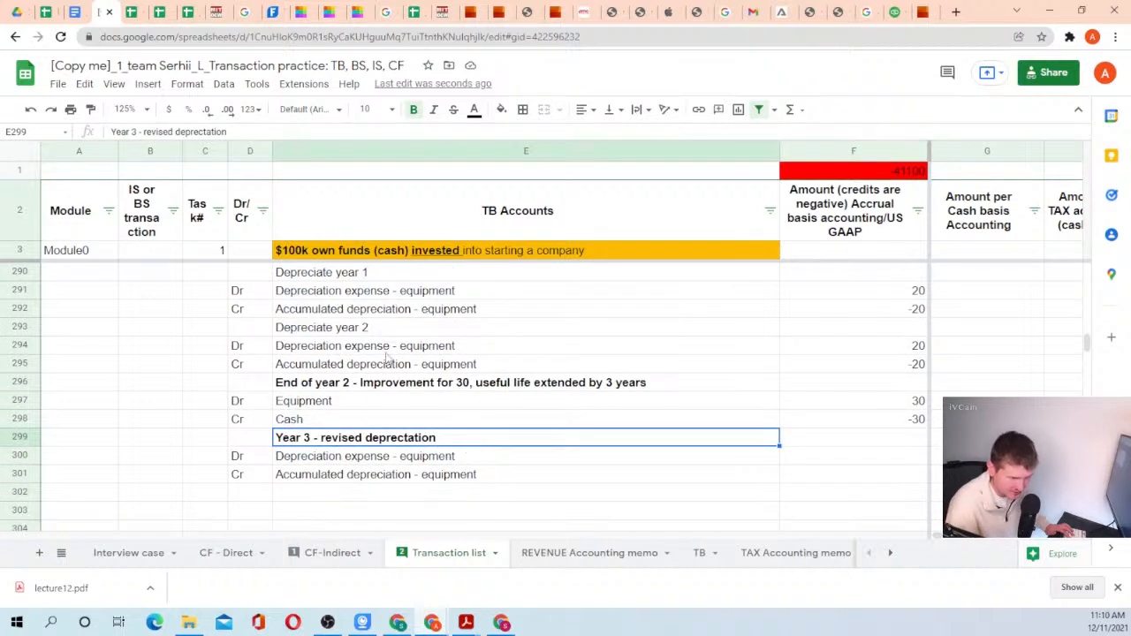
left_click(243, 132)
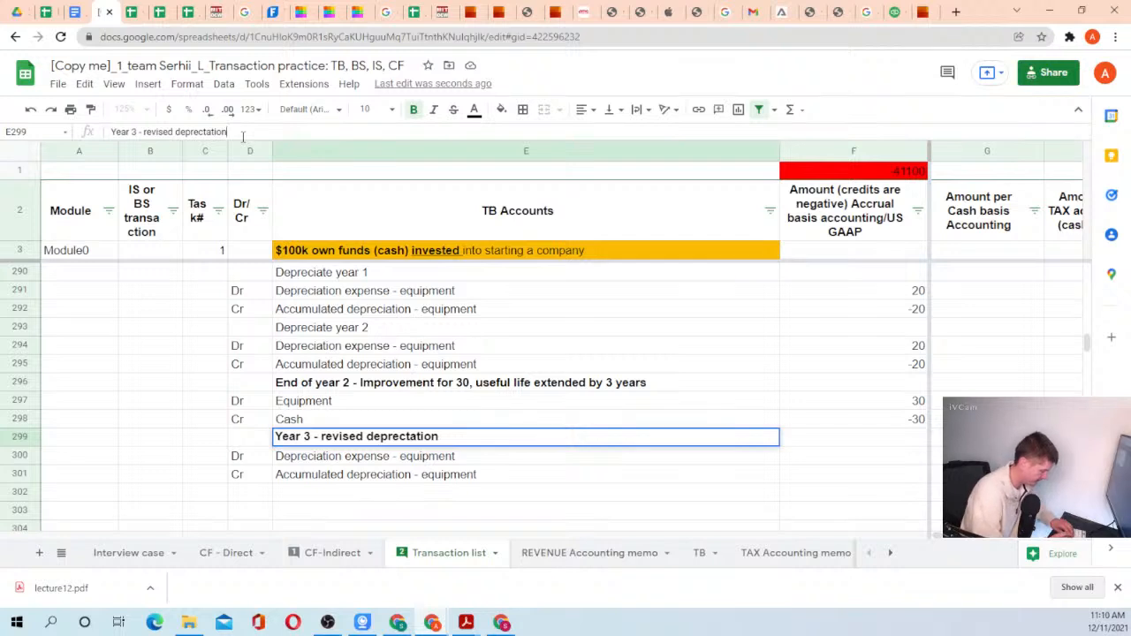
type(". New de")
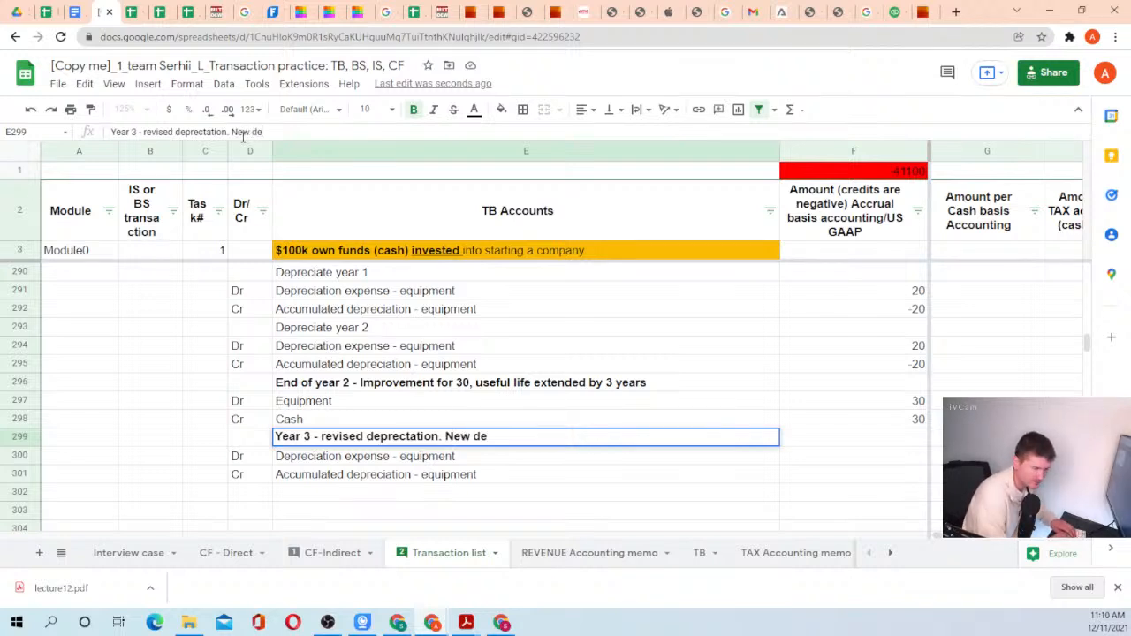
type("pr basis")
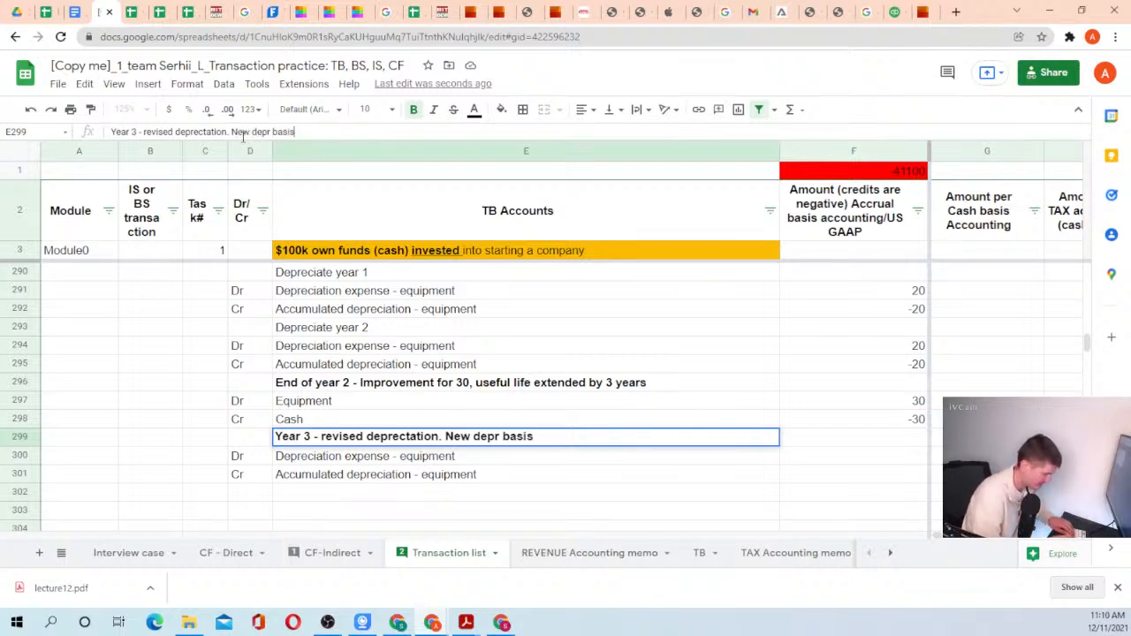
type(" = NBV")
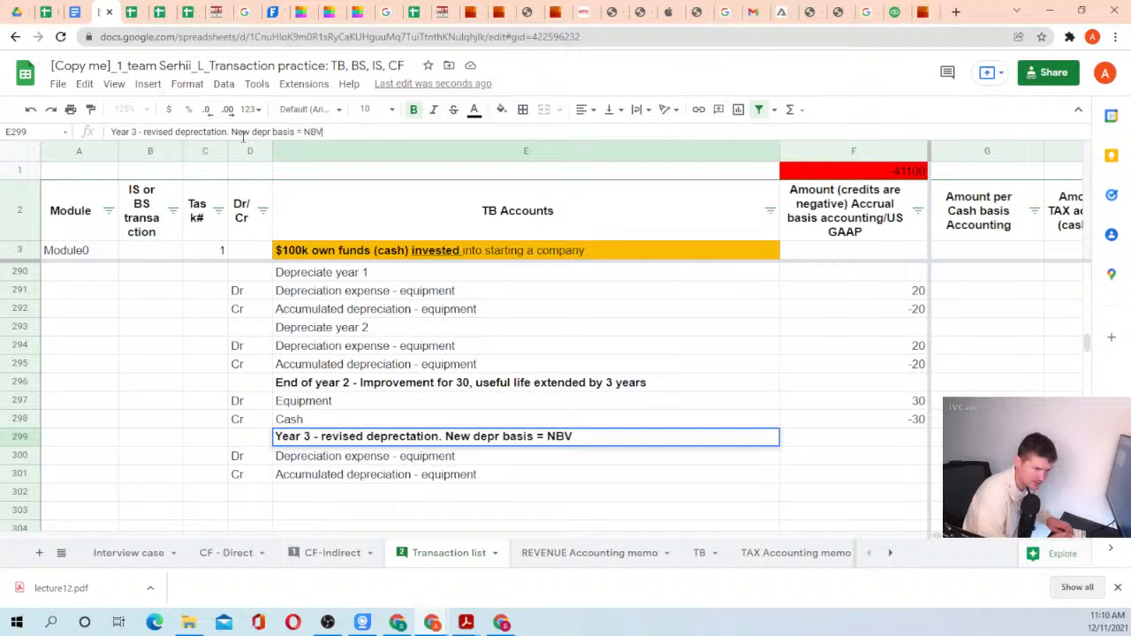
type(" + Im")
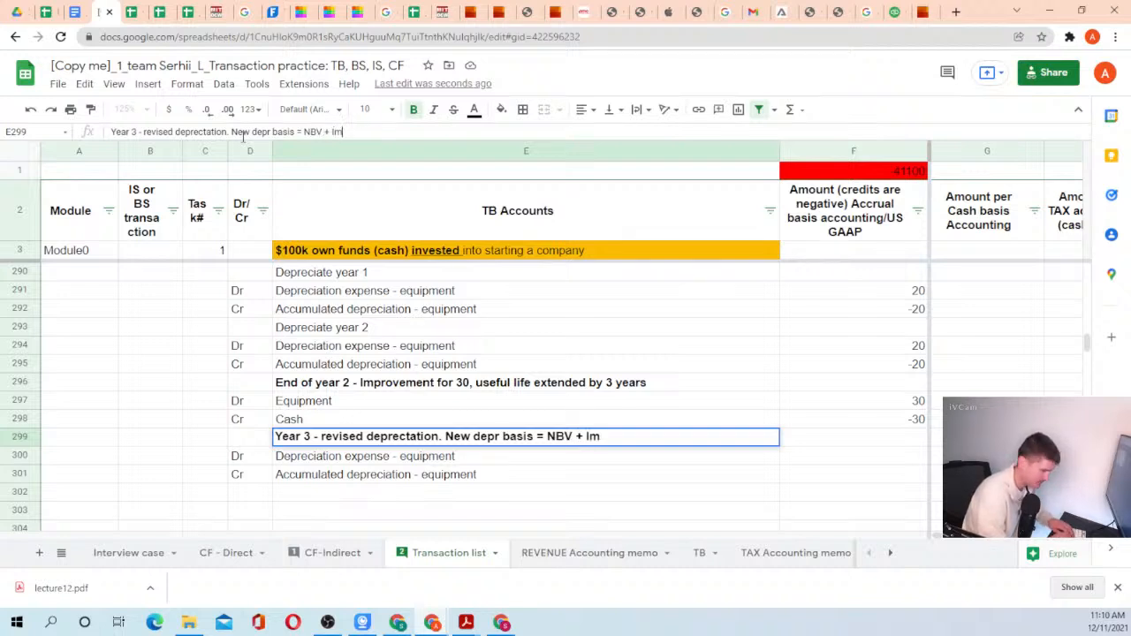
type("pro")
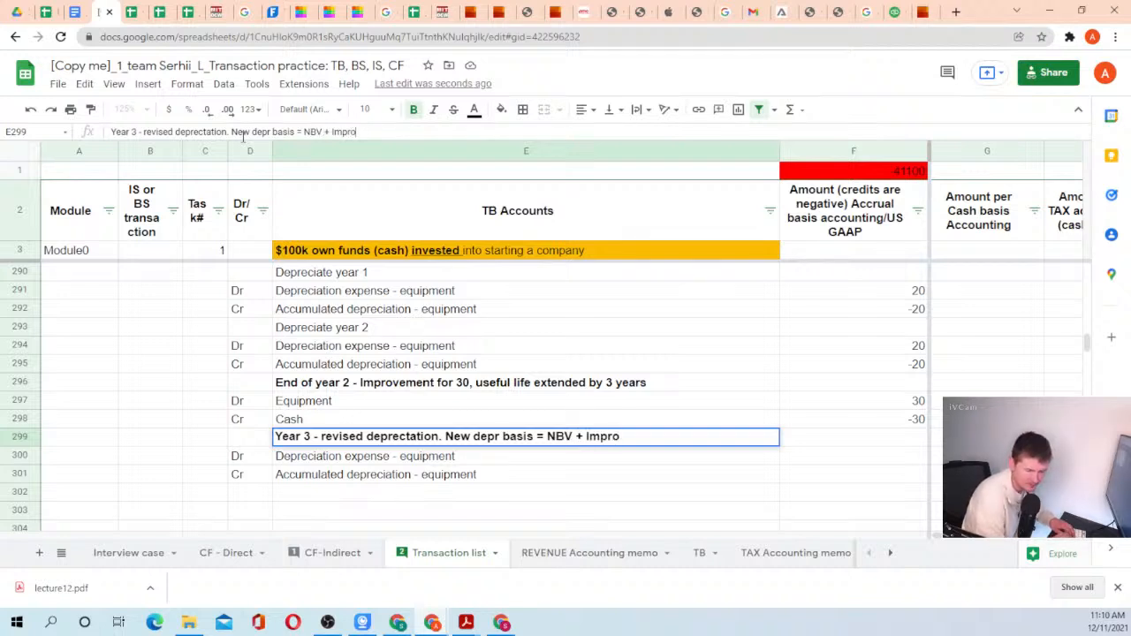
type("vement")
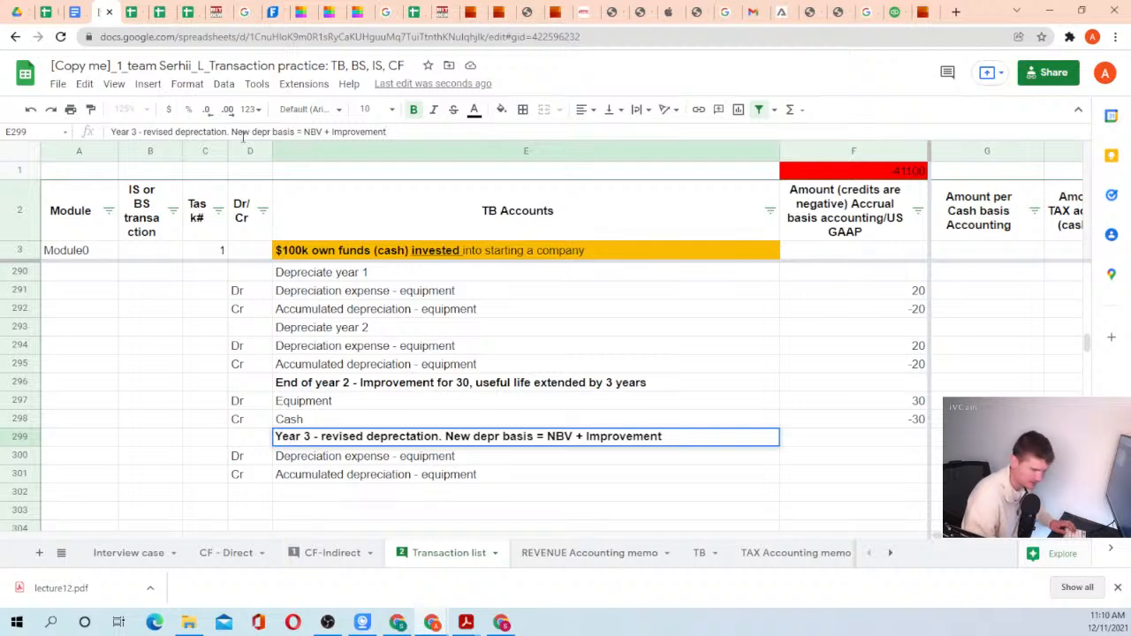
key("Return")
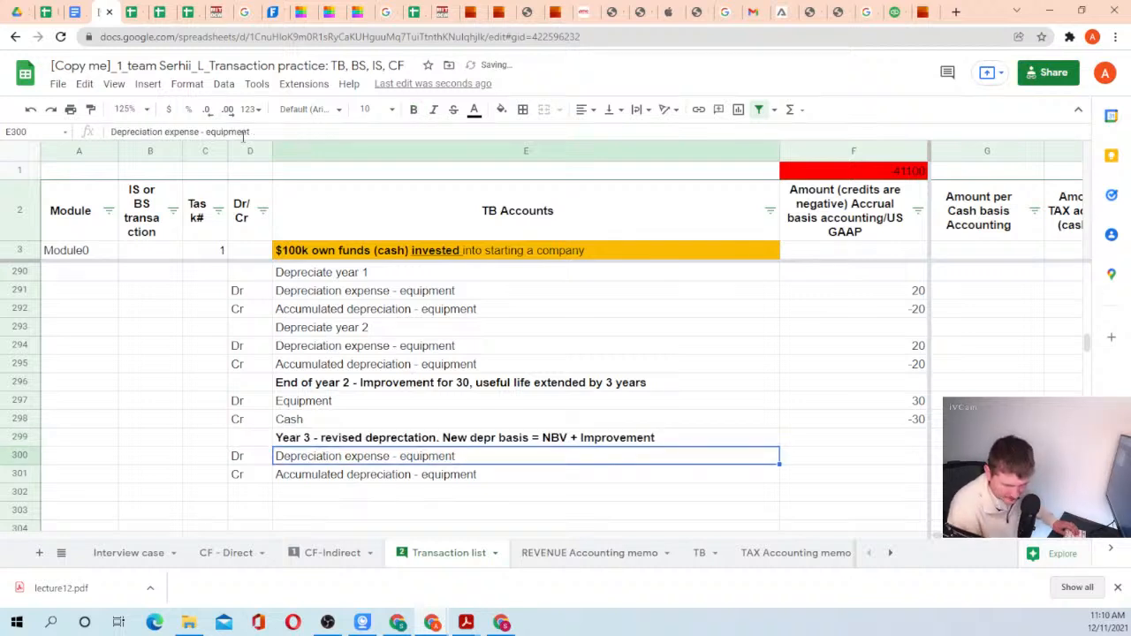
In the E299 heading, insert "(100-20-20)" after NBV and "(30)" after Improvement.
key("Tab")
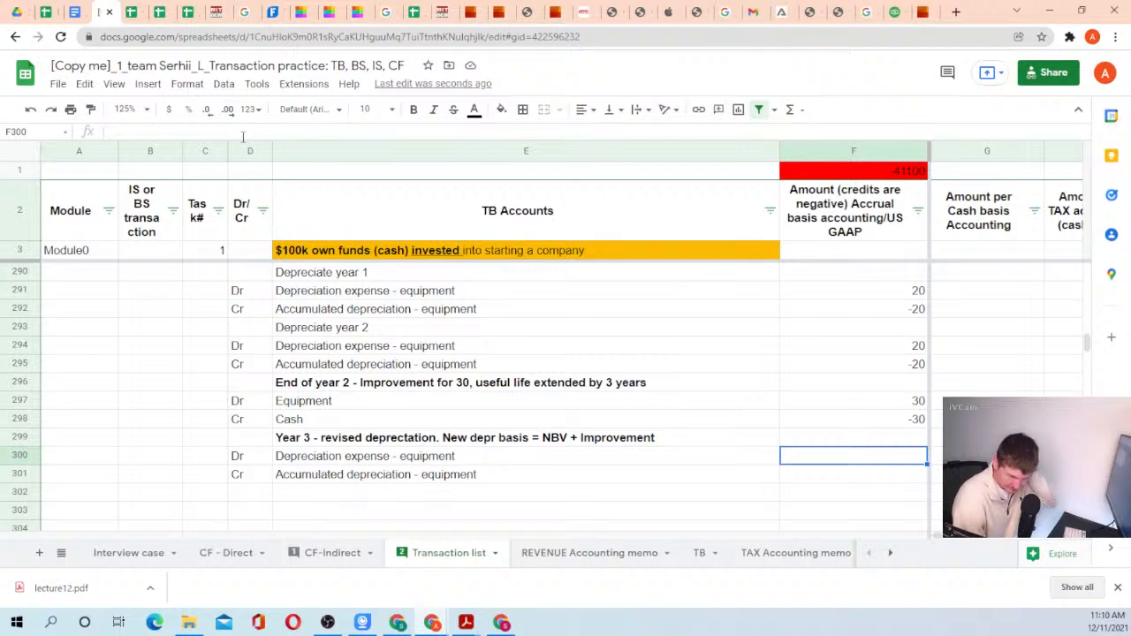
key("Left")
key("Up")
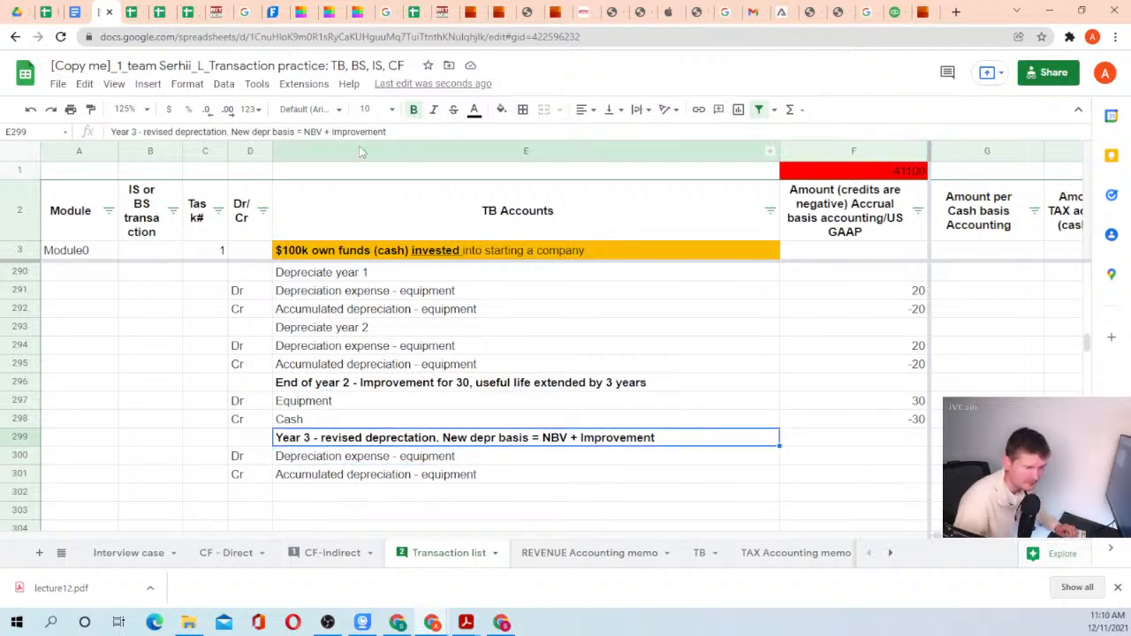
left_click(324, 132)
type("( ")
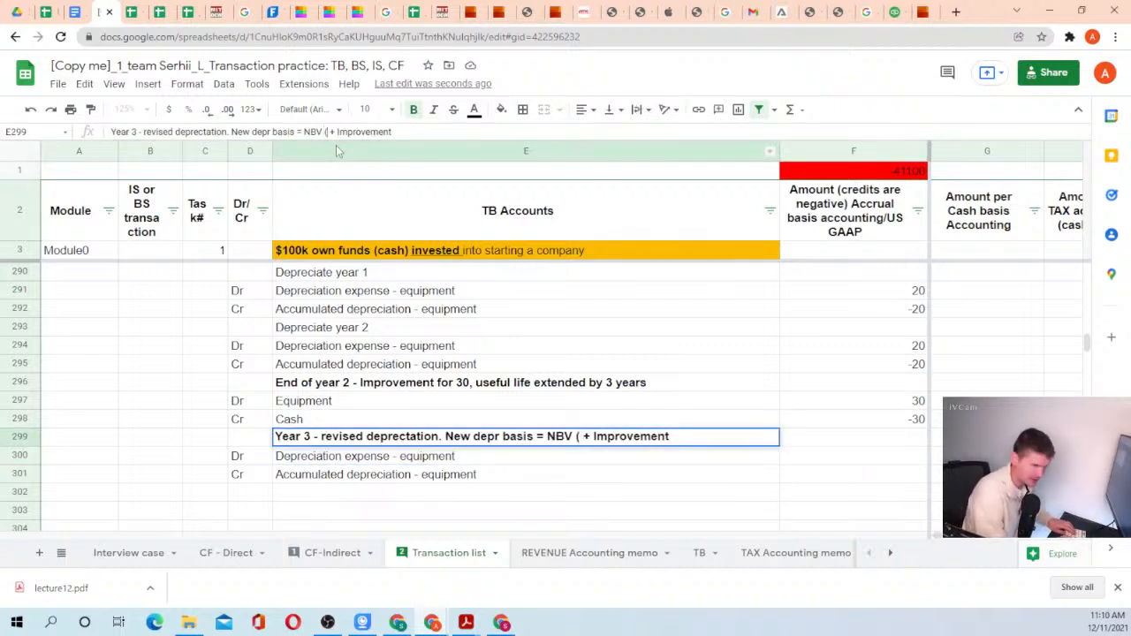
type("100")
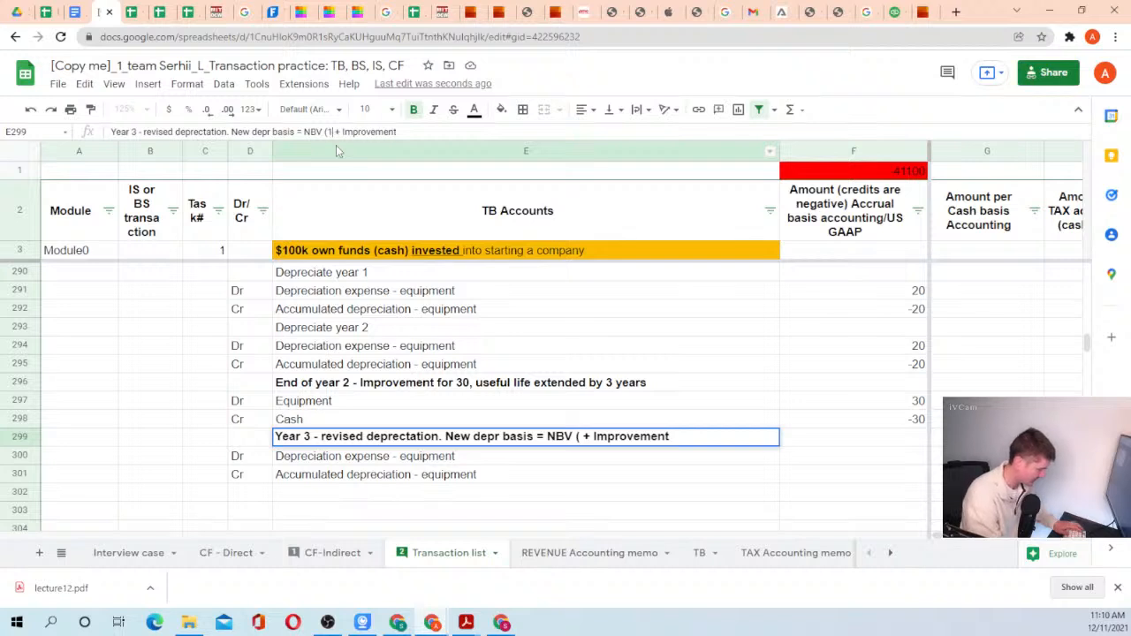
type("-20-20")
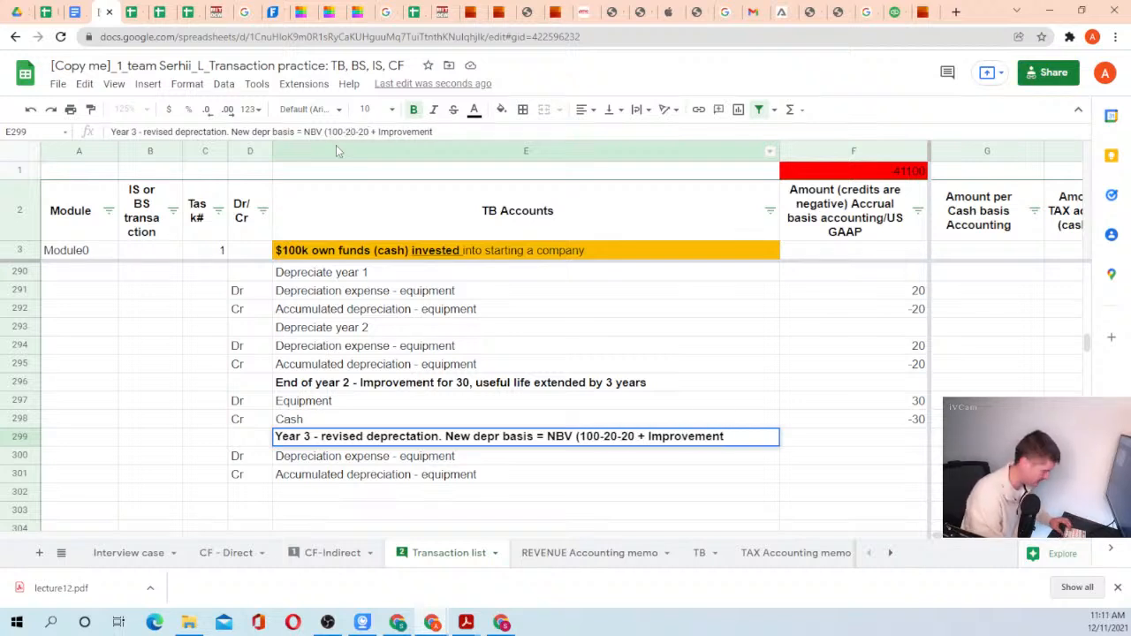
type("(")
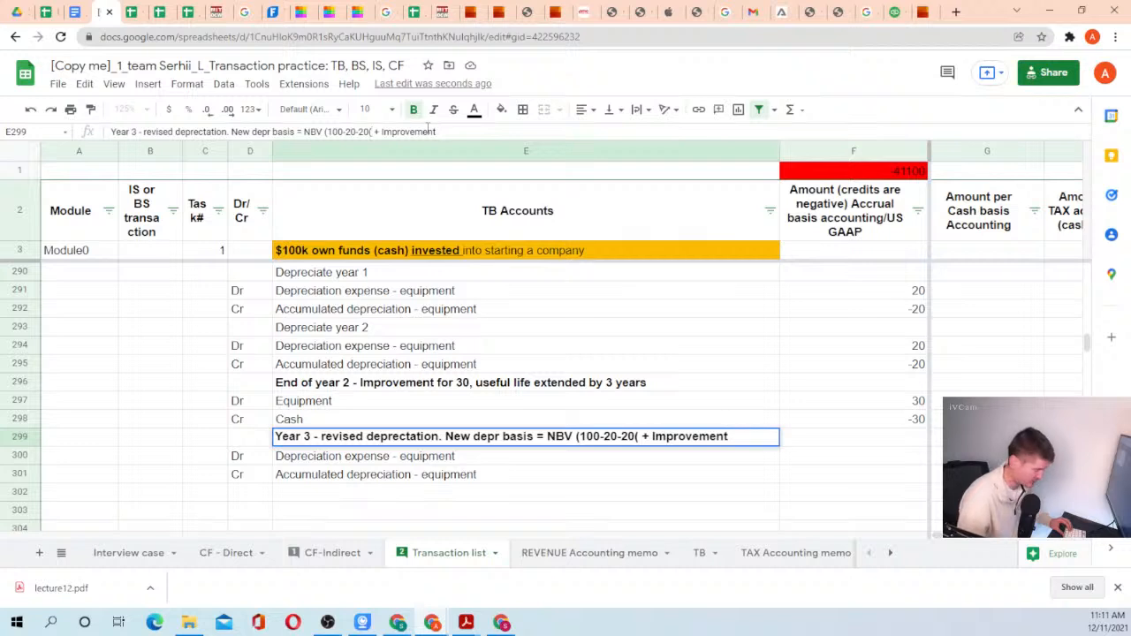
key("BackSpace")
type(")")
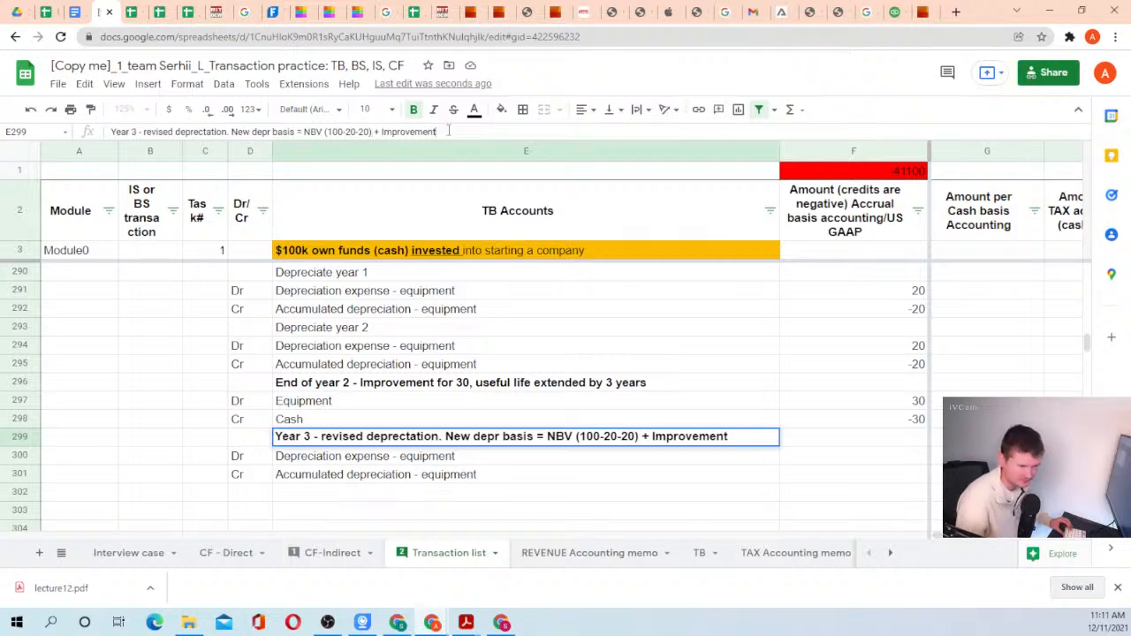
type(" (")
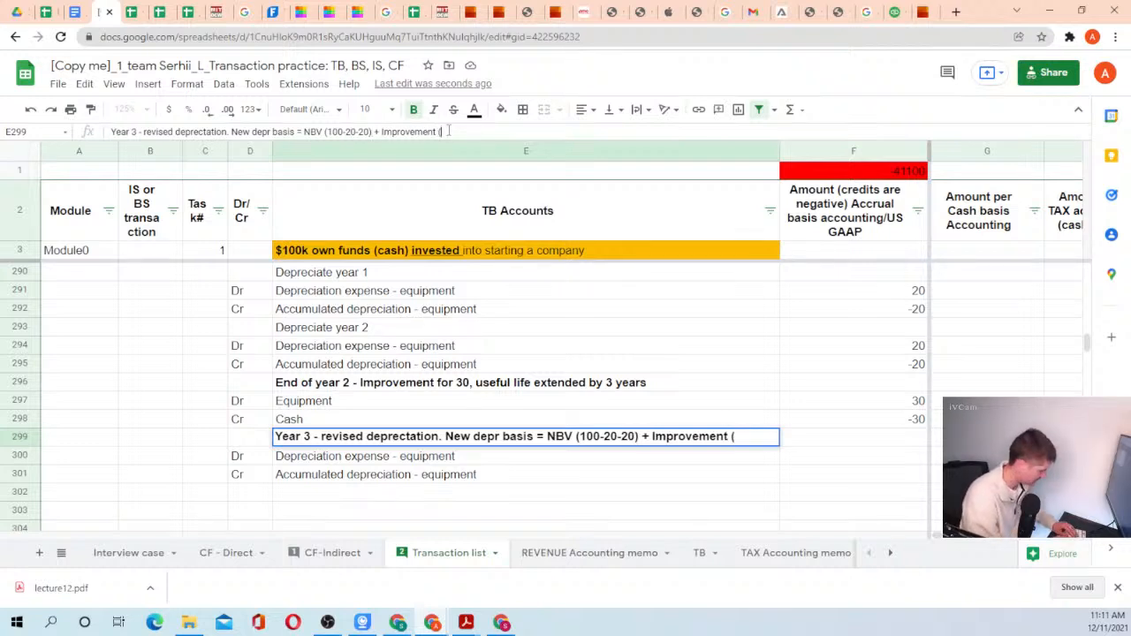
type("30)")
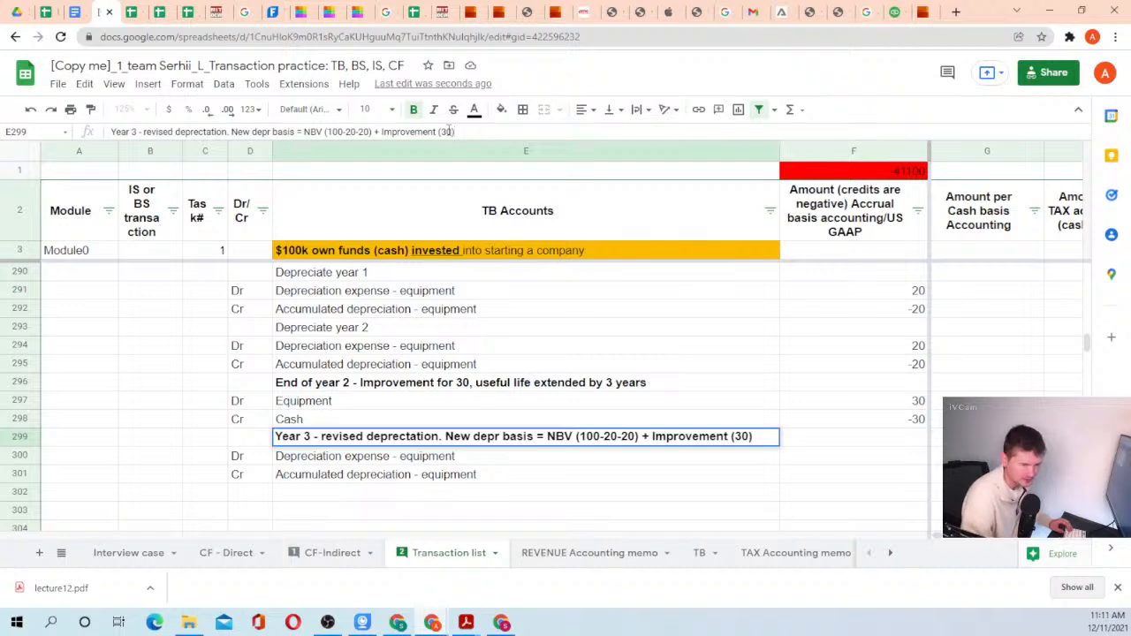
key("Return")
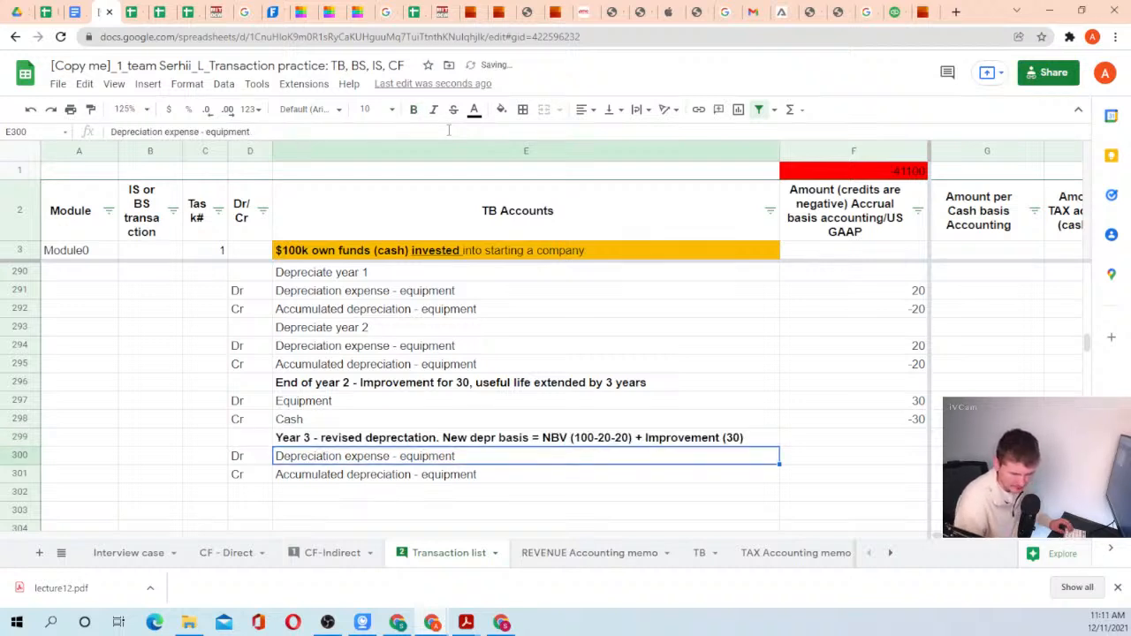
Start the year 3 depreciation expense formula in F300 with an open parenthesis and the original equipment cost, =(F288.
key("Right")
type("=(")
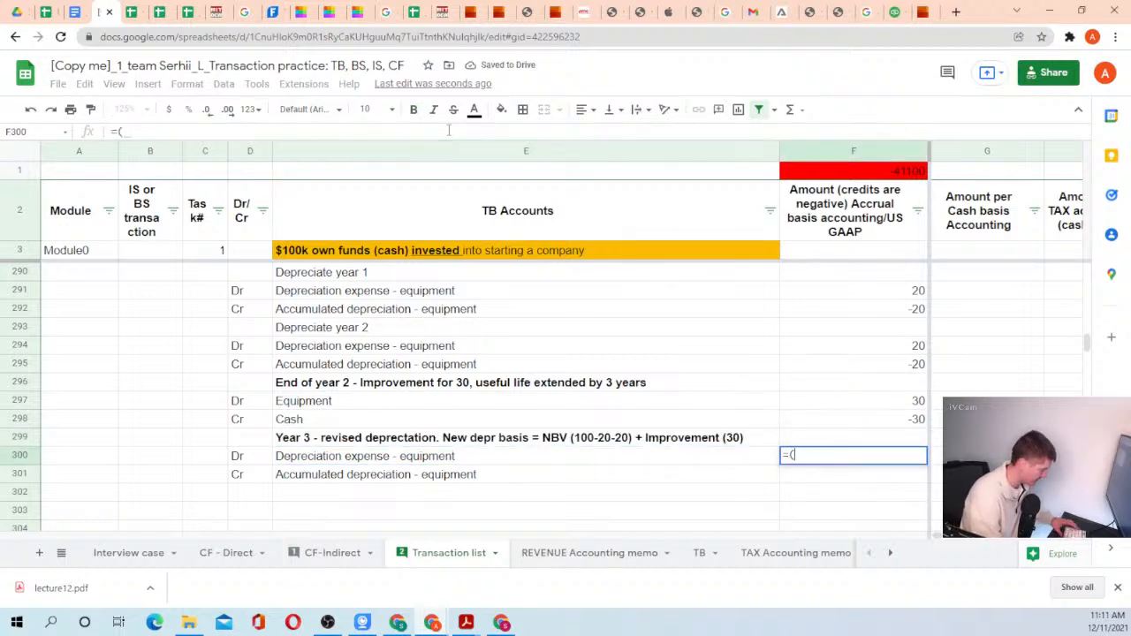
scroll(796, 371, "up", 1)
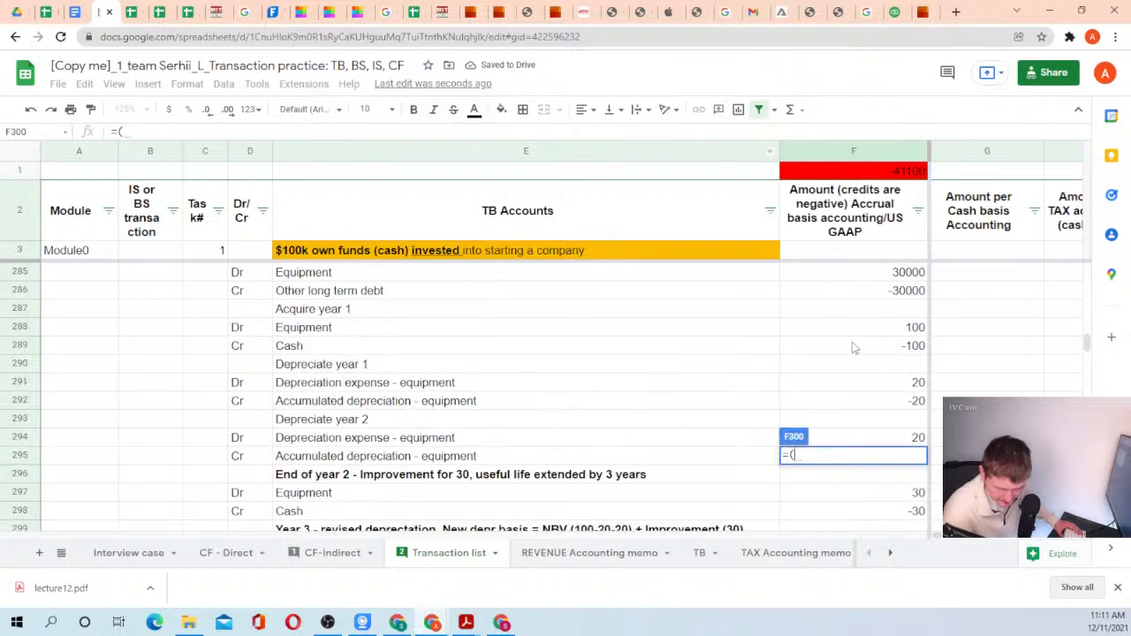
left_click(874, 335)
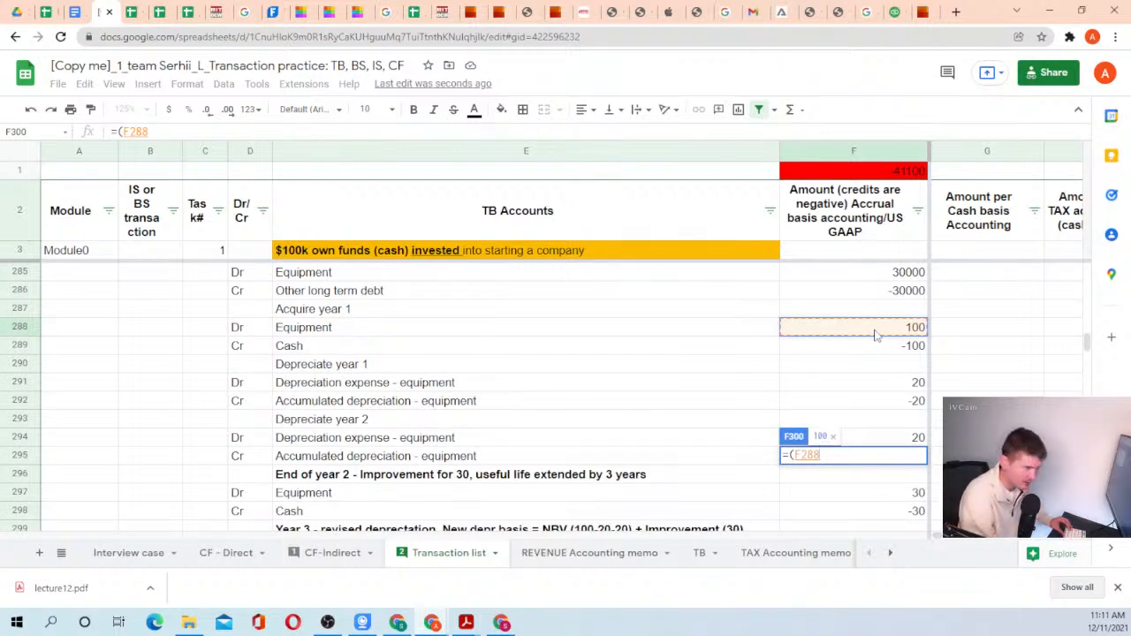
type("+")
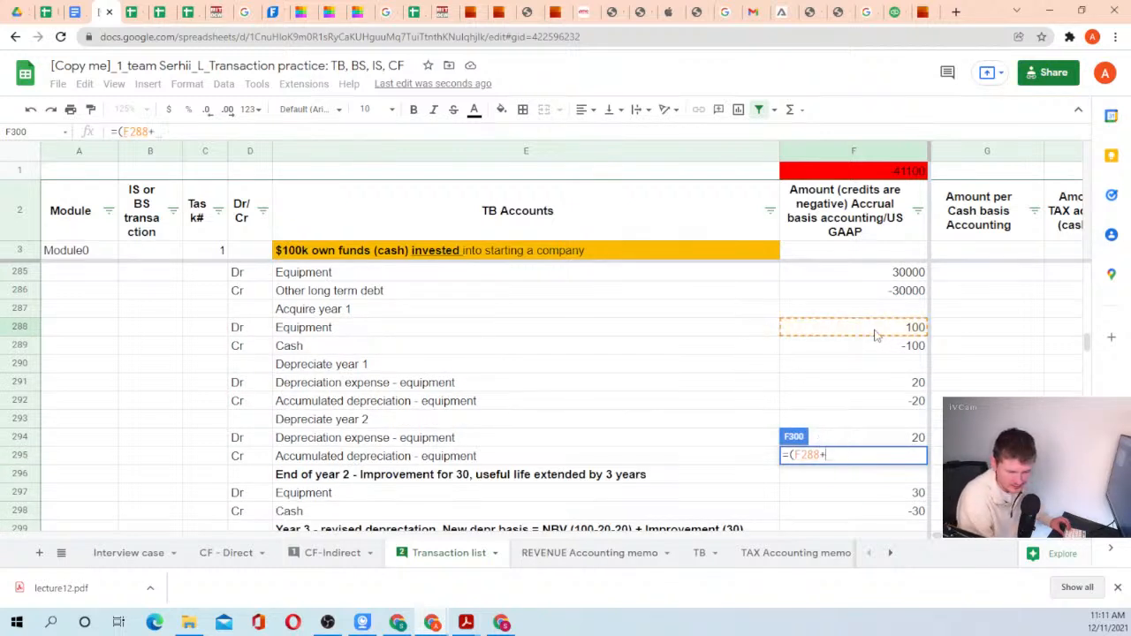
key("BackSpace")
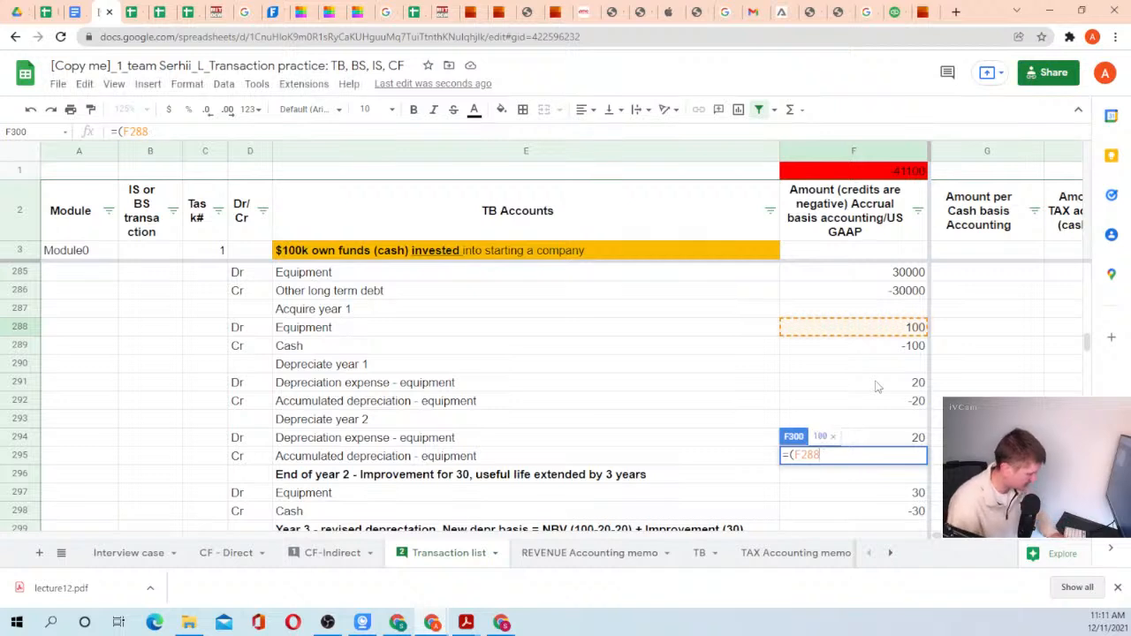
type("-")
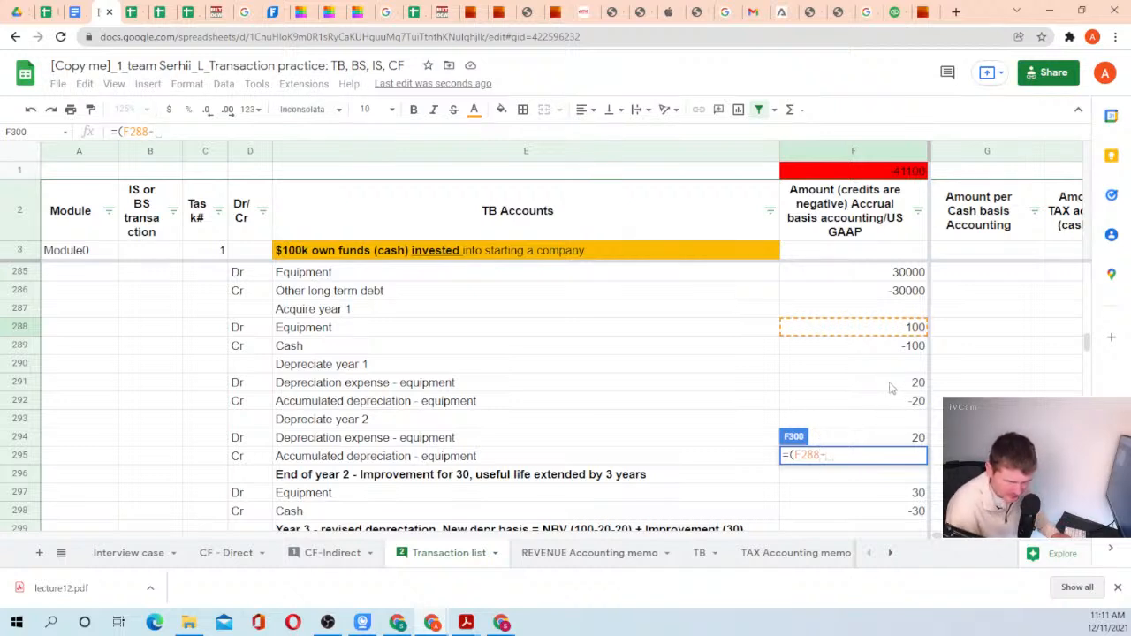
left_click(891, 386)
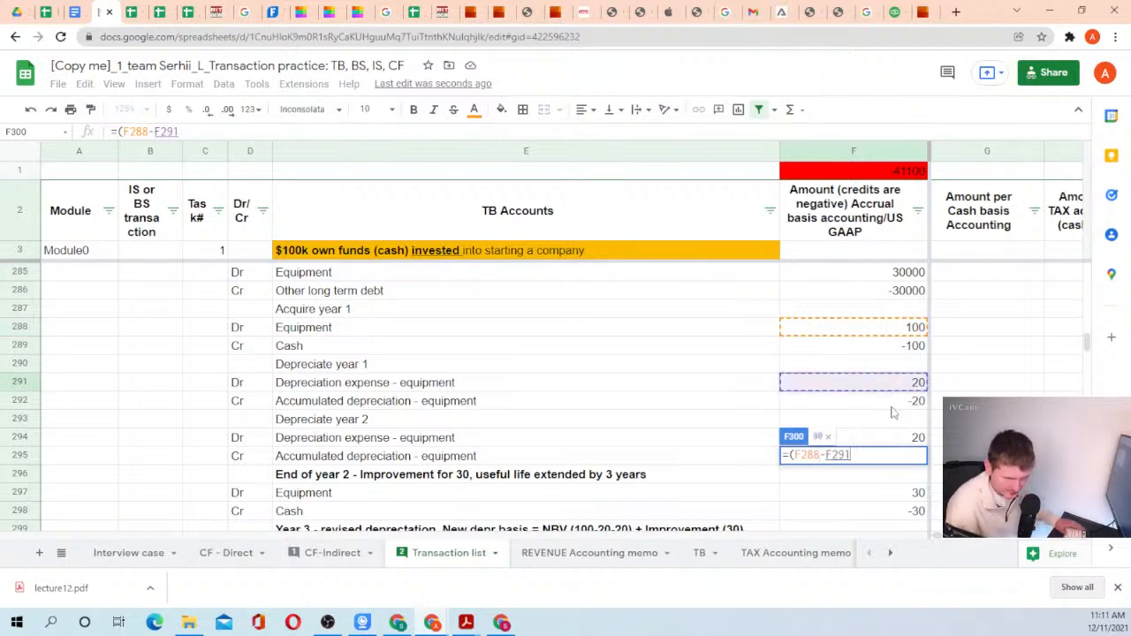
key("BackSpace")
key("BackSpace")
key("BackSpace")
key("BackSpace")
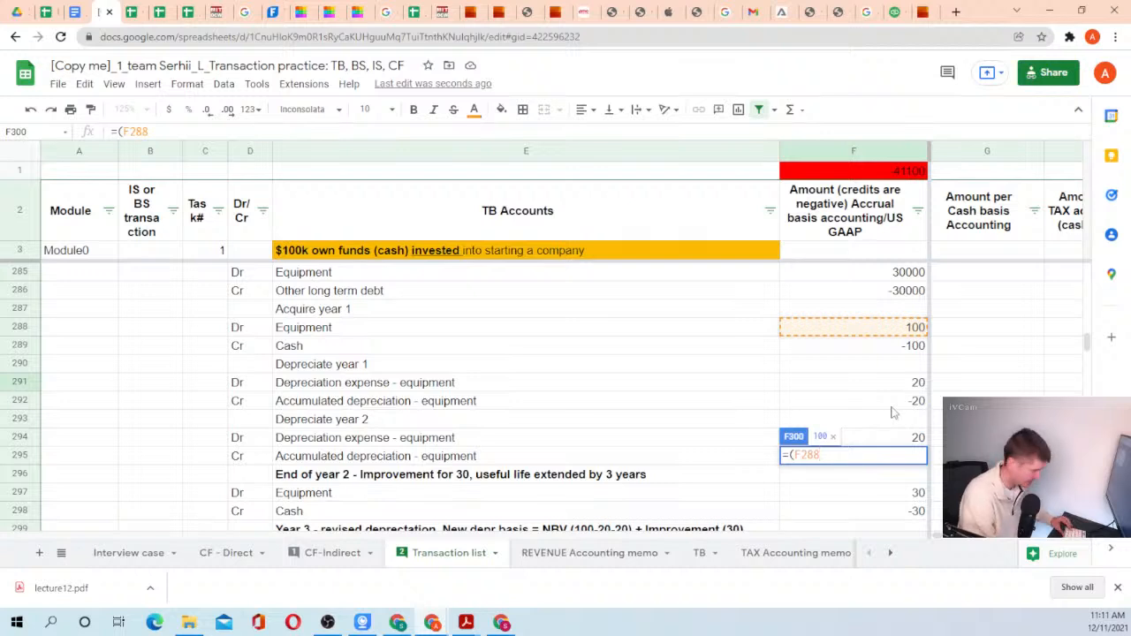
Complete the new depreciation basis formula in F300 as =(F288+F292+F295+F297), adding both years' accumulated depreciation and the equipment improvement.
type("+")
left_click(892, 402)
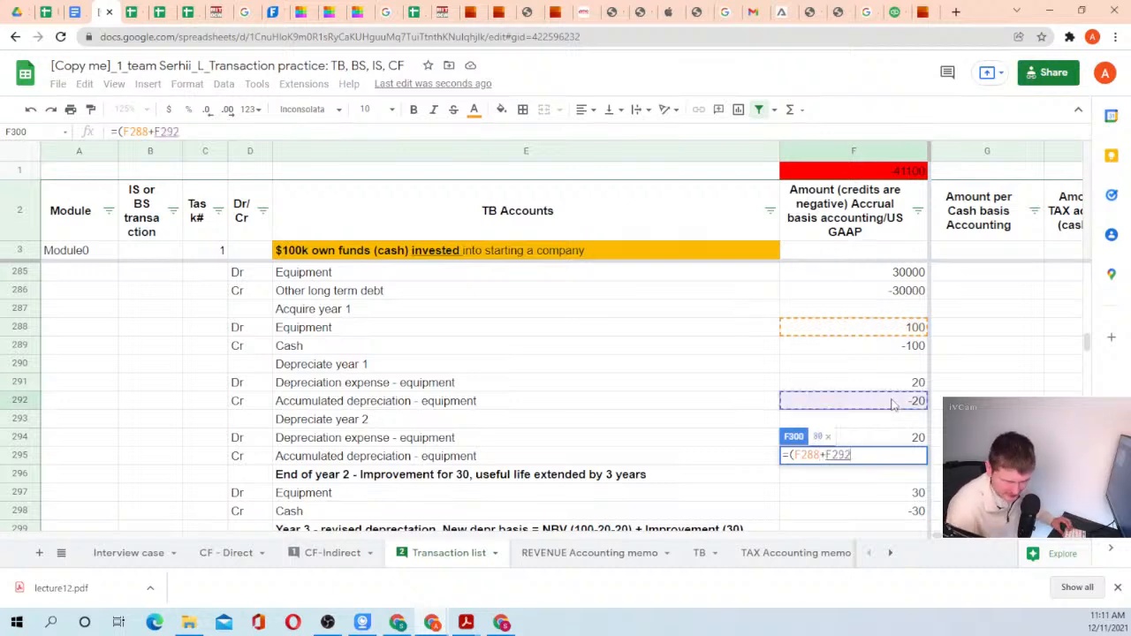
type("+")
scroll(884, 422, "down", 1)
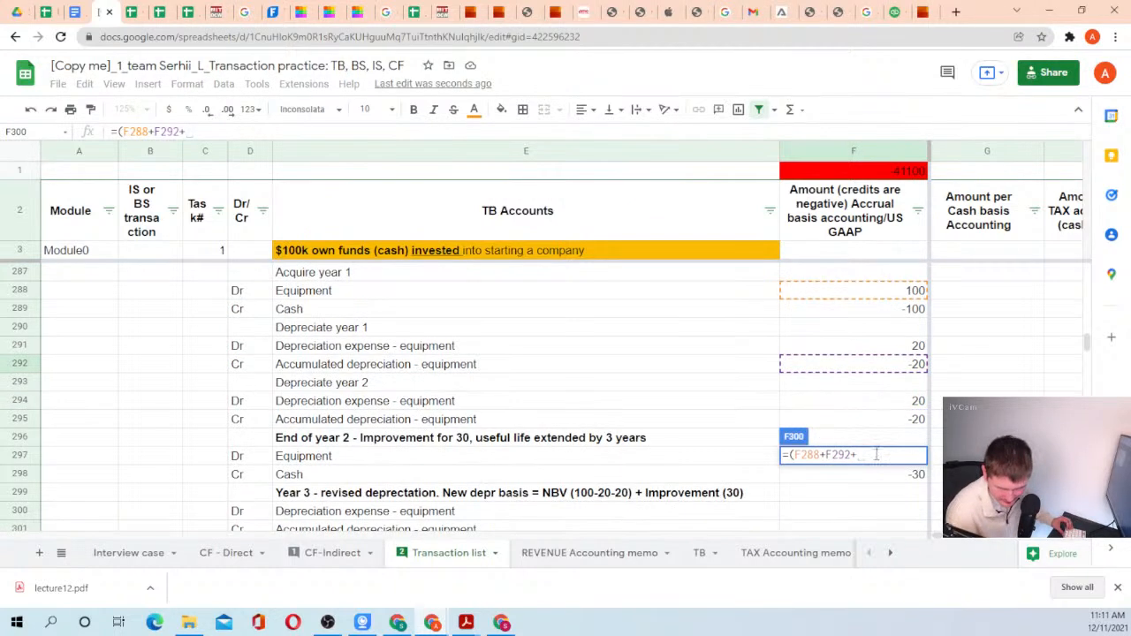
left_click(878, 420)
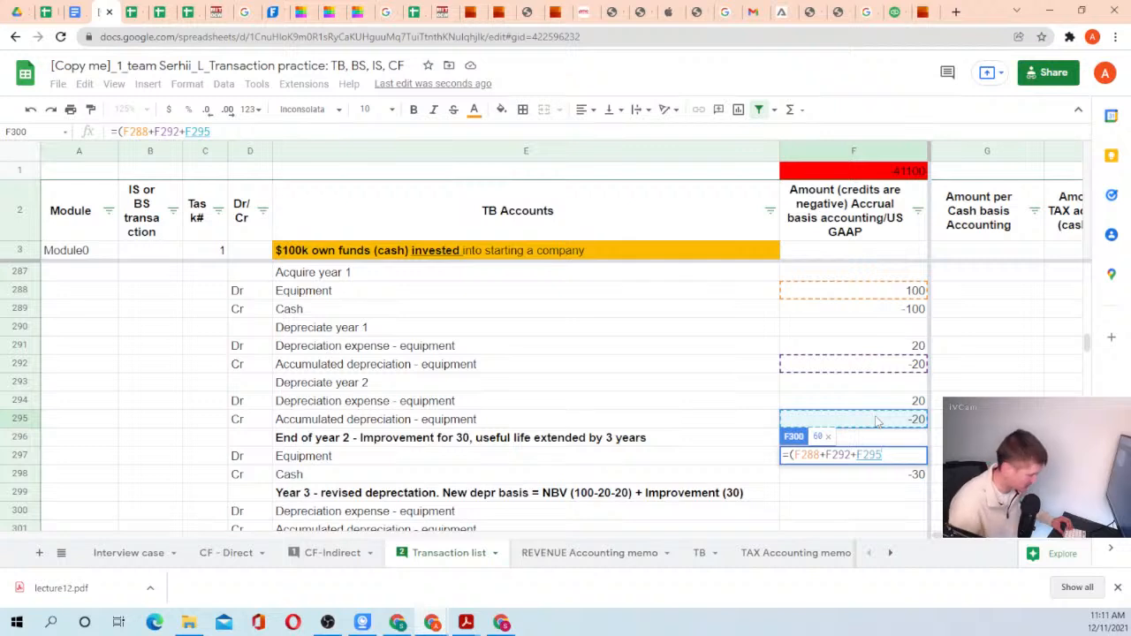
type(")")
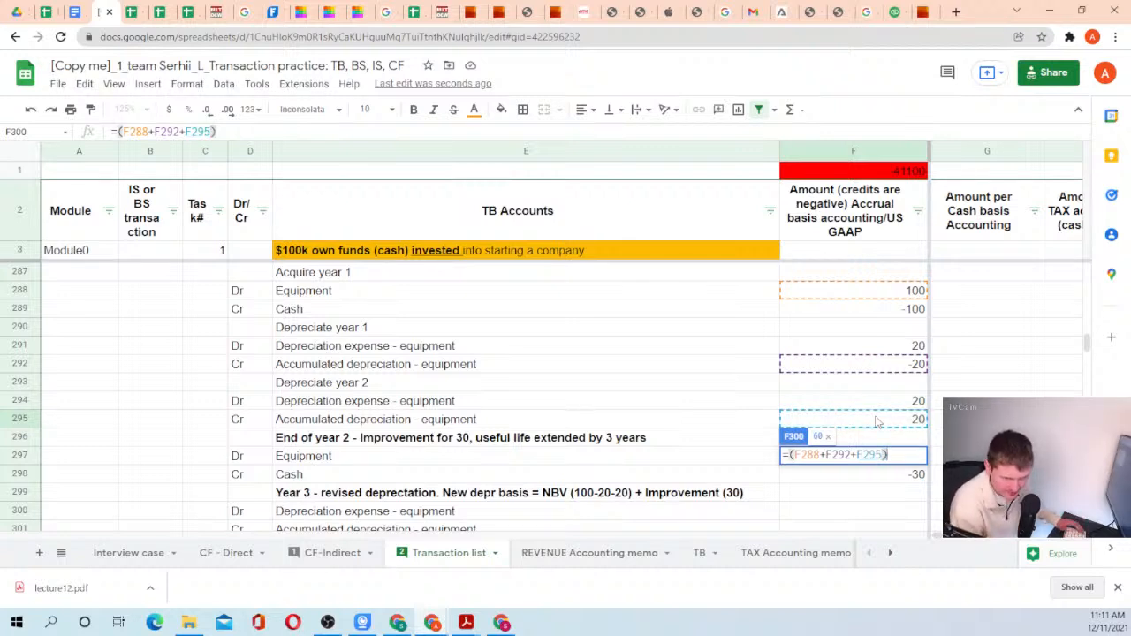
key("BackSpace")
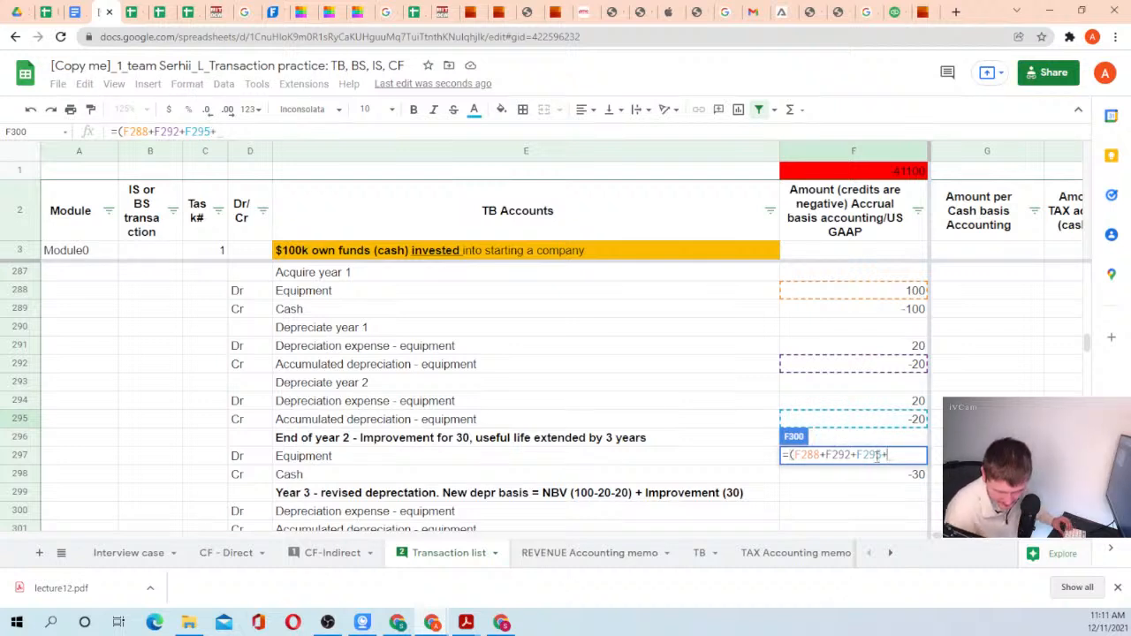
left_click(730, 463)
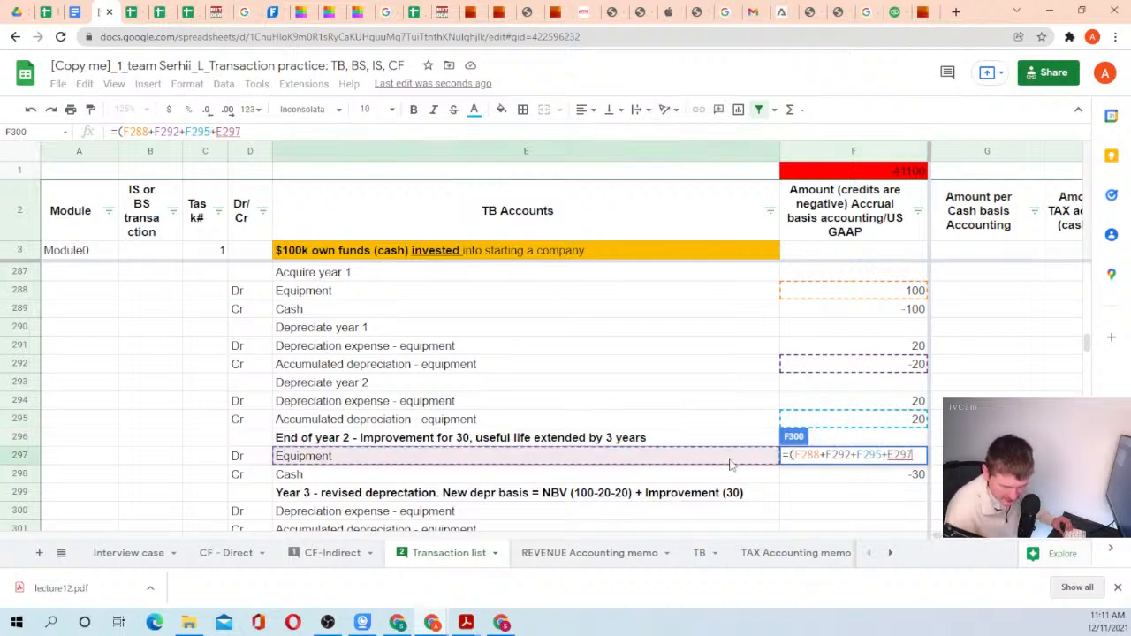
key("Right")
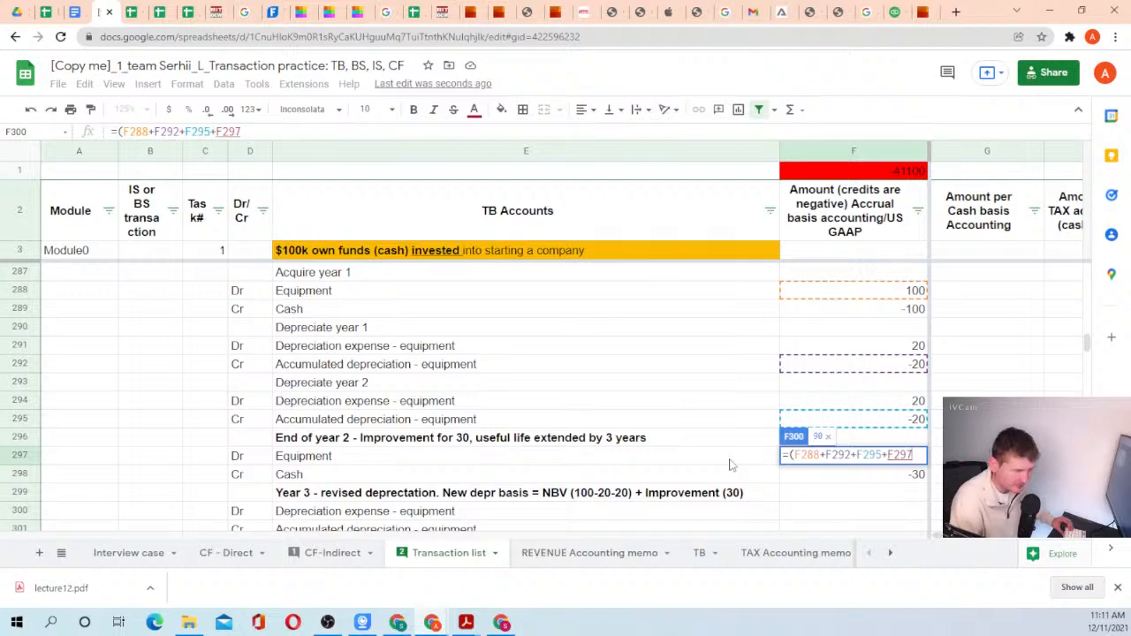
key("Return")
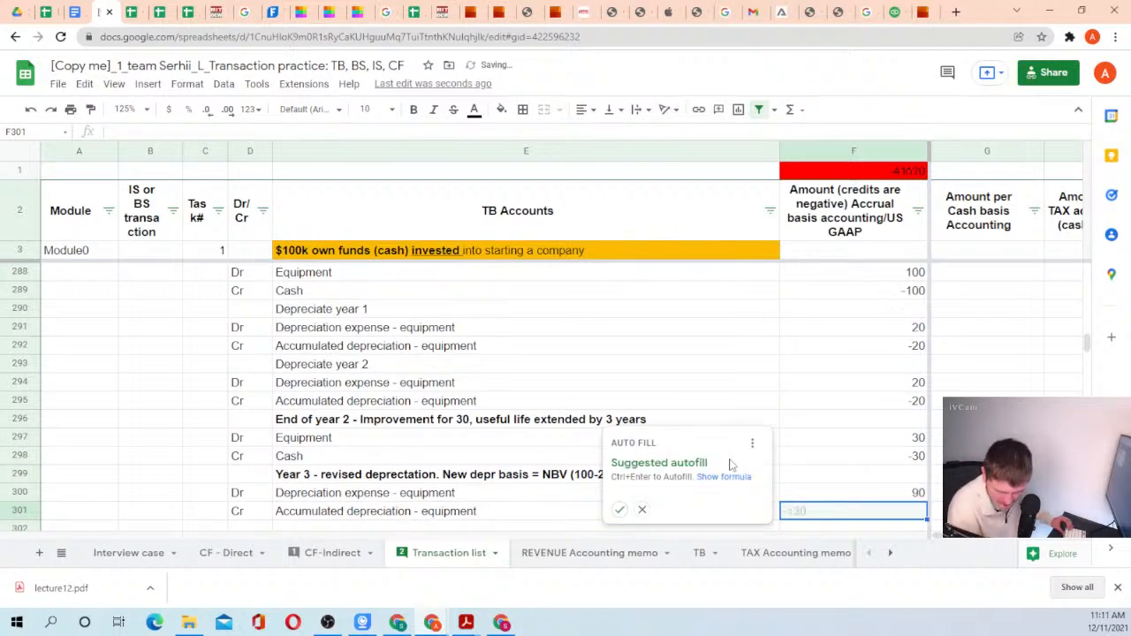
Append "=90" to the Year 3 revised depreciation heading in E299.
key("Up")
left_click(732, 467)
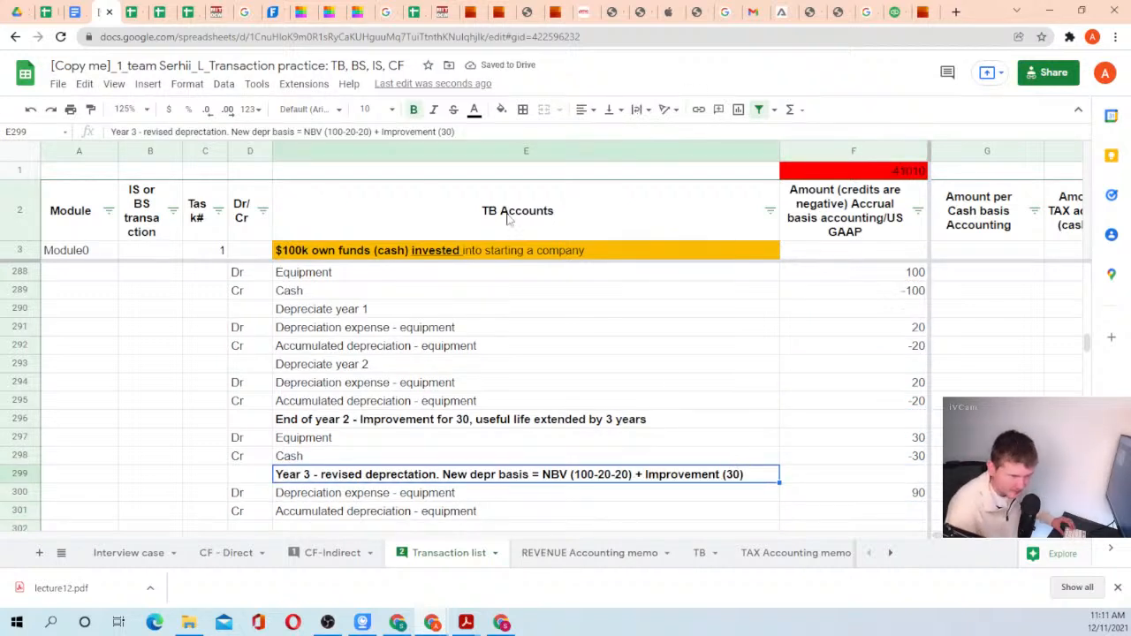
left_click(468, 131)
type("=90")
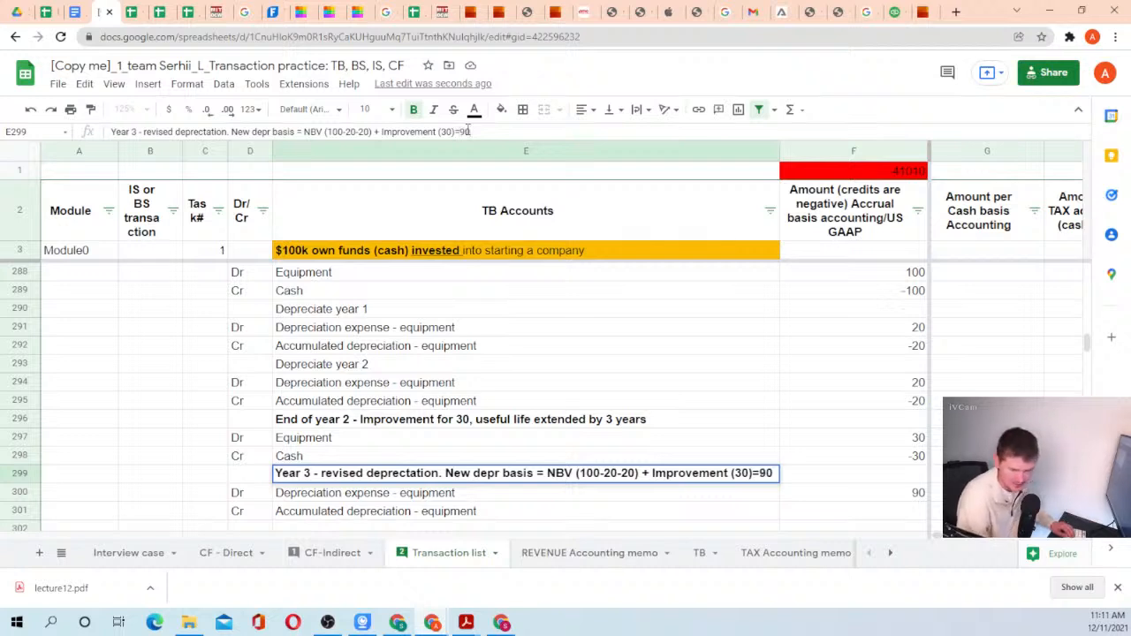
key("Return")
key("Right")
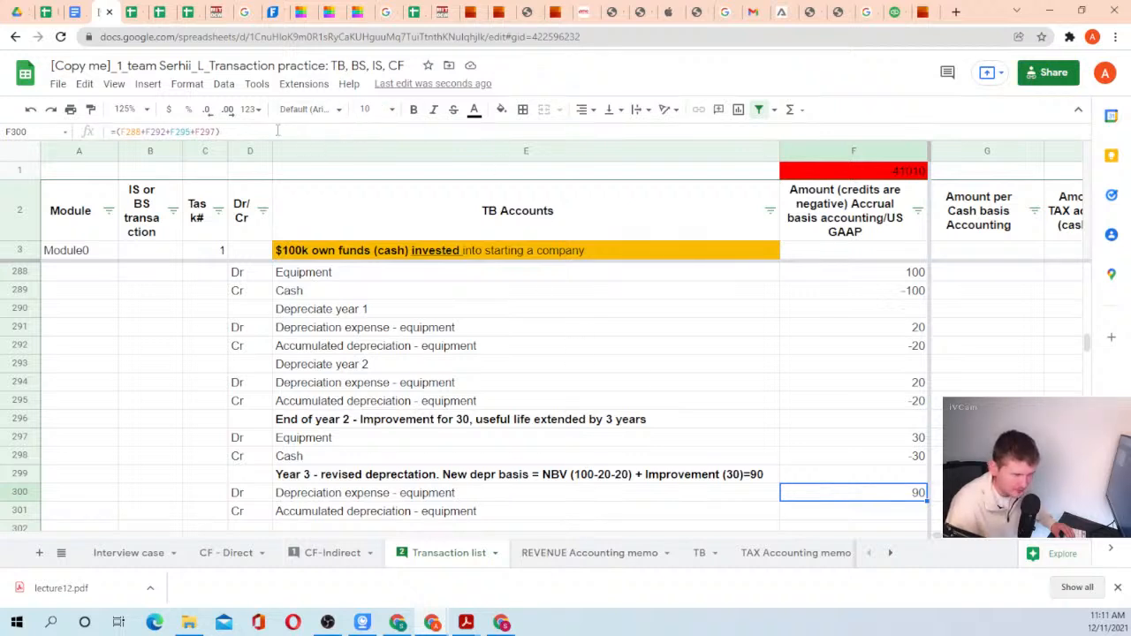
Extend the improvement heading in E296 with "(5-2+3) = 6 years remained at this point)".
left_click(478, 479)
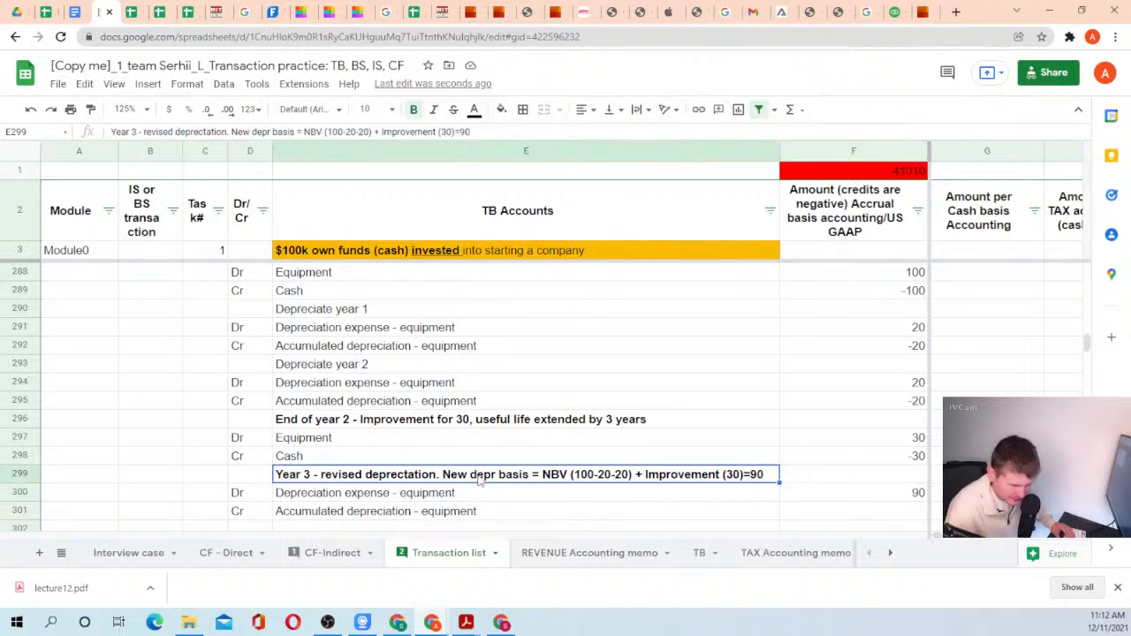
left_click(559, 424)
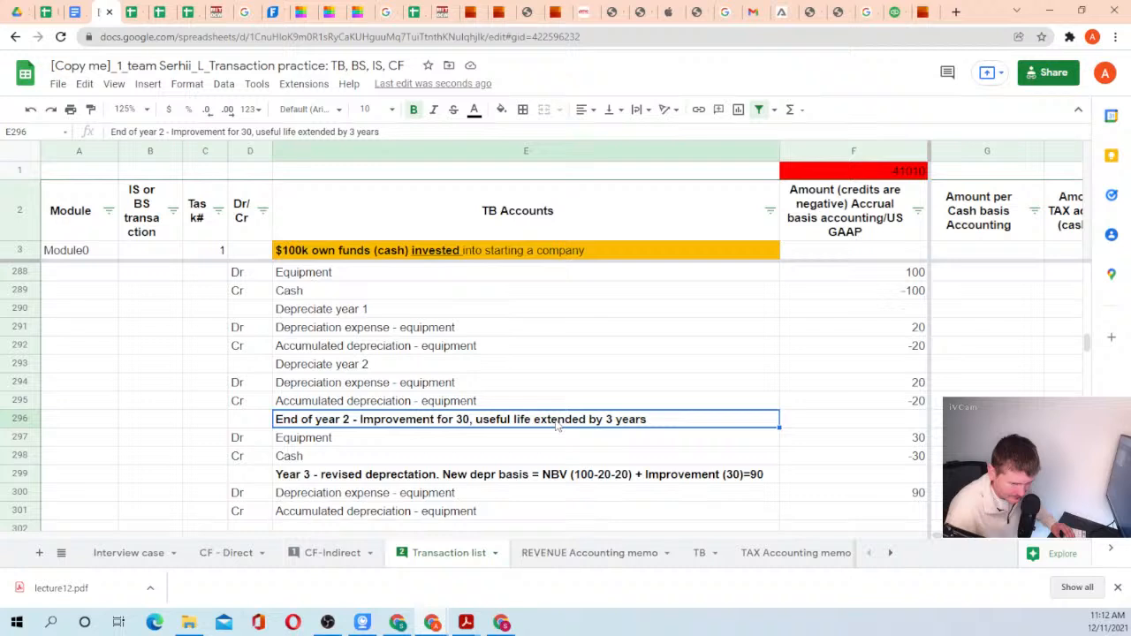
left_click(391, 131)
type("(")
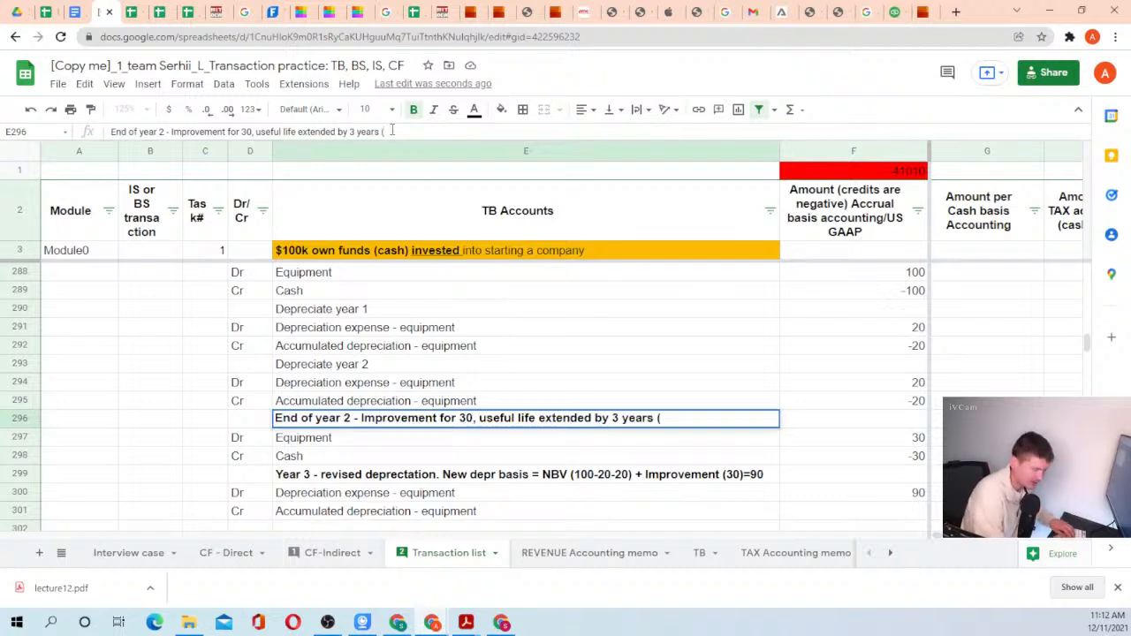
type("5")
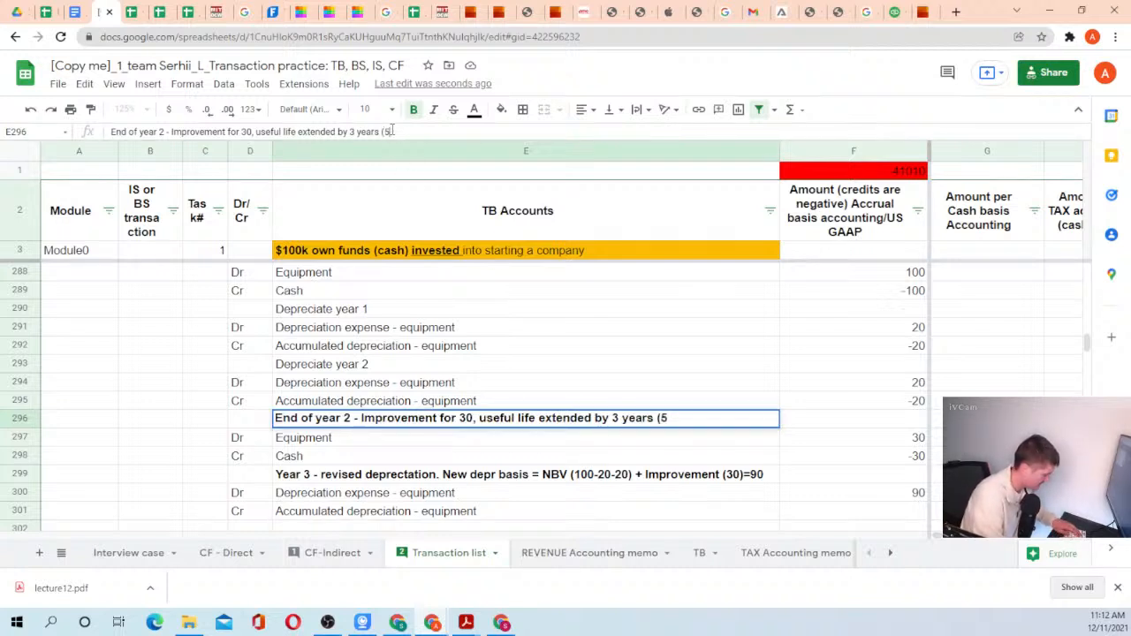
type("-2+")
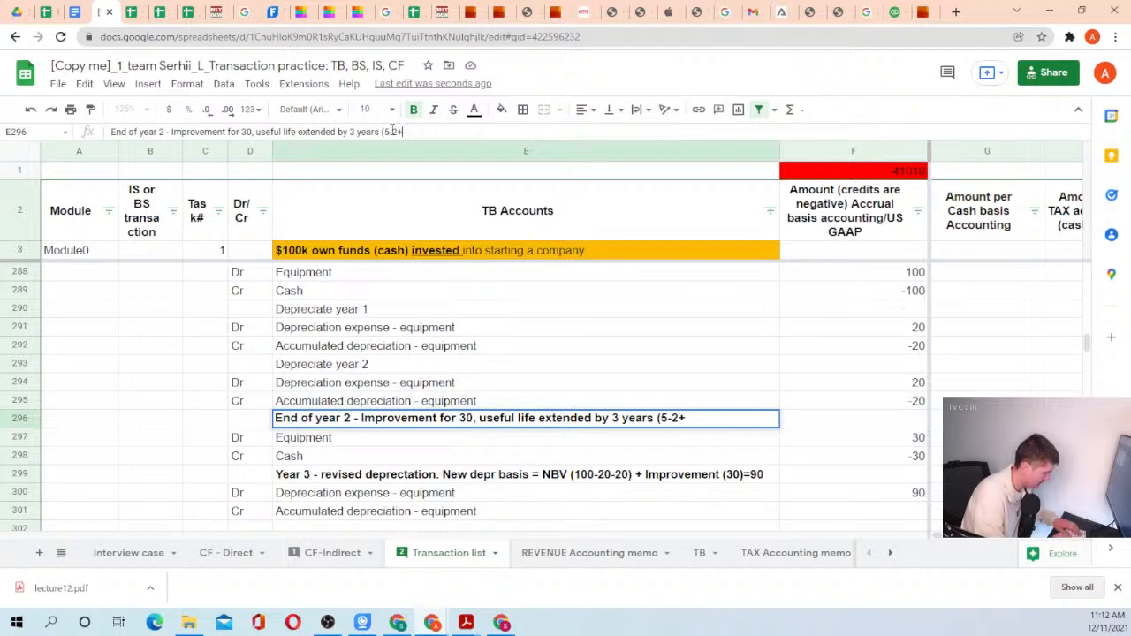
type("3 years re")
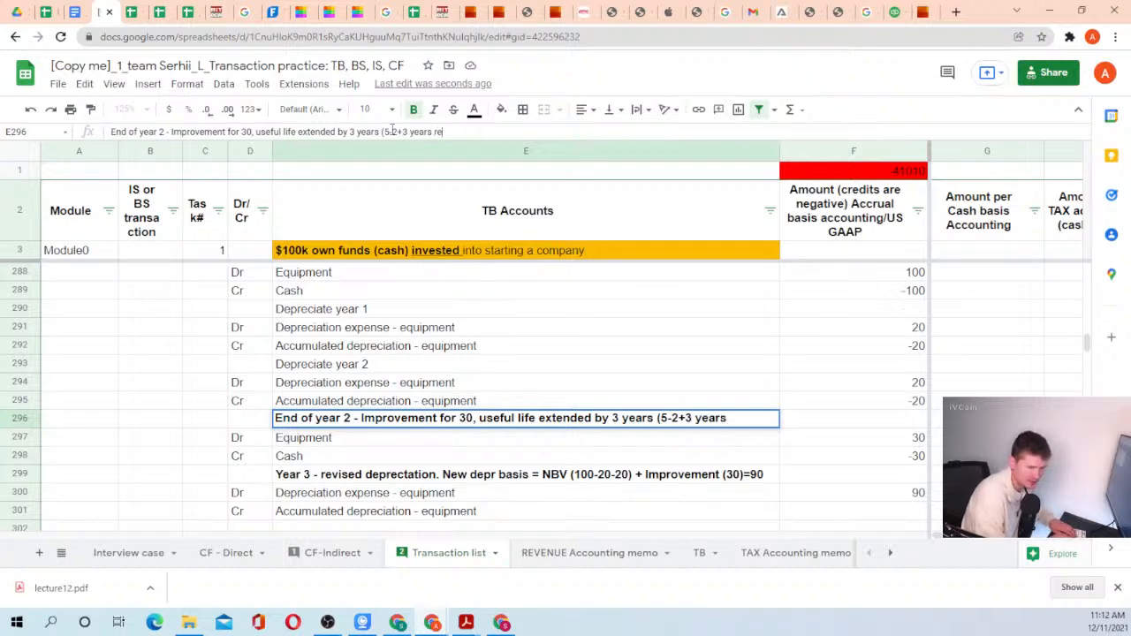
type("mained at th")
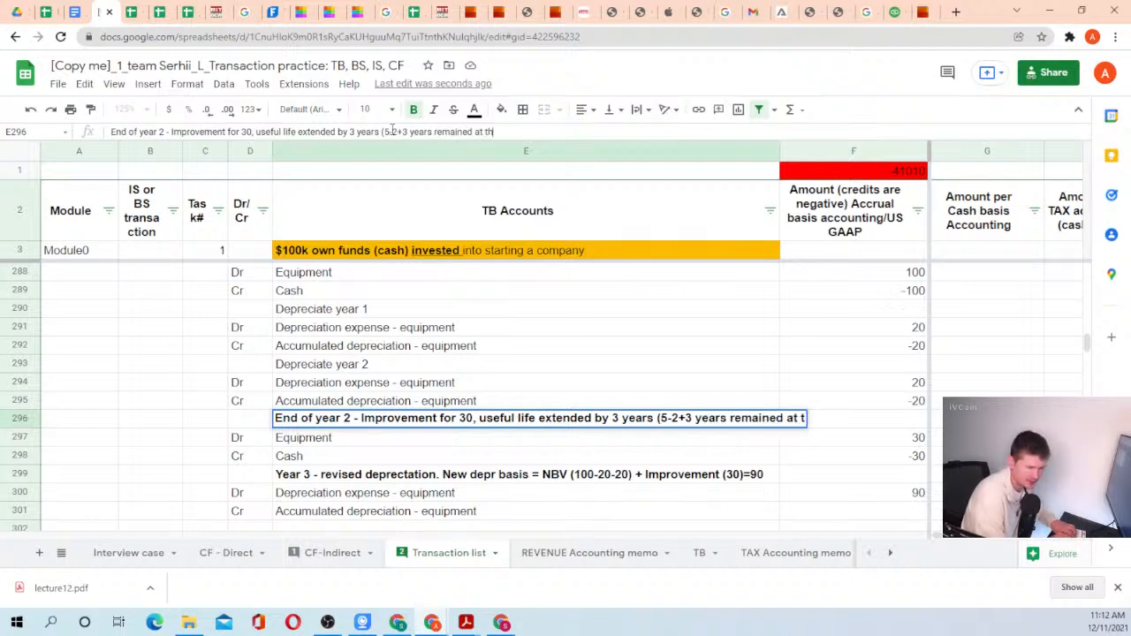
type("is point)")
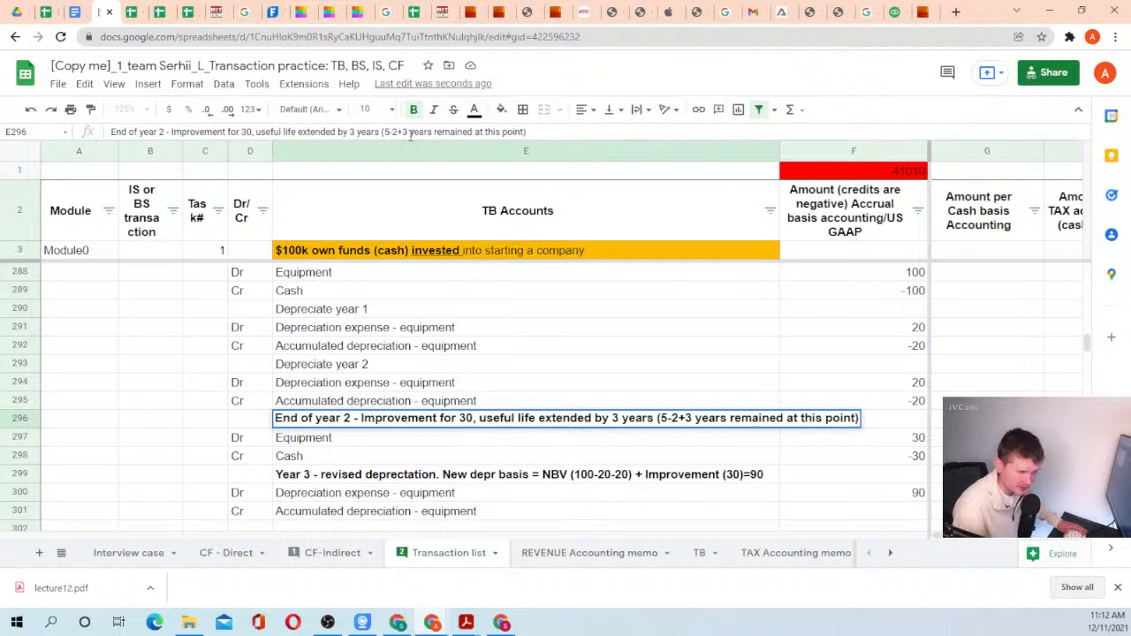
type(") = ")
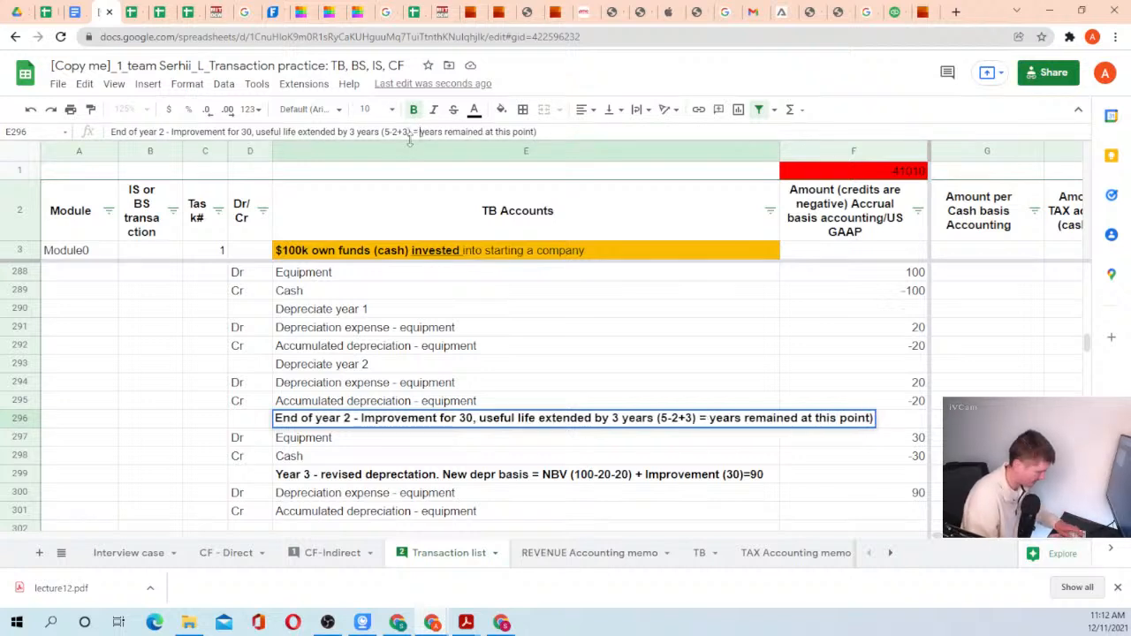
type("6")
key("Return")
Divide the year 3 depreciation expense formula in F300 by 6 and credit accumulated depreciation in F301 with =-F300.
key("Down")
key("Down")
key("Down")
key("Down")
key("Down")
key("Down")
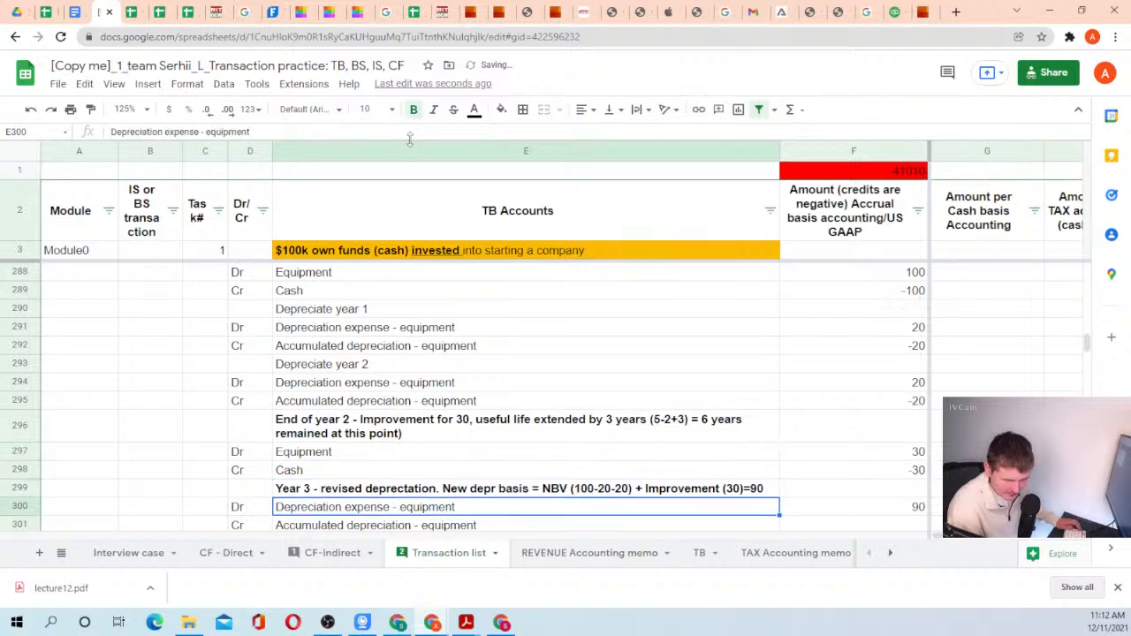
key("Up")
key("Up")
key("Up")
key("Right")
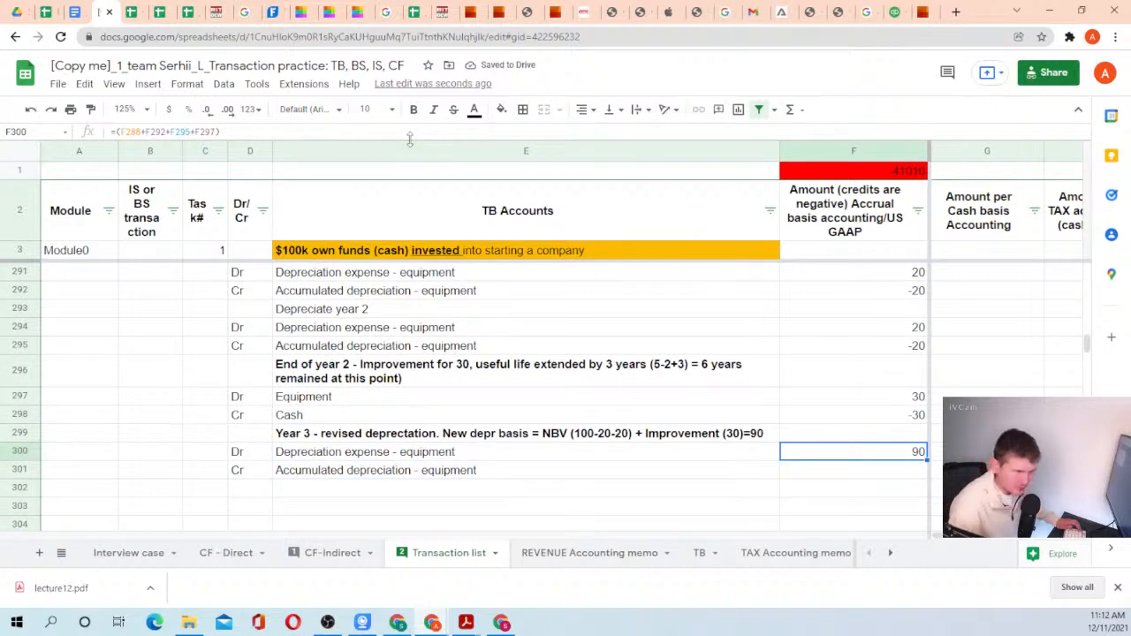
key("F2")
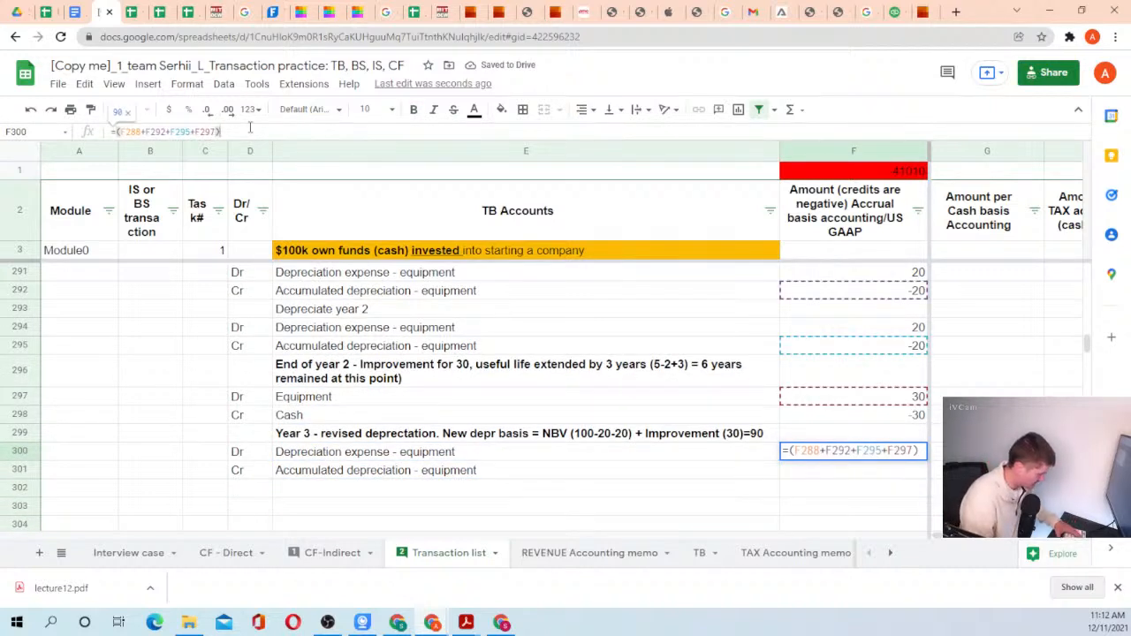
type("/6")
key("Return")
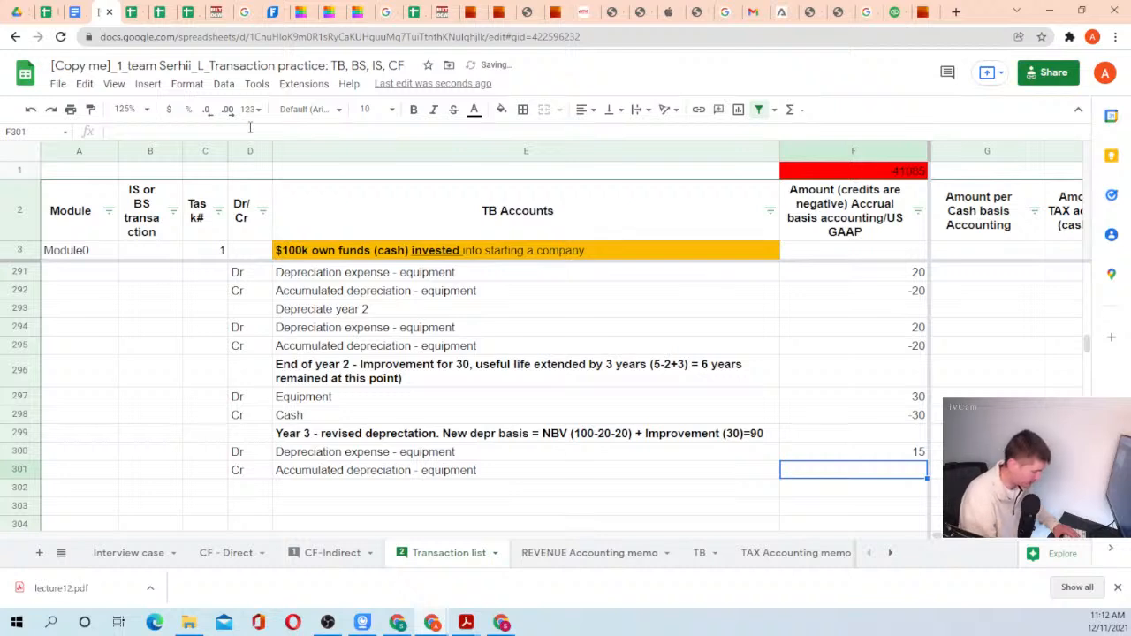
type("=-F300")
key("Return")
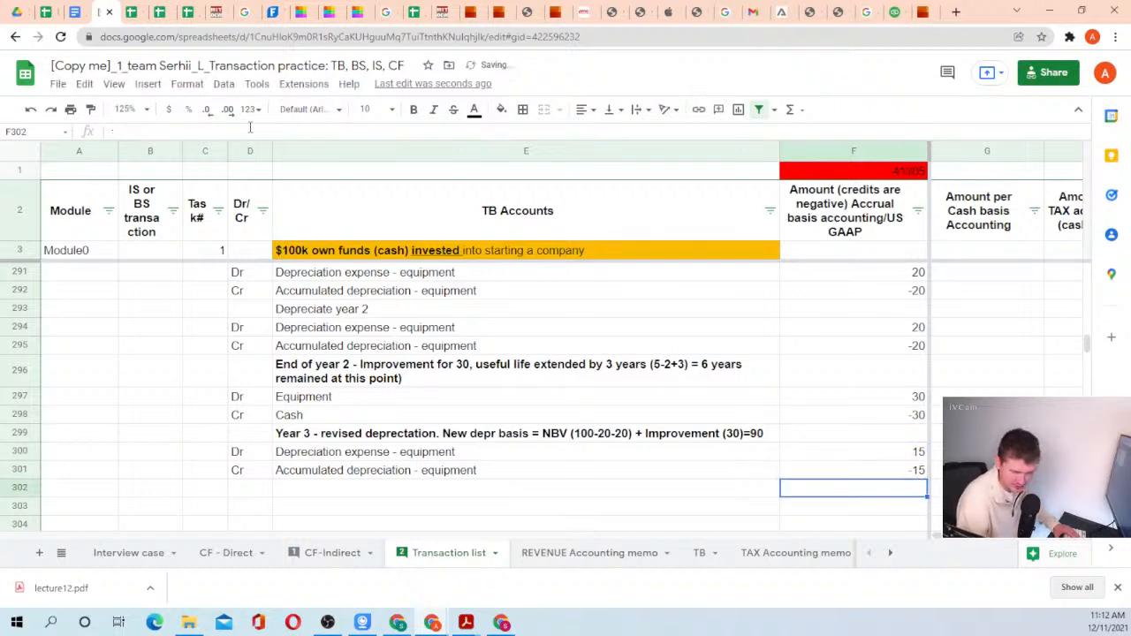
Review the accounts and amounts of the year 3 depreciation entry in rows 300 and 301.
key("Up")
key("Up")
key("Left")
key("Left")
key("Right")
key("Right")
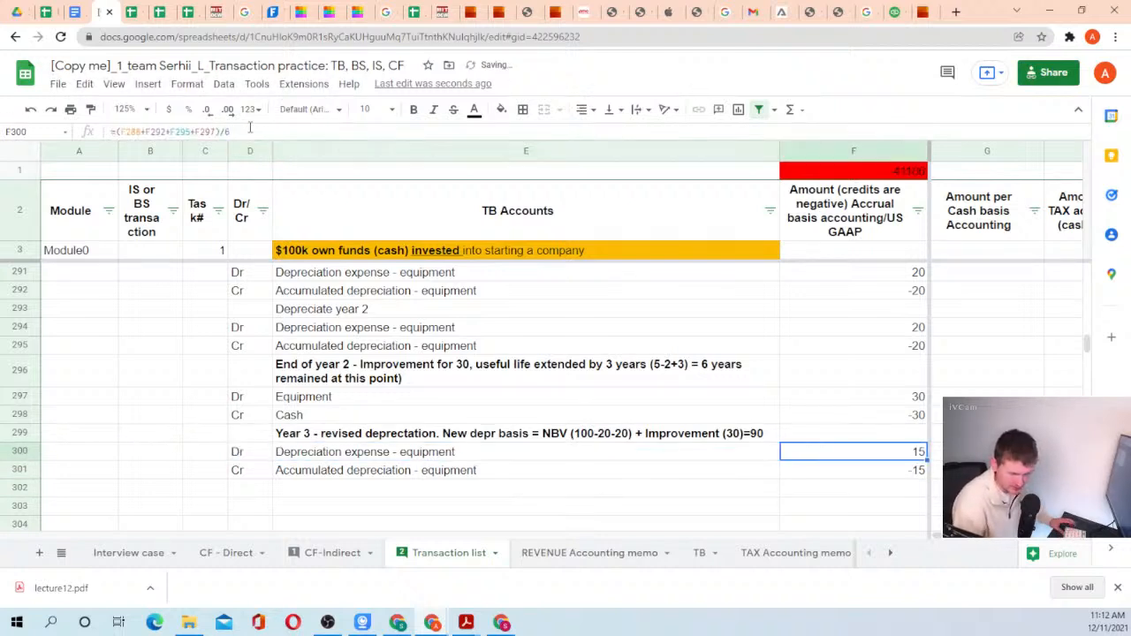
key("Left")
key("Left")
key("Right")
key("Right")
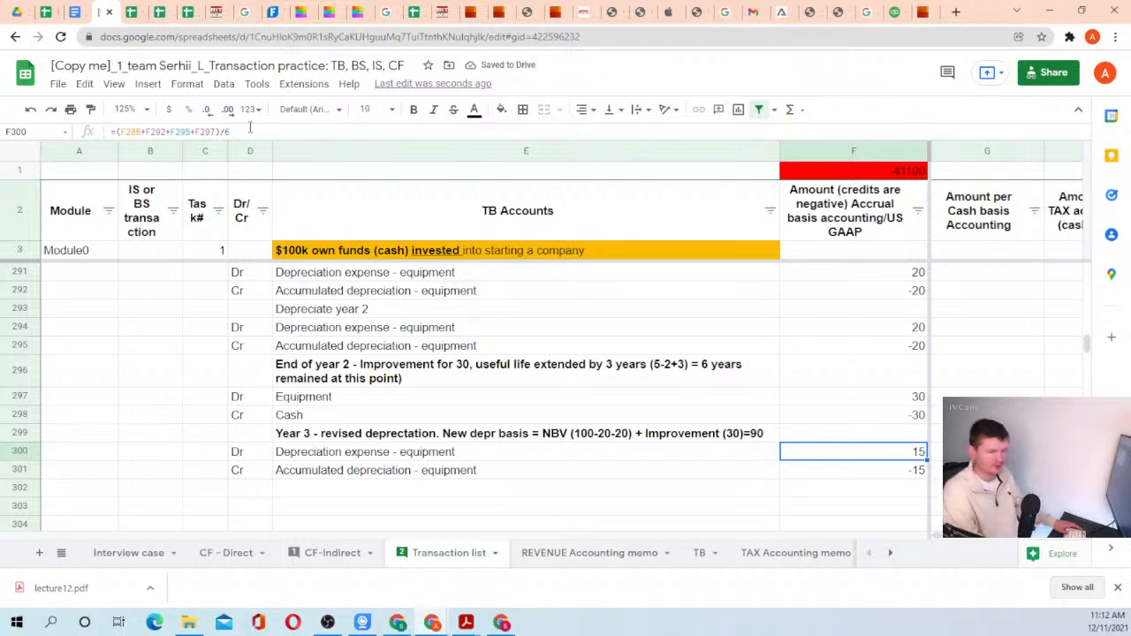
key("Left")
key("Left")
key("Right")
key("Right")
key("Left")
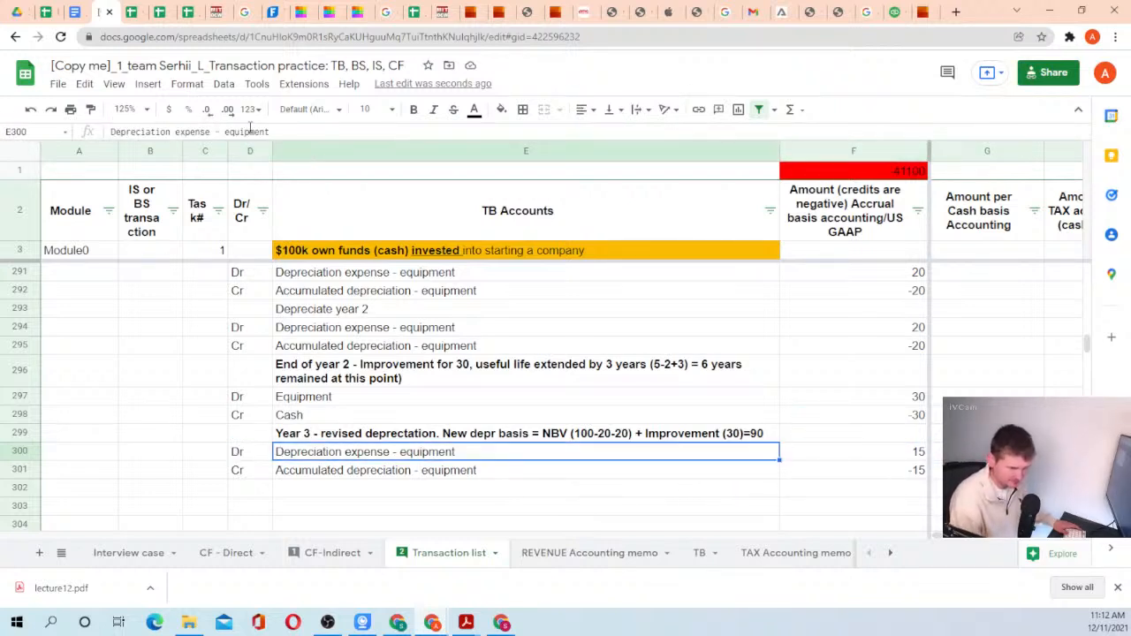
key("Right")
key("Left")
key("Left")
key("Down")
key("Right")
key("Right")
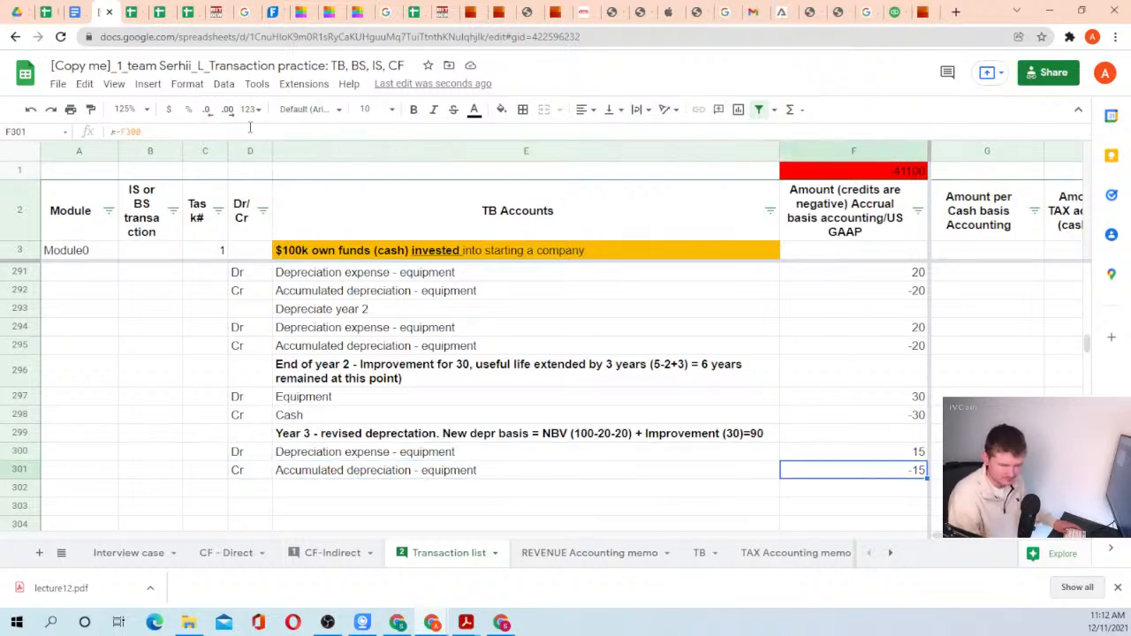
key("Left")
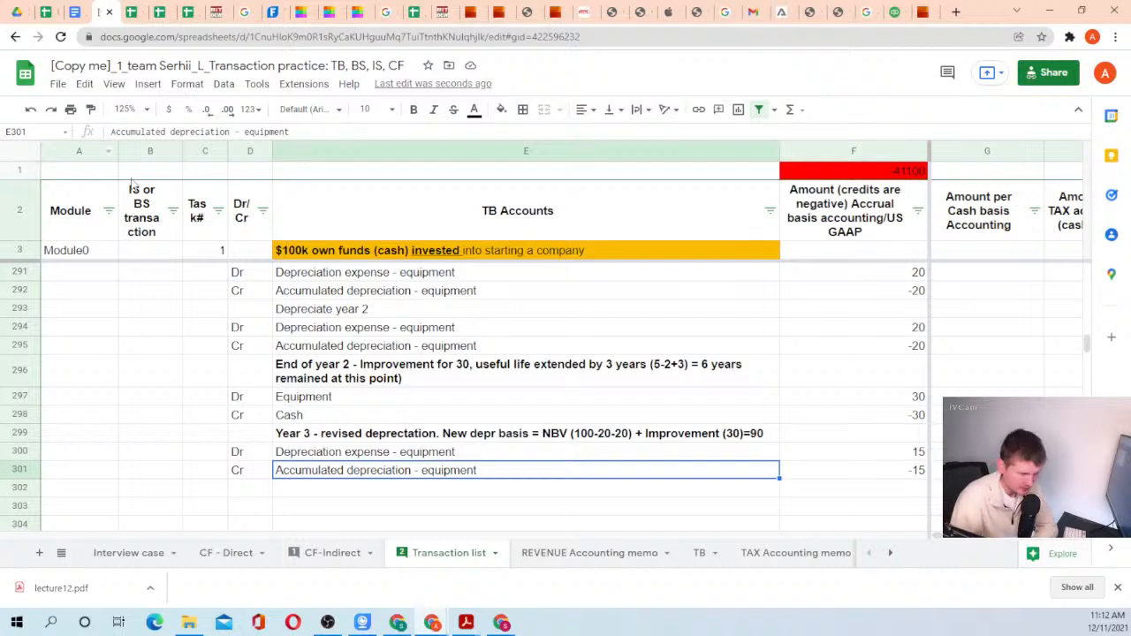
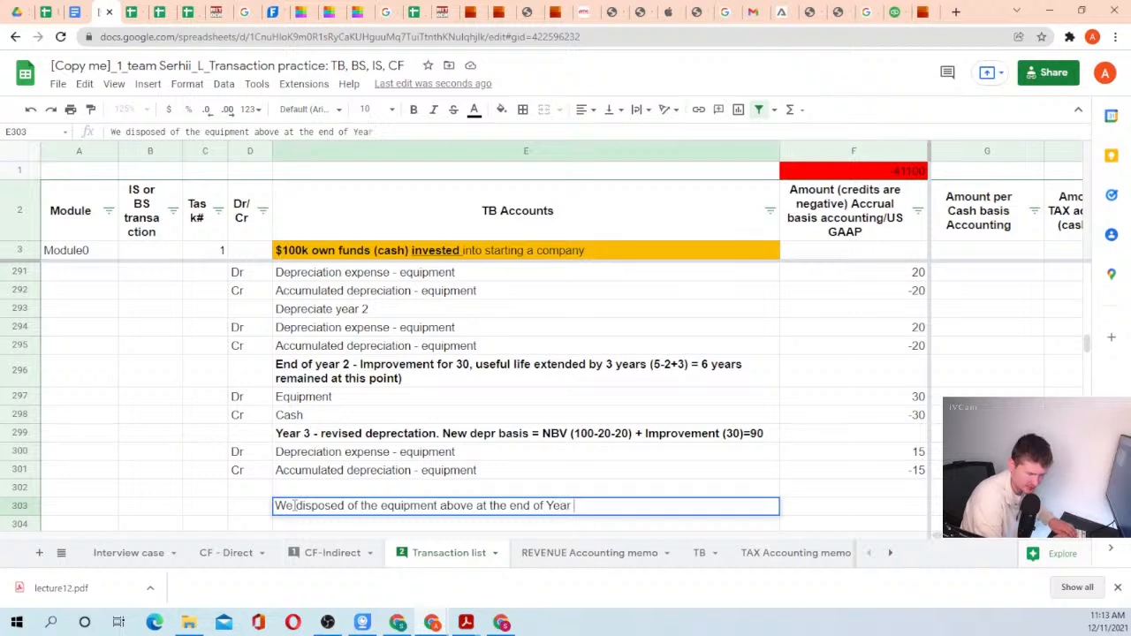
Complete the disposal heading in E303 as "We disposed of the equipment above at the end of Year 3 for $100".
type("3")
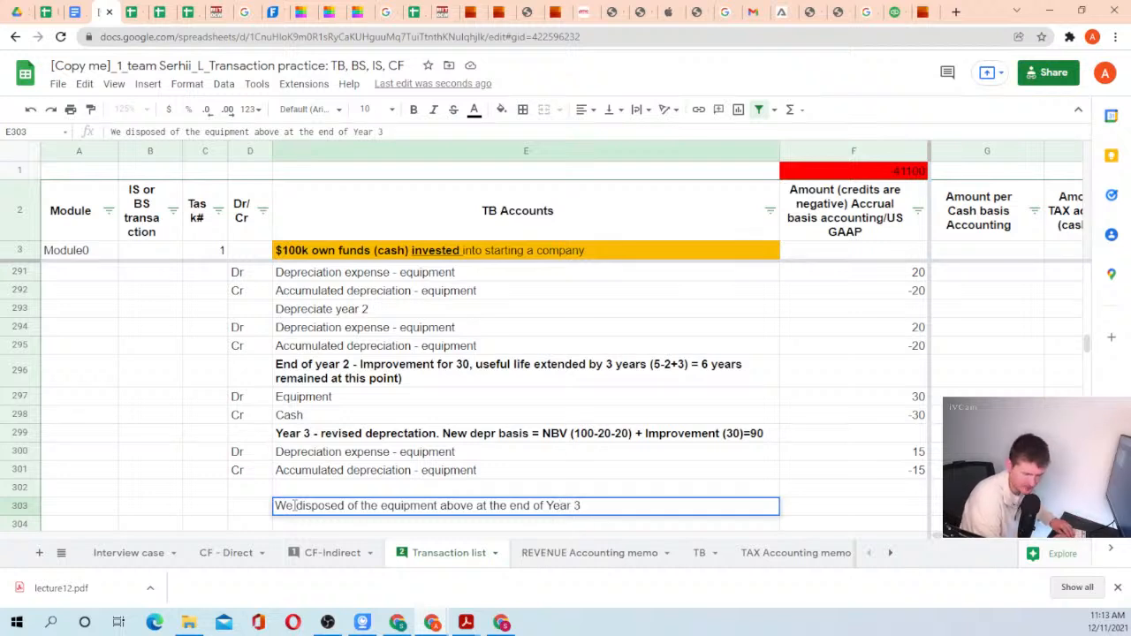
type(" for ")
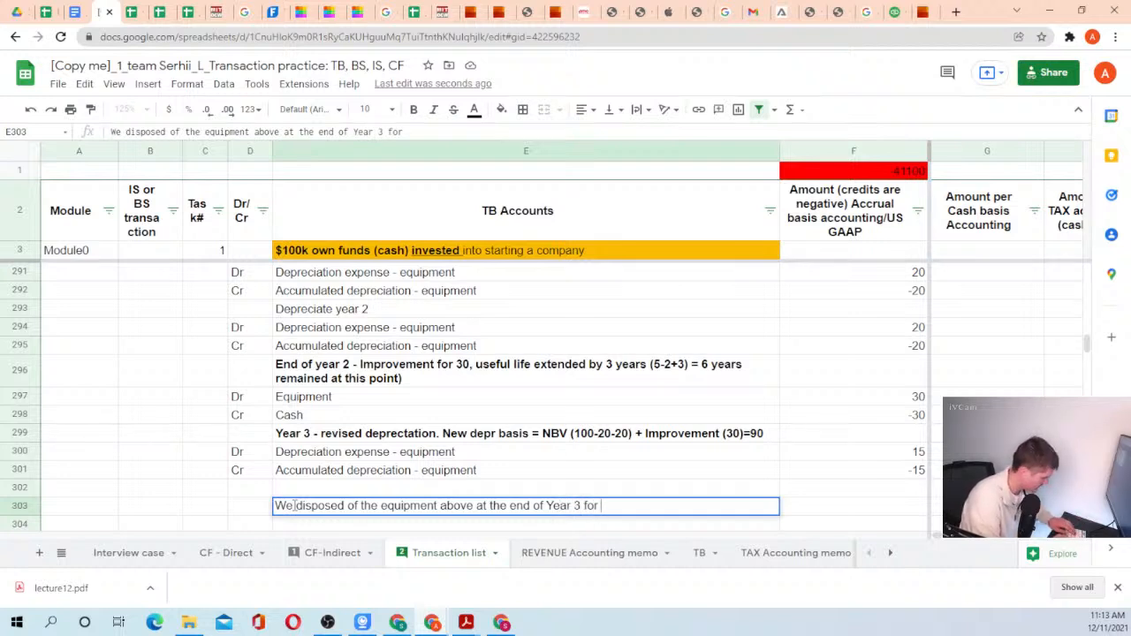
type("$")
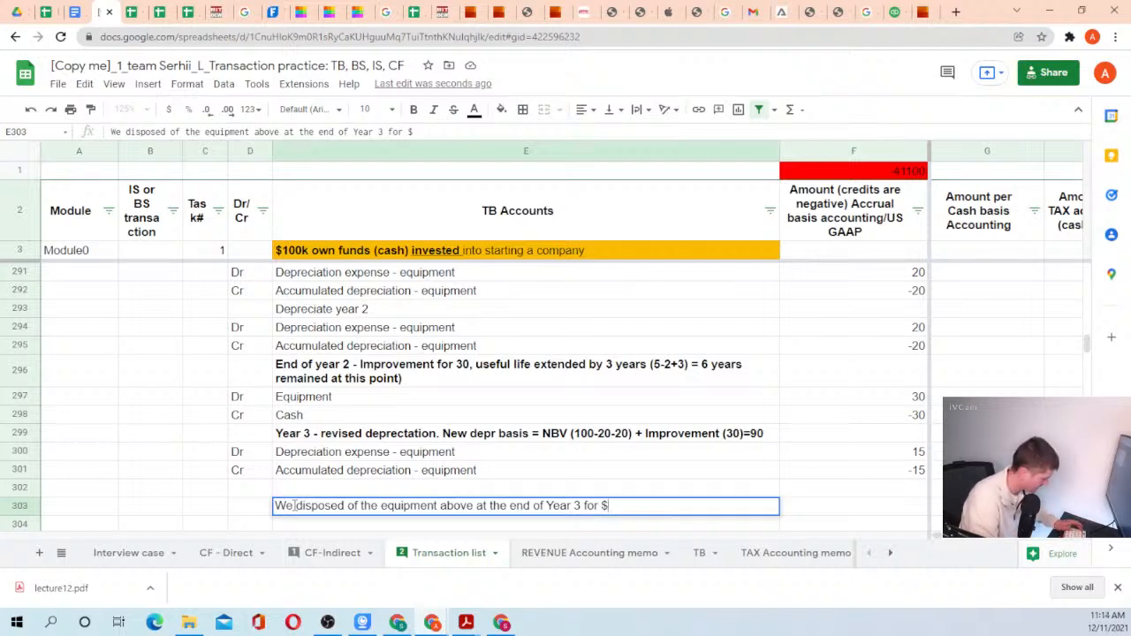
type("100")
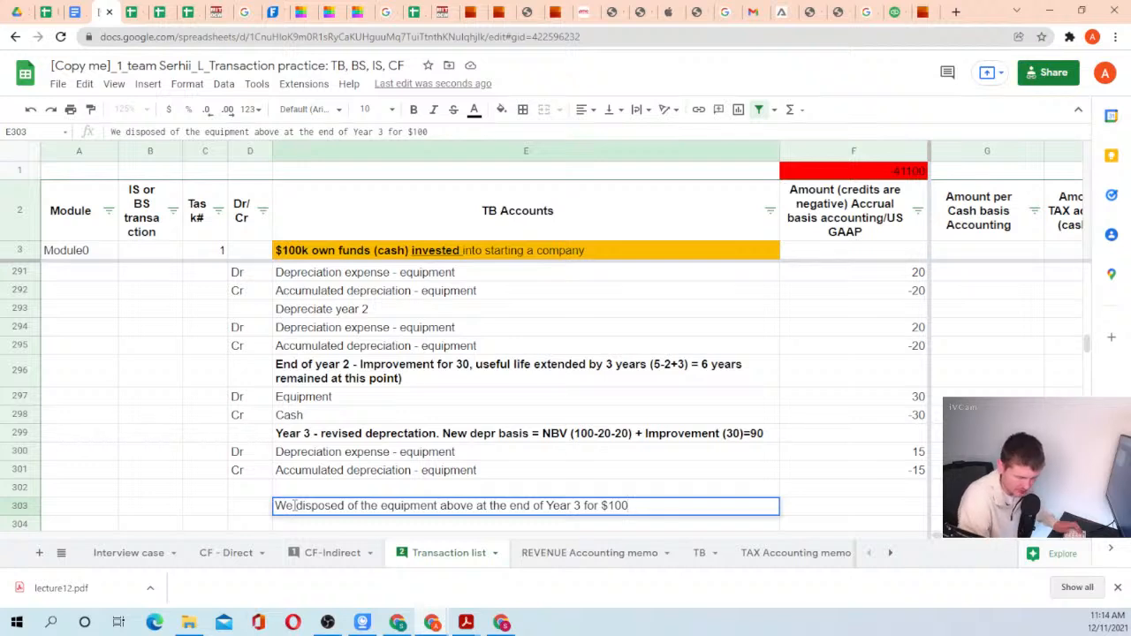
key("Return")
key("Up")
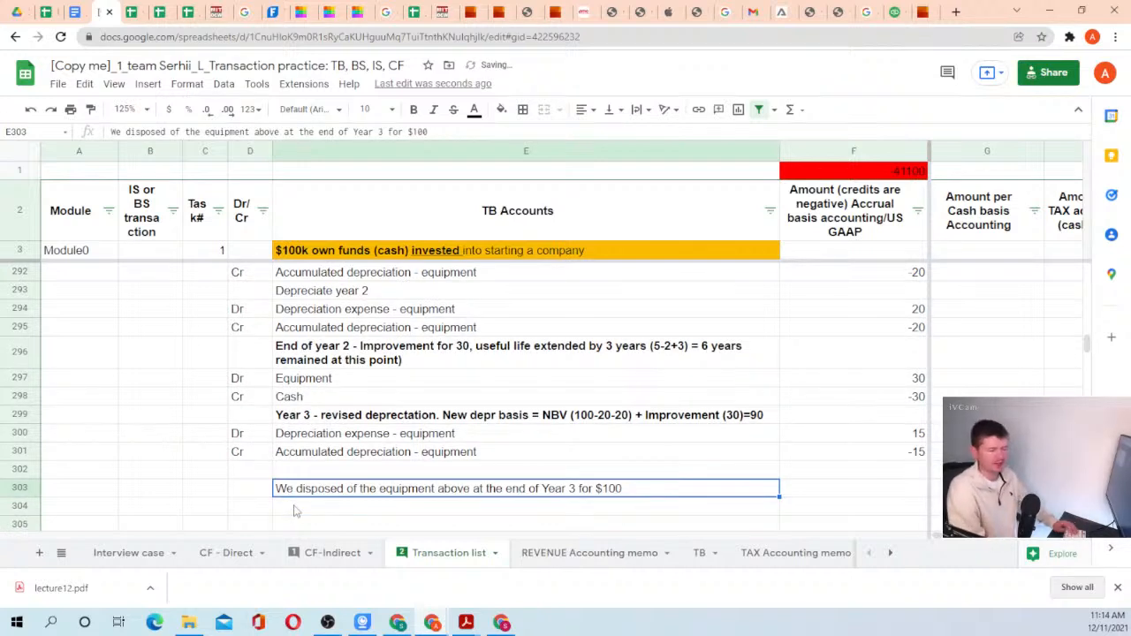
Copy "Remove asset's historical cost and accumulated depreciation from the balance sheet" from the disposal slide in lecture12.pdf into E304 of the transaction list.
key("Down")
scroll(296, 511, "down", 2)
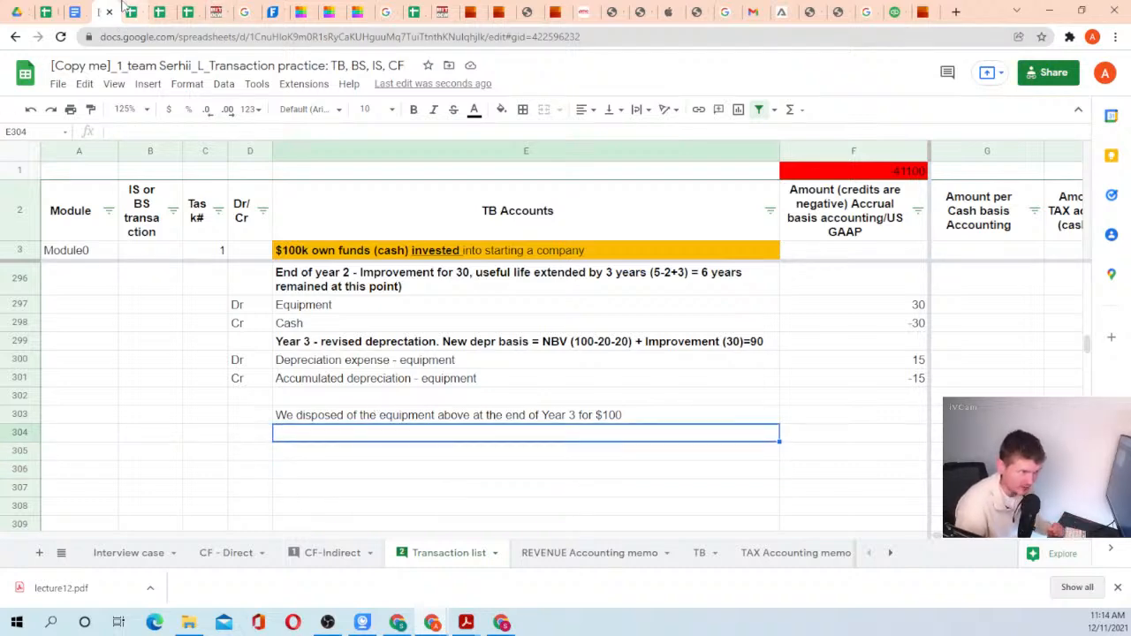
left_click(214, 12)
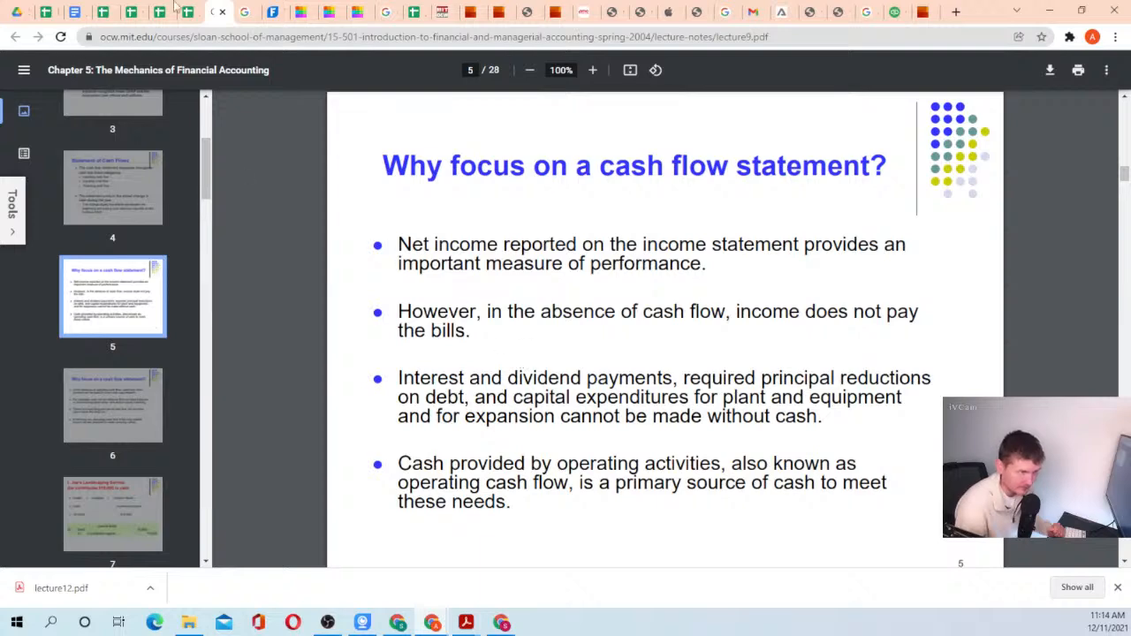
left_click(445, 11)
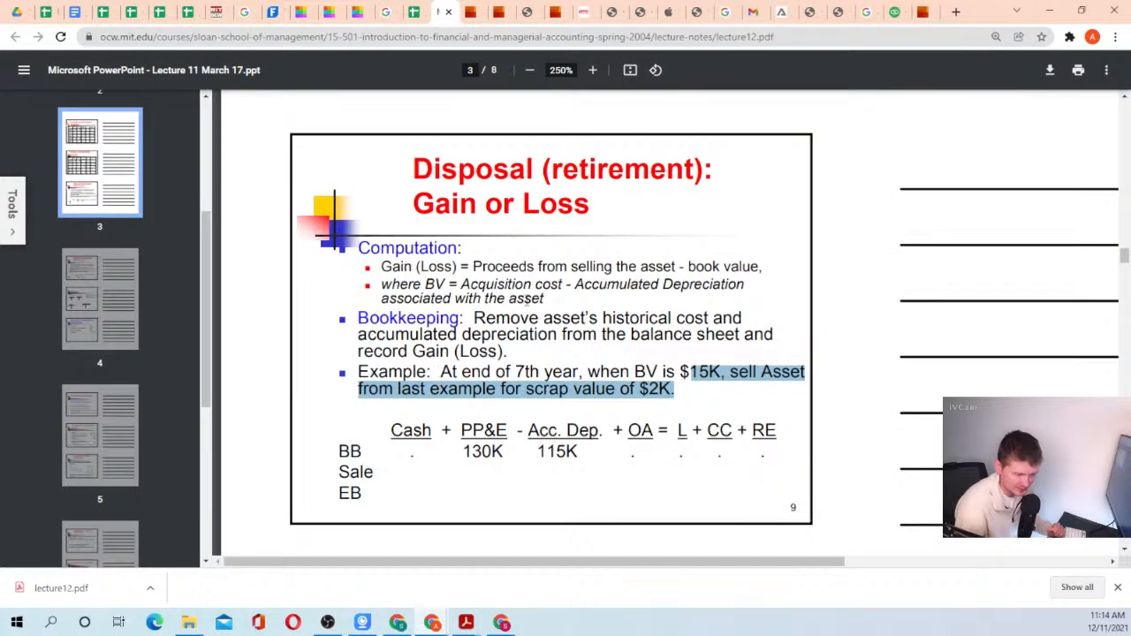
left_click_drag(476, 318, 741, 335)
key("ctrl+c")
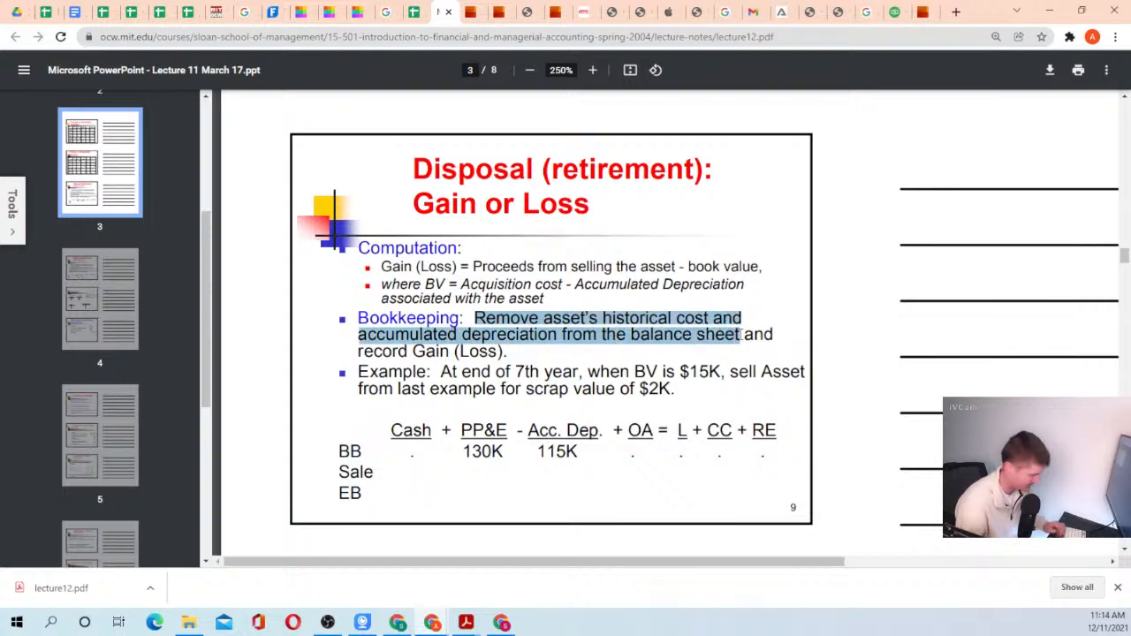
left_click(104, 11)
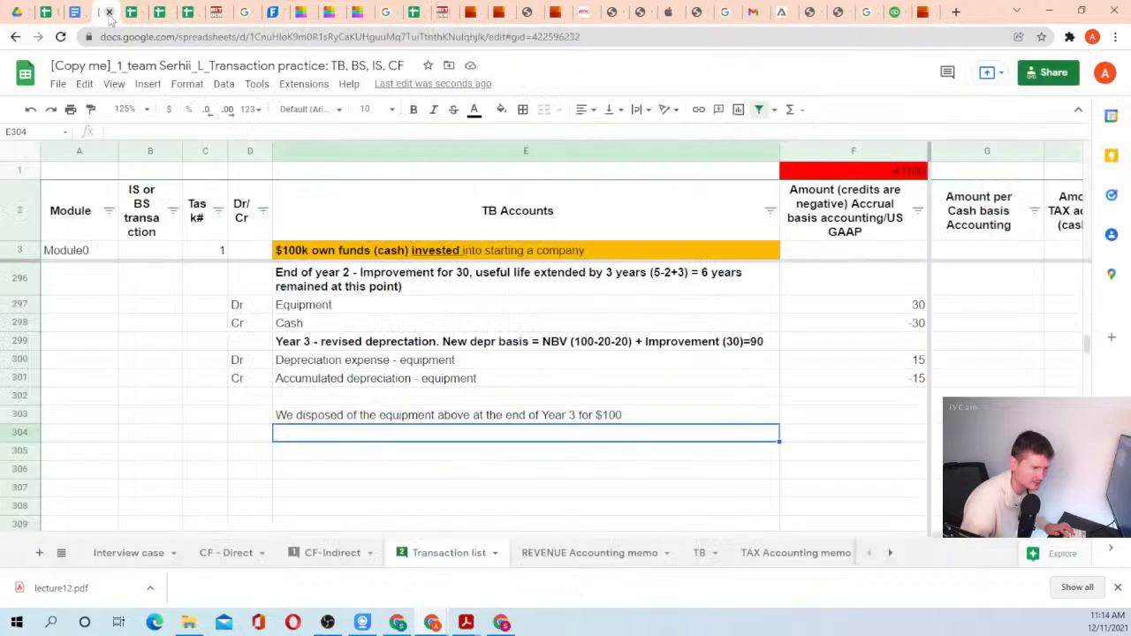
key("ctrl+v")
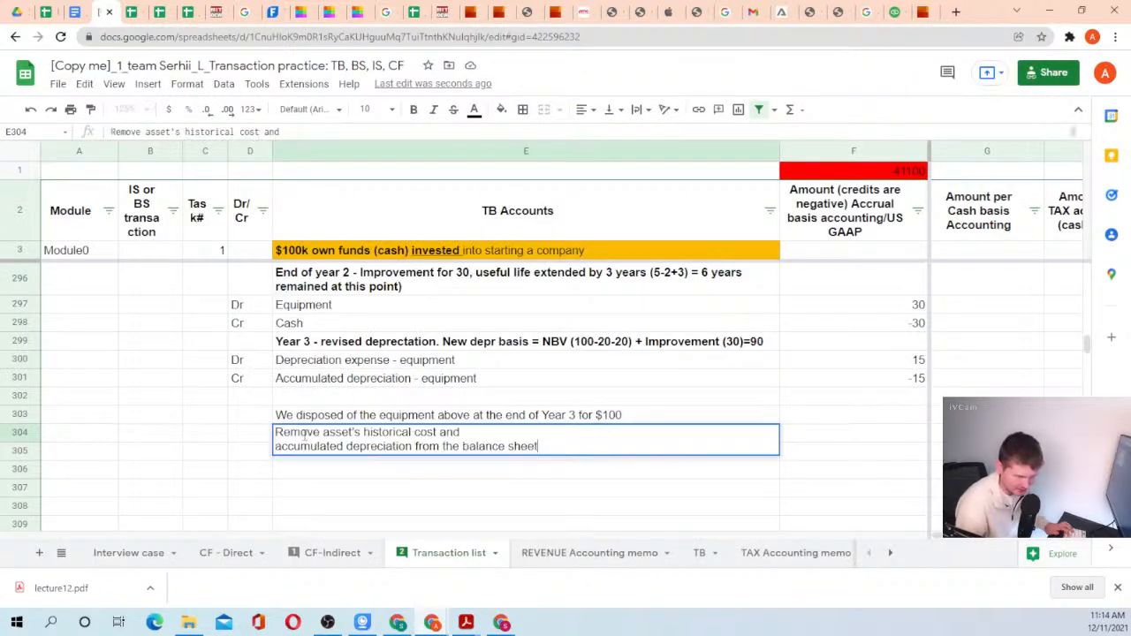
key("Return")
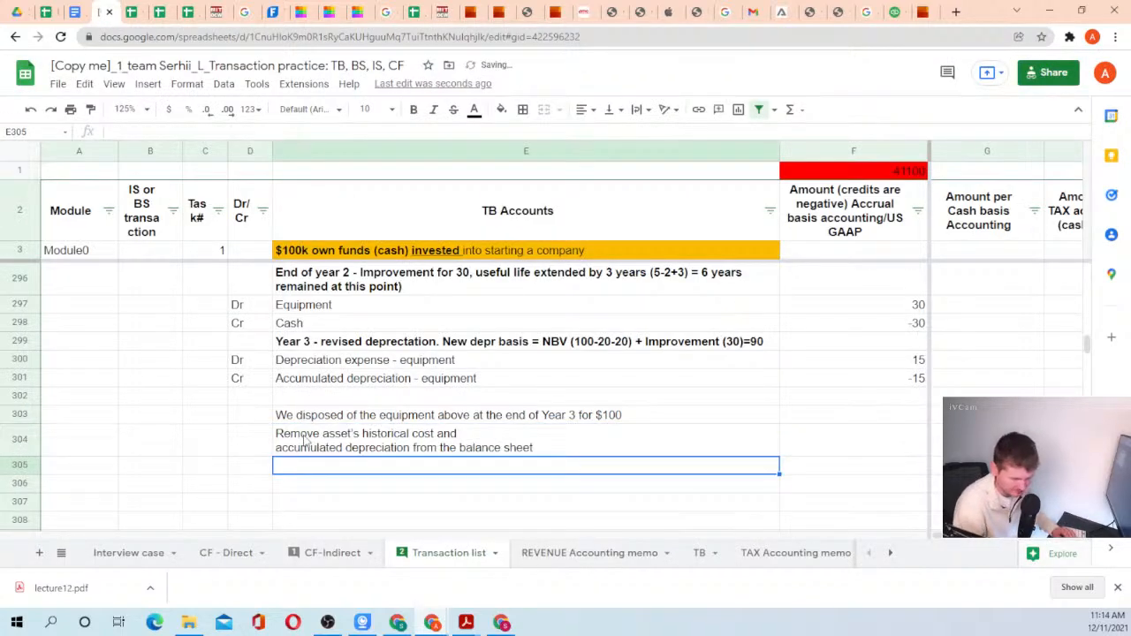
Enter Cr in D305 and reference the Equipment account in E305 with =E297.
key("Left")
type("Cr")
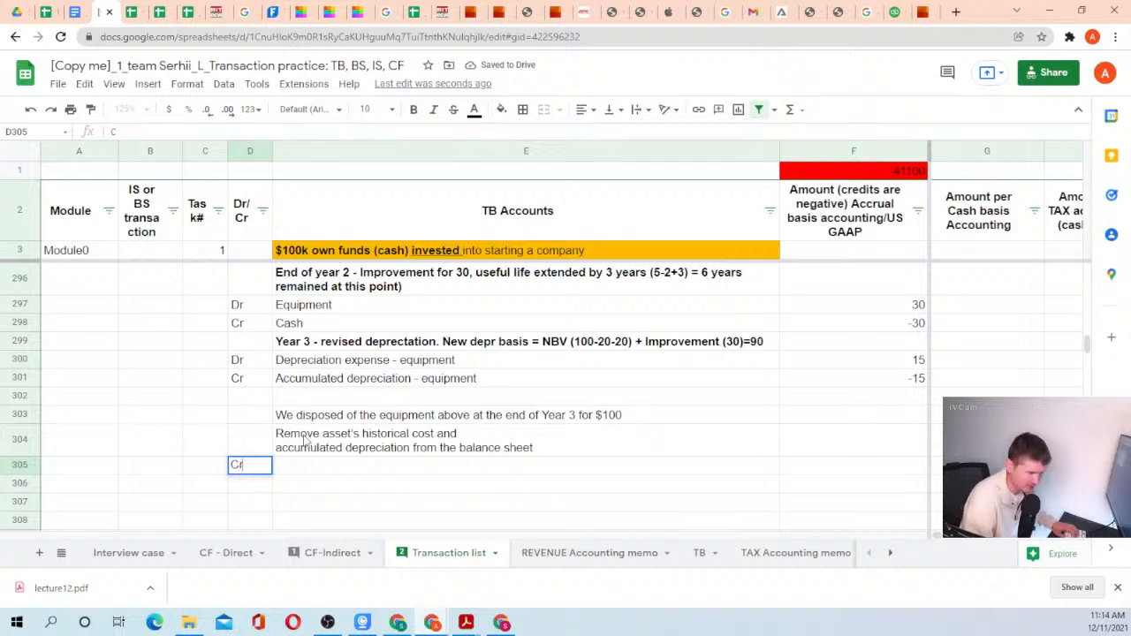
key("Tab")
key("Left")
type("=")
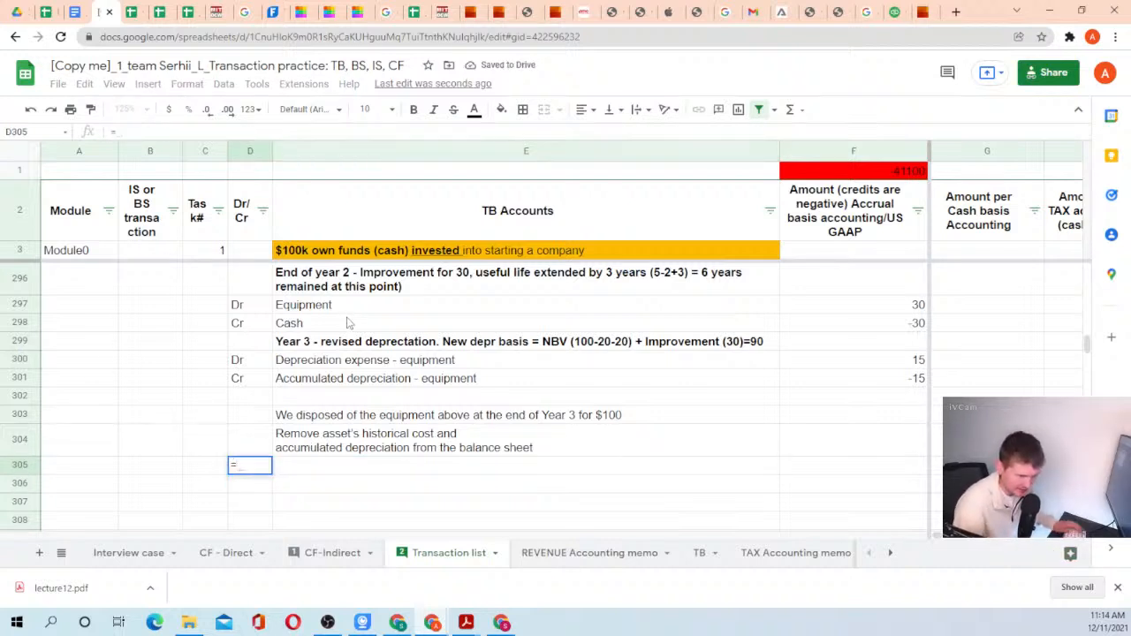
key("Escape")
key("Right")
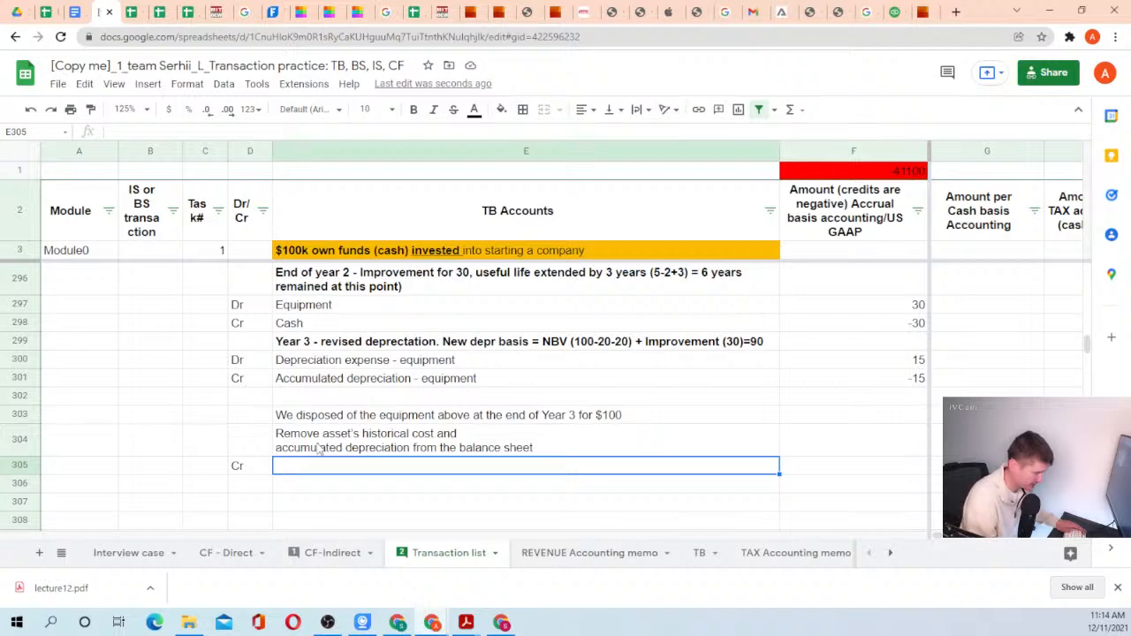
type("=")
left_click(295, 308)
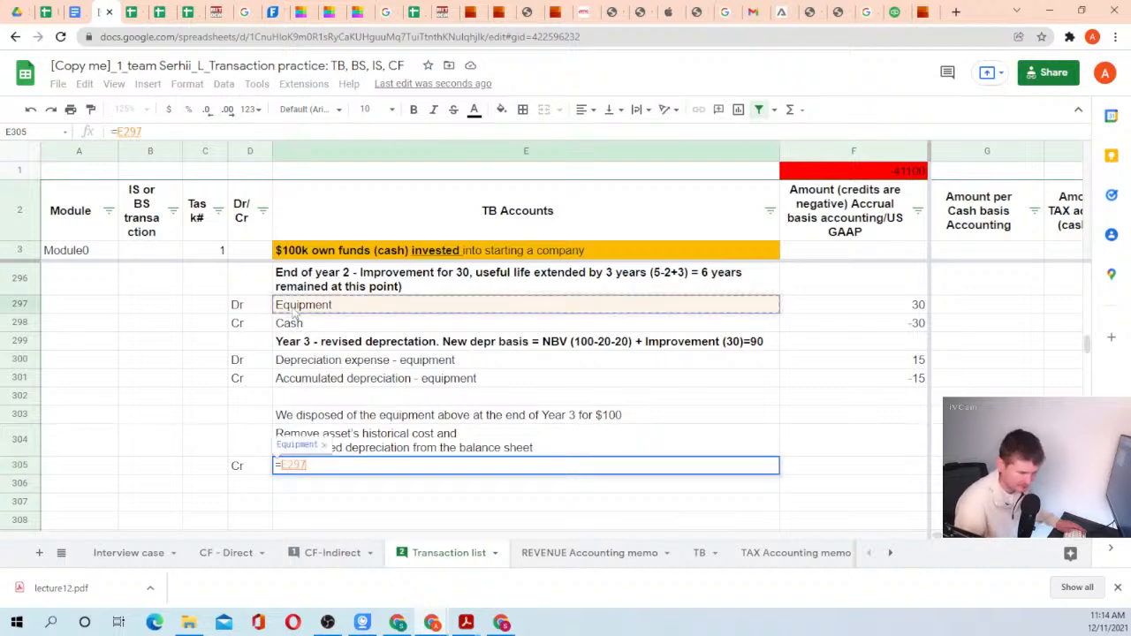
key("Return")
key("Up")
Sum the original equipment cost and the improvement in F305 with =F288+F297.
key("Right")
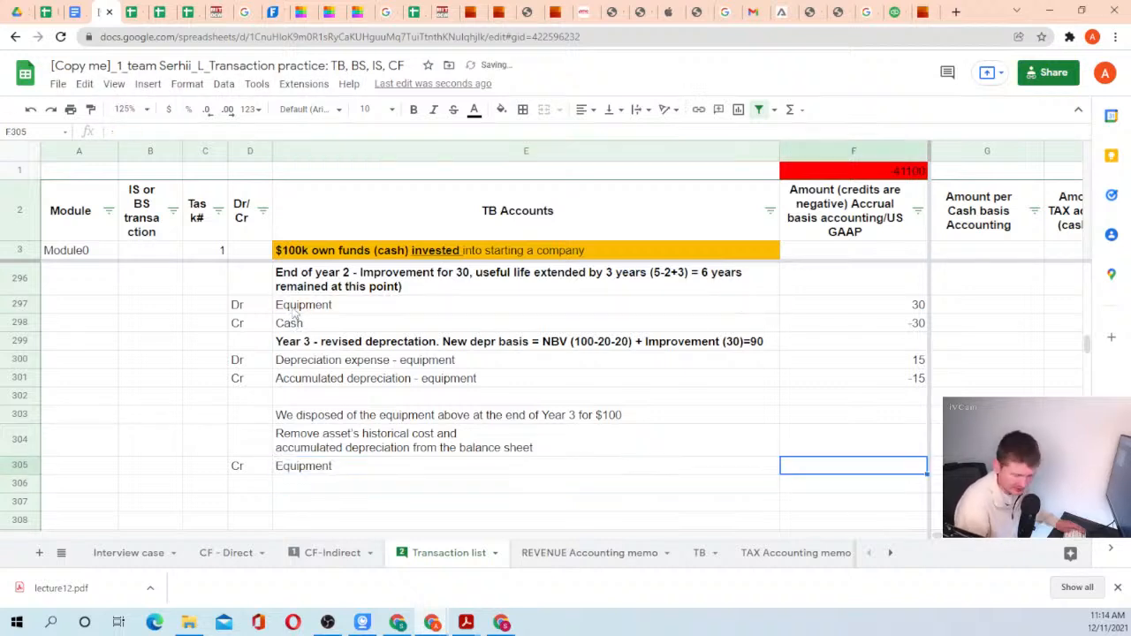
type("=")
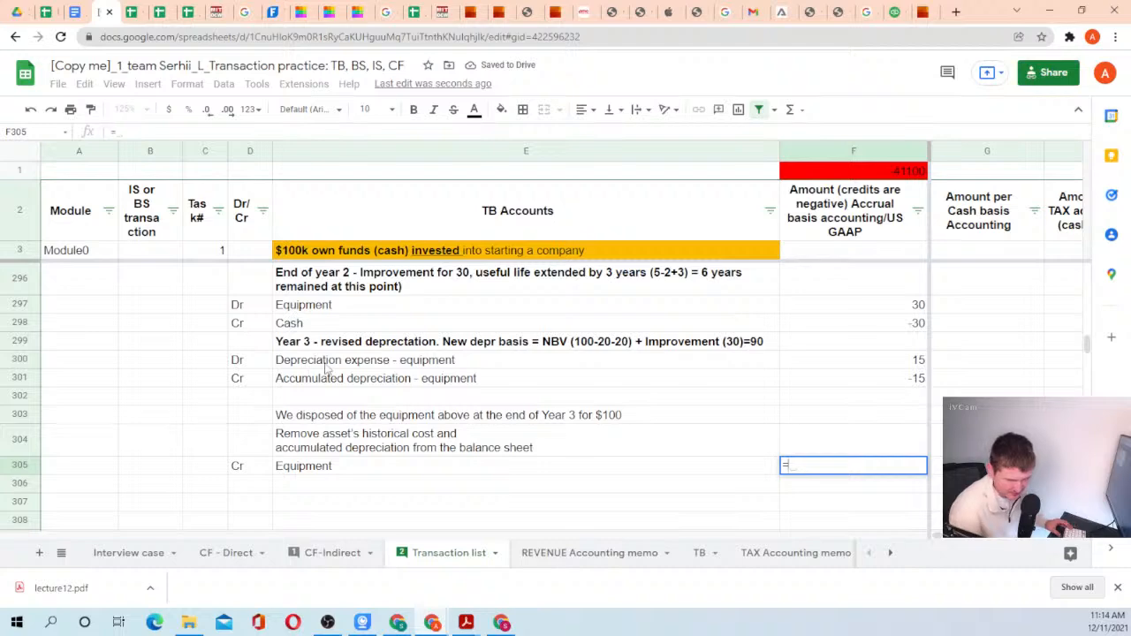
scroll(725, 346, "up", 5)
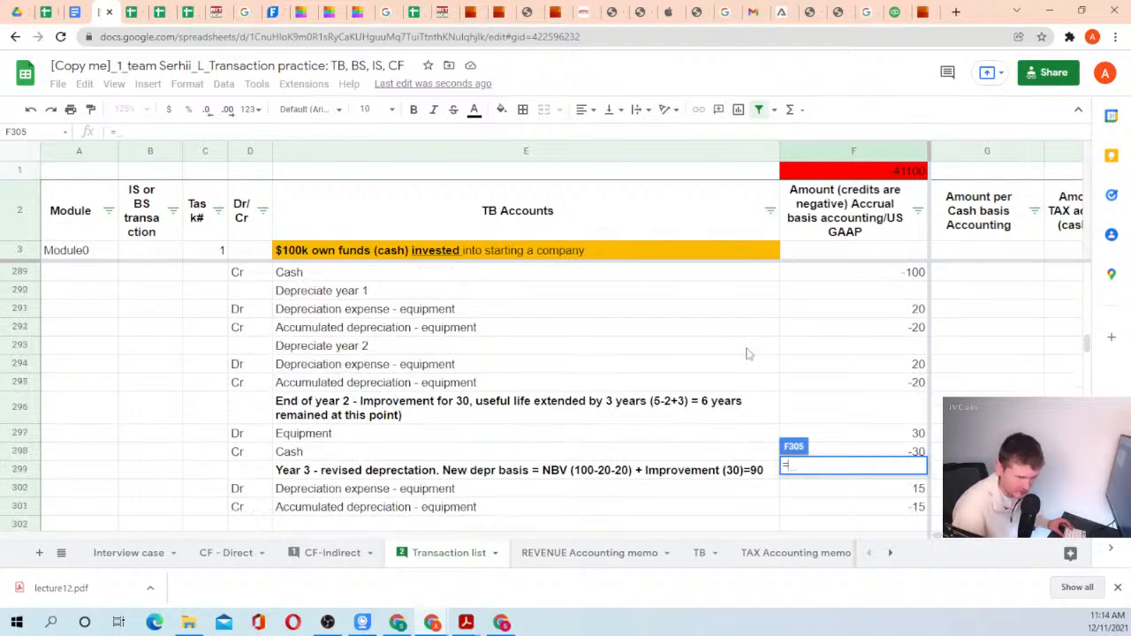
left_click(878, 351)
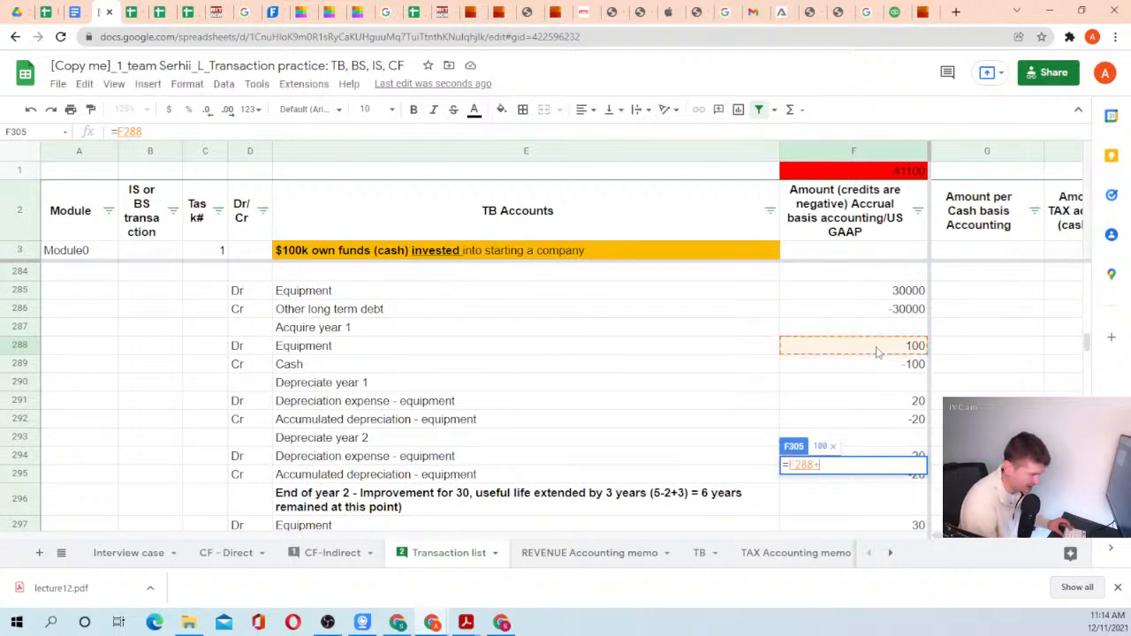
type("+")
scroll(878, 358, "down", 3)
scroll(878, 358, "down", 1)
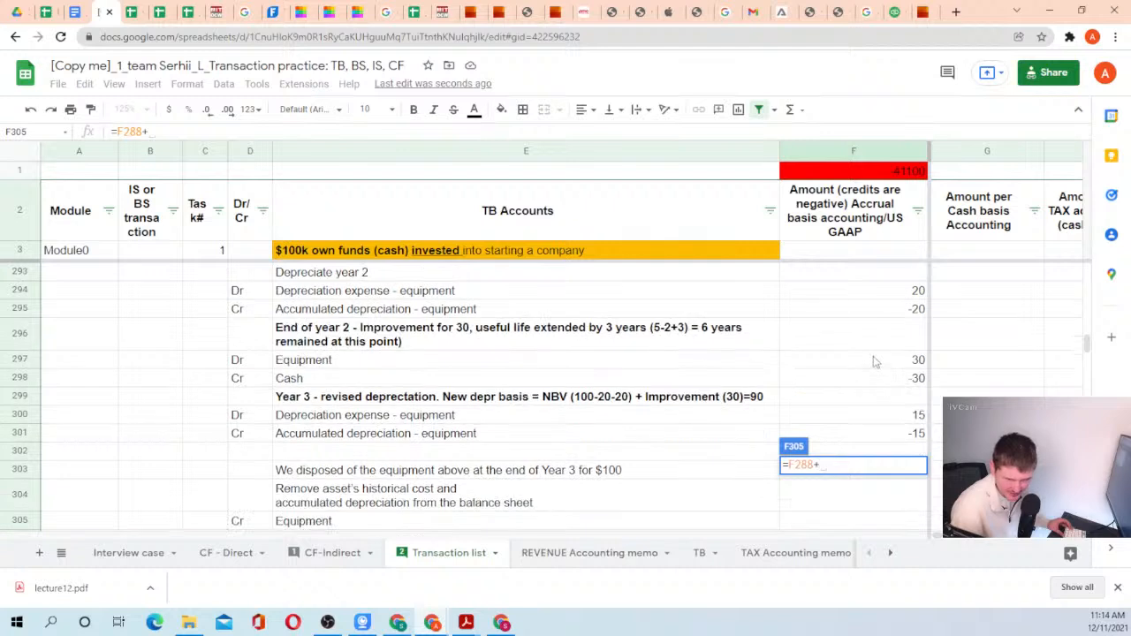
left_click(875, 360)
key("Return")
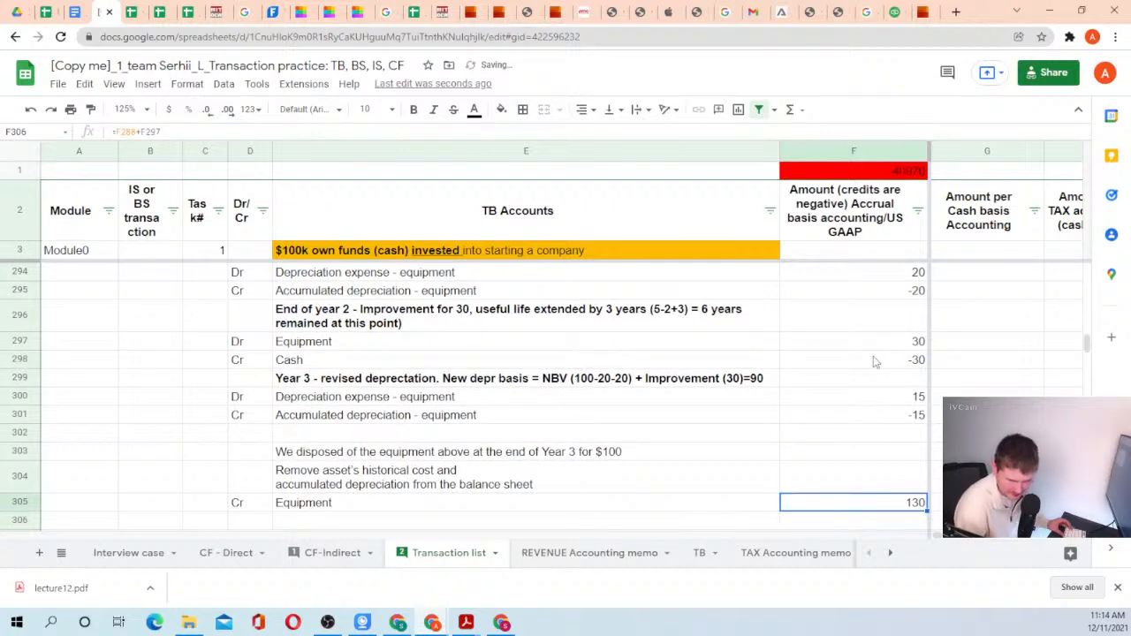
Turn the equipment amount in F305 into a credit by changing the formula to =-(F288+F297).
key("Left")
key("Left")
key("Down")
key("Down")
key("Up")
key("Up")
key("Up")
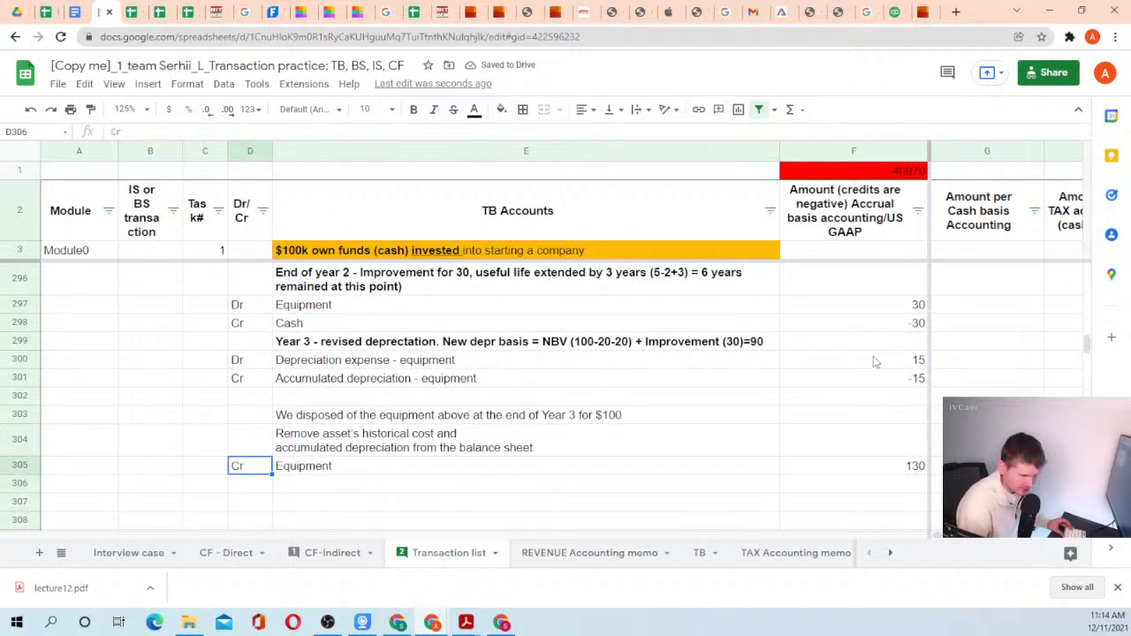
key("Right")
key("Right")
key("Right")
key("Left")
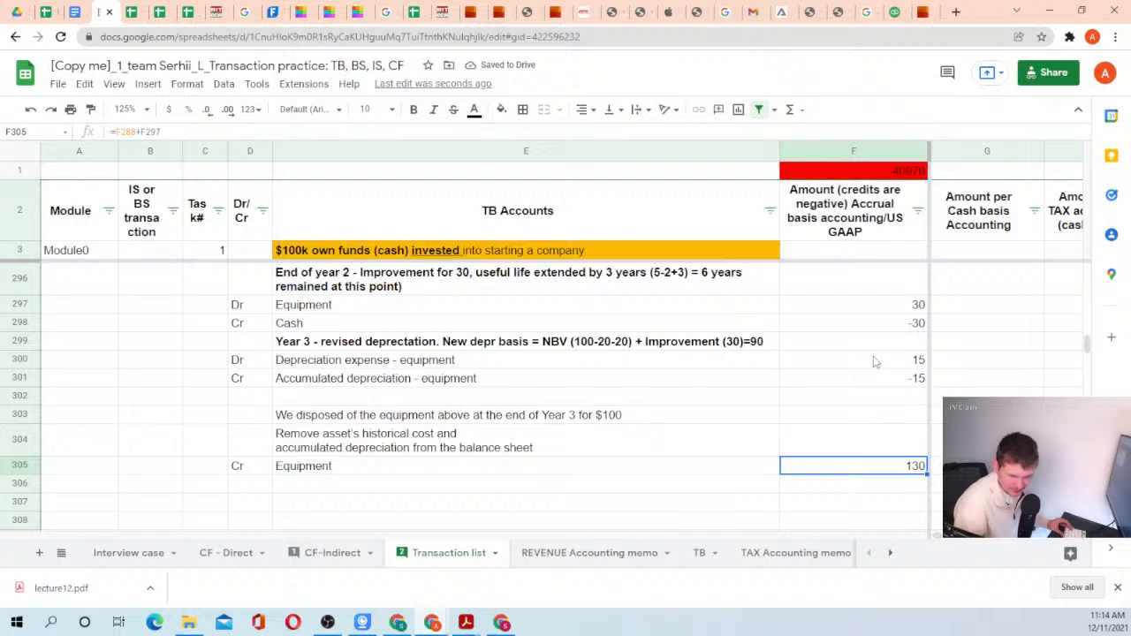
key("Return")
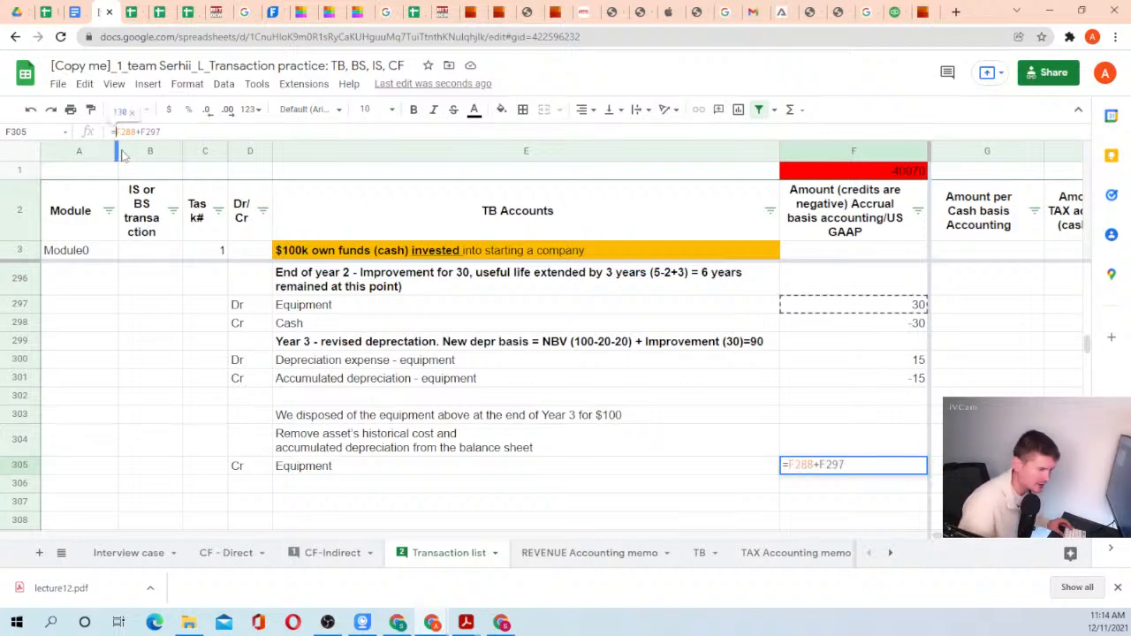
key("Home")
key("Right")
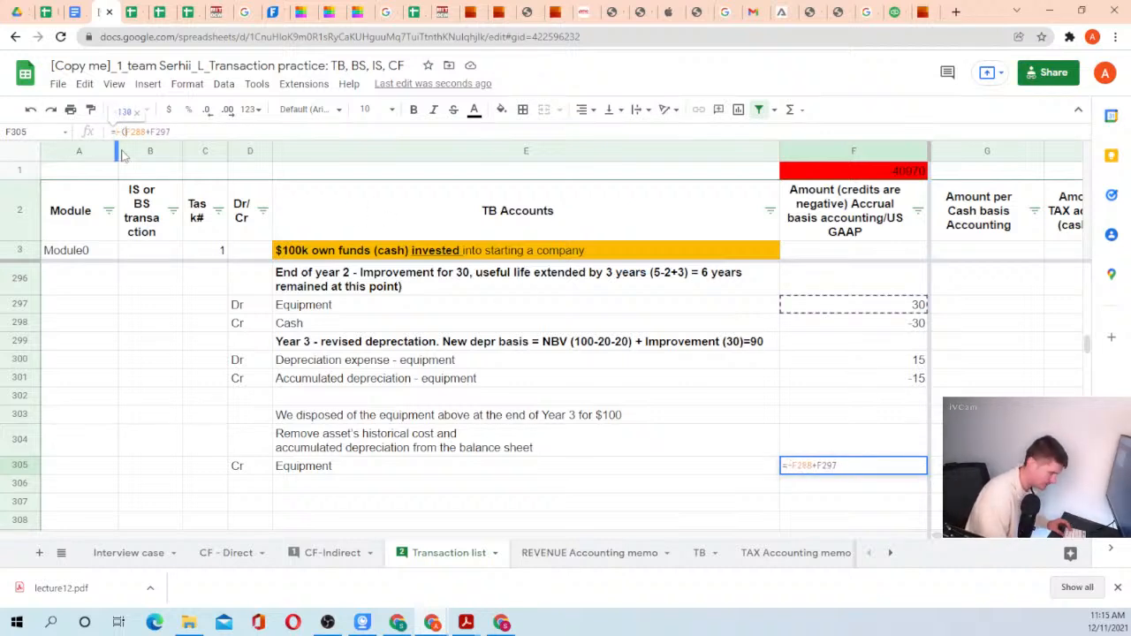
type("-(")
key("Return")
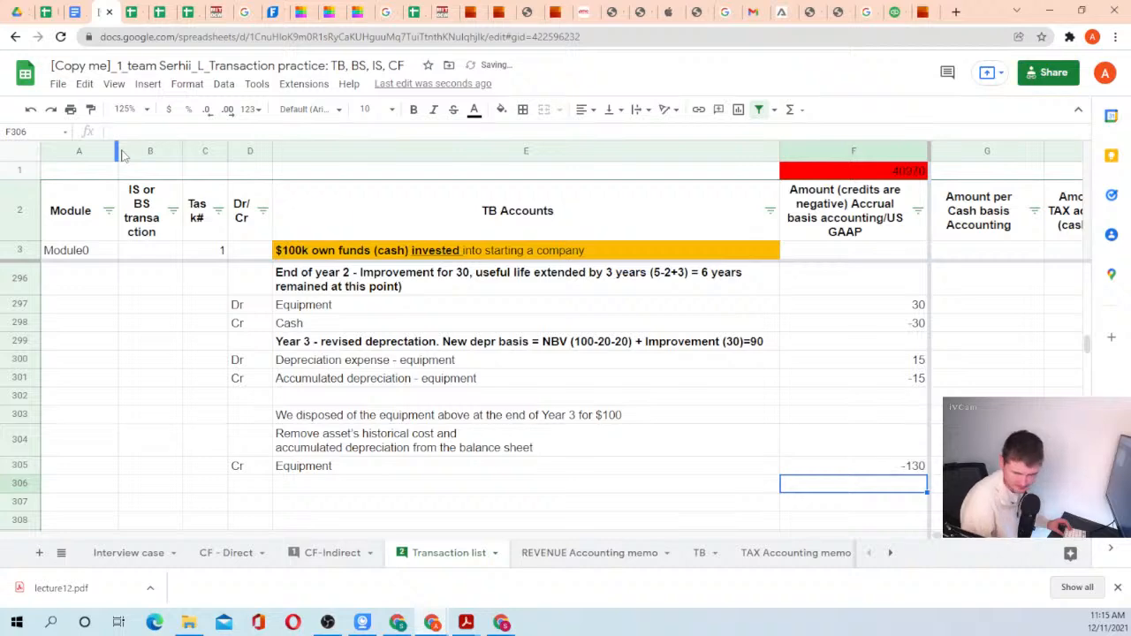
Compare the equipment disposal credit in F305 with the acquisition amount in F288 and the improvement amount in F297.
key("Up")
scroll(990, 322, "up", 2)
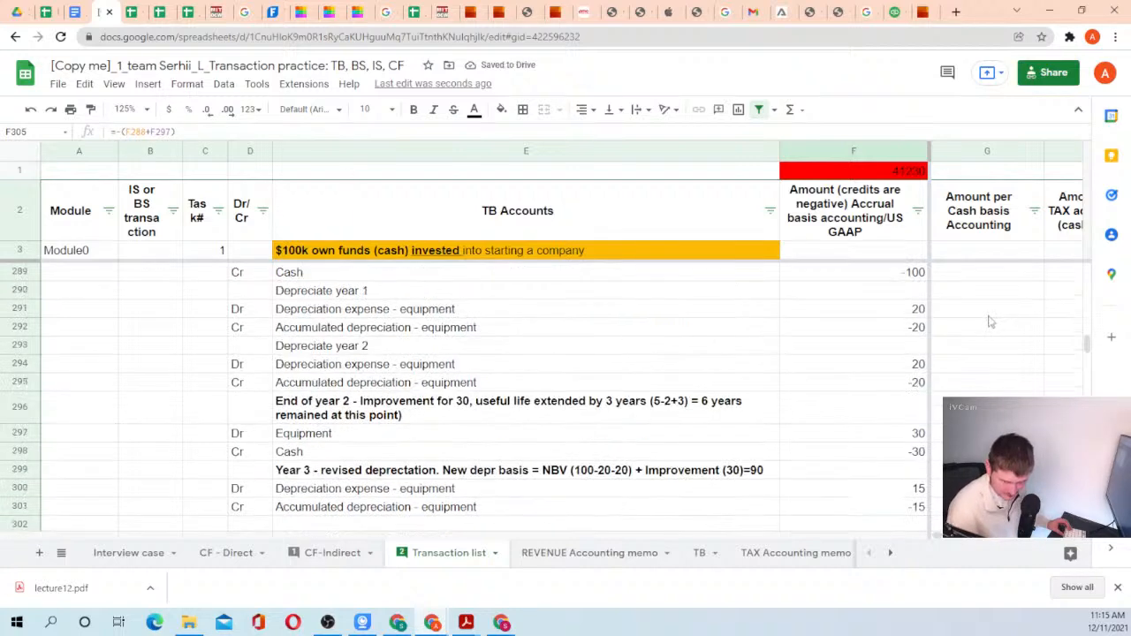
scroll(990, 322, "up", 1)
left_click(893, 309)
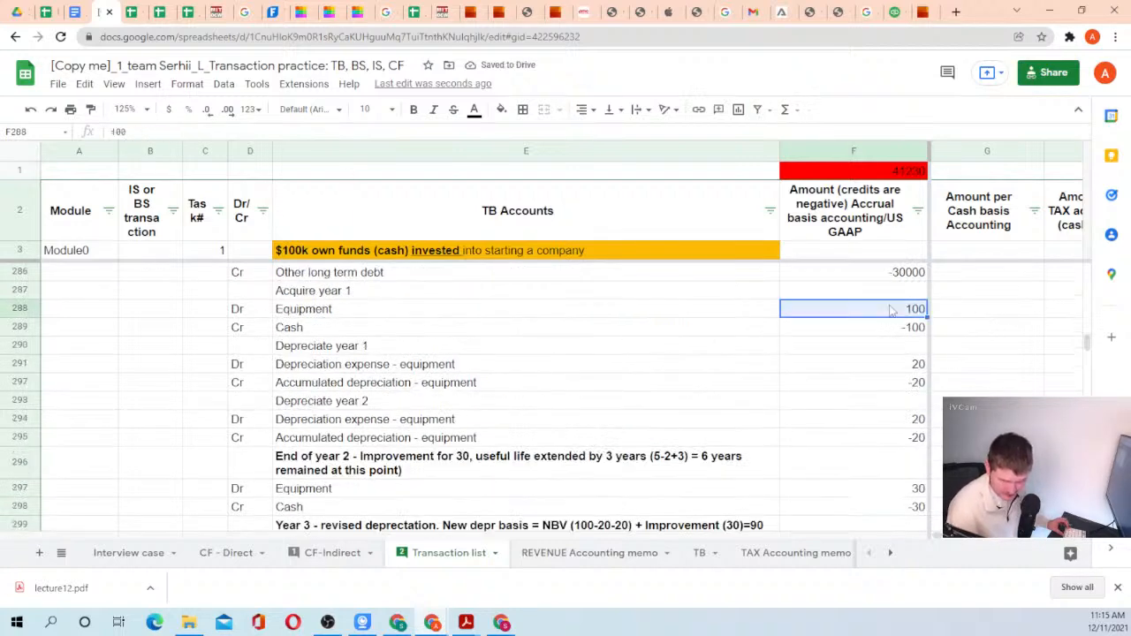
left_click(890, 488, "ctrl")
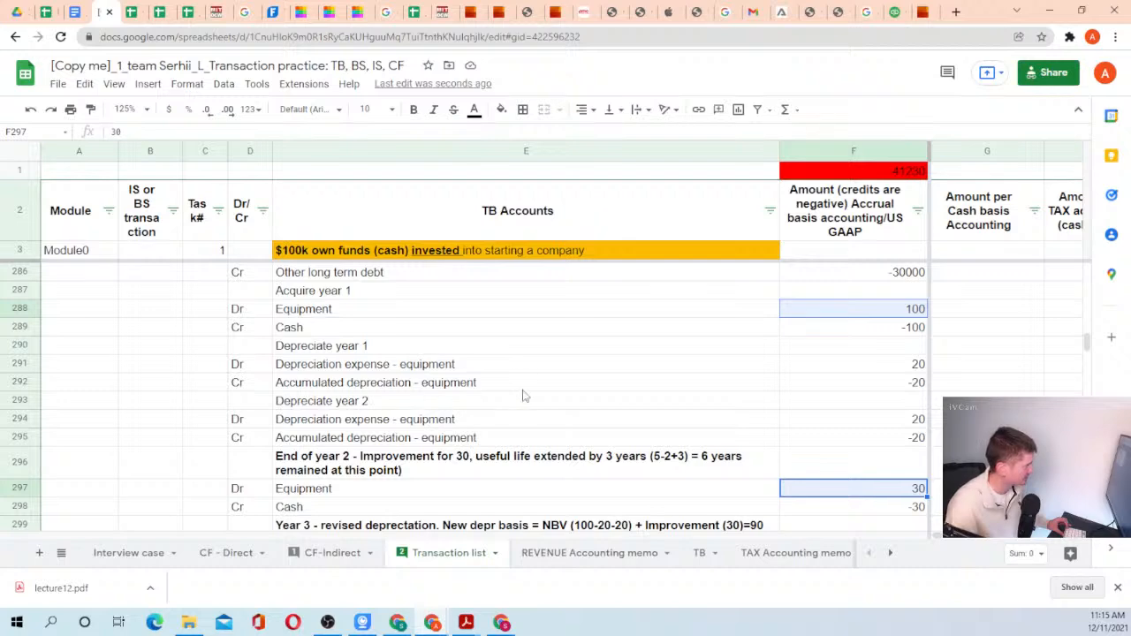
scroll(618, 362, "down", 4)
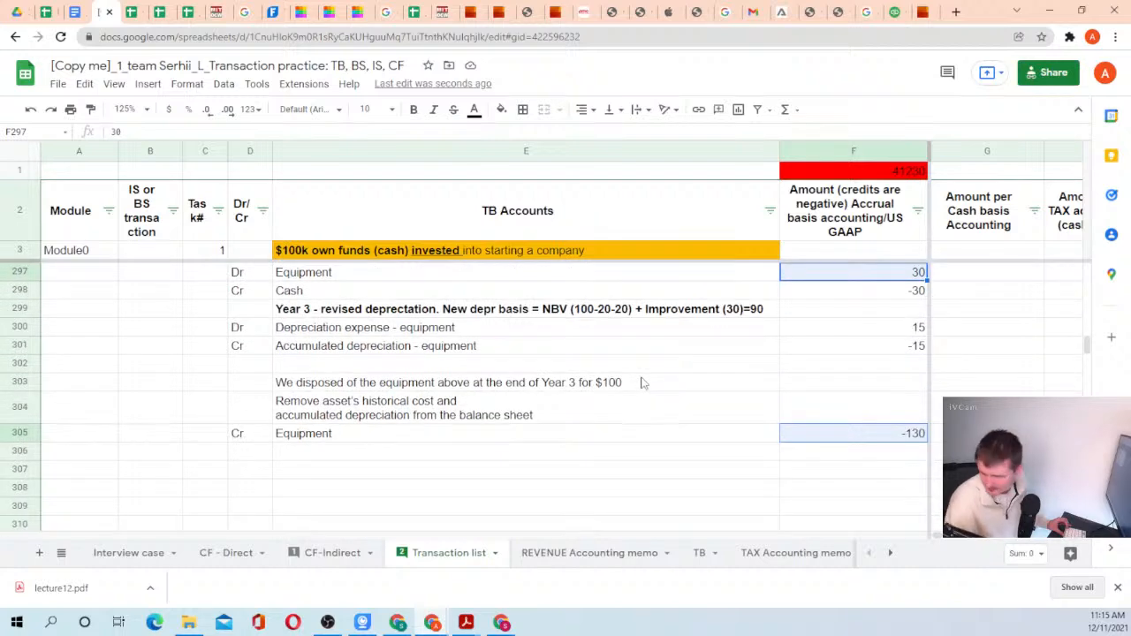
scroll(642, 386, "down", 1)
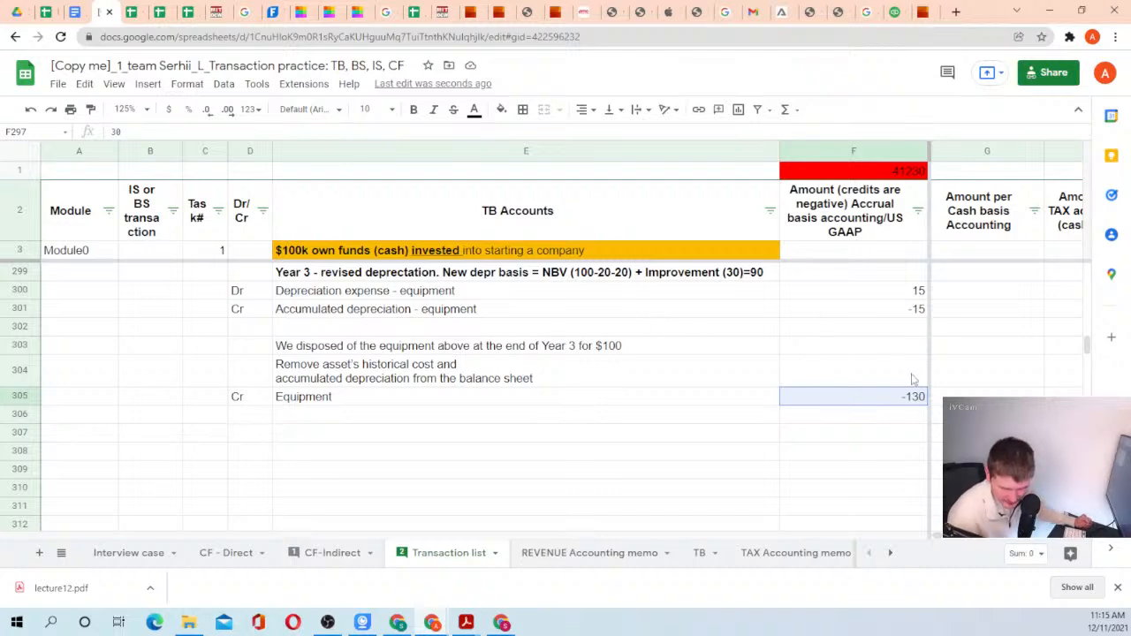
scroll(901, 367, "up", 3)
scroll(879, 352, "up", 2)
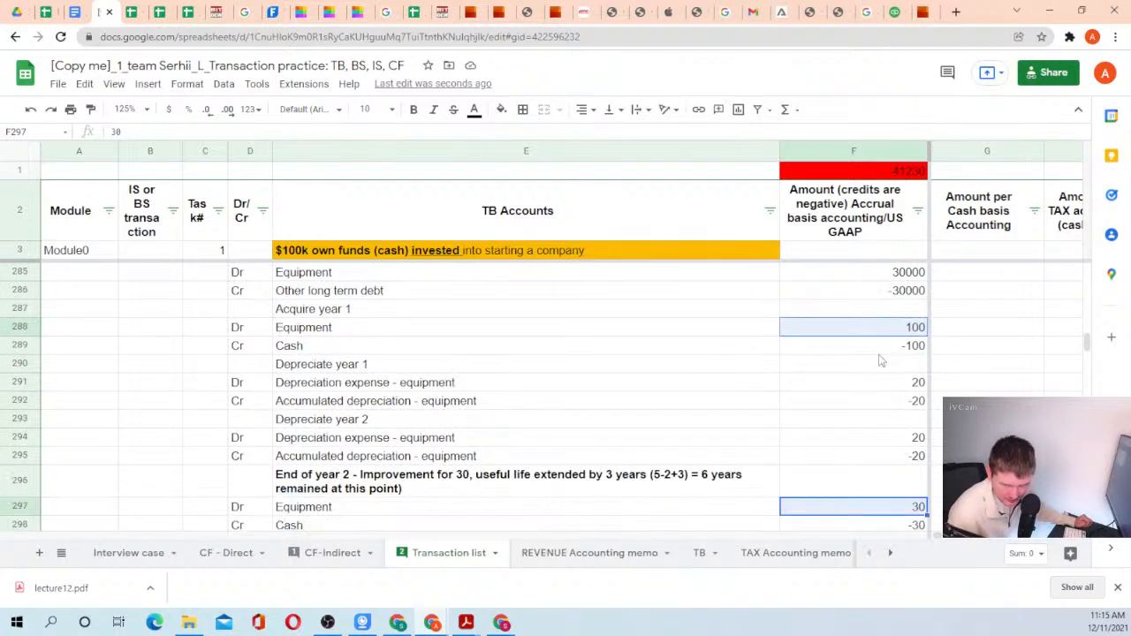
scroll(873, 376, "down", 4)
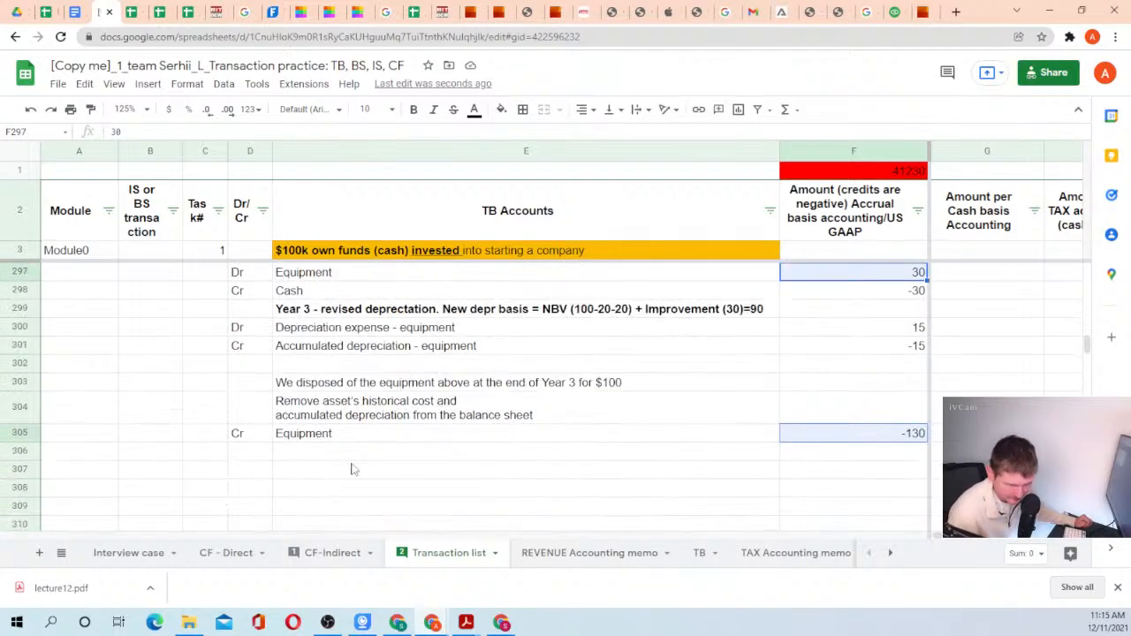
Enter Dr in D306 and reference the Accumulated depreciation - equipment account in E306 with =E301.
left_click(233, 434)
left_click(321, 411)
left_click(253, 451)
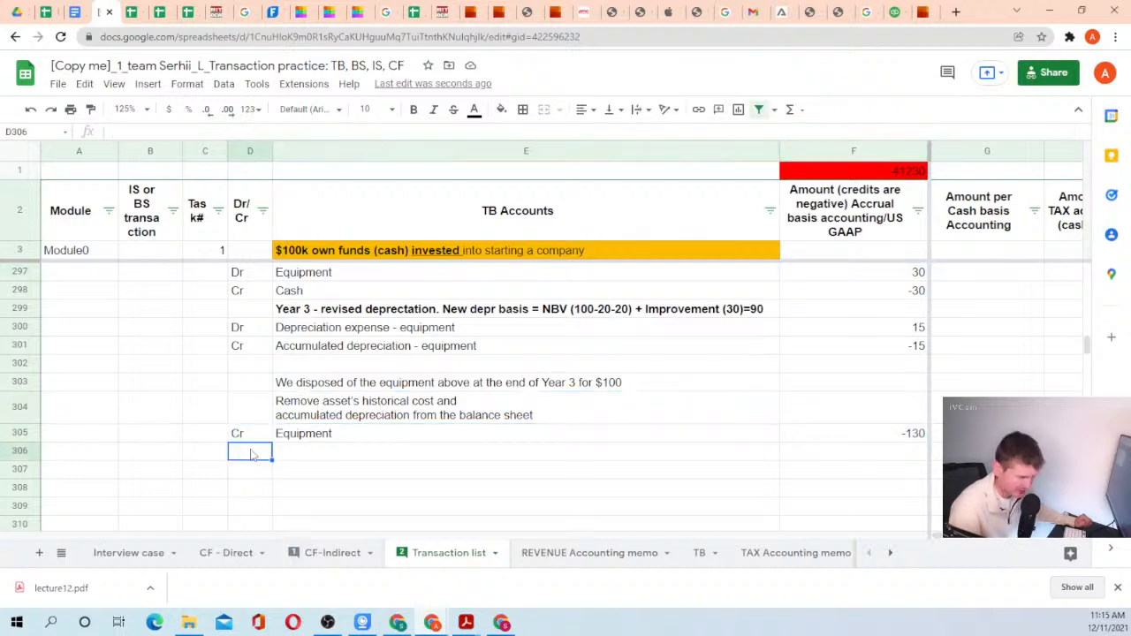
type("Dr")
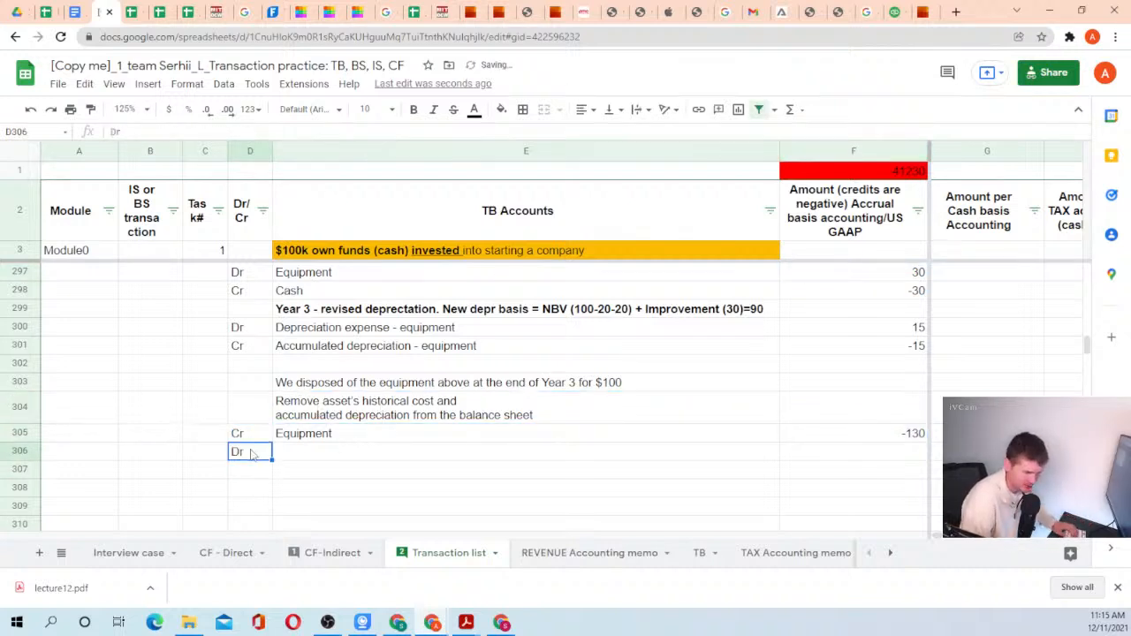
key("Tab")
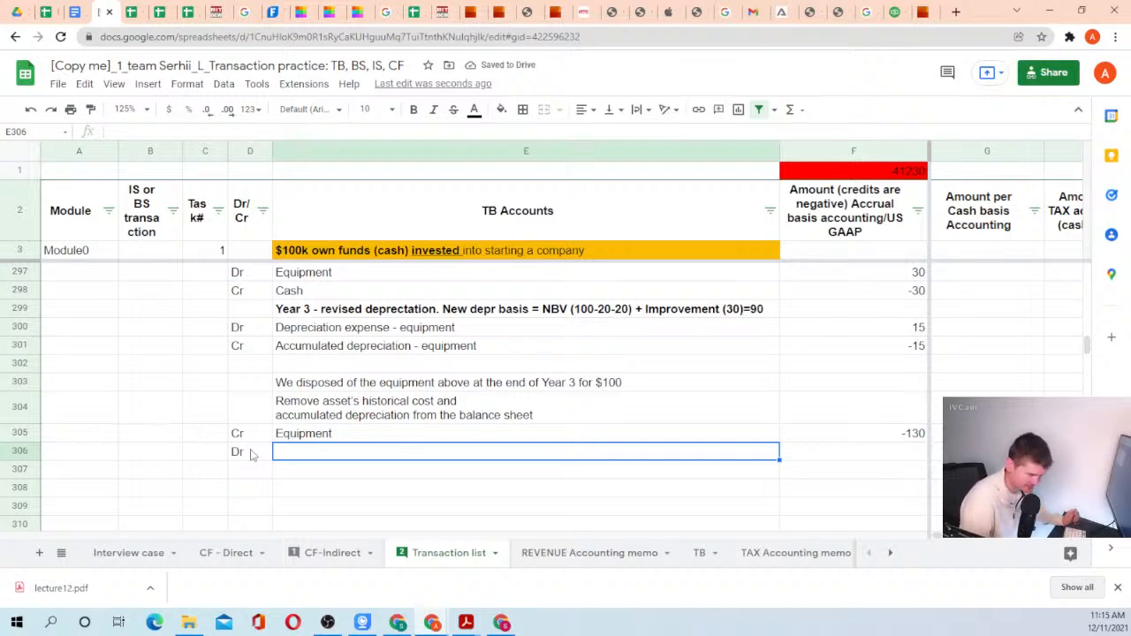
type("=")
key("Up")
key("Up")
key("Up")
key("Up")
key("Up")
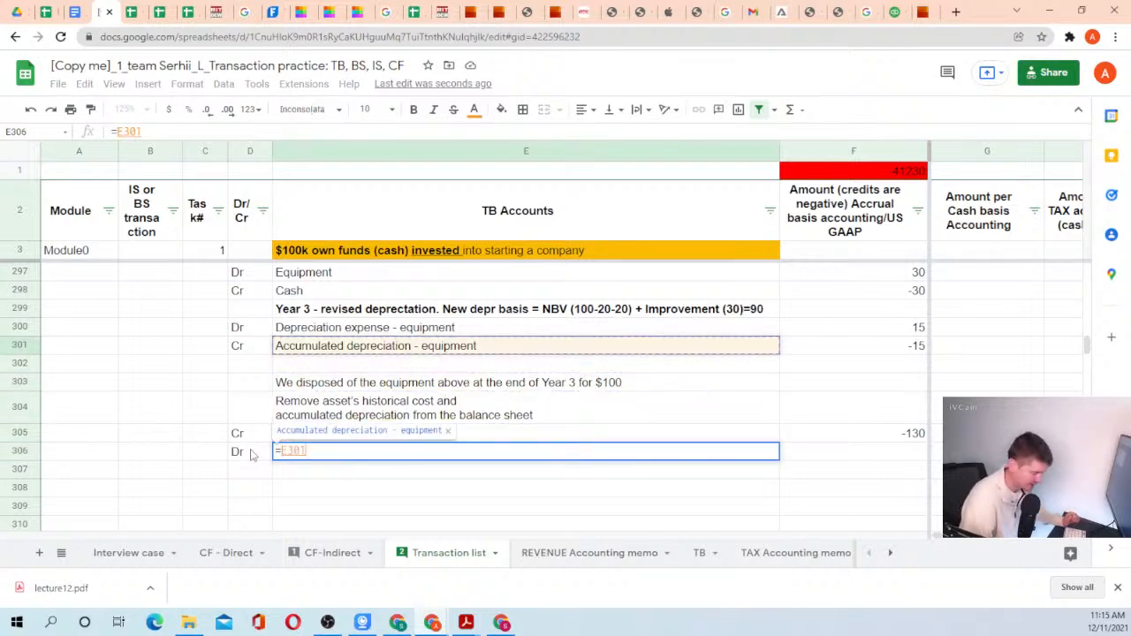
key("Tab")
Start the accumulated depreciation formula in F306 as =-(F301-F295-F292, using the three yearly accumulated depreciation amounts.
type("=")
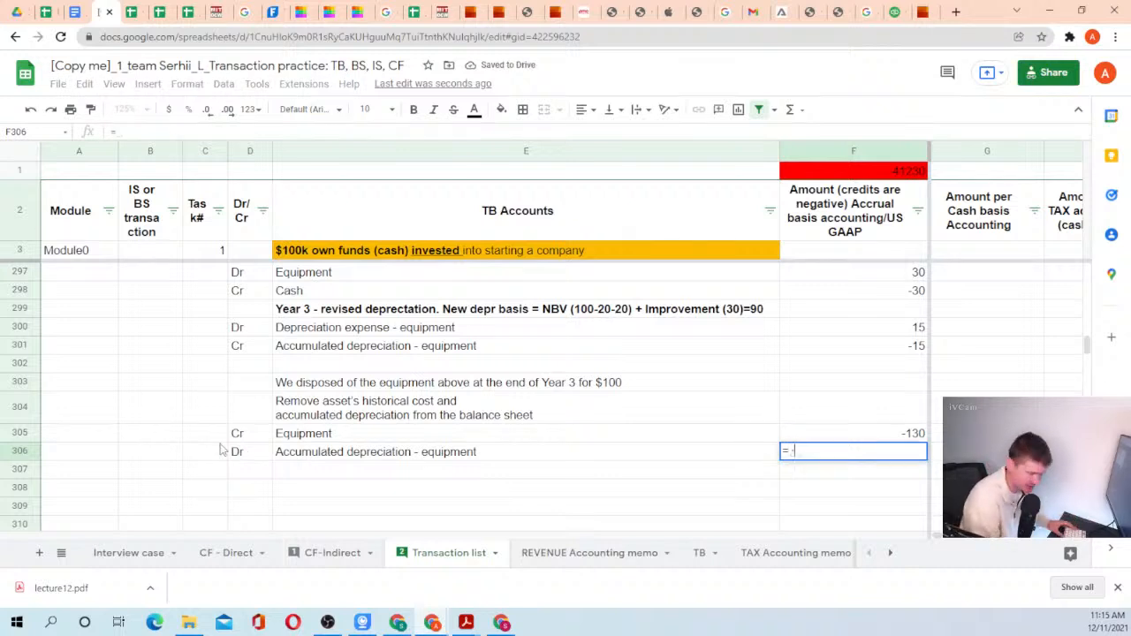
type("-(")
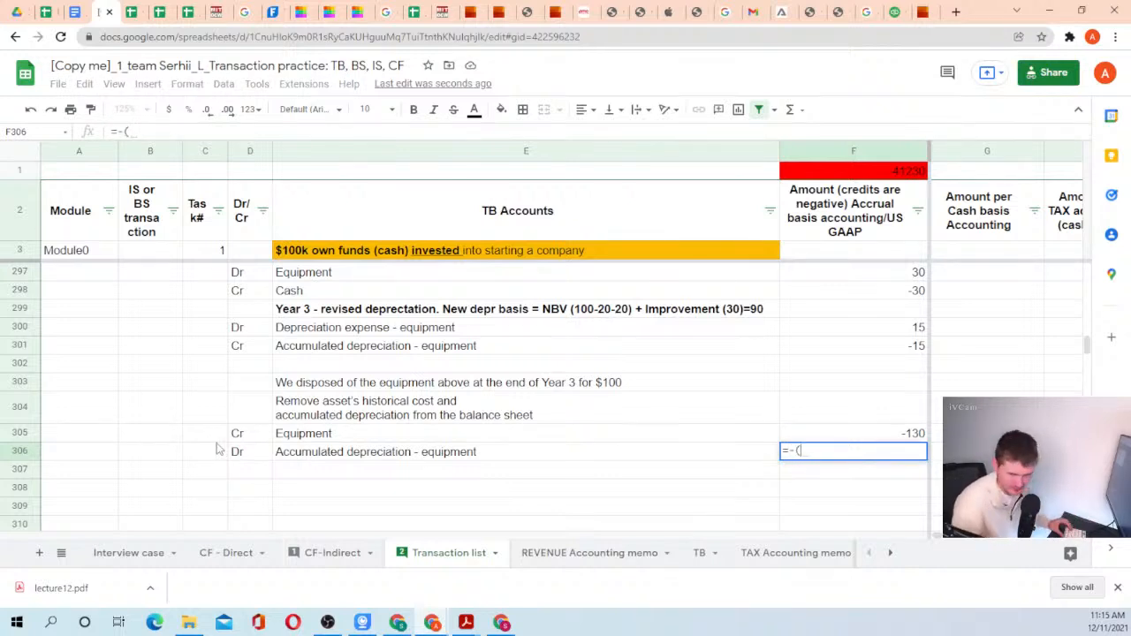
left_click(836, 350)
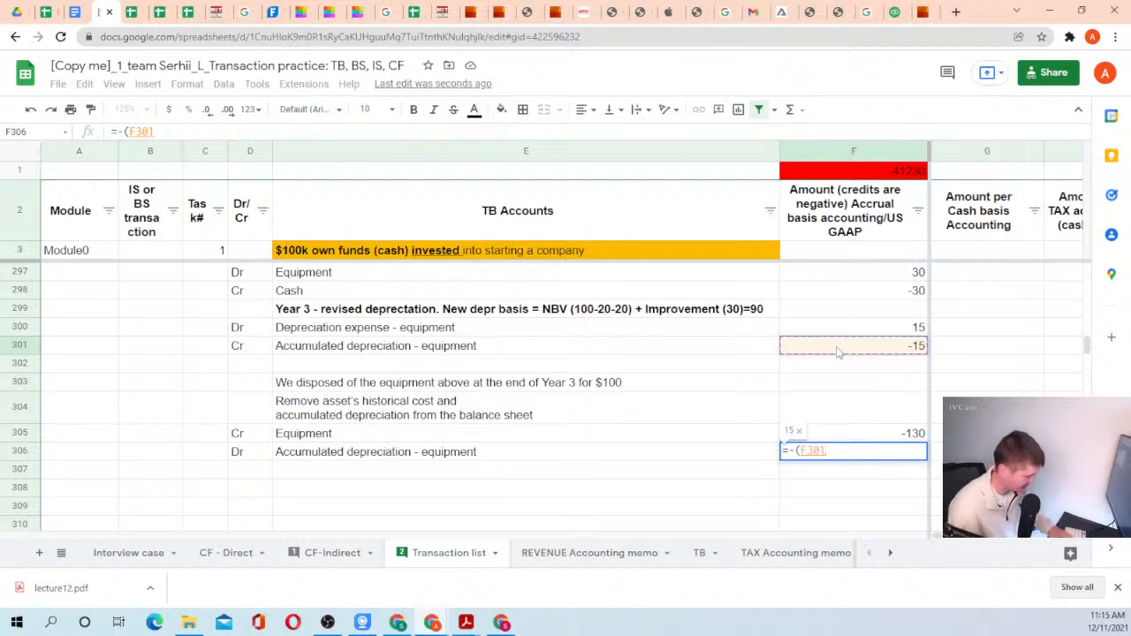
scroll(839, 358, "up", 1)
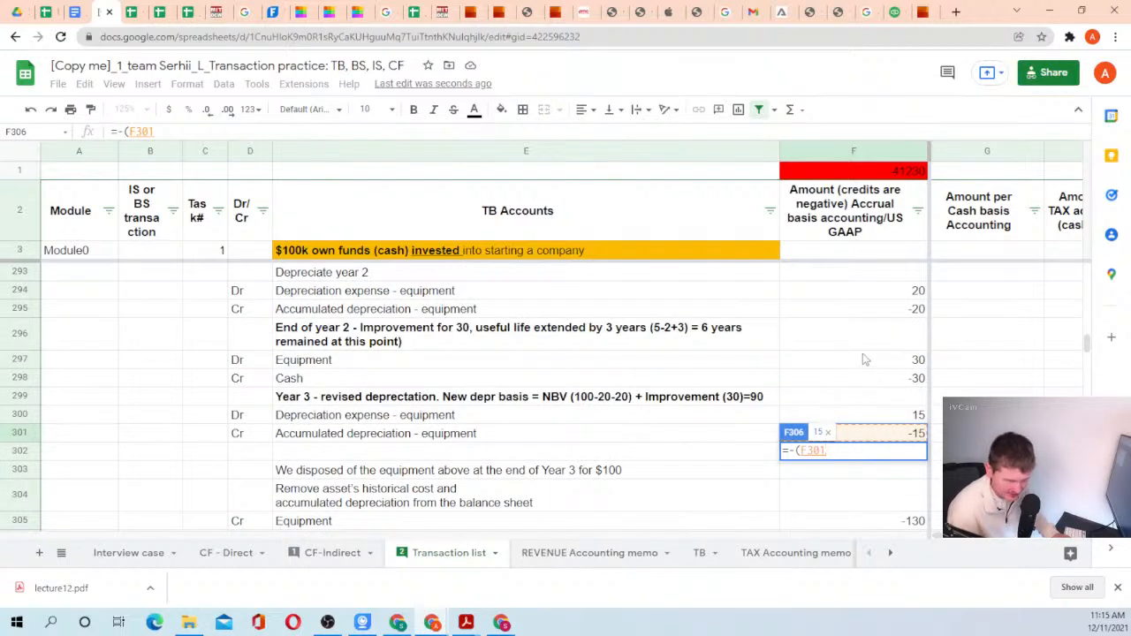
type("-")
left_click(884, 309)
scroll(848, 343, "up", 1)
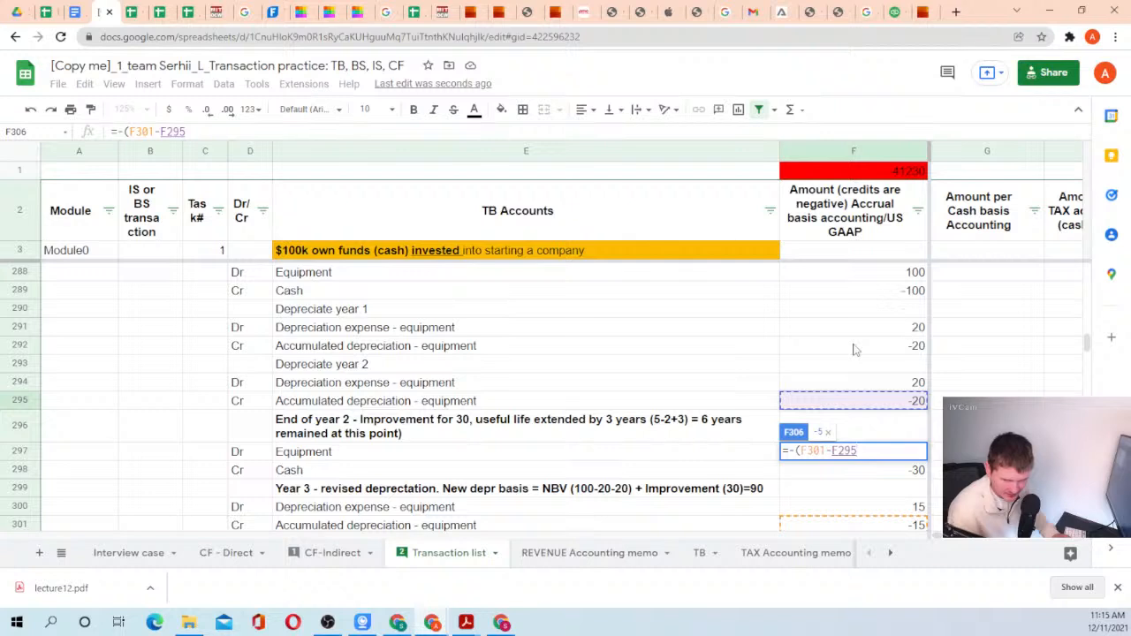
type("-")
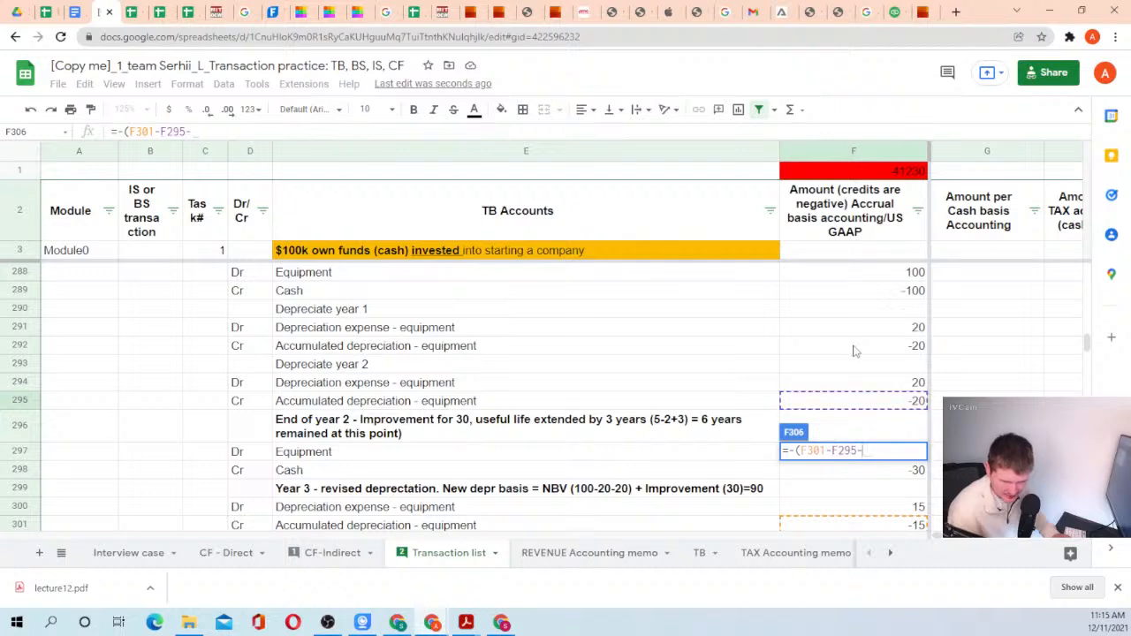
left_click(852, 350)
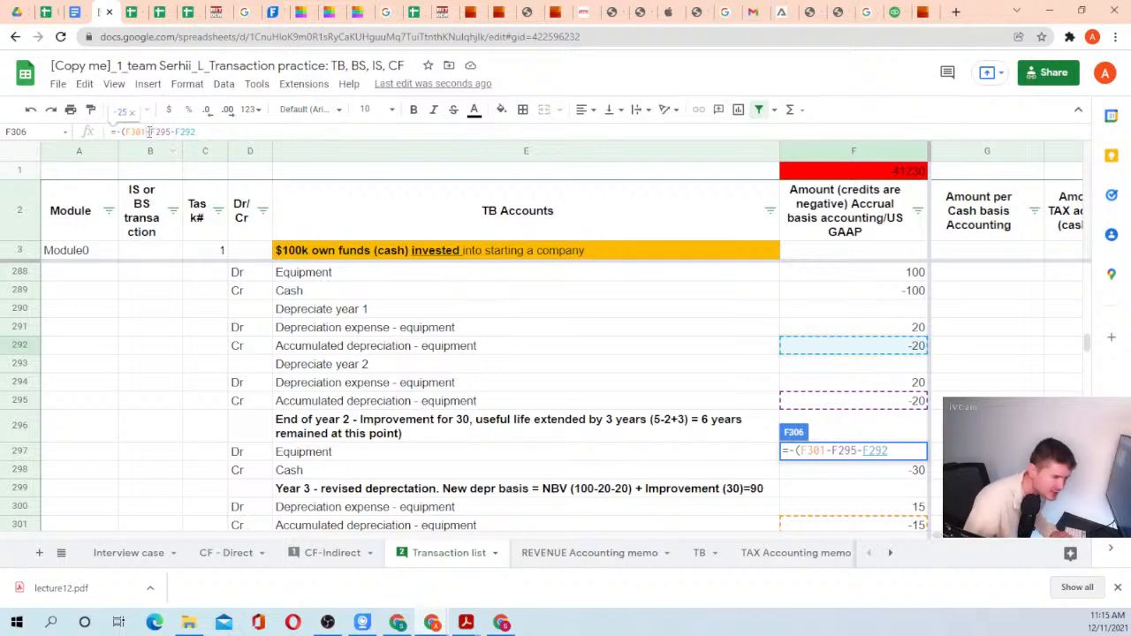
Correct the F306 formula to add the three amounts, as =-(F301+F295+F292).
key("BackSpace")
type("+")
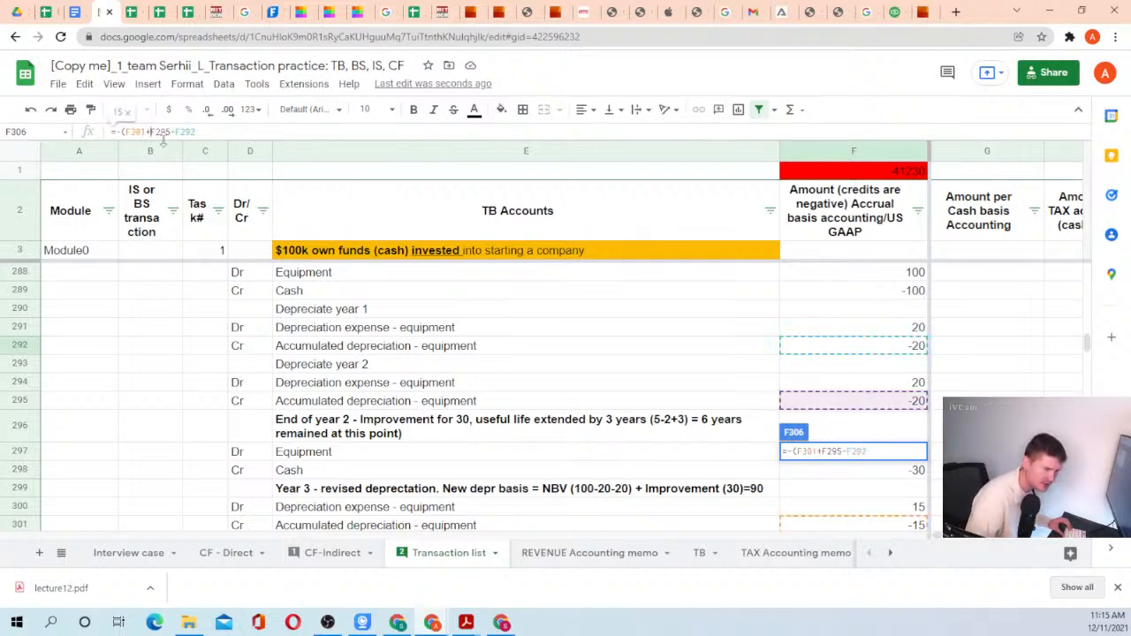
key("BackSpace")
type("+")
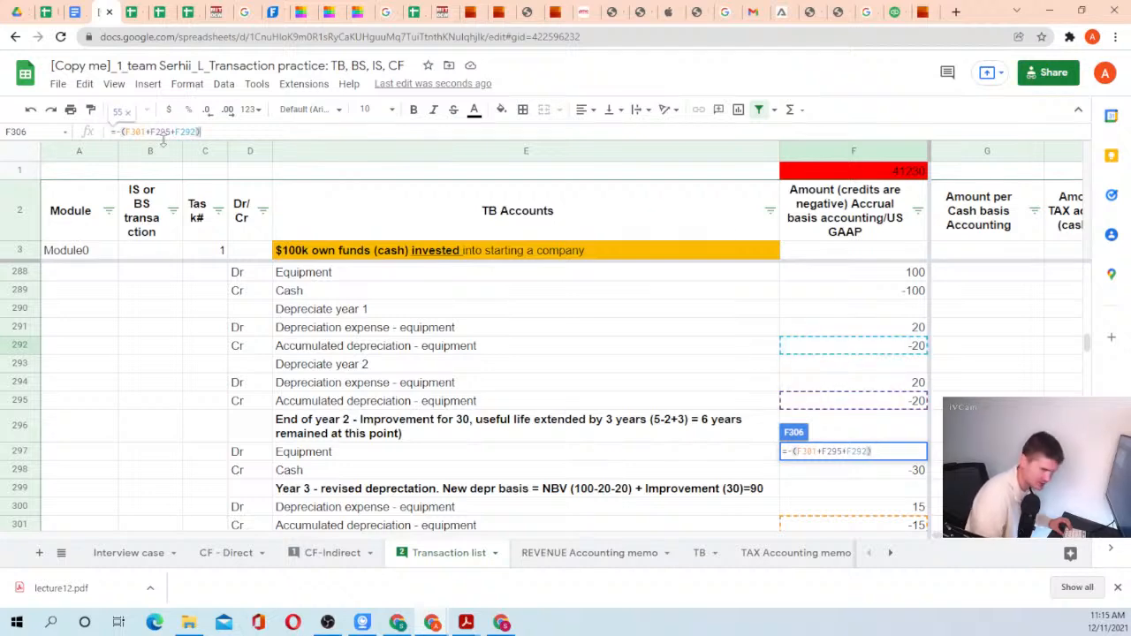
key("Return")
key("Up")
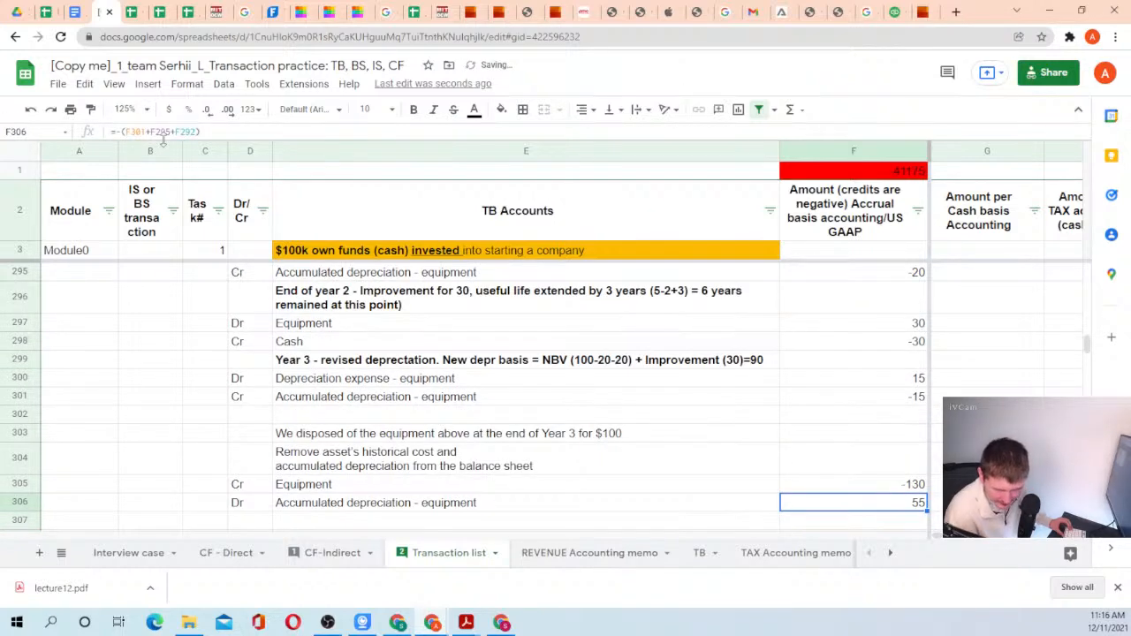
Compare the sum of accumulated depreciation in F292, F295 and F301 with F306, and check the combined amount of F305:F306.
scroll(850, 285, "up", 4)
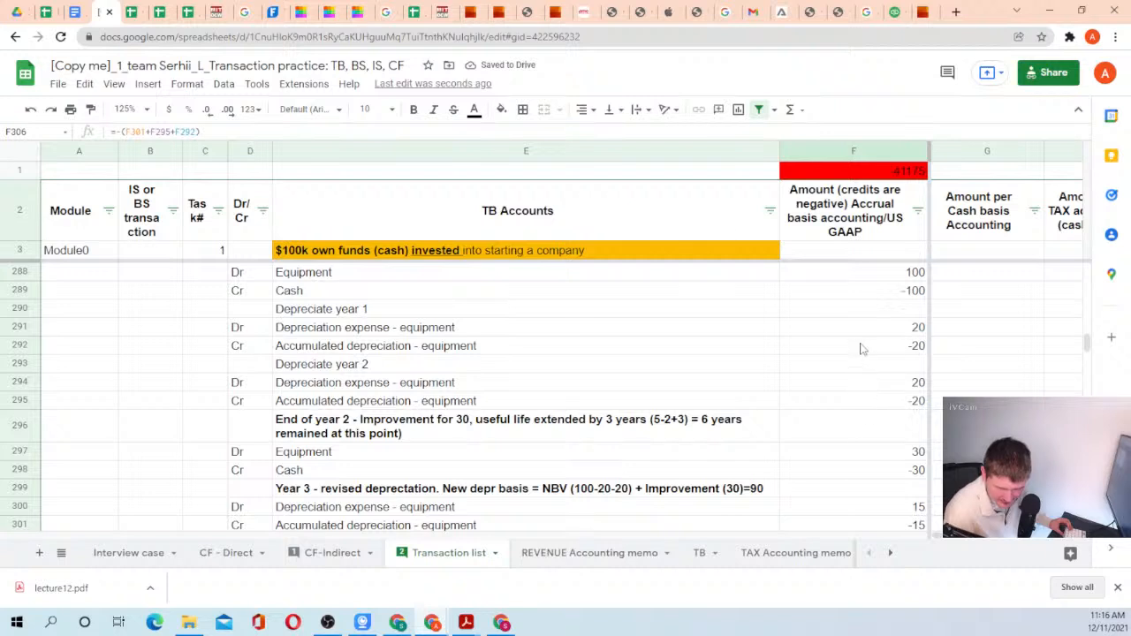
left_click(862, 346)
left_click(864, 400, "ctrl")
left_click(884, 524, "ctrl")
scroll(854, 452, "down", 4)
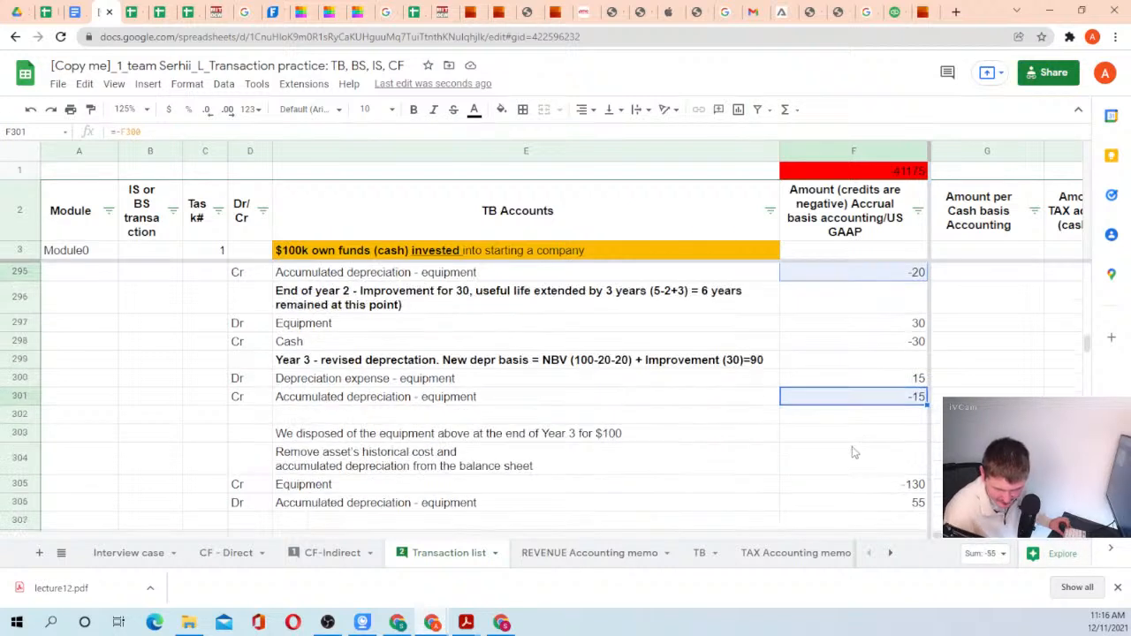
scroll(854, 453, "down", 1)
left_click(844, 453)
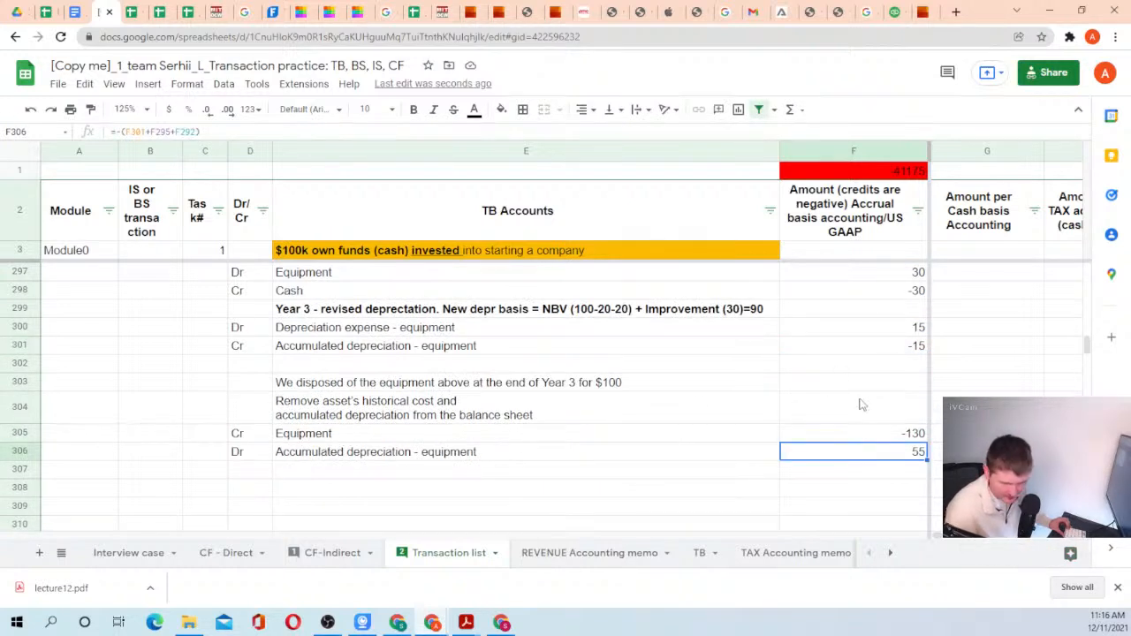
left_click_drag(873, 434, 876, 454)
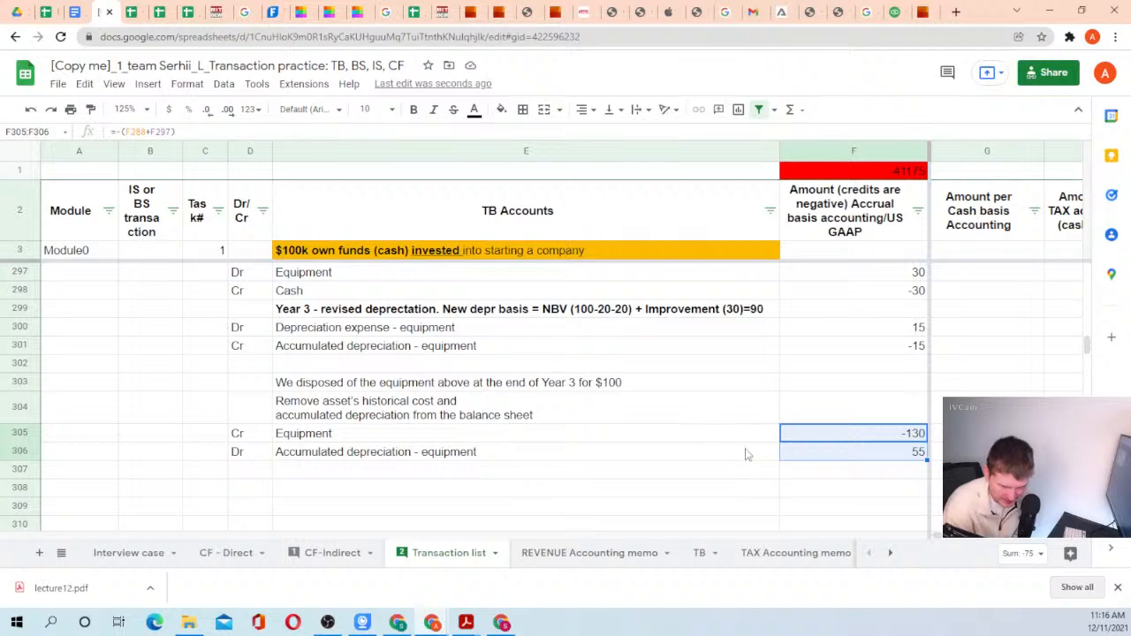
Add the word "cash" after $100 at the end of the equipment disposal note in E303.
left_click(249, 473)
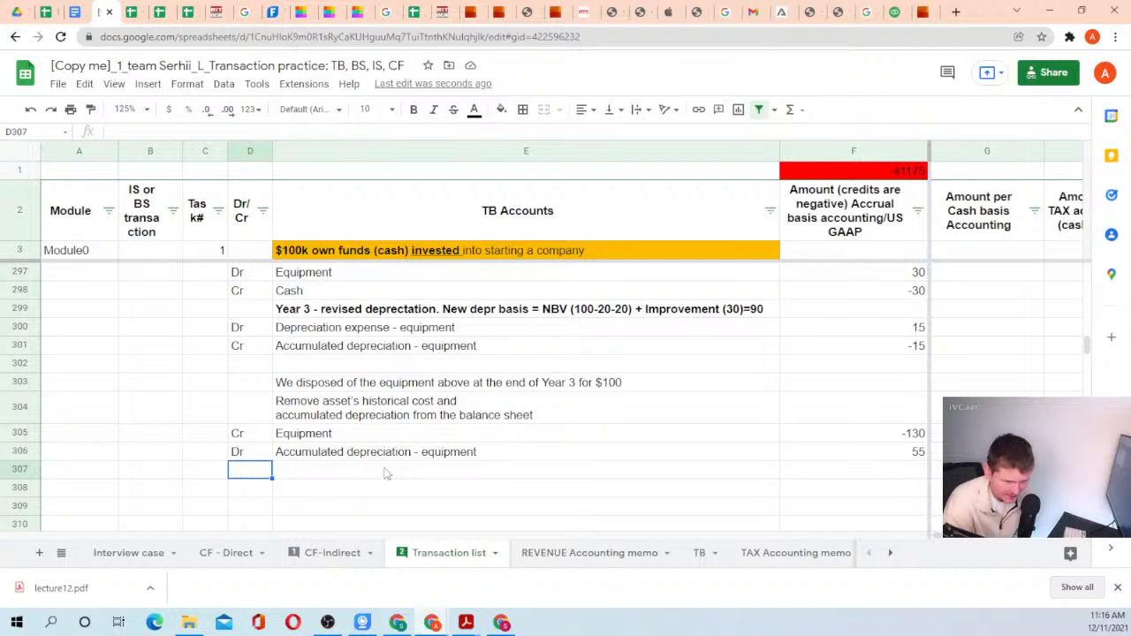
left_click(619, 383)
type("cash")
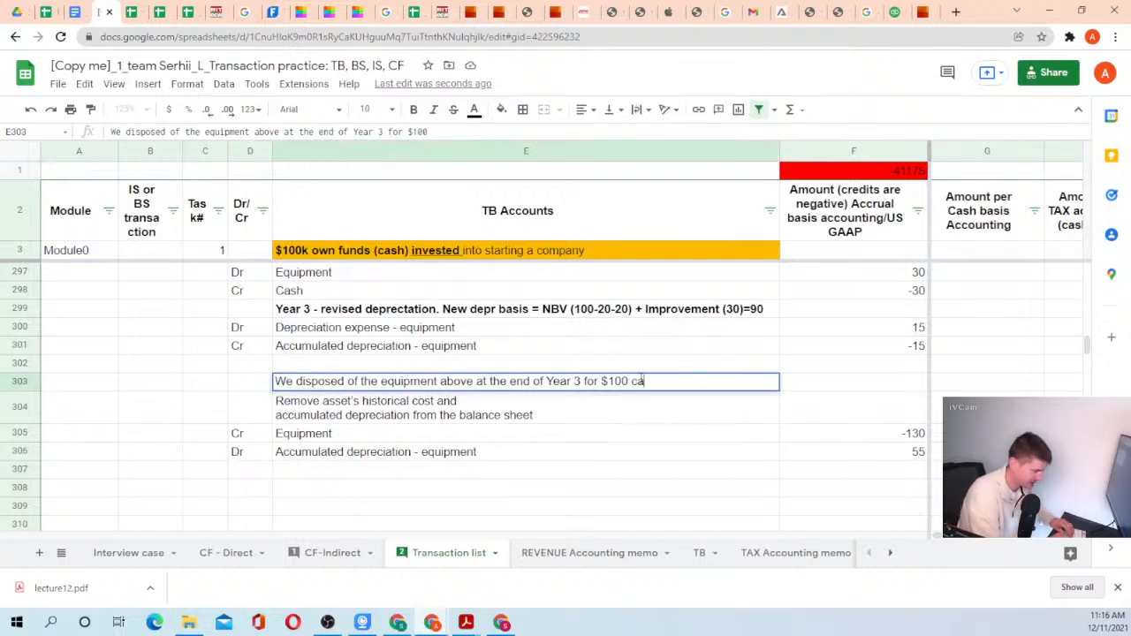
key("Return")
Enter Dr in D307 and the account name Cash in E307.
key("Down")
key("Down")
key("Down")
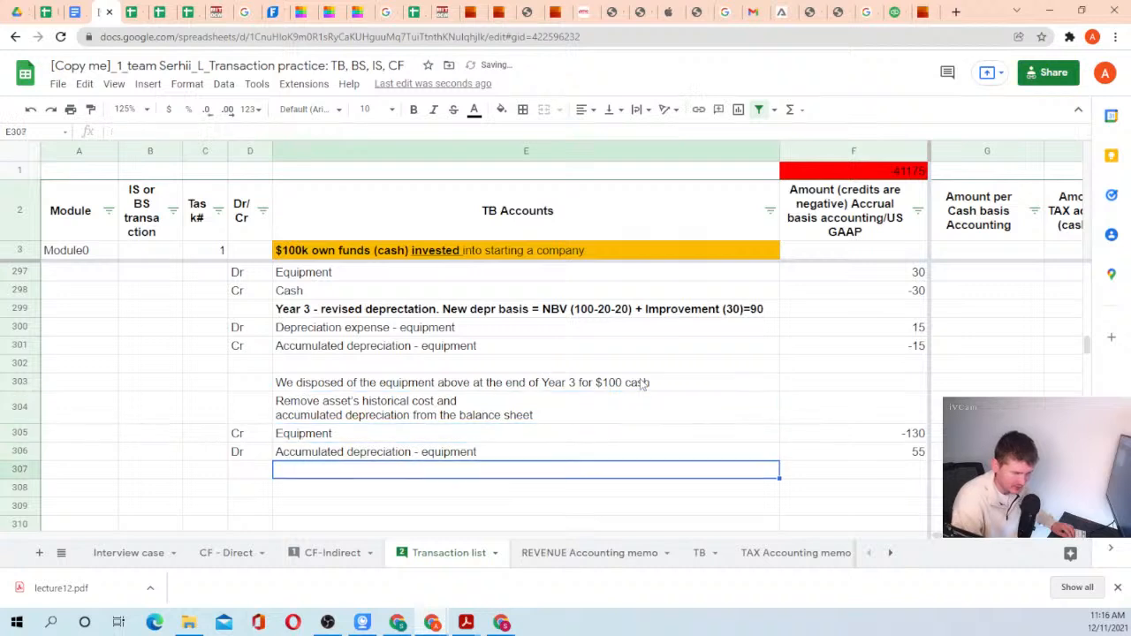
key("Left")
type("Dr")
key("Return")
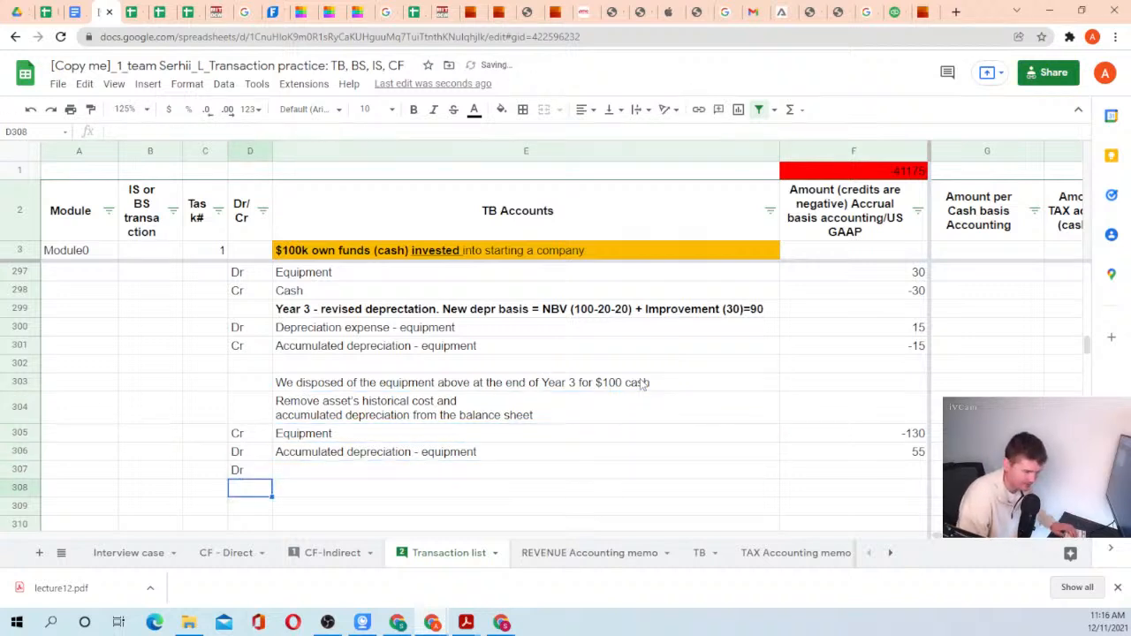
key("Up")
key("Right")
type("Cash")
key("Return")
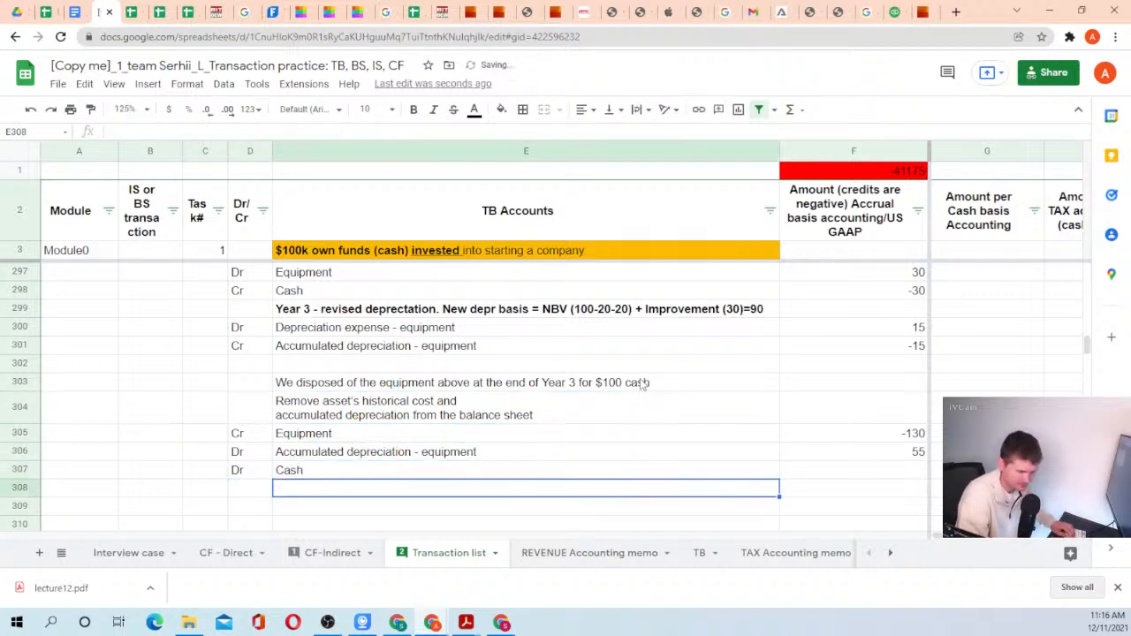
Enter 100 in F307 as the cash received for the disposed equipment.
key("Up")
key("Right")
type("100")
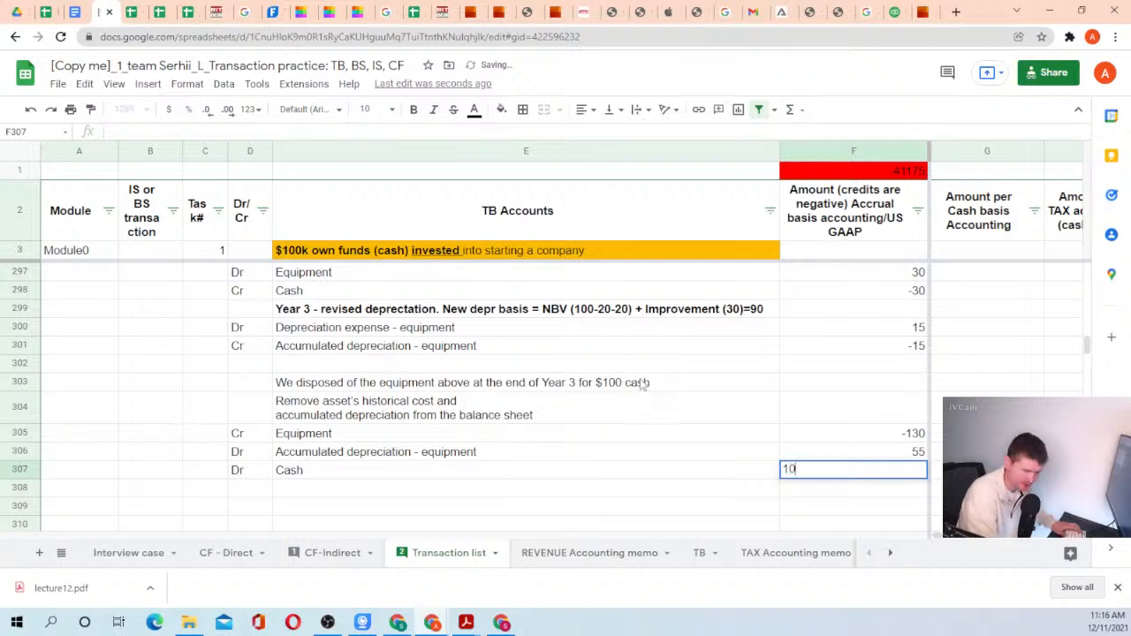
key("BackSpace")
key("BackSpace")
type("0")
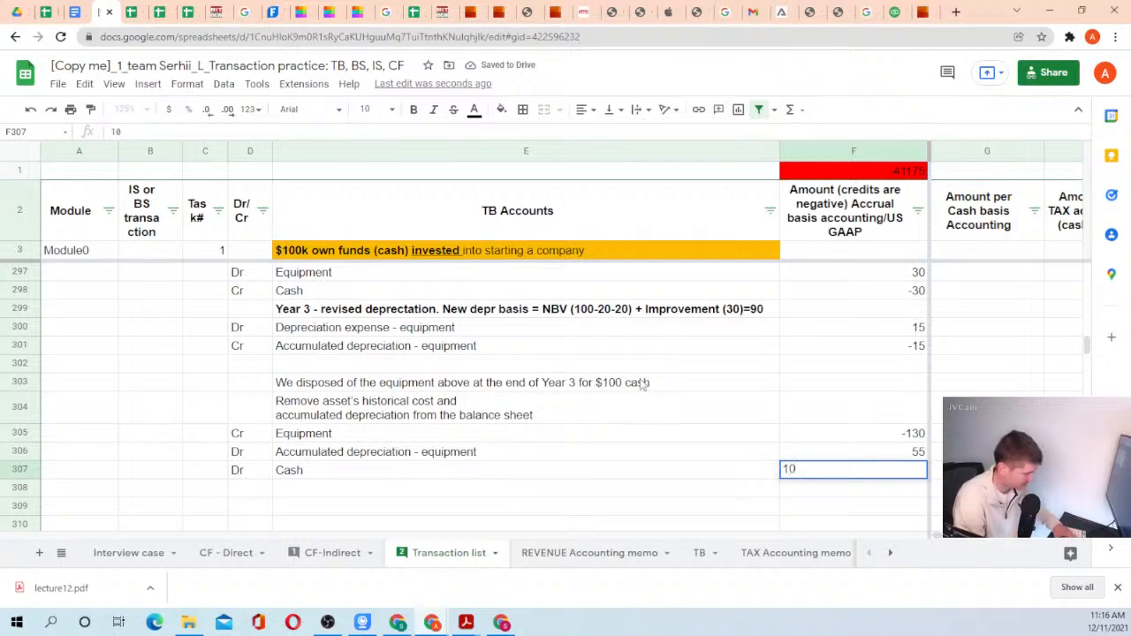
type("0")
key("Return")
key("Up")
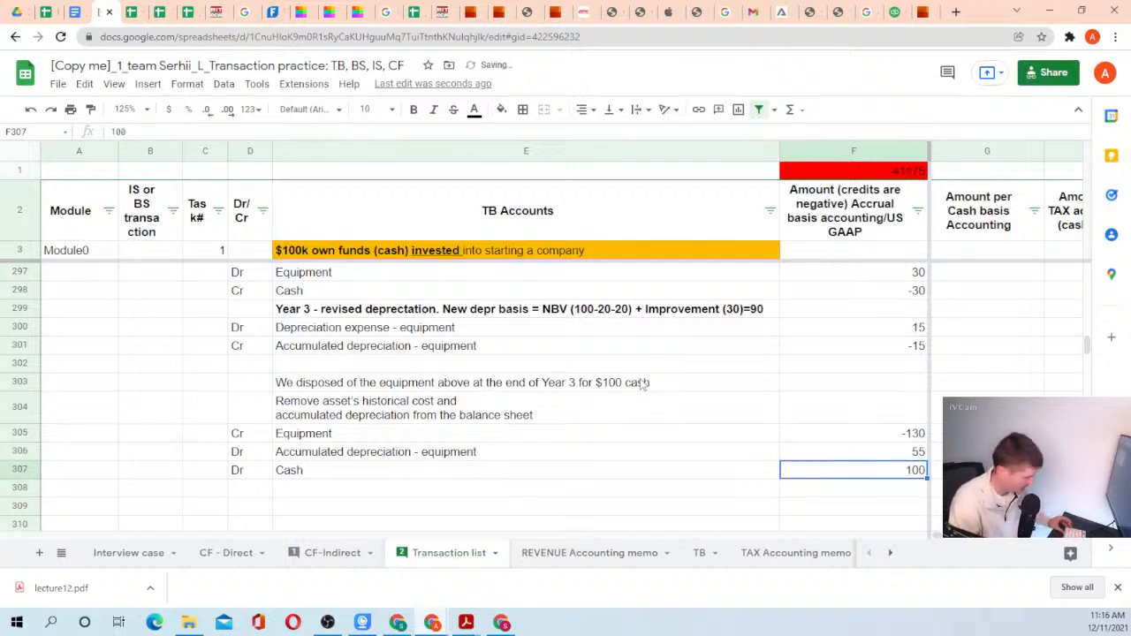
Move the cash debit line in D307:F307 down one row to row 308.
key("shift+Left")
key("shift+Left")
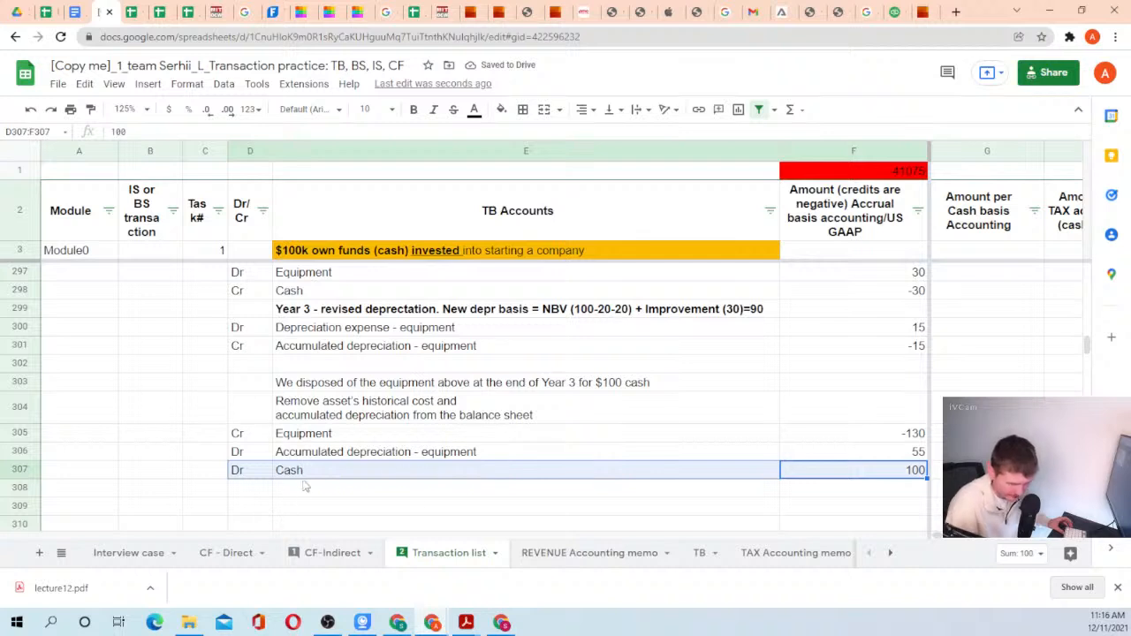
left_click_drag(319, 478, 321, 491)
Enter the heading "Reflect proceeds" in E307 above the cash debit line.
left_click(315, 471)
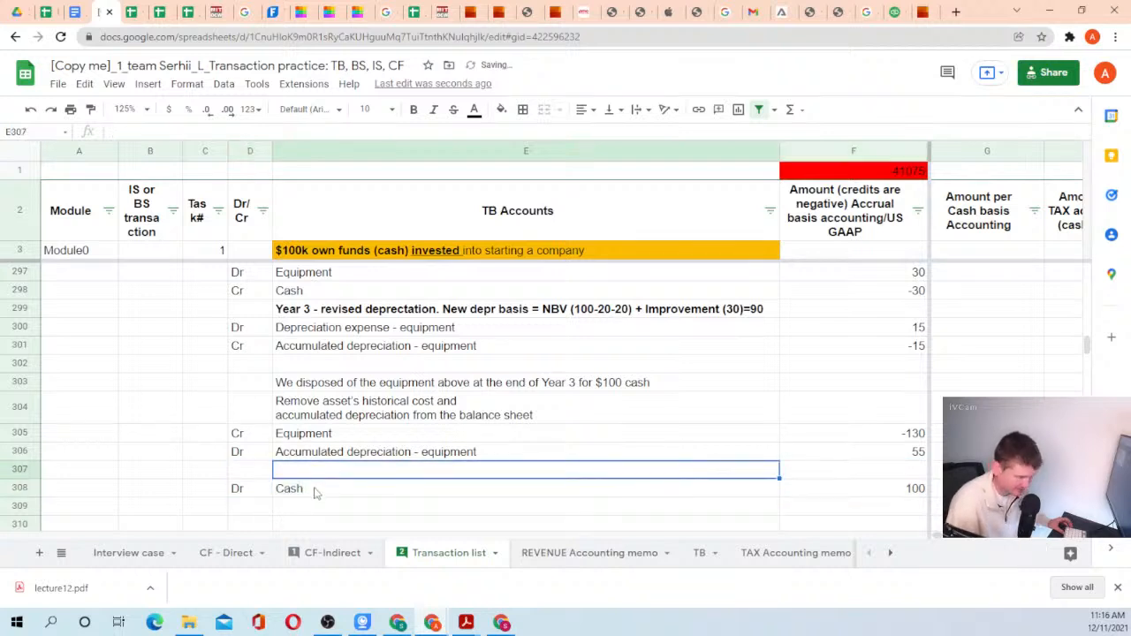
type("Reflect p")
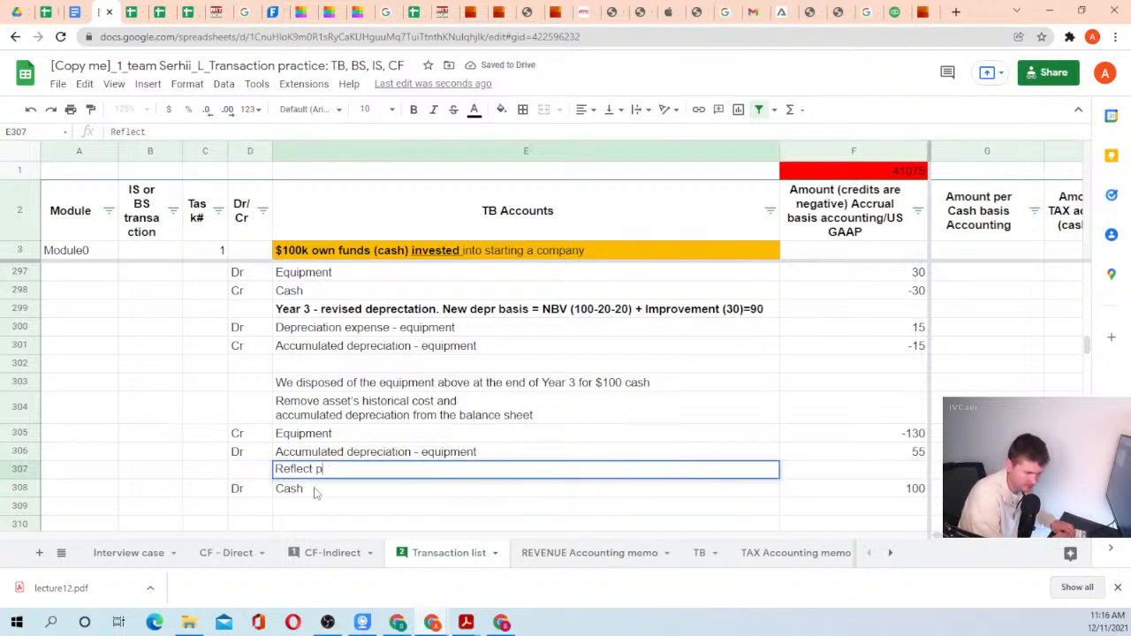
type("roceeds")
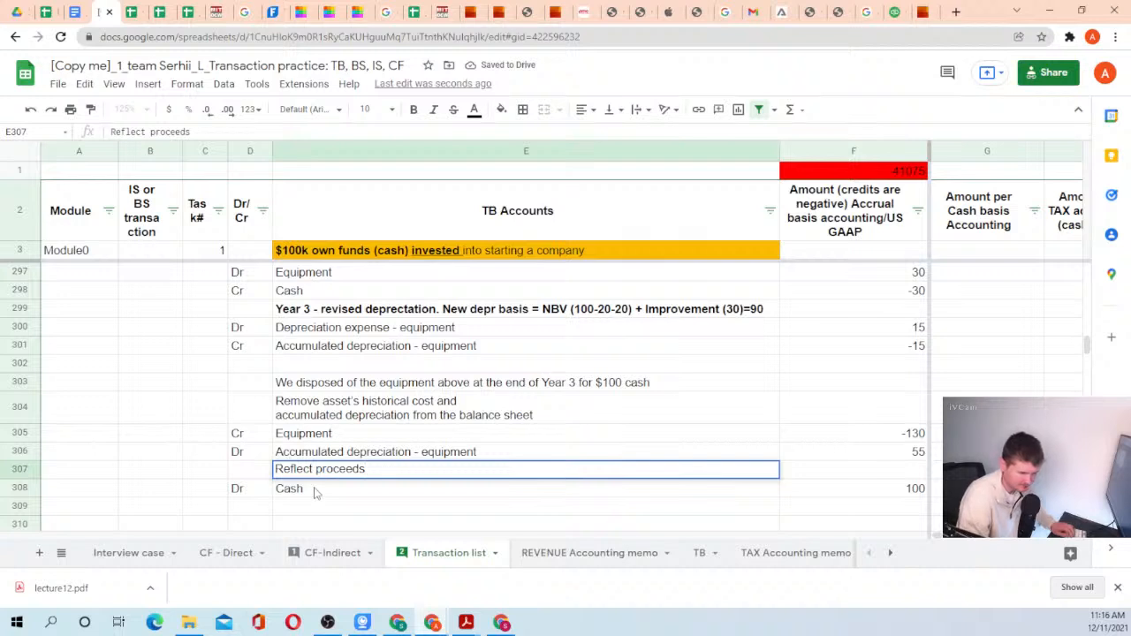
key("Return")
Check the sum of the disposal entry amounts in F305:F308, from the equipment credit through the cash debit.
key("Up")
key("Down")
key("Down")
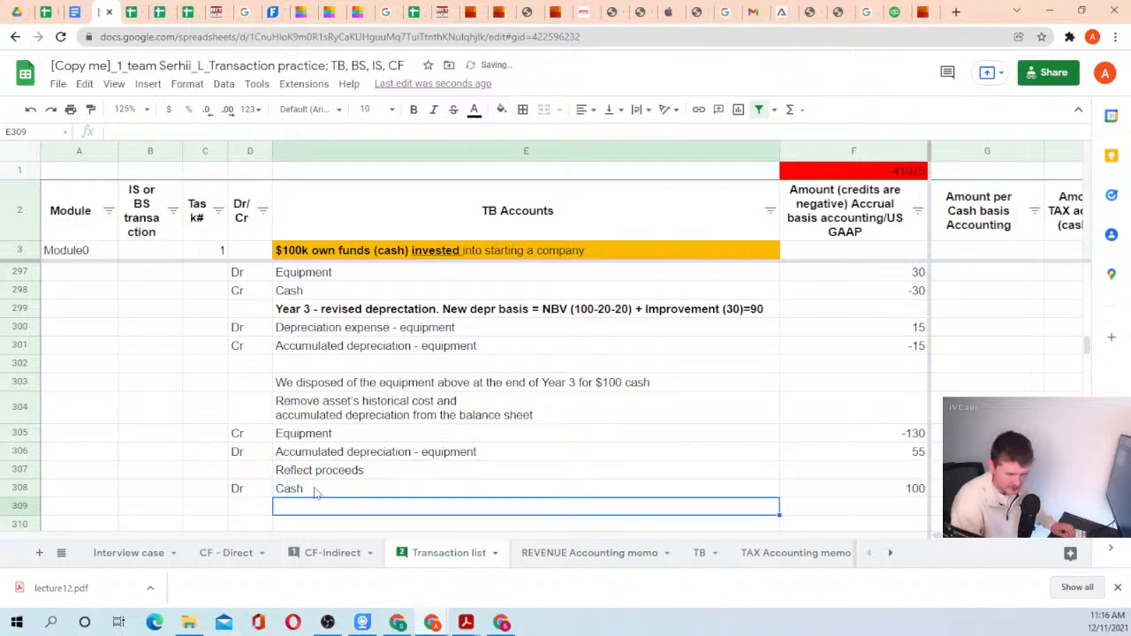
key("Up")
key("Right")
key("shift+Up")
key("shift+Up")
key("shift+Up")
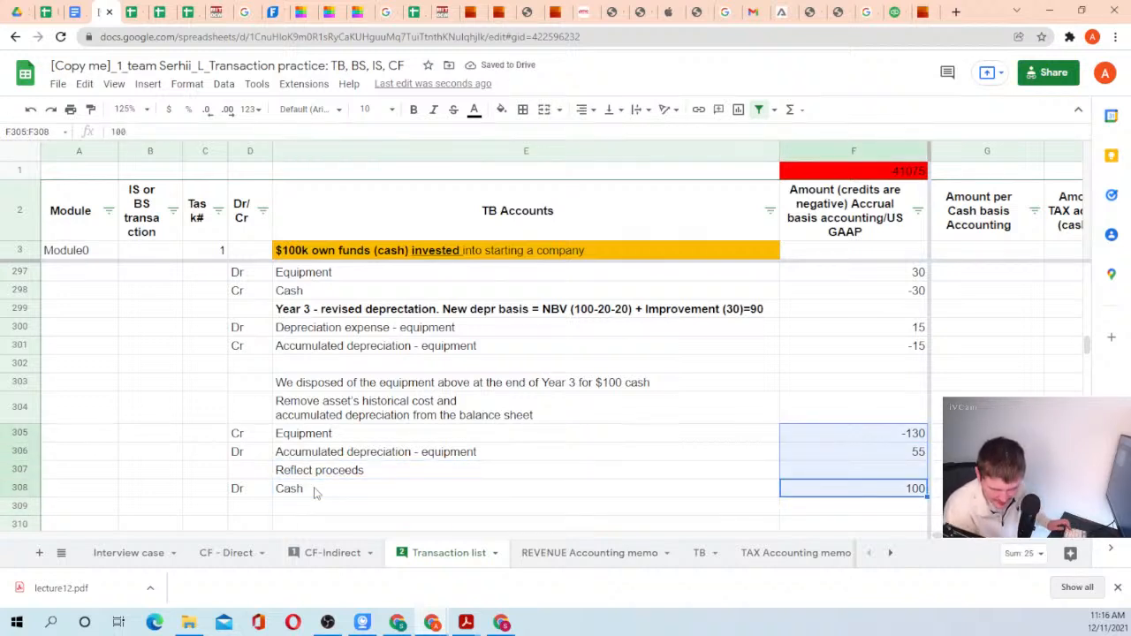
Compare the net of the equipment and accumulated depreciation amounts in F305:F306 with the cash proceeds in F308.
key("Up")
key("Up")
key("Up")
key("Up")
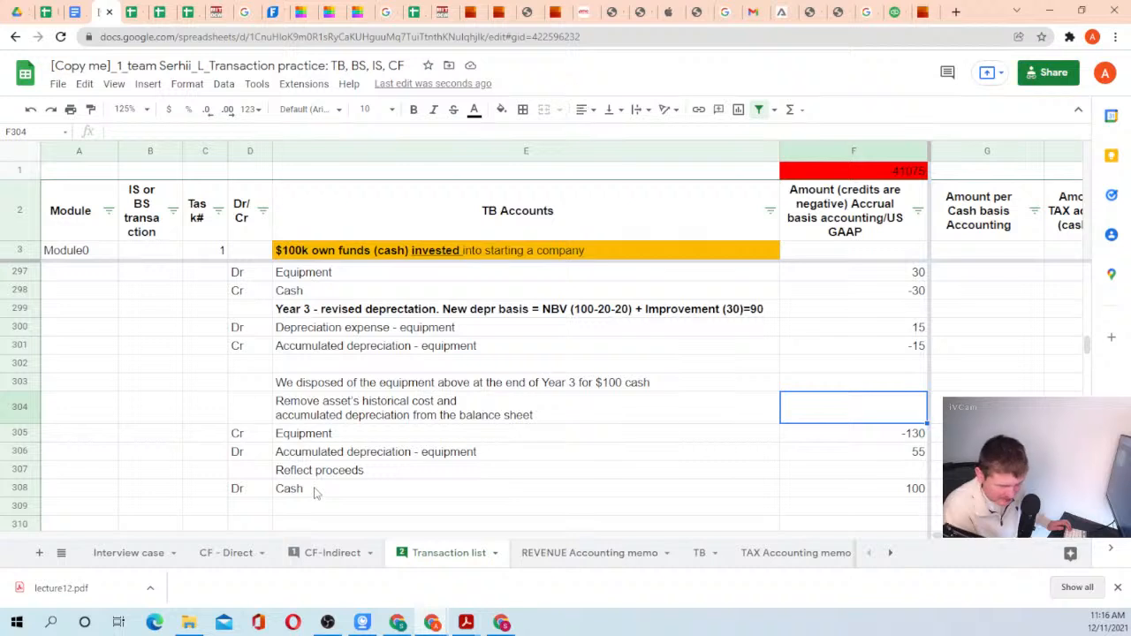
key("Down")
key("shift+Down")
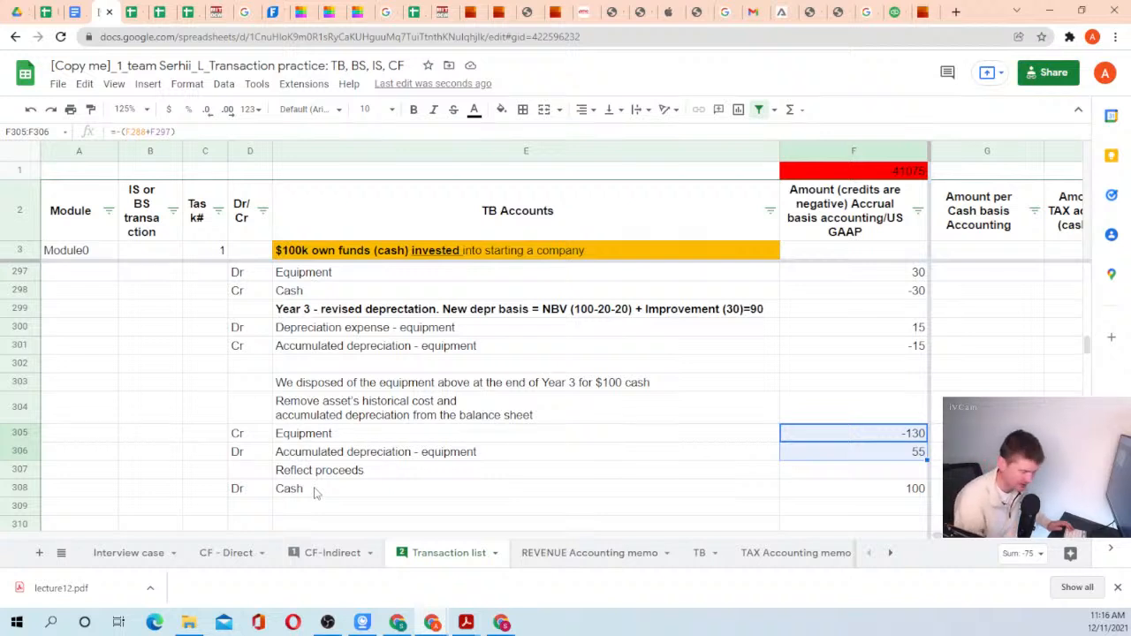
key("Down")
key("Down")
key("Down")
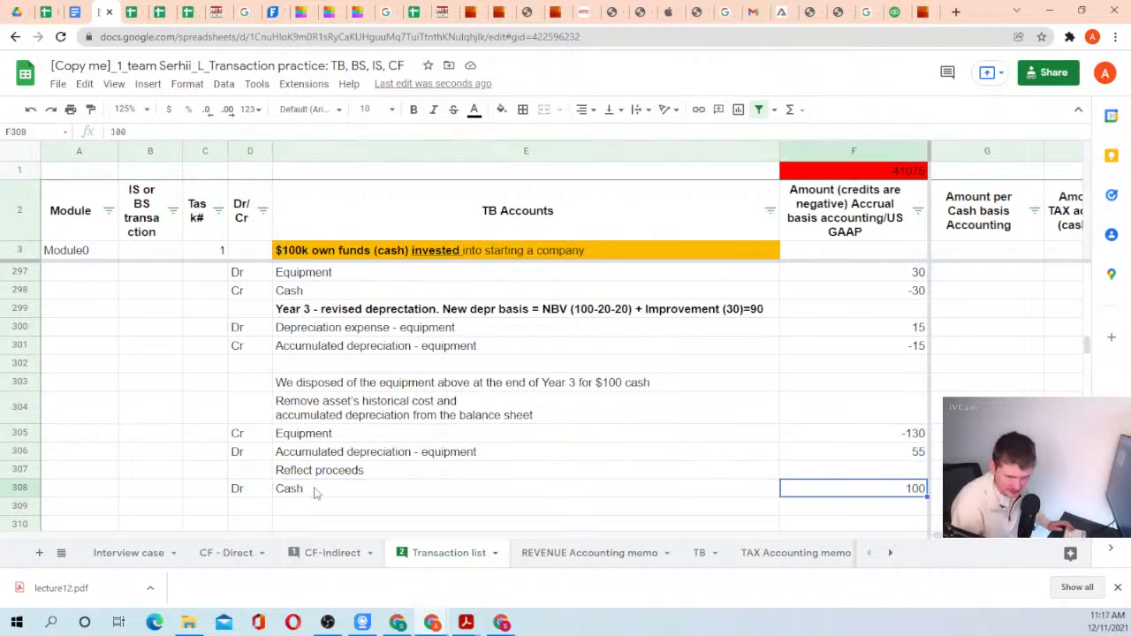
Total the amounts in F305:F308 to find how far the disposal entry is out of balance.
key("Up")
key("Up")
key("Up")
key("shift+Down")
key("shift+Down")
key("shift+Down")
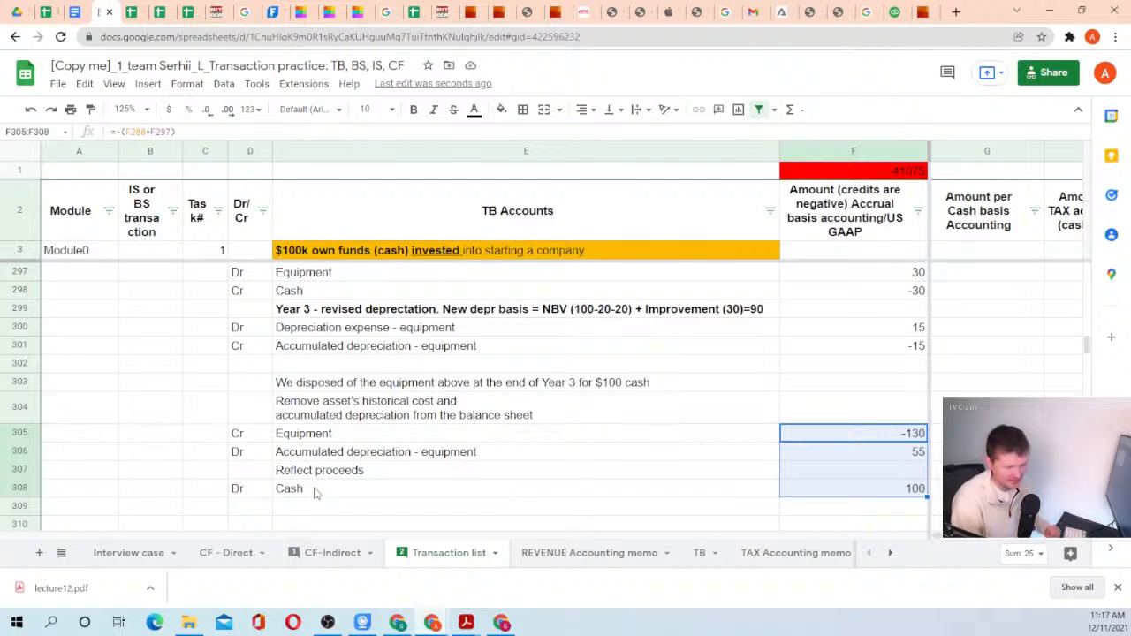
Mark D309, directly below the cash debit line, as a credit with "Cr".
key("Left")
key("Left")
key("Down")
key("Down")
key("Down")
key("Down")
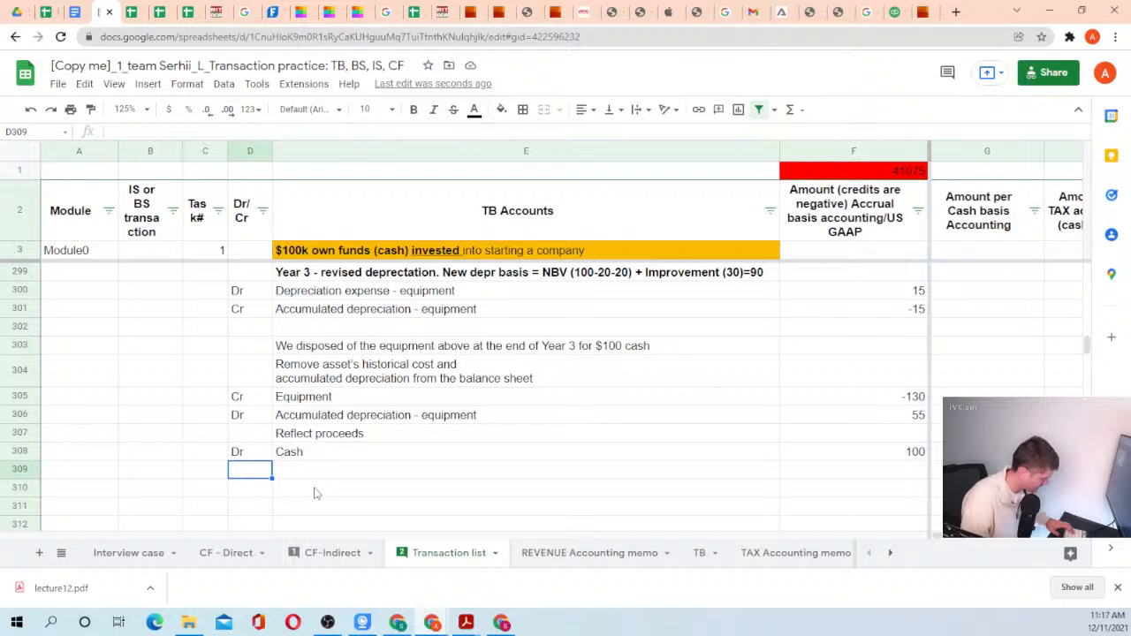
type("Cr")
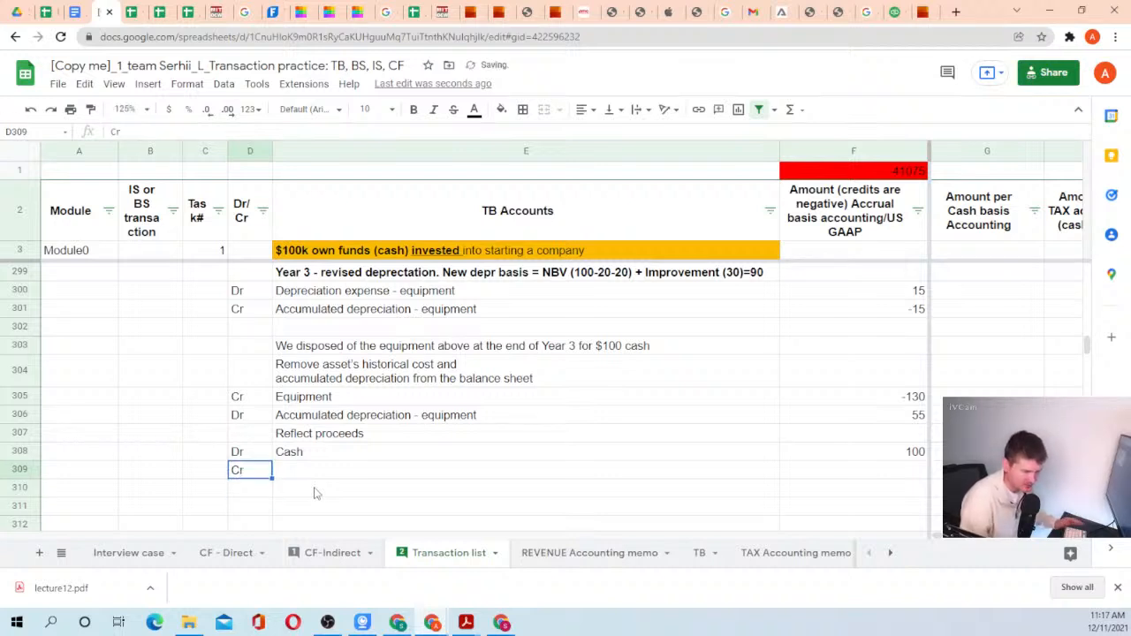
key("Tab")
Recheck the total of F305:F308 to determine the amount needed on the new credit line.
key("Up")
key("Up")
key("Up")
key("Up")
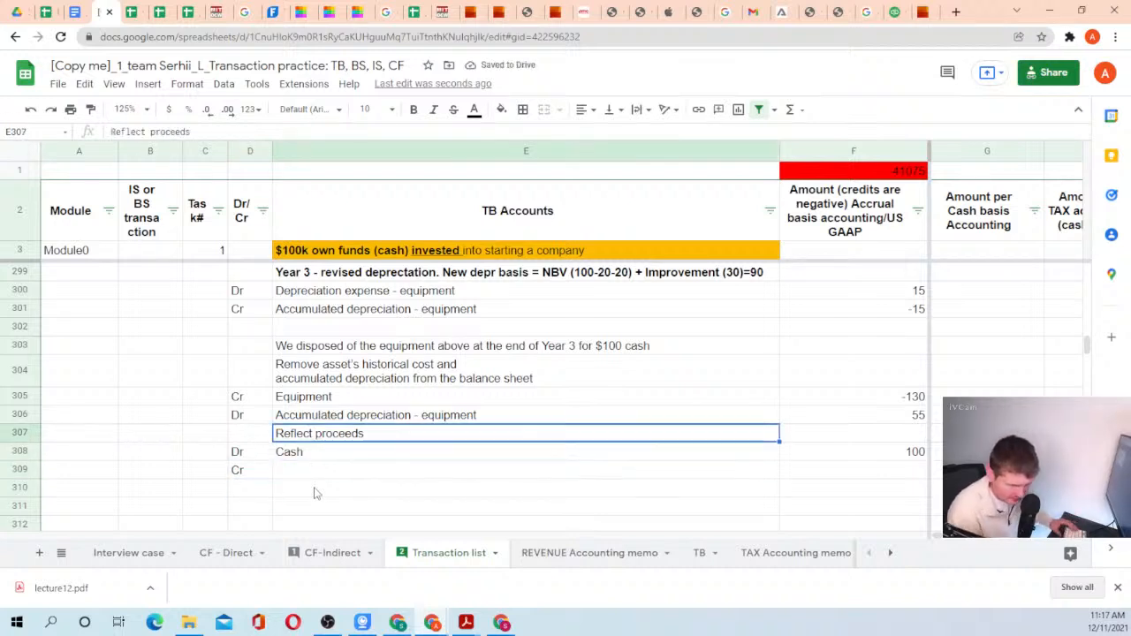
key("Right")
key("shift+Down")
key("shift+Down")
key("shift+Down")
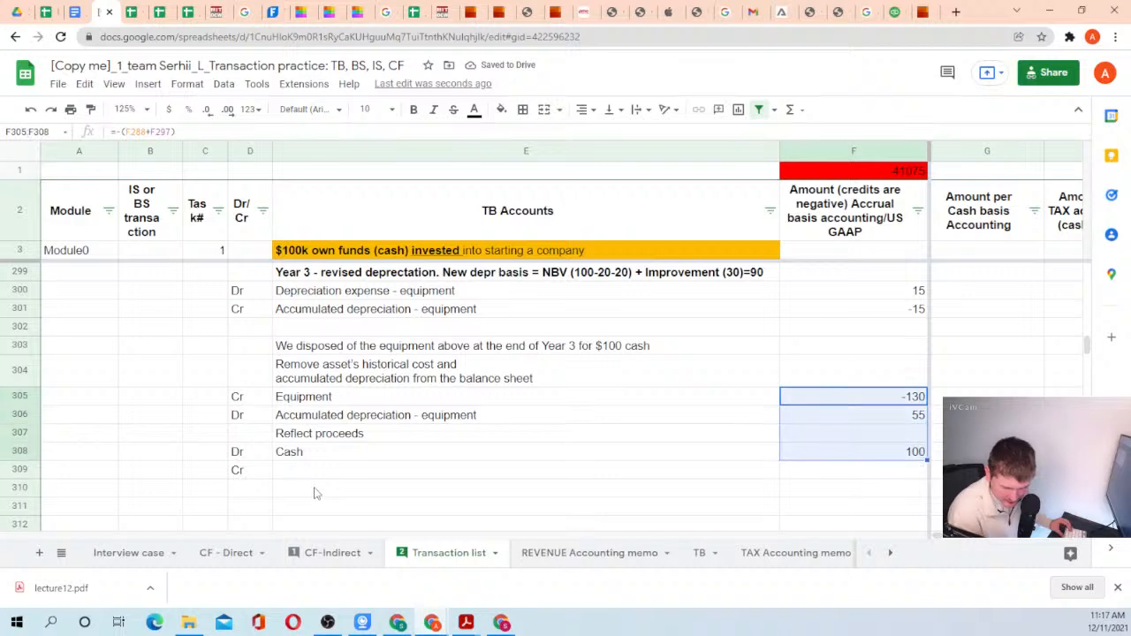
Link the account name in E309 to "Gain/loss on disposal of assets" in the TB sheet with =TB!D44.
key("Down")
key("Down")
key("Down")
key("Left")
key("Left")
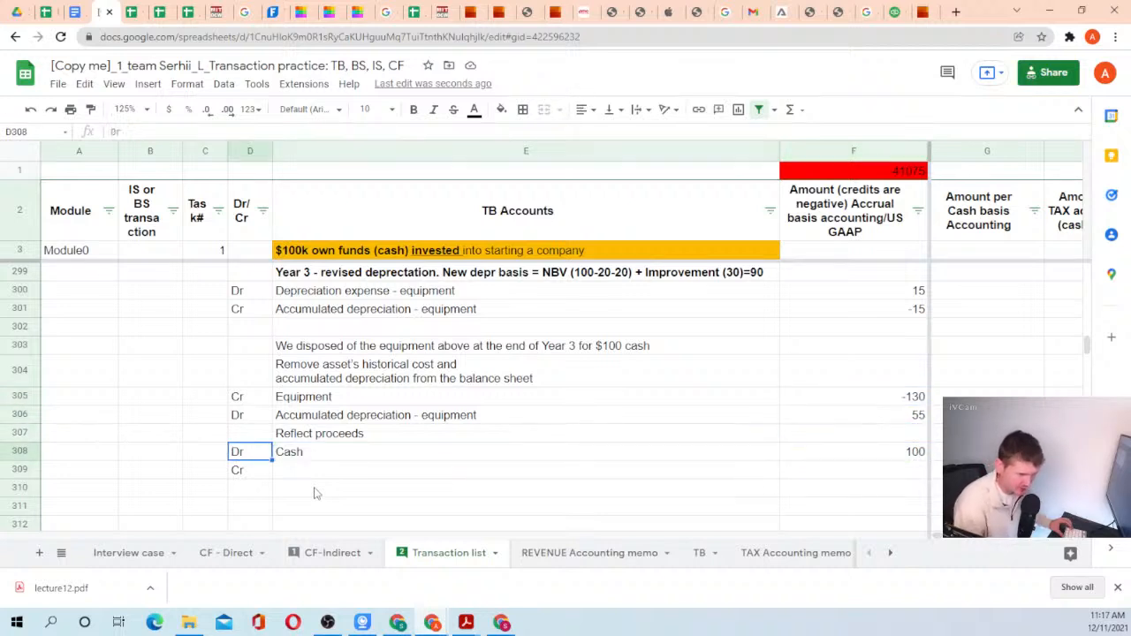
key("Right")
key("Down")
type("=")
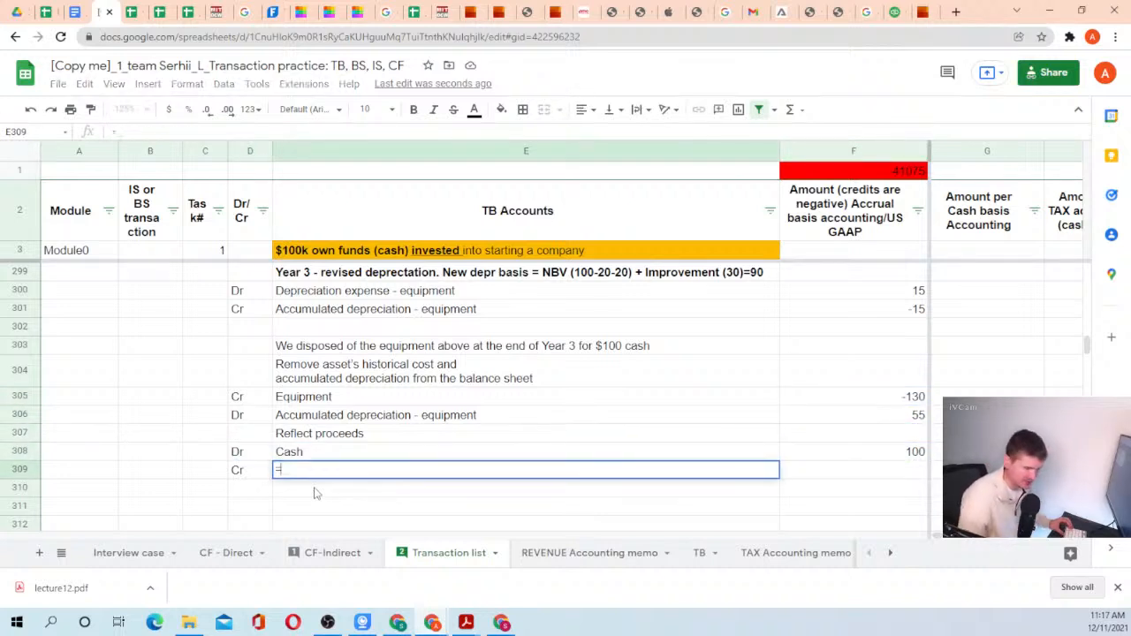
left_click(700, 555)
scroll(772, 411, "down", 6)
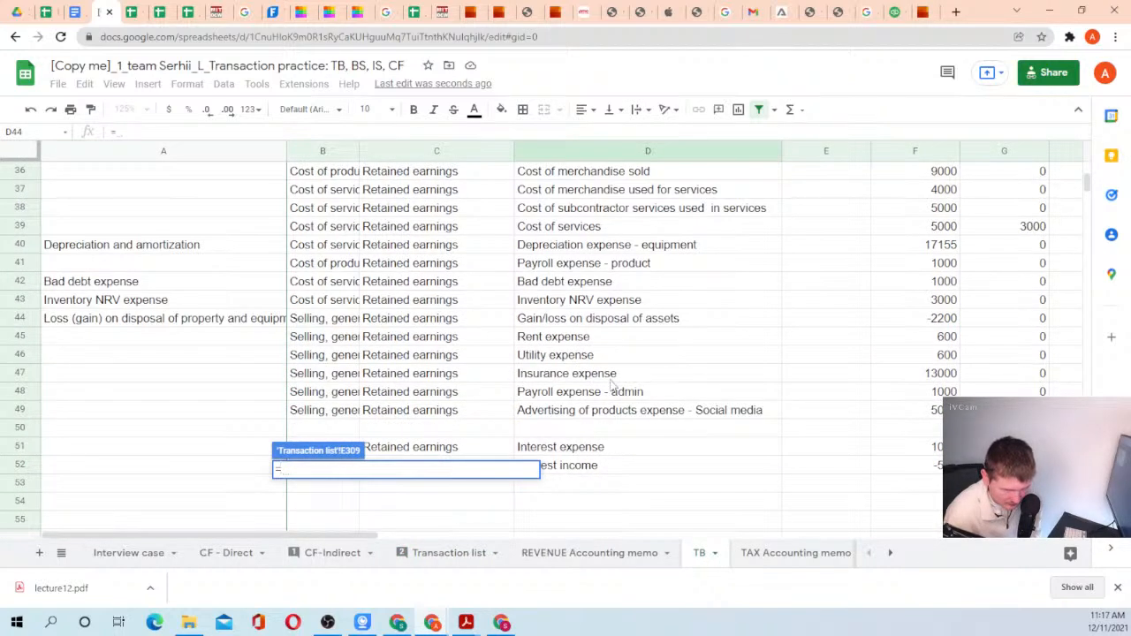
left_click(598, 318)
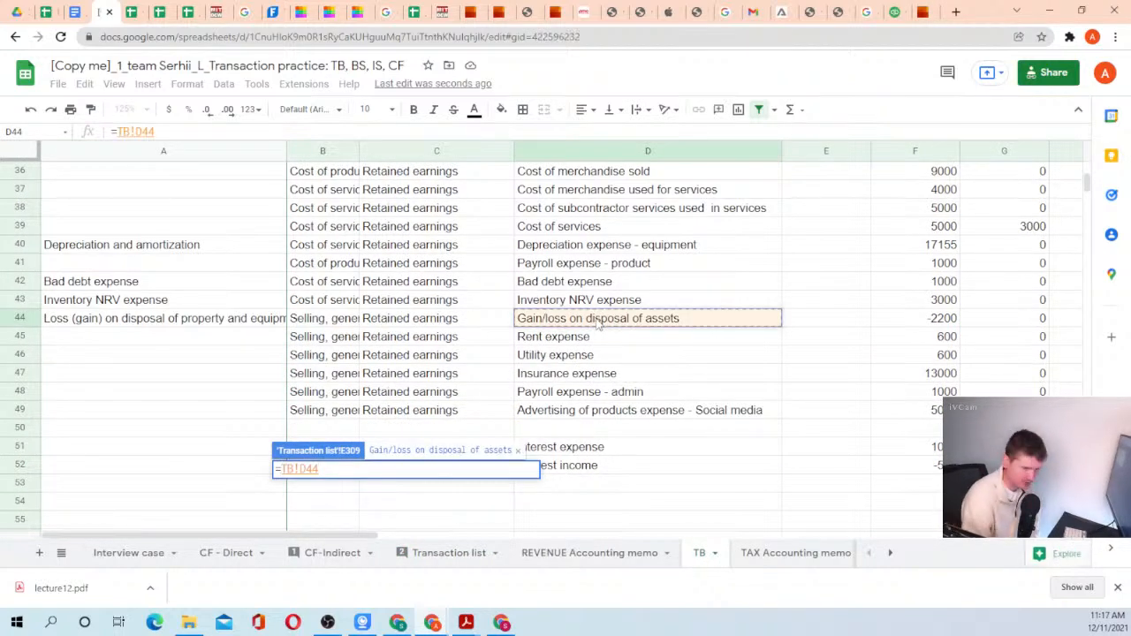
key("Return")
key("Right")
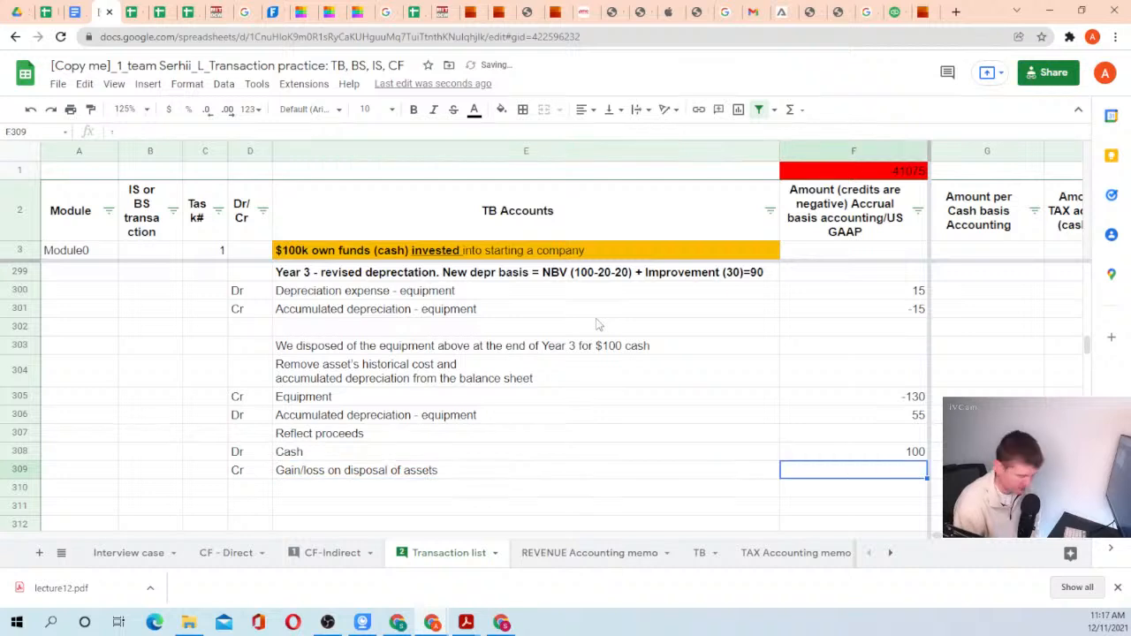
Calculate the balancing gain/loss amount in F309 as the negative sum of F305:F308.
type("=-sum(")
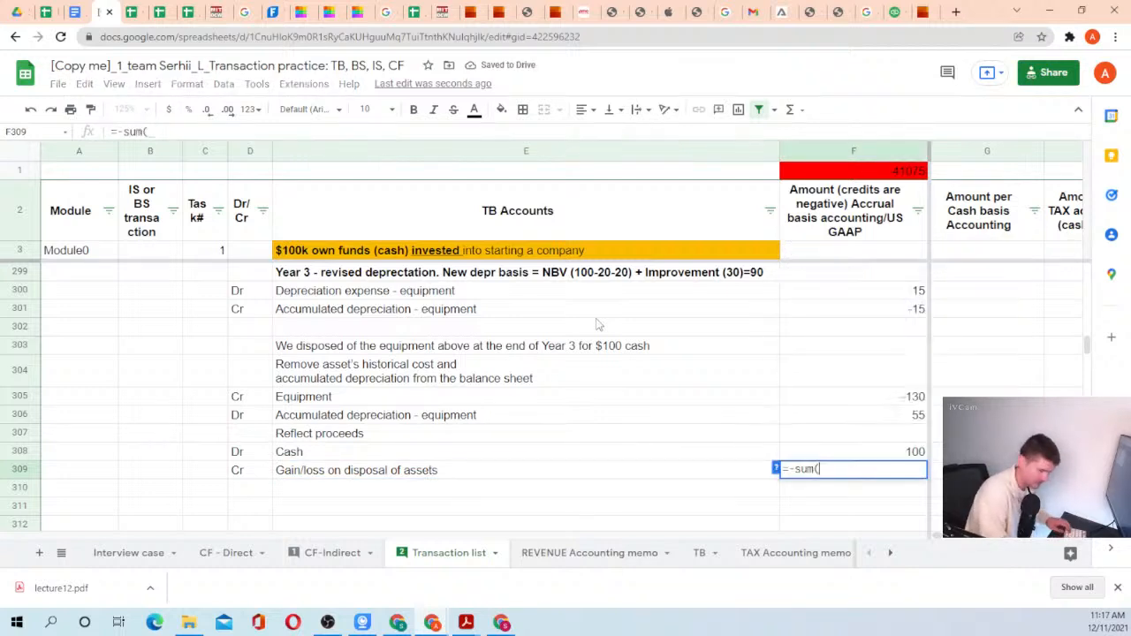
key("Up")
key("shift+Up")
key("shift+Up")
key("shift+Up")
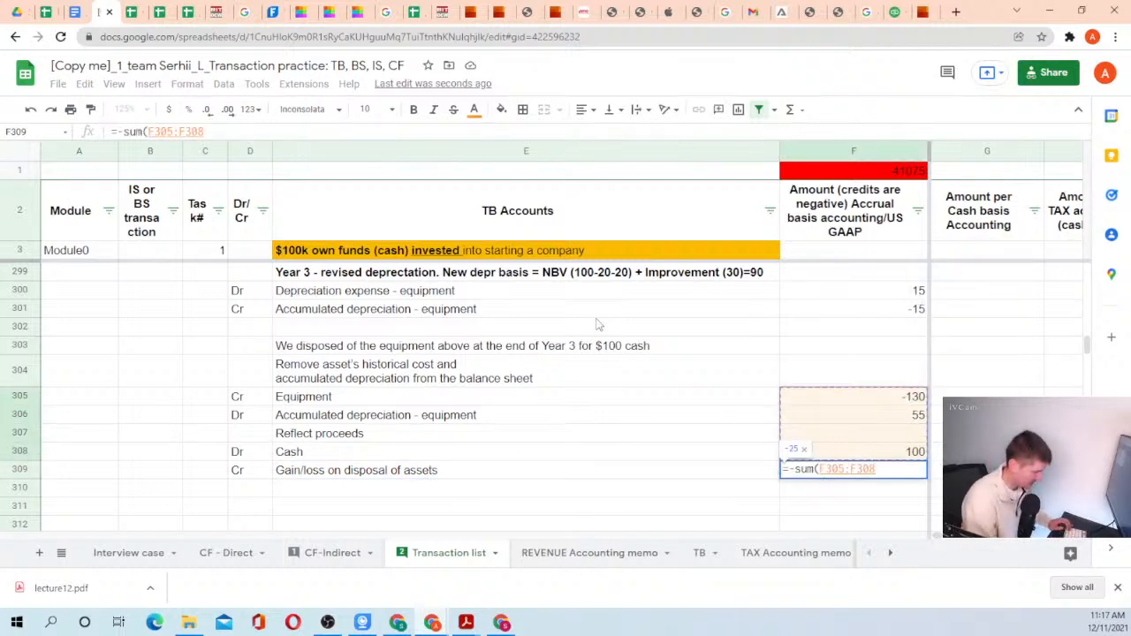
key("Return")
key("Up")
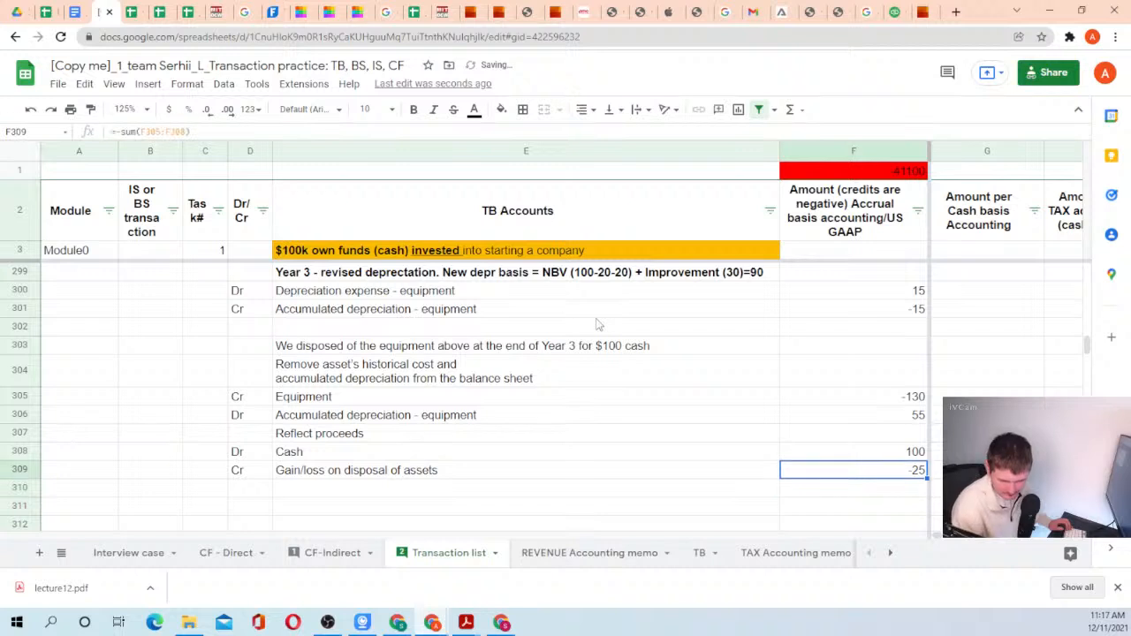
Check that the disposal entry balances by totalling F305:F309, including the gain/loss line.
key("shift+Up")
key("shift+Up")
key("shift+Up")
key("shift+Up")
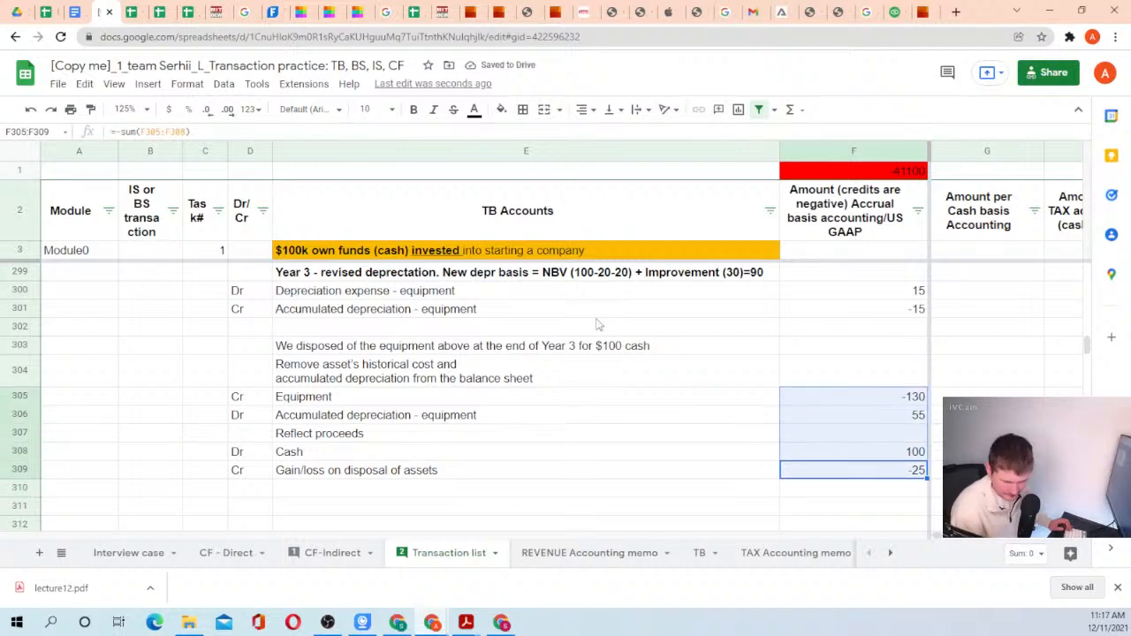
Review the disposal entry lines in column E, from the cost removal heading through the gain/loss account in row 309.
key("Left")
key("Left")
key("Up")
key("Up")
key("Up")
key("Up")
key("Up")
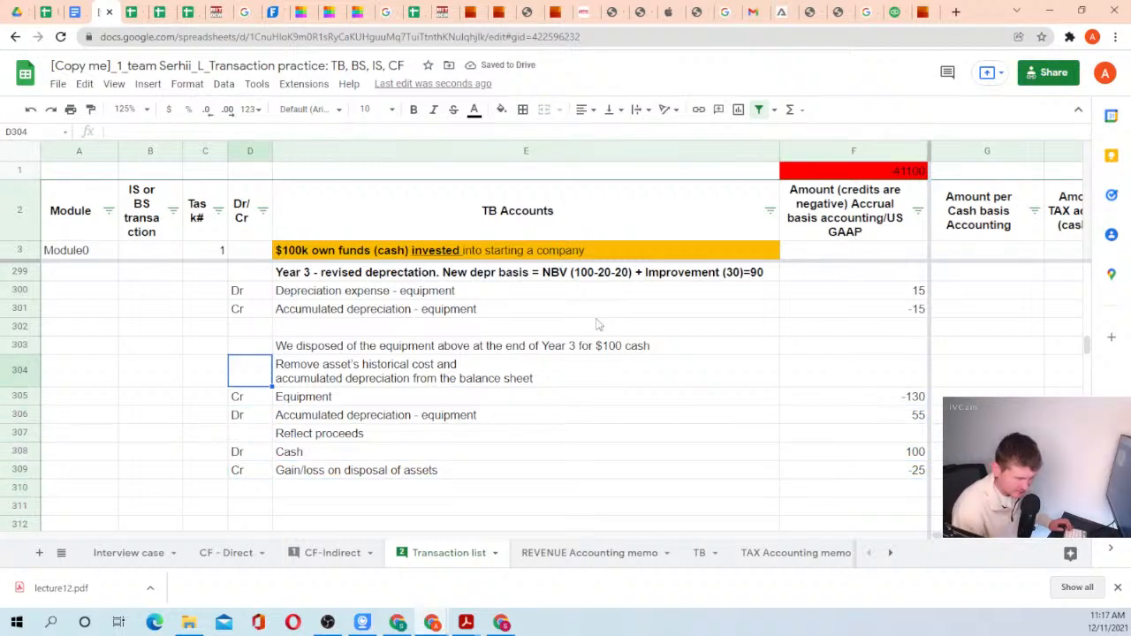
key("Right")
key("Down")
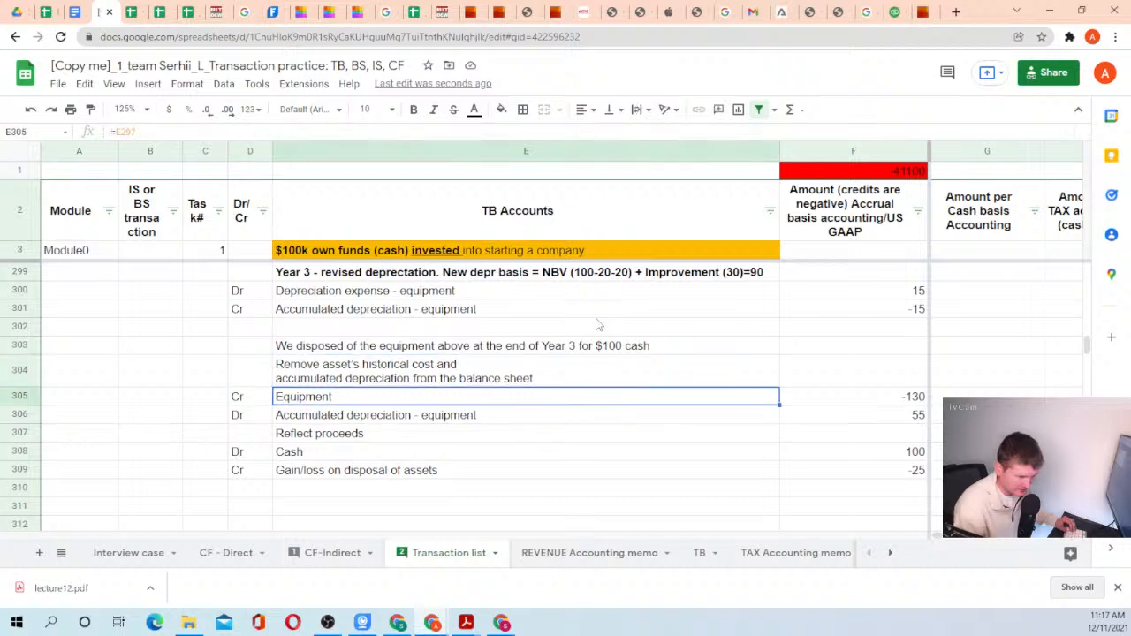
key("Down")
key("Down")
key("Up")
key("Up")
key("Up")
key("Down")
key("Down")
key("Down")
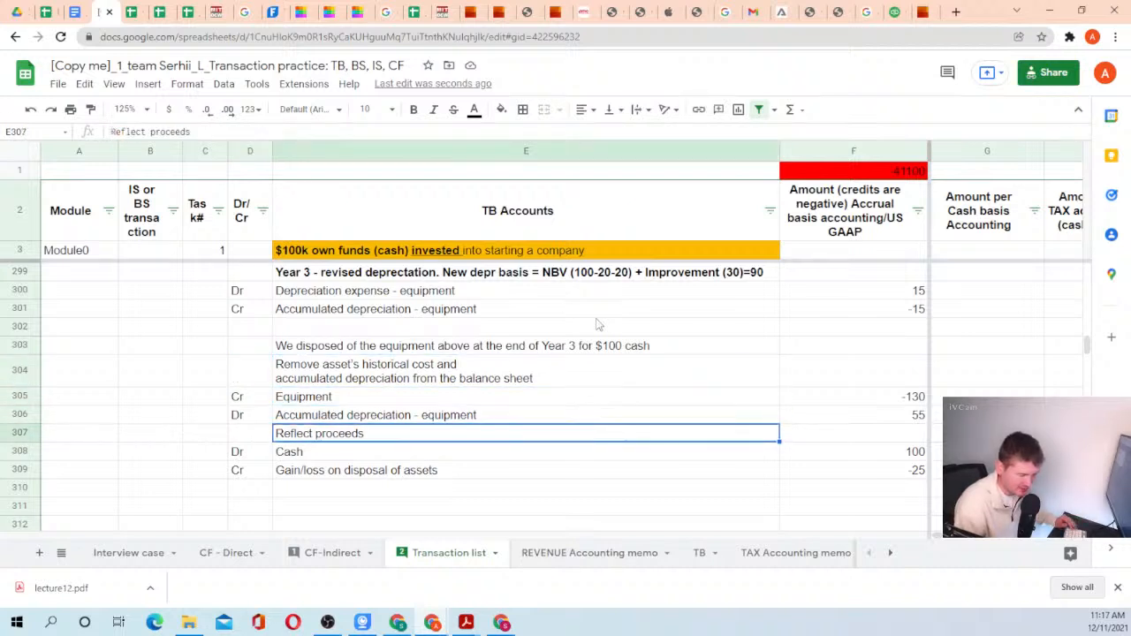
key("Up")
key("Up")
key("Up")
key("Up")
key("Down")
key("Down")
key("Down")
key("Down")
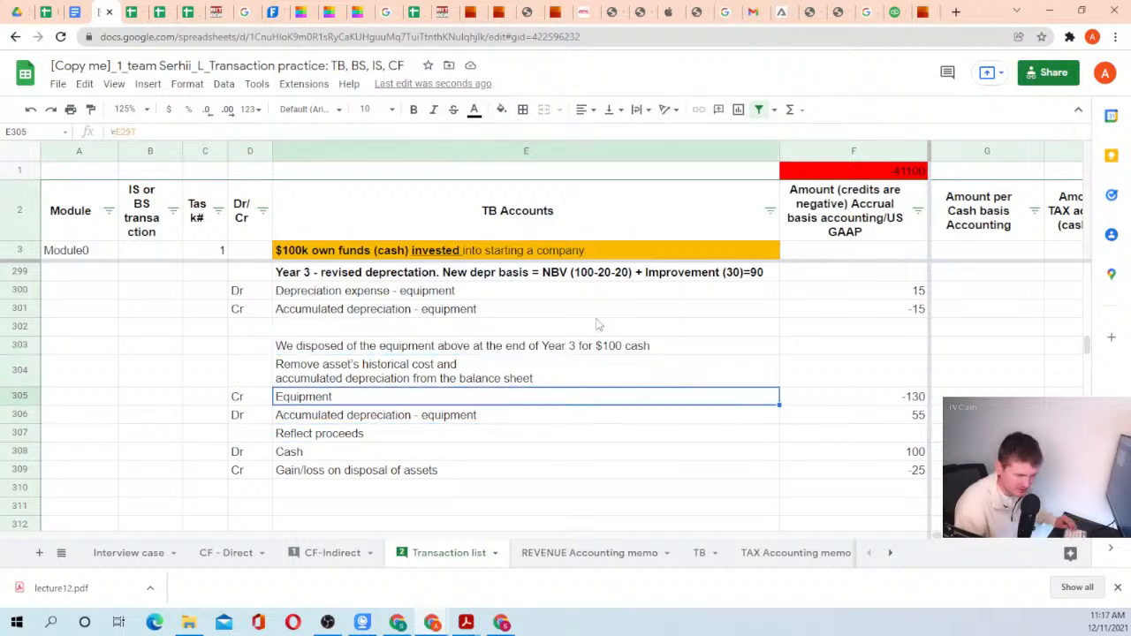
key("Down")
key("Down")
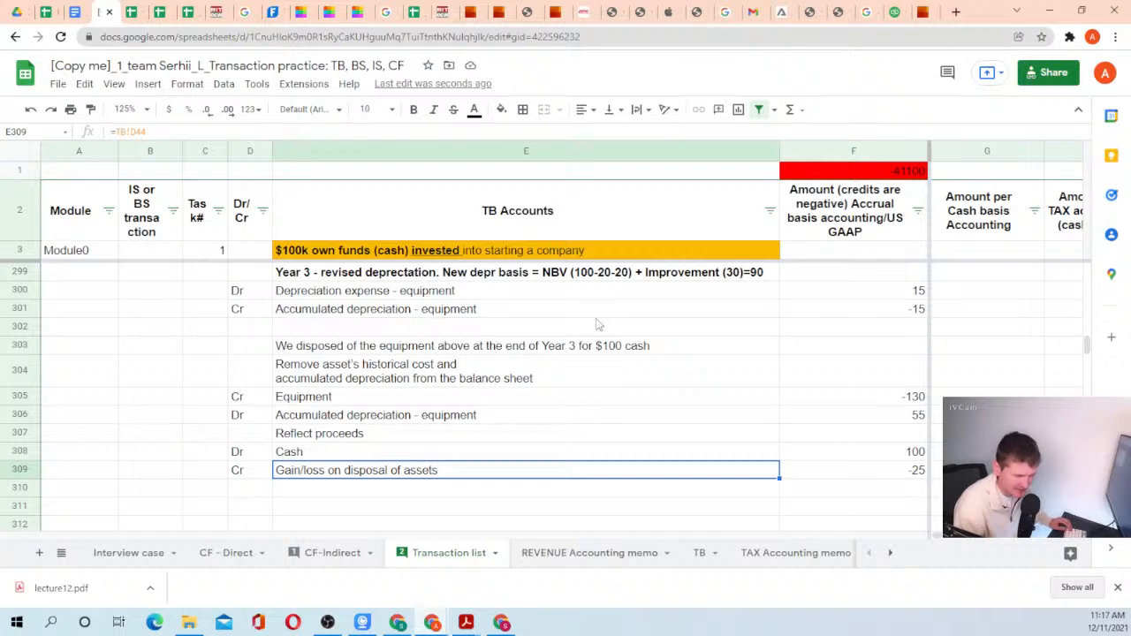
Highlight the complete disposal entry in D303:F309, from its description through the gain/loss line, and check its total.
key("Left")
key("shift+Right")
key("shift+Right")
key("shift+Up")
key("shift+Up")
key("shift+Up")
key("shift+Up")
key("shift+Up")
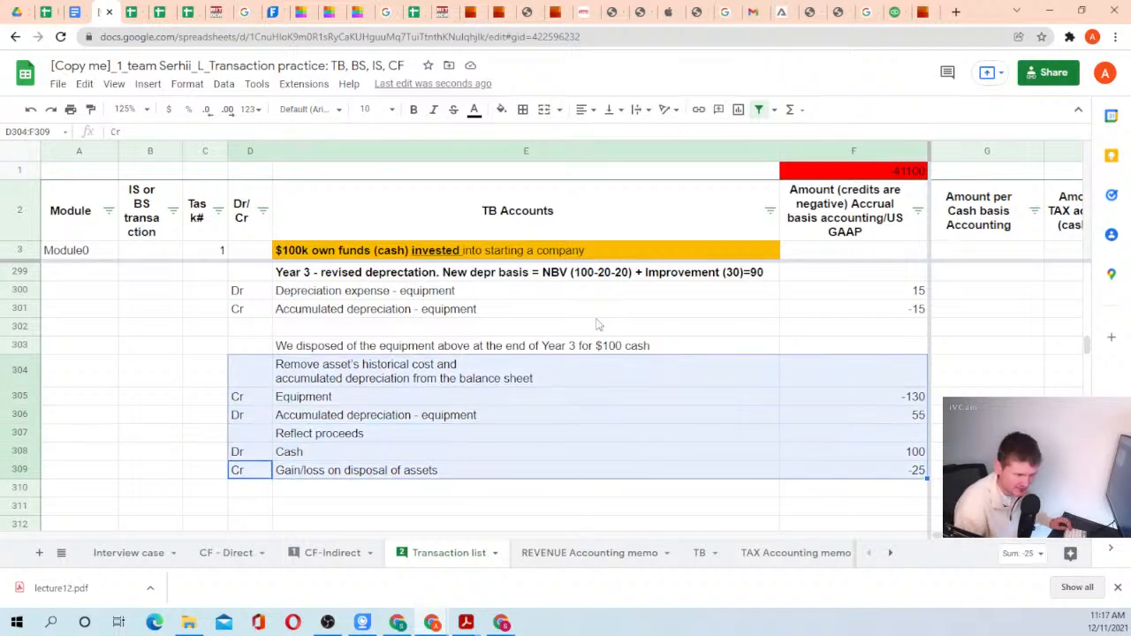
key("shift+Up")
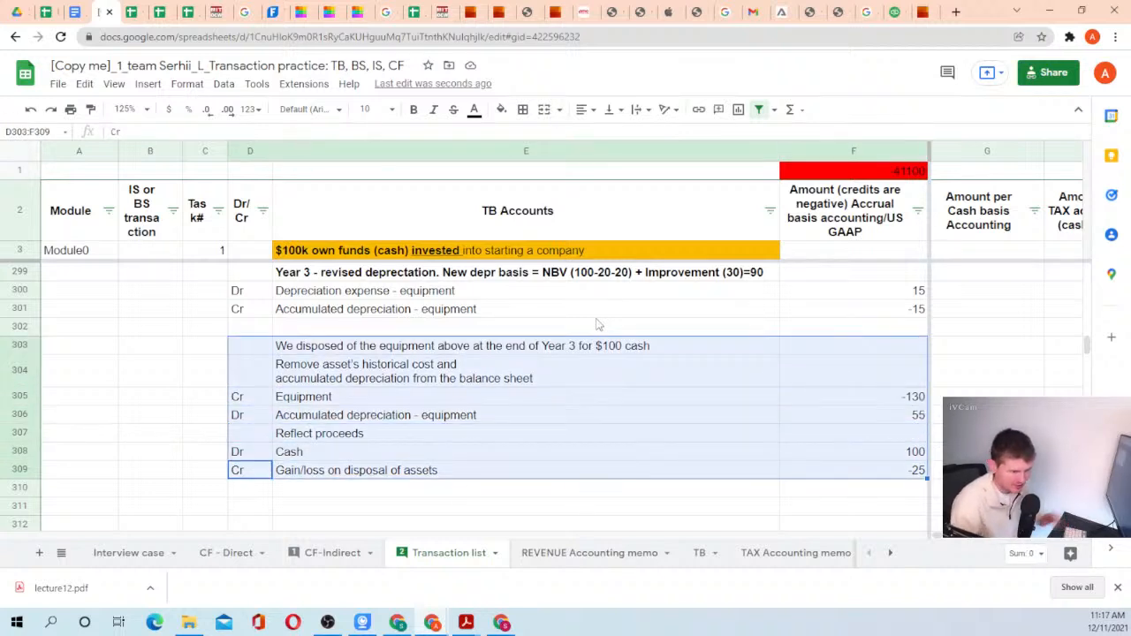
Examine the gain/loss formula in F309 and the equipment cost removal line in row 305.
left_click(451, 434)
key("Right")
key("Down")
key("Down")
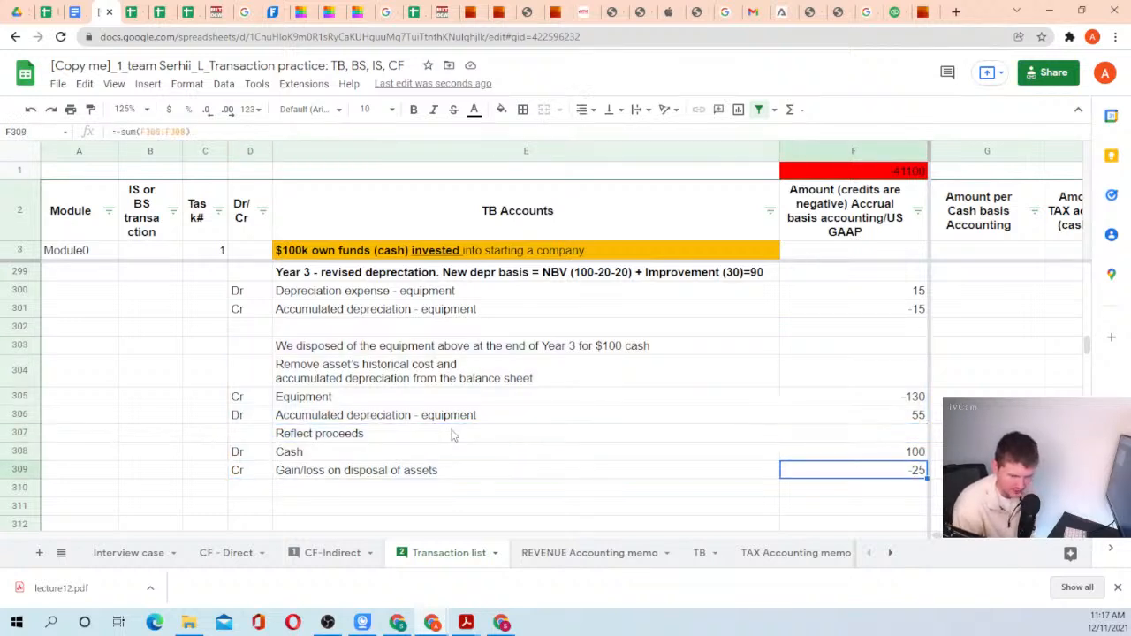
key("Up")
key("Up")
key("Up")
key("Up")
key("Up")
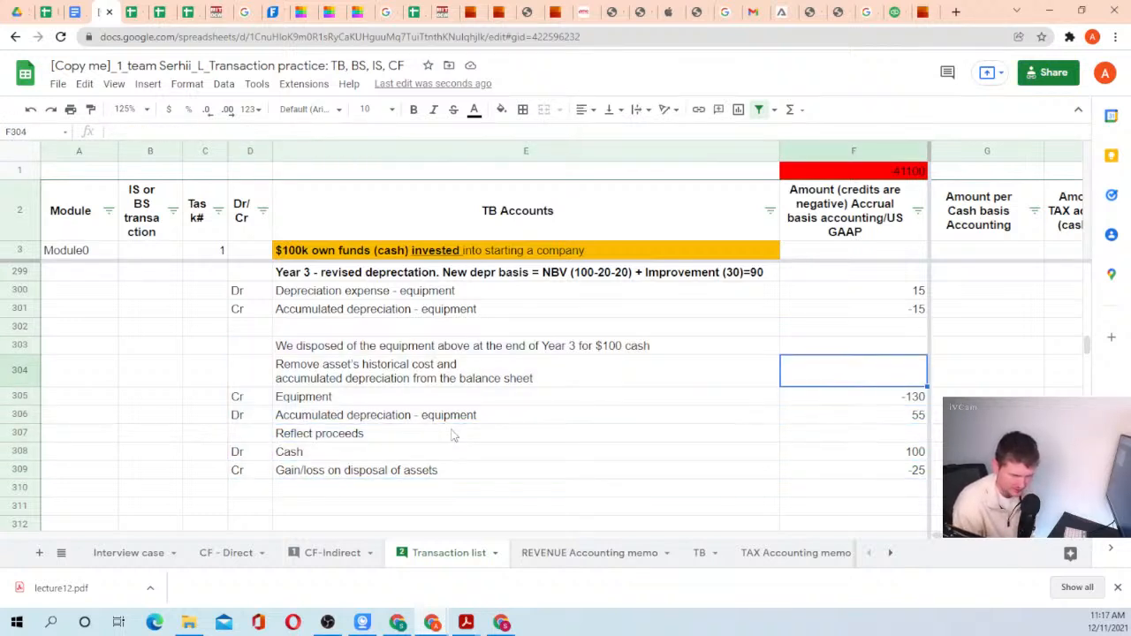
key("Left")
key("Left")
key("Down")
key("Right")
key("Right")
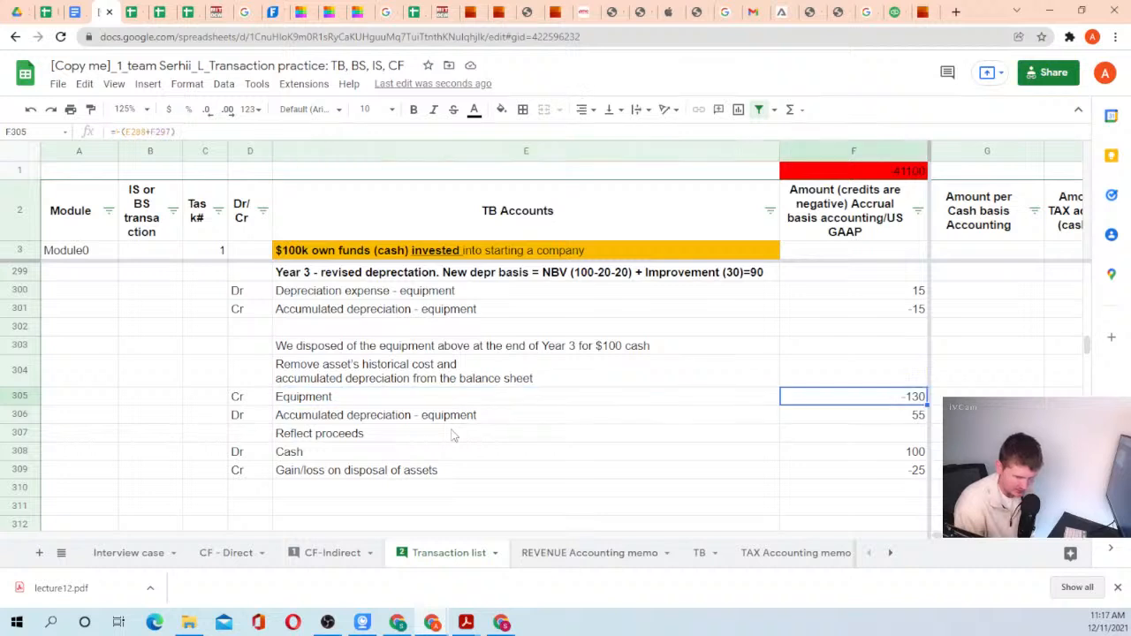
key("Left")
key("Right")
key("Left")
key("Right")
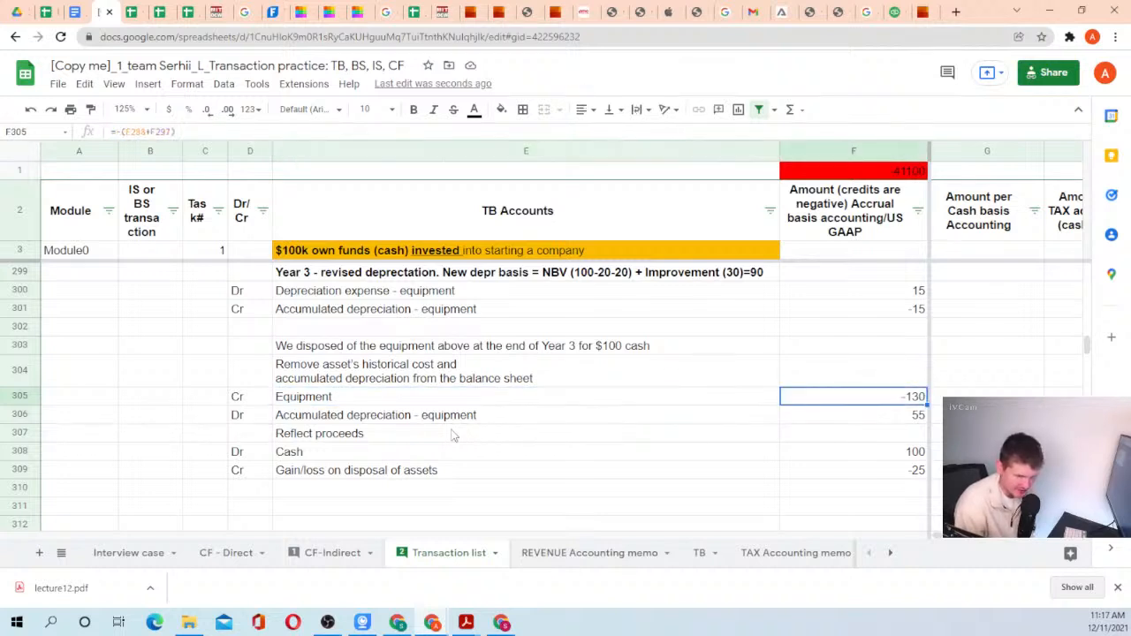
key("Left")
key("Right")
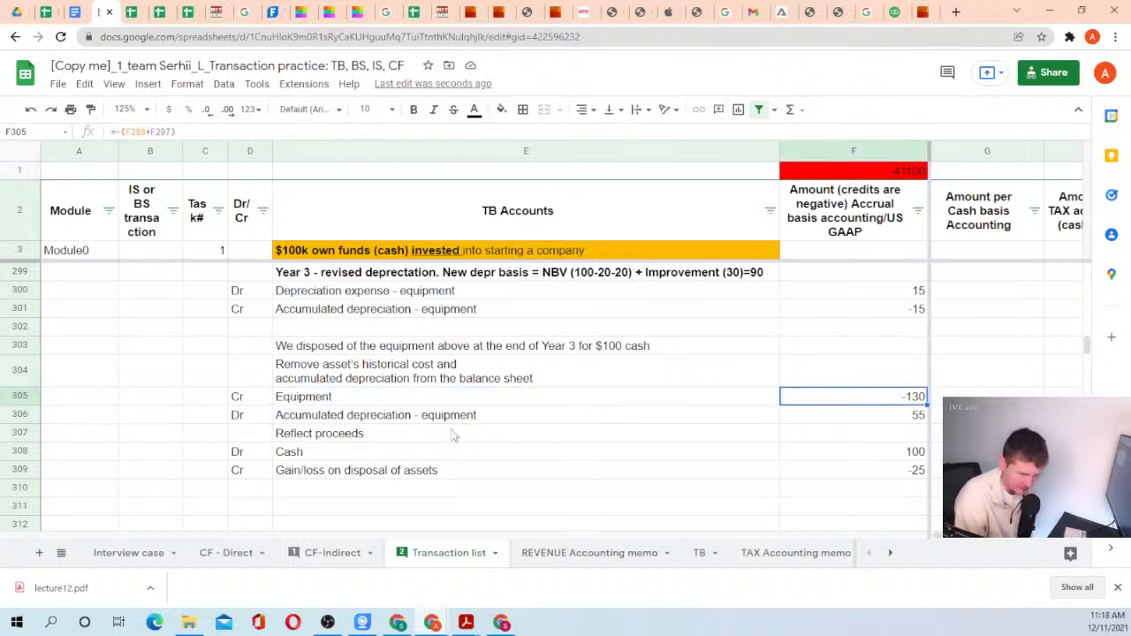
Review the accumulated depreciation debit, the cash proceeds and the gain/loss credit in rows 306 to 309.
key("Down")
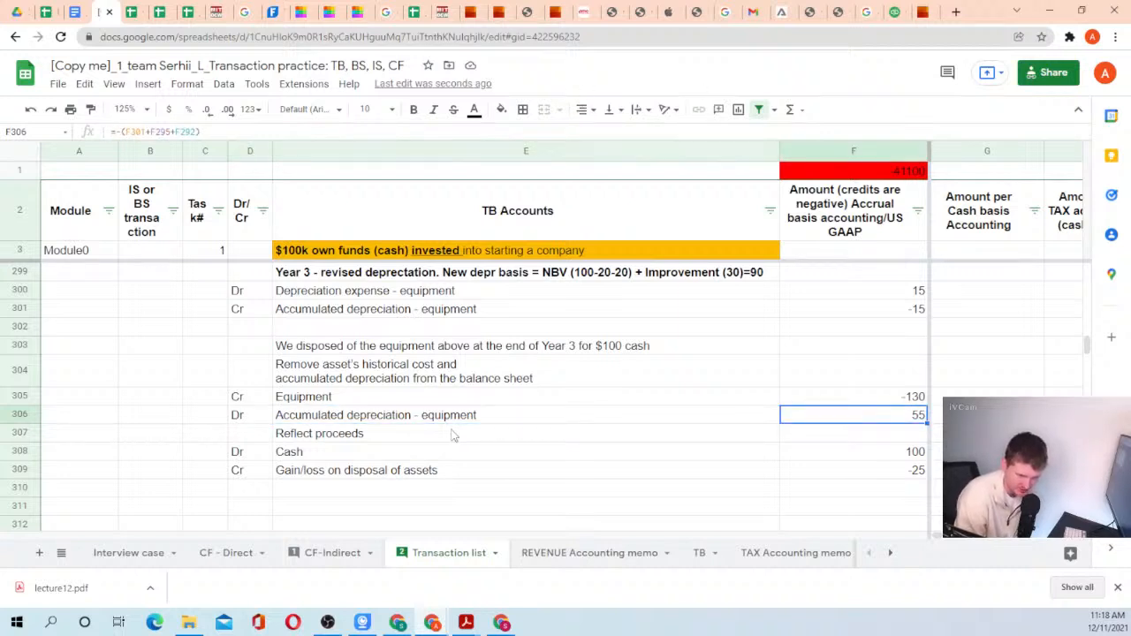
key("Left")
key("Left")
key("Down")
key("Down")
key("Right")
key("Right")
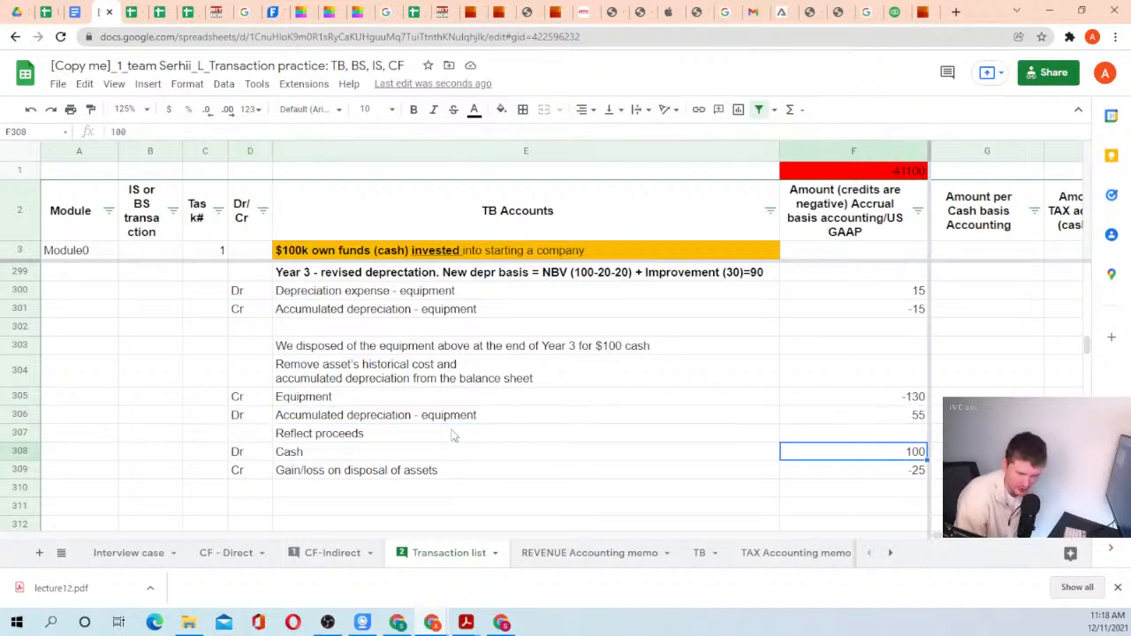
key("Left")
key("Right")
key("Down")
key("Left")
key("Left")
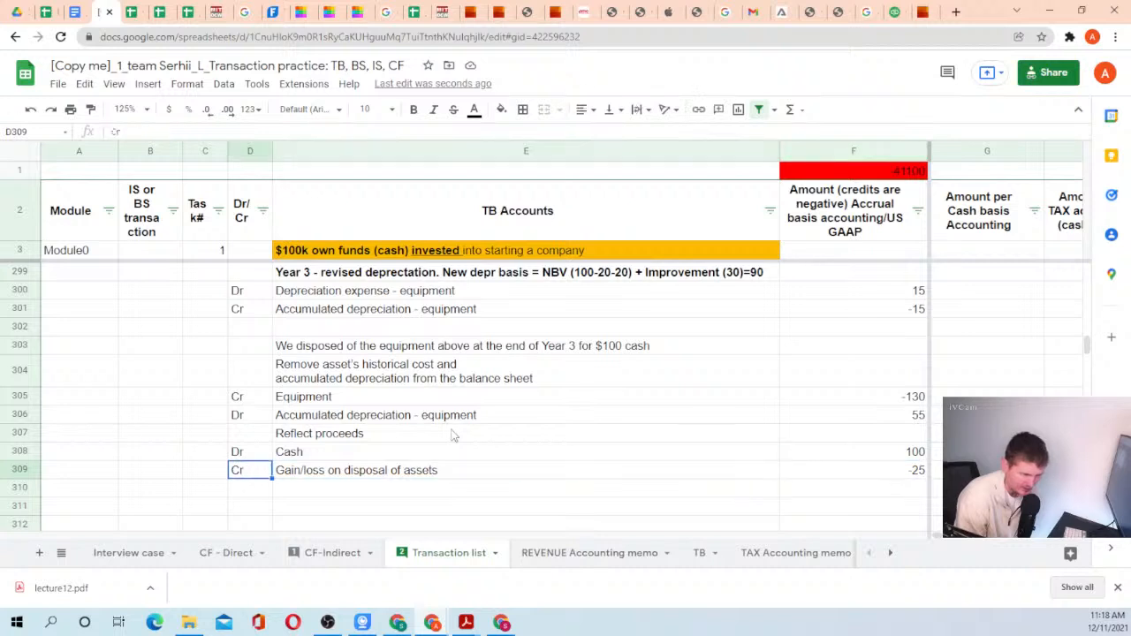
key("Right")
key("Right")
key("Right")
key("Left")
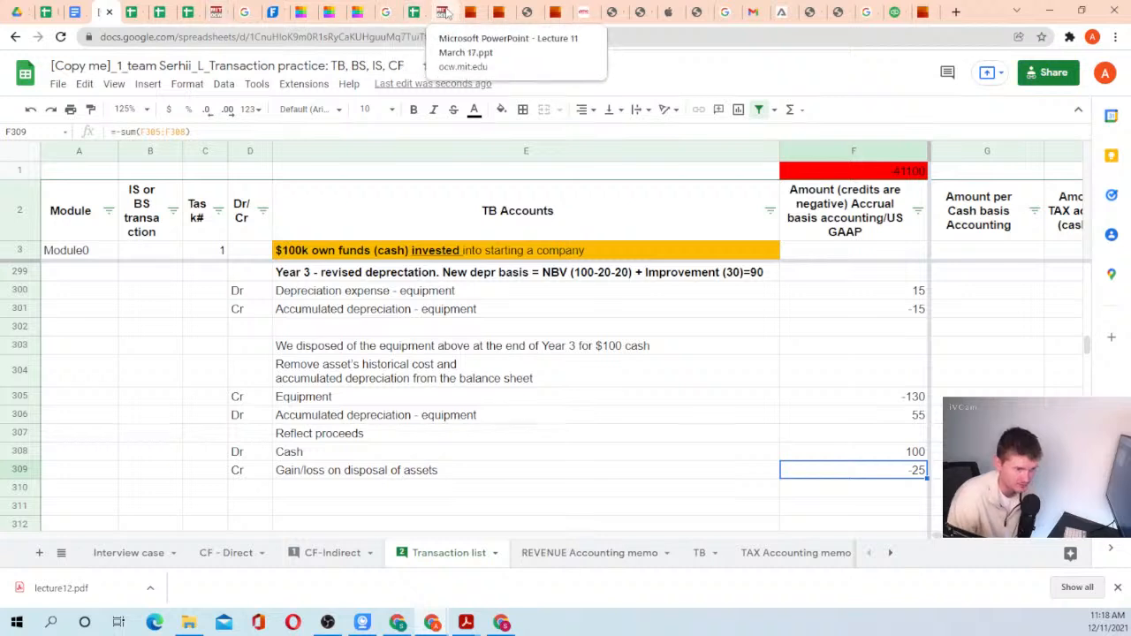
Total the disposal amounts in F305:F309, and switch to the lecture PDF slide on disposal gain or loss.
left_click_drag(867, 398, 867, 470)
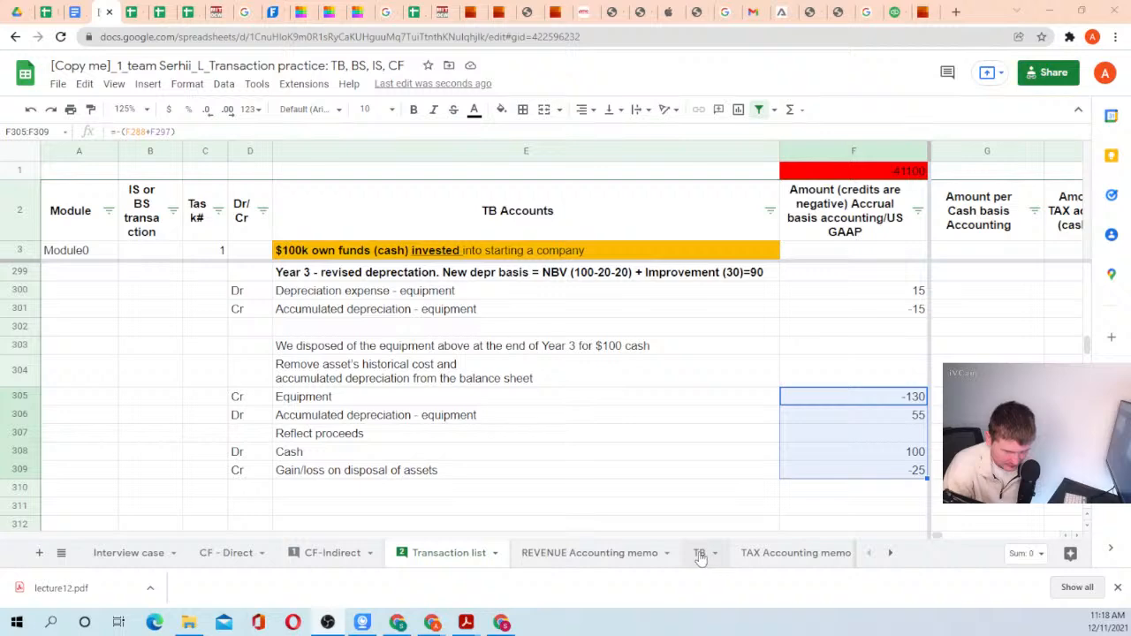
left_click(442, 13)
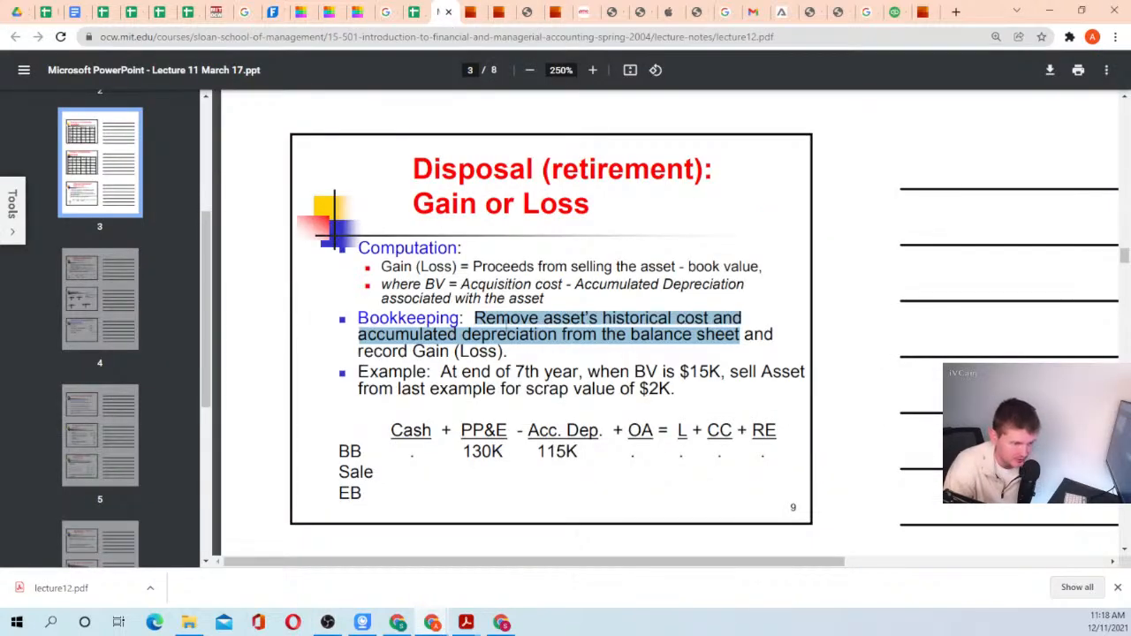
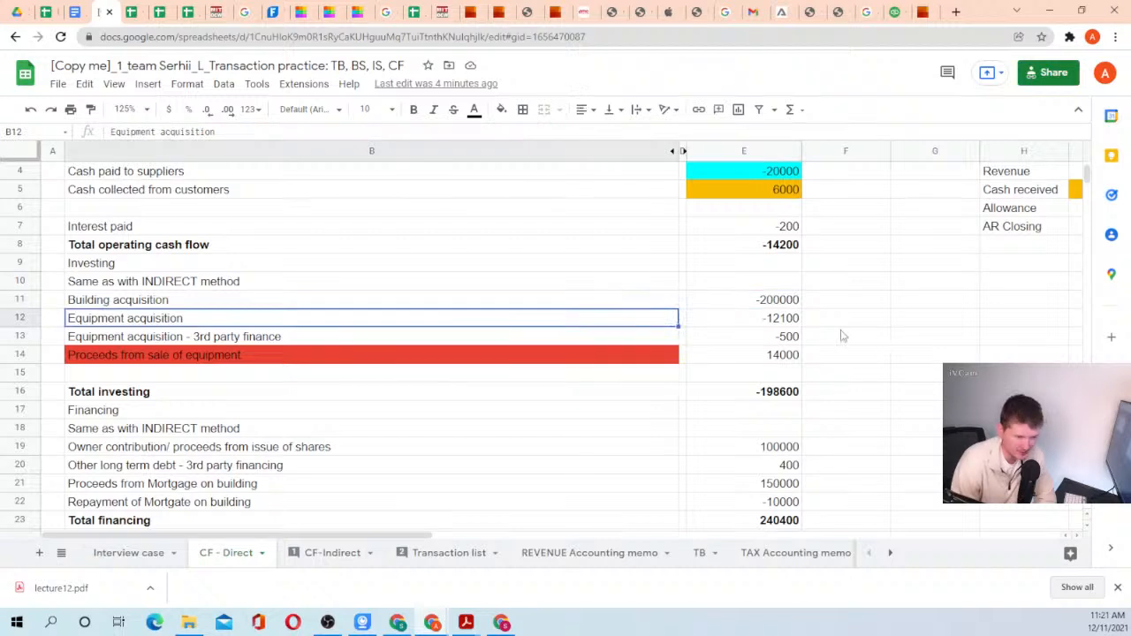
Inspect the building and equipment acquisition lines in the investing section of the CF - Direct sheet, including the formula in E12.
left_click(776, 323)
left_click(434, 339)
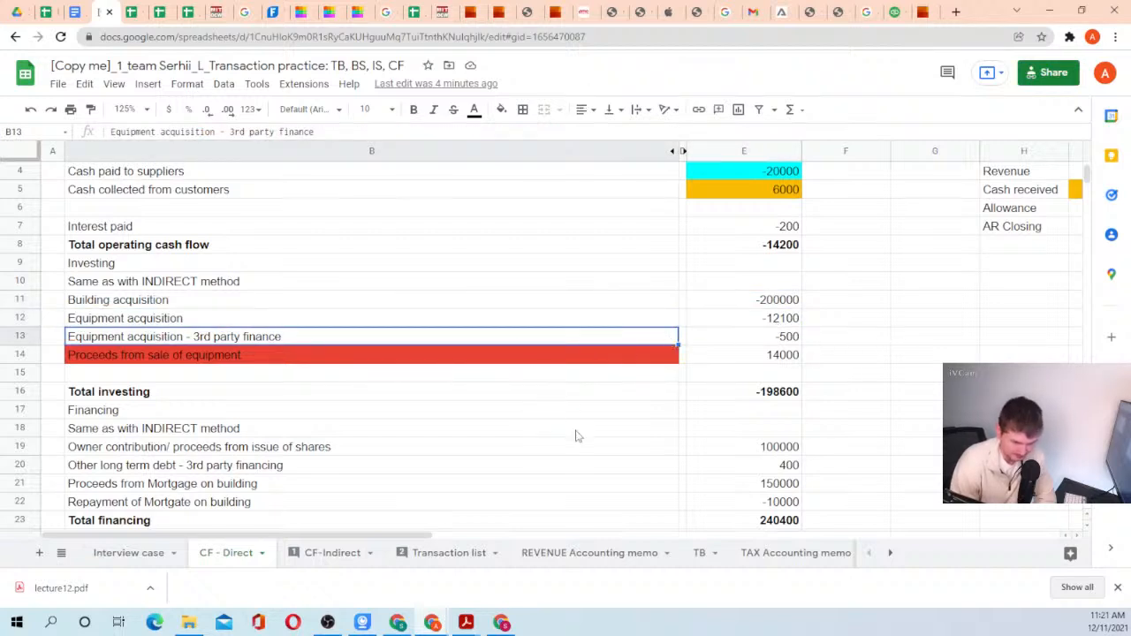
left_click(756, 303)
left_click(757, 319)
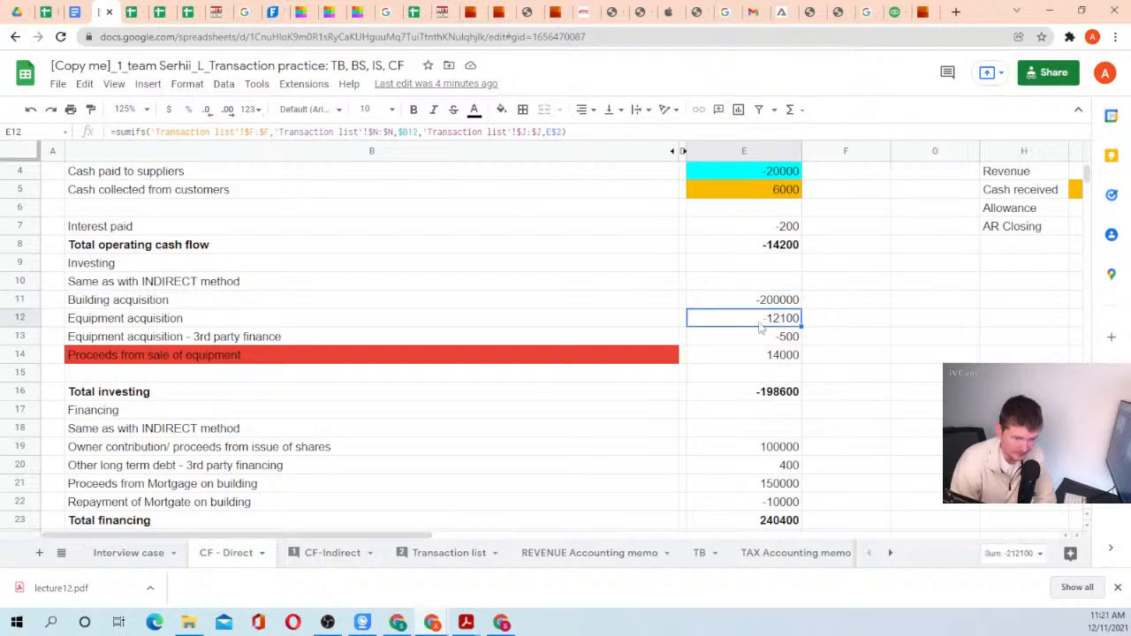
Compare the proceeds from sale of equipment in E14 with the disposal entries in rows 304 to 309 of the Transaction list sheet.
left_click(182, 363)
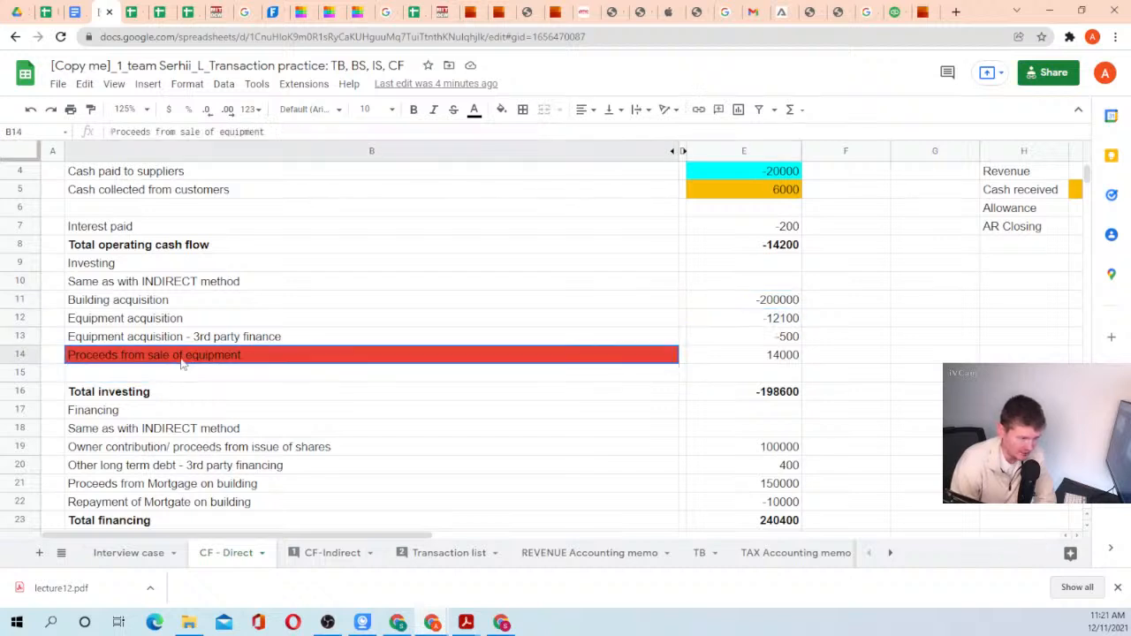
left_click(760, 357)
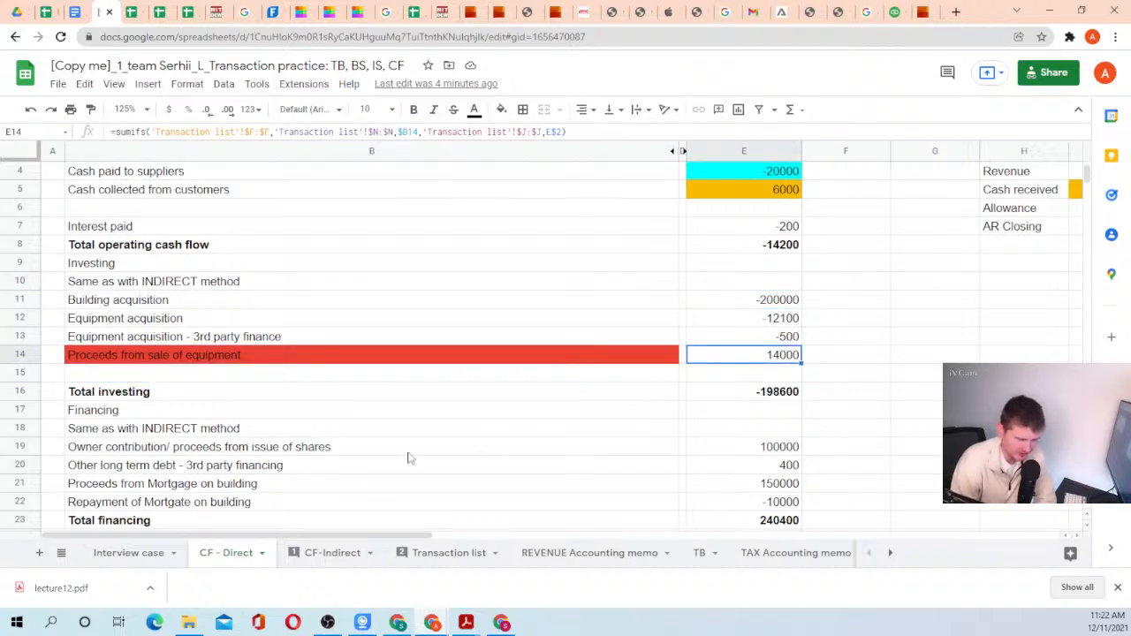
left_click(437, 552)
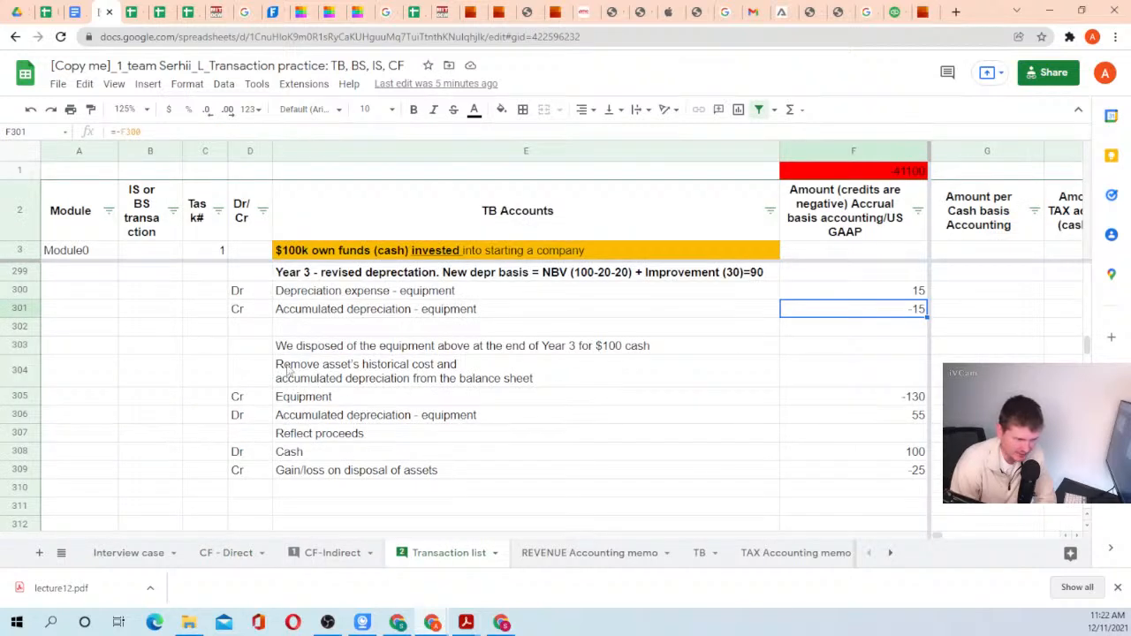
left_click_drag(262, 371, 848, 480)
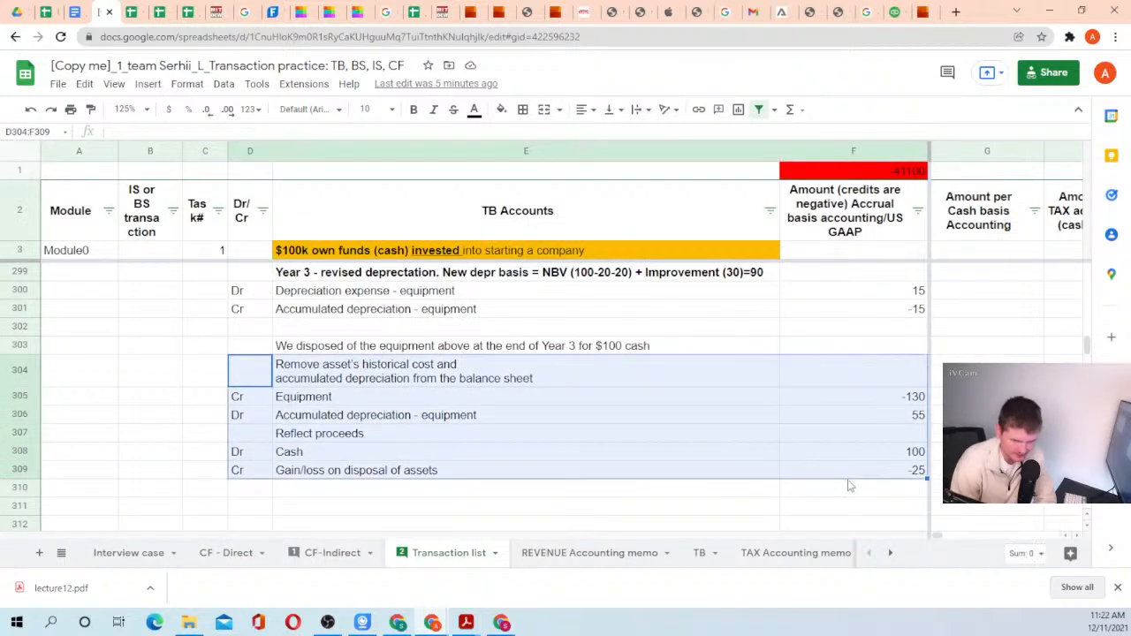
left_click(848, 475)
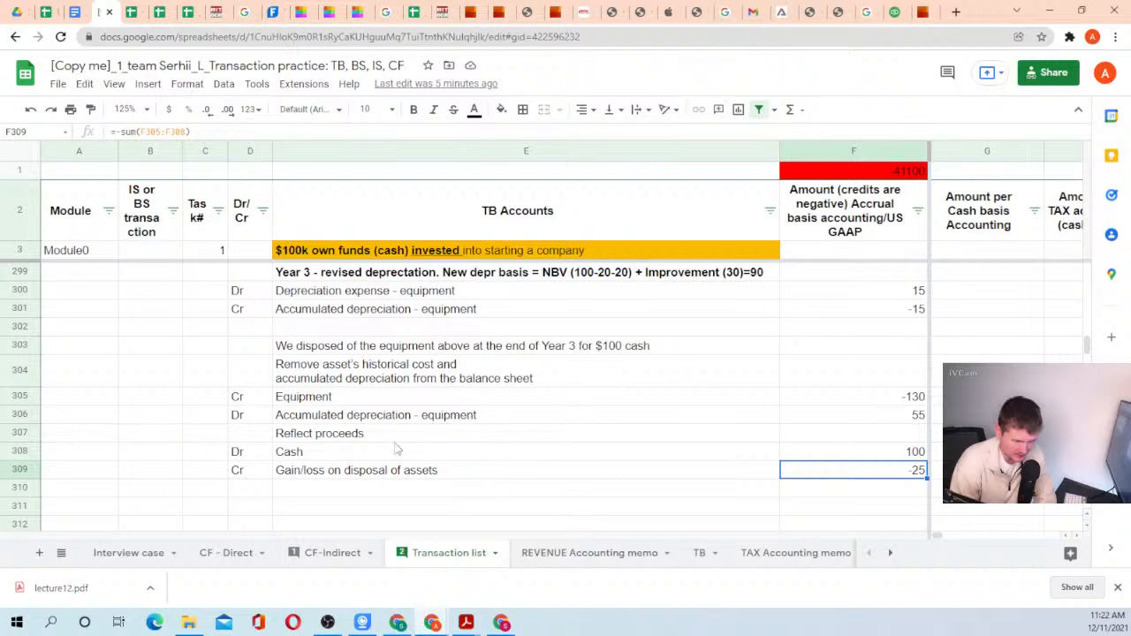
left_click(284, 455)
left_click_drag(251, 452, 898, 458)
left_click(893, 457)
left_click_drag(247, 457, 852, 455)
left_click(852, 457)
Return to the CF - Direct sheet and review the proceeds from sale of equipment line and the formula in E14.
left_click(144, 551)
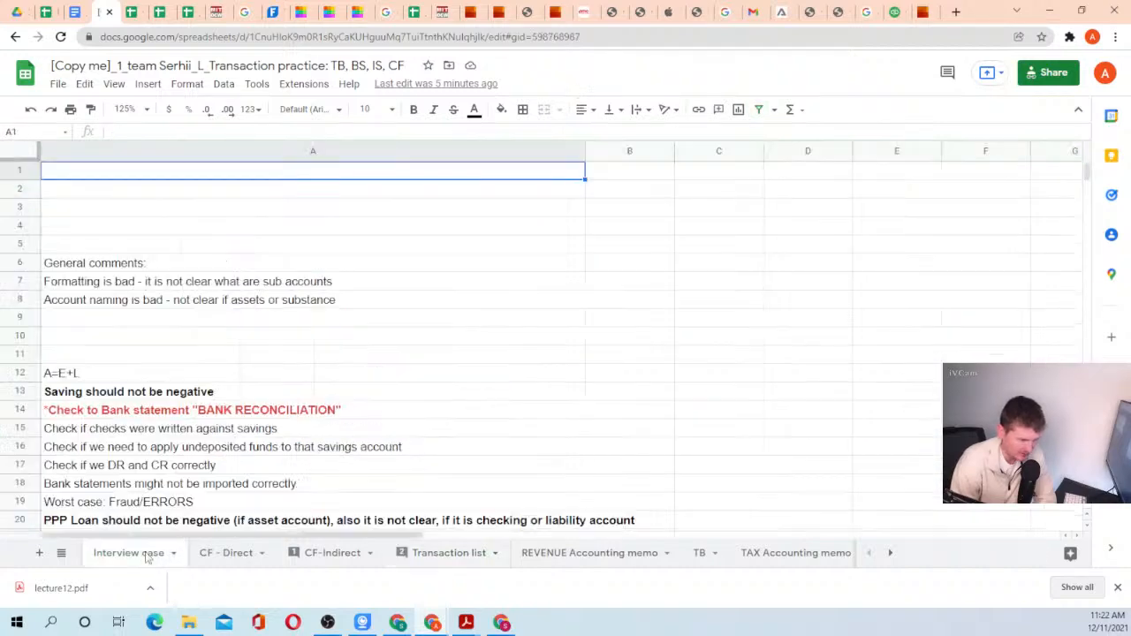
left_click(234, 554)
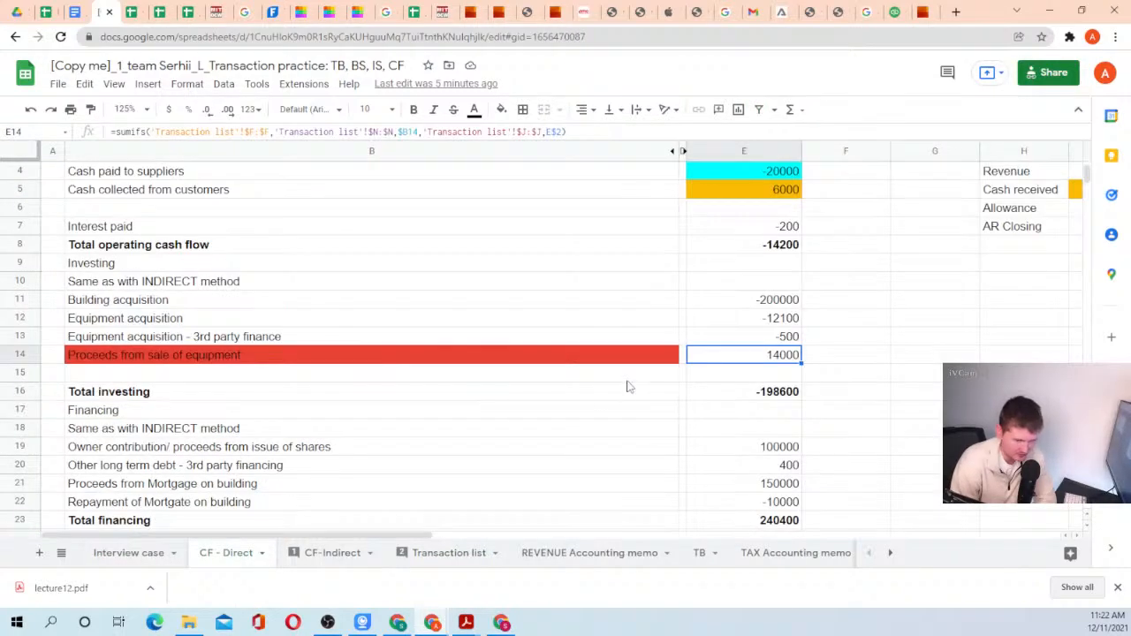
left_click(376, 341)
left_click(553, 372)
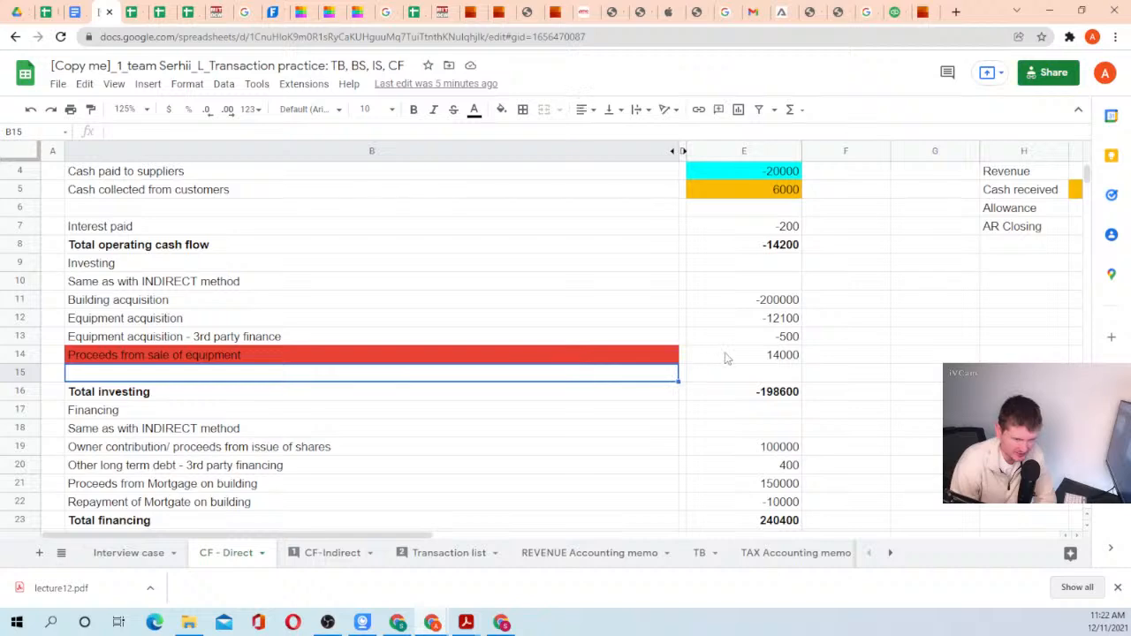
left_click(613, 360)
left_click(705, 357)
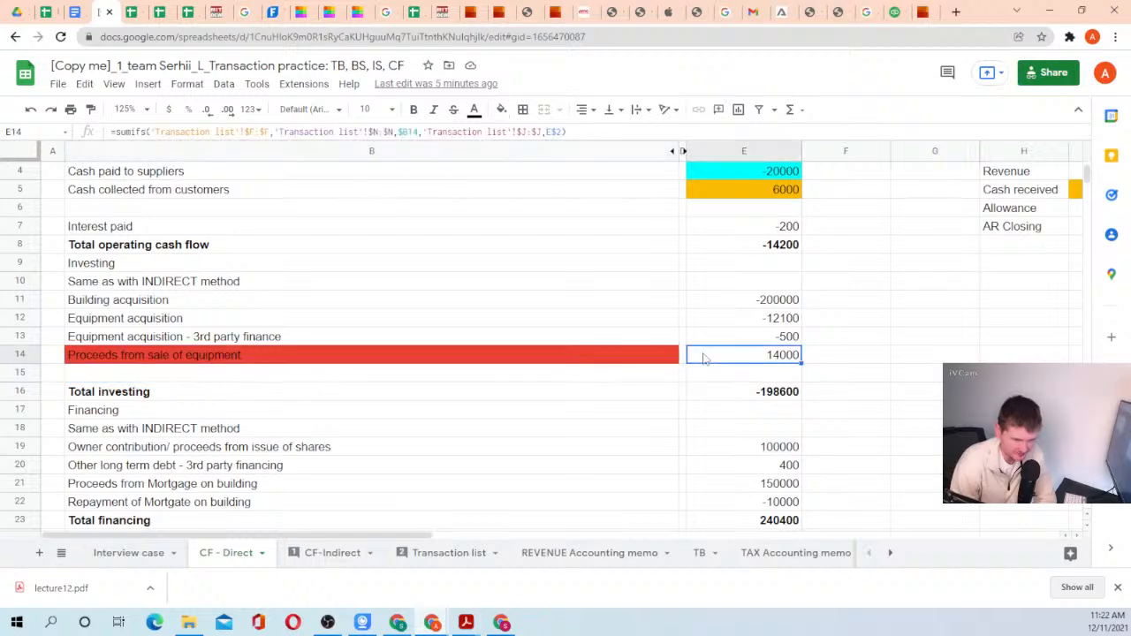
Go back to the Transaction list sheet and examine the gain/loss on disposal of assets line and its amount formula in row 309.
left_click(363, 553)
left_click(441, 553)
left_click(524, 553)
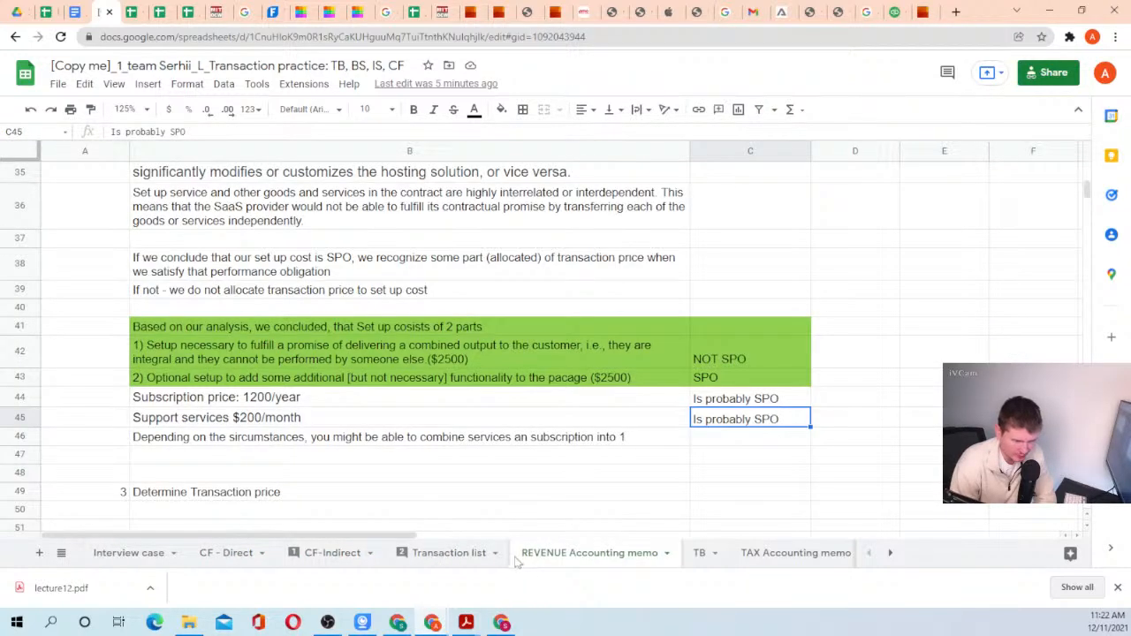
left_click(327, 553)
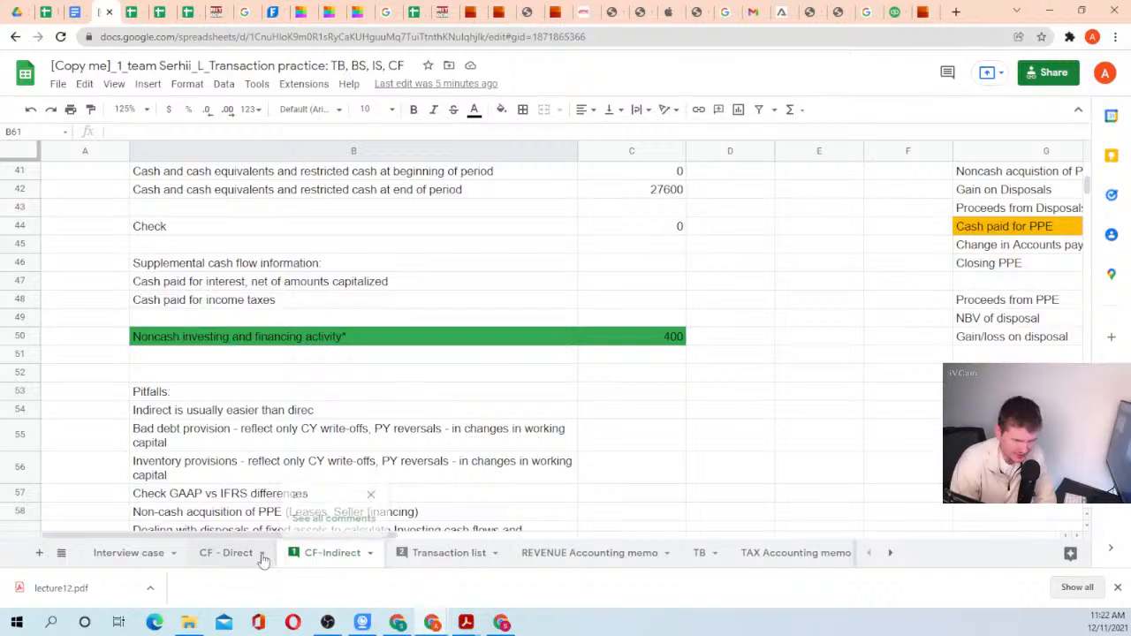
left_click(435, 555)
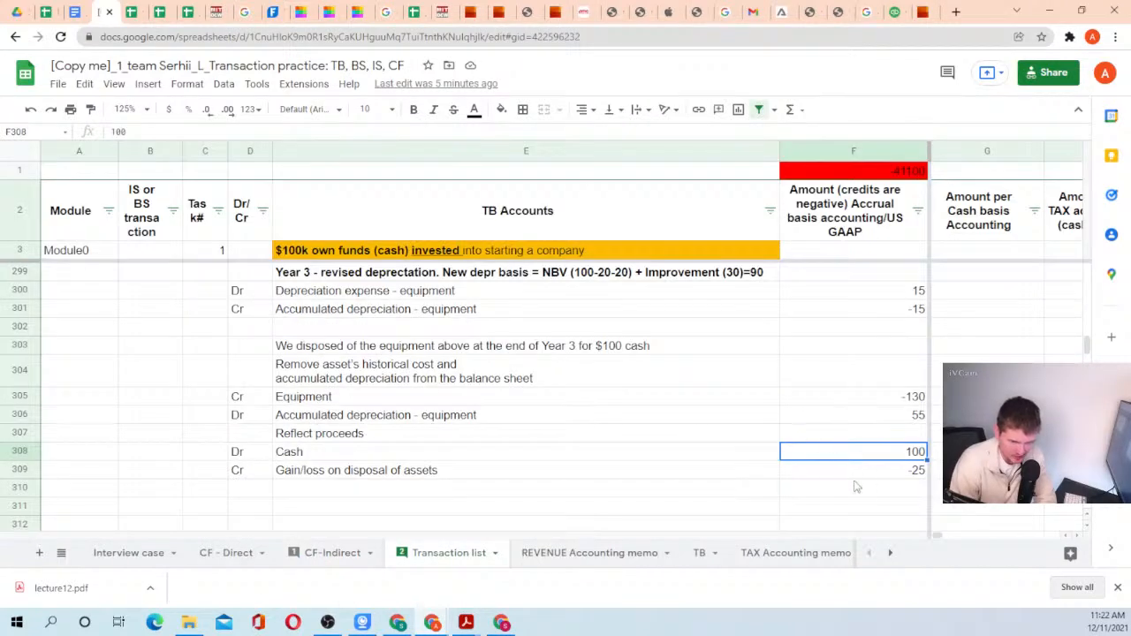
key("Down")
key("Left")
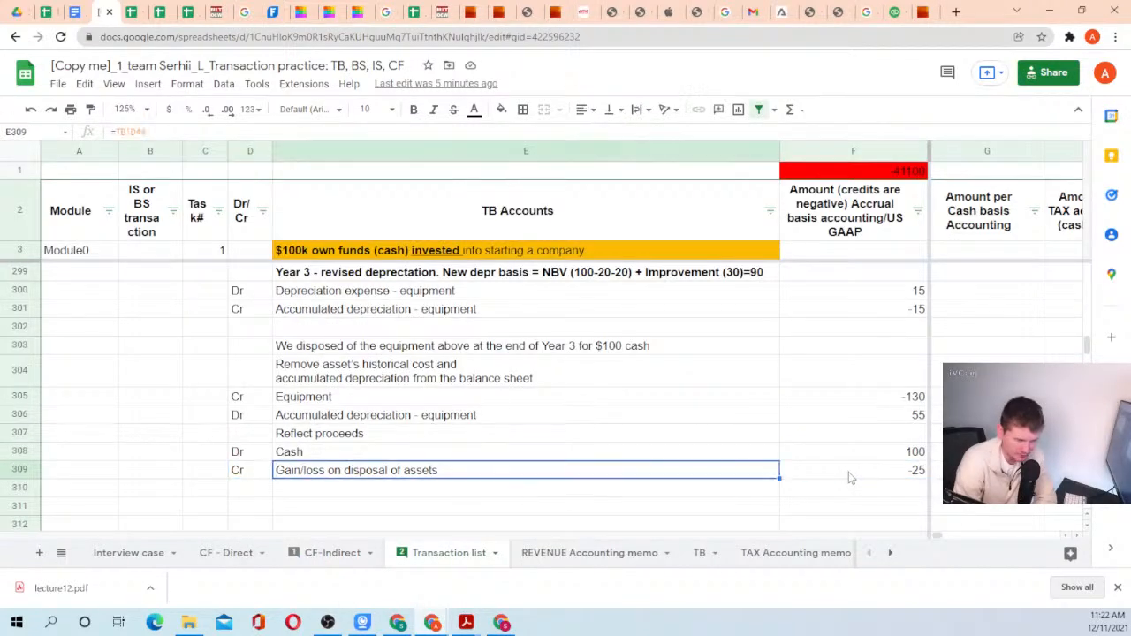
key("Right")
key("Left")
key("Right")
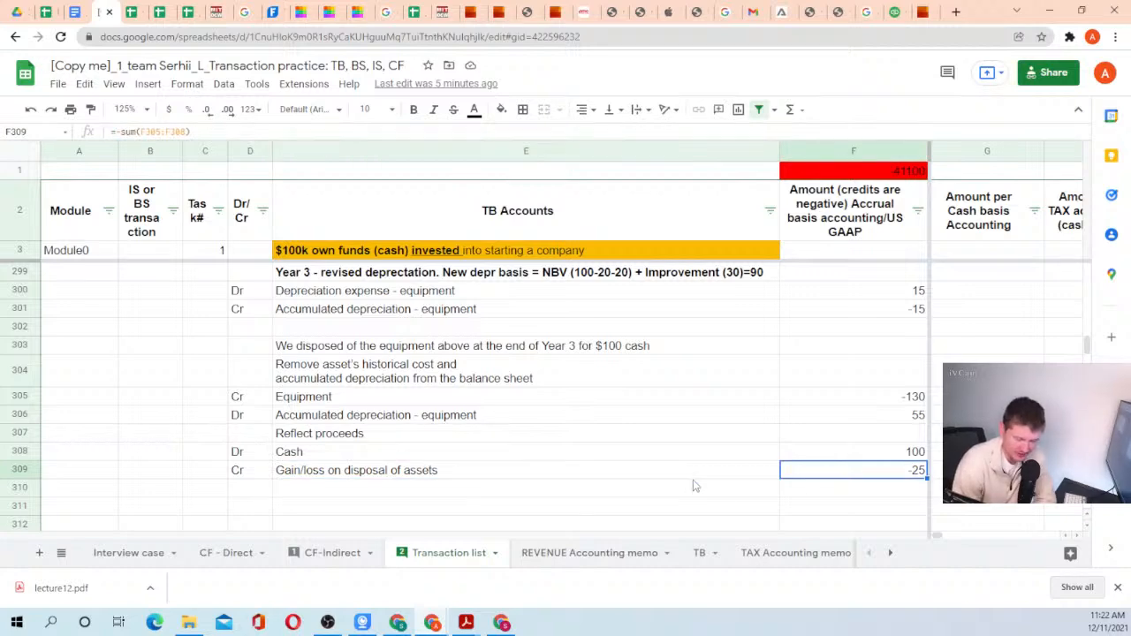
Examine the loss (gain) on disposal of property and equipment adjustment in row 9 of the CF-Indirect sheet.
left_click(335, 557)
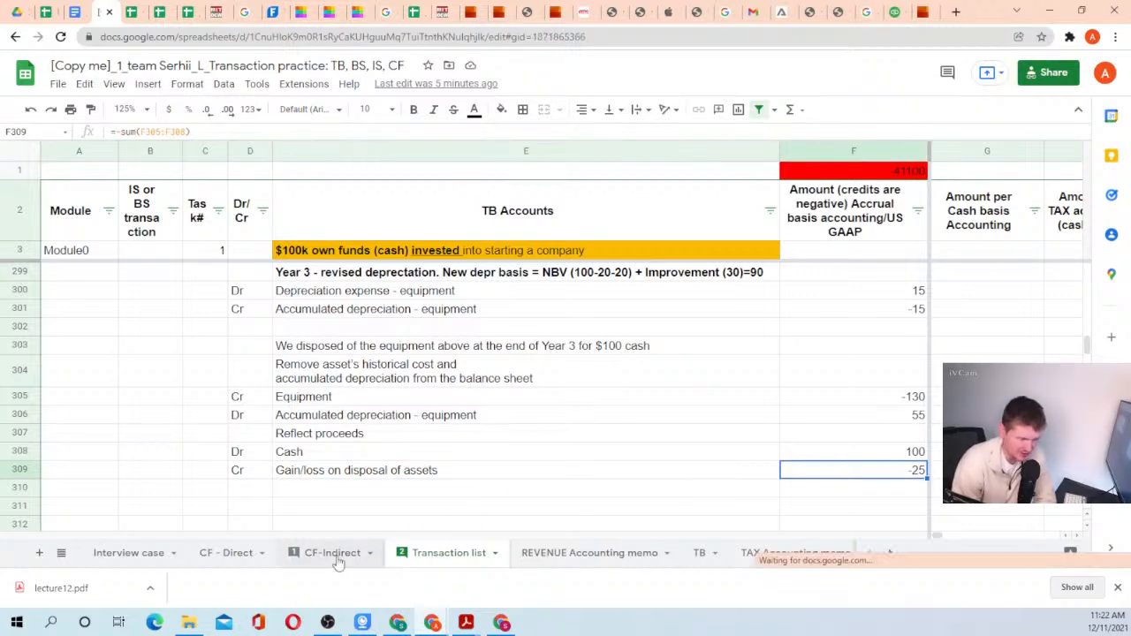
scroll(491, 343, "up", 12)
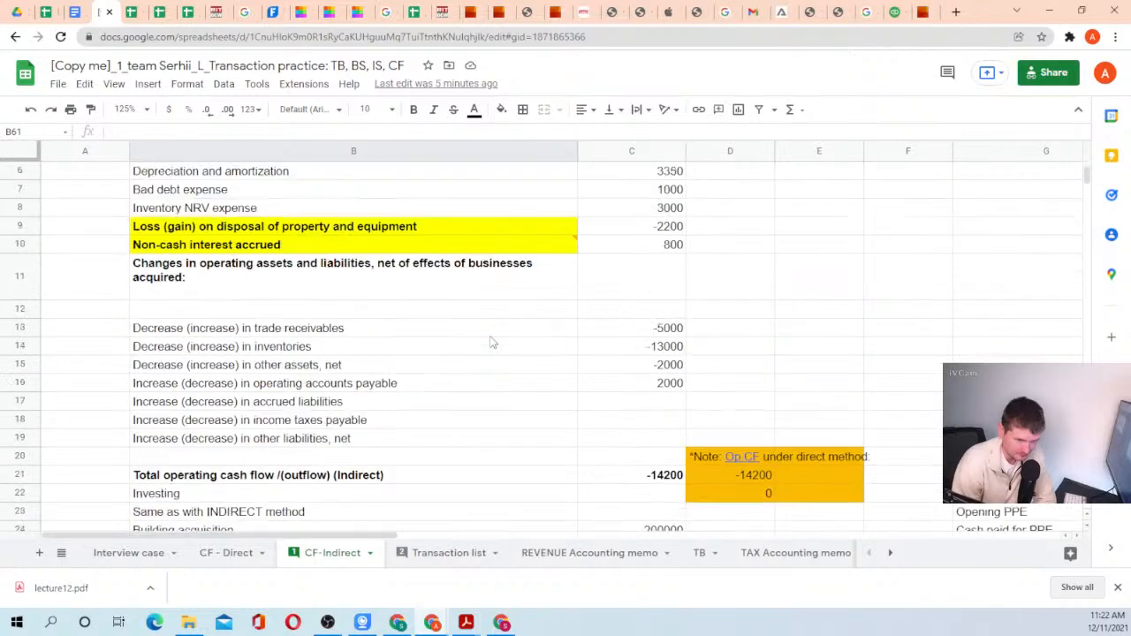
scroll(494, 336, "up", 2)
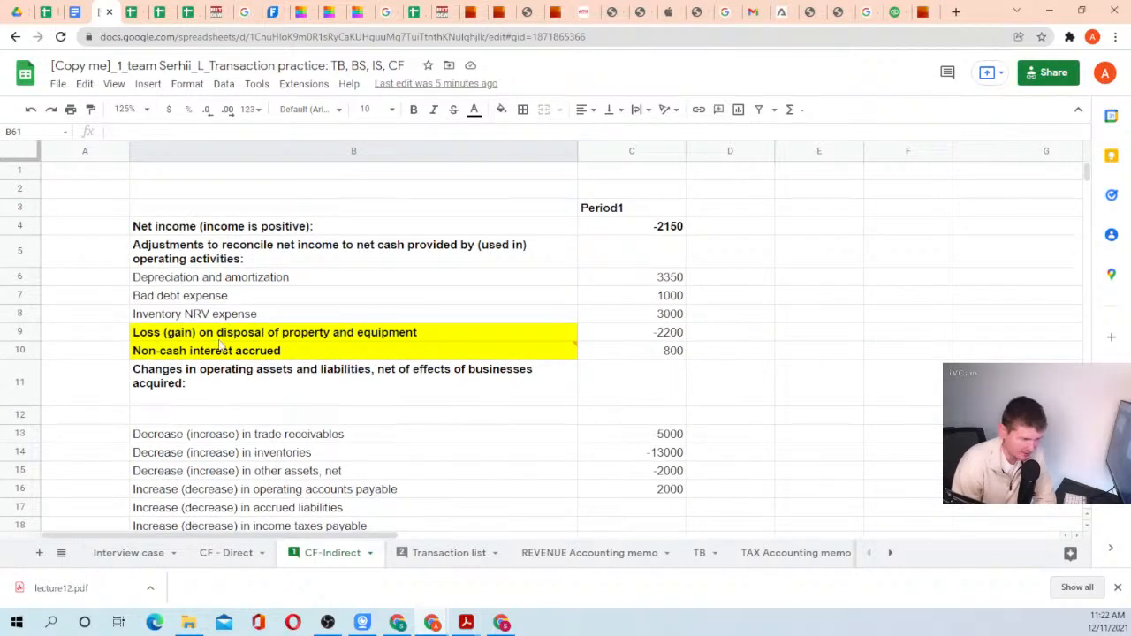
left_click_drag(223, 338, 606, 333)
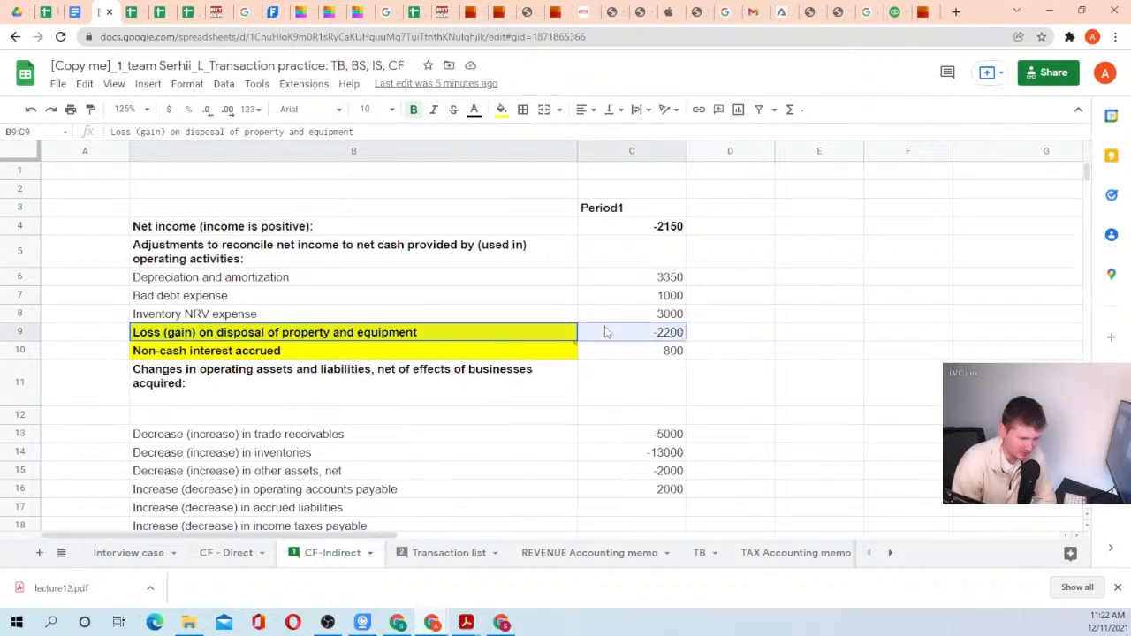
left_click(624, 331)
left_click_drag(268, 336, 610, 339)
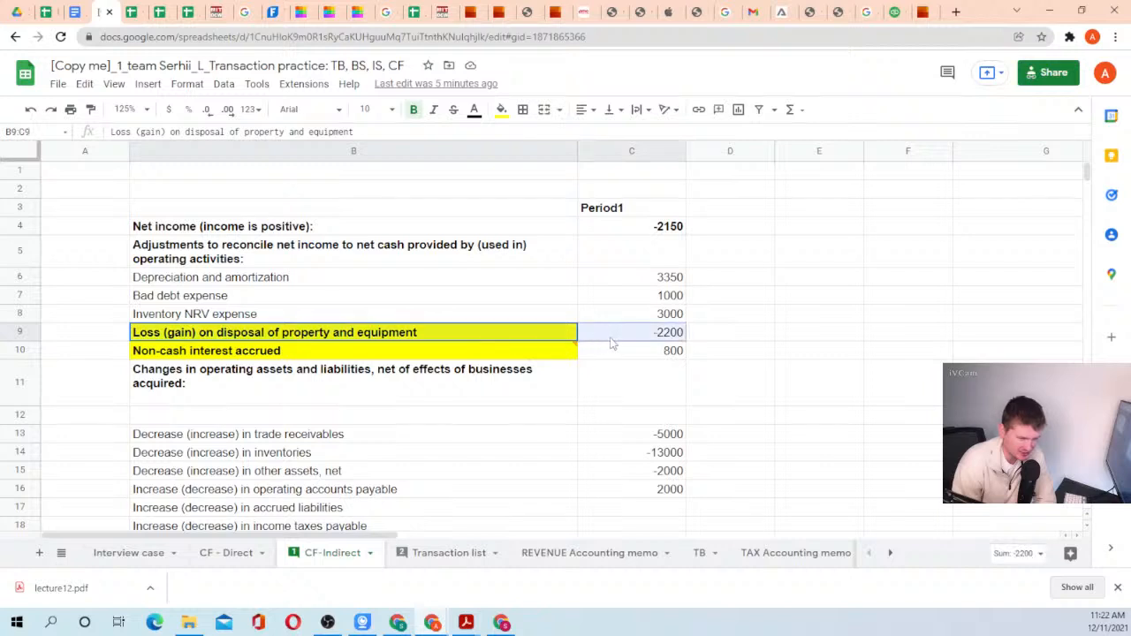
left_click(611, 343)
left_click_drag(518, 344, 613, 348)
Trace the indirect operating cash flow from net income in C4 to the total in C21, including the disposal adjustment in C9.
left_click(374, 232)
left_click(664, 231)
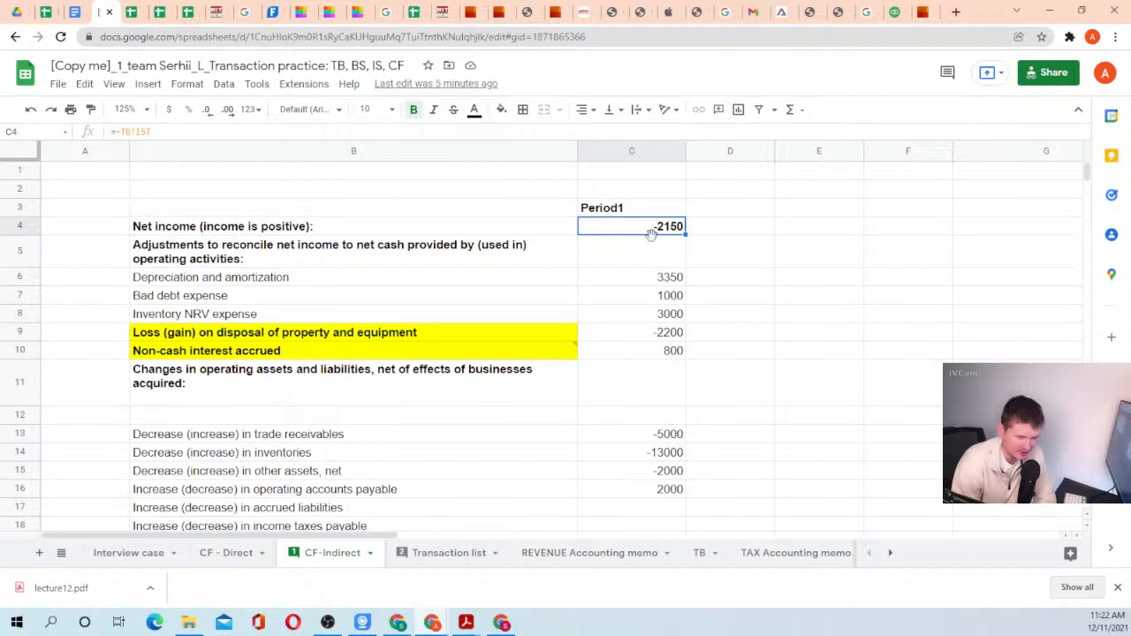
scroll(642, 389, "down", 2)
left_click(318, 481)
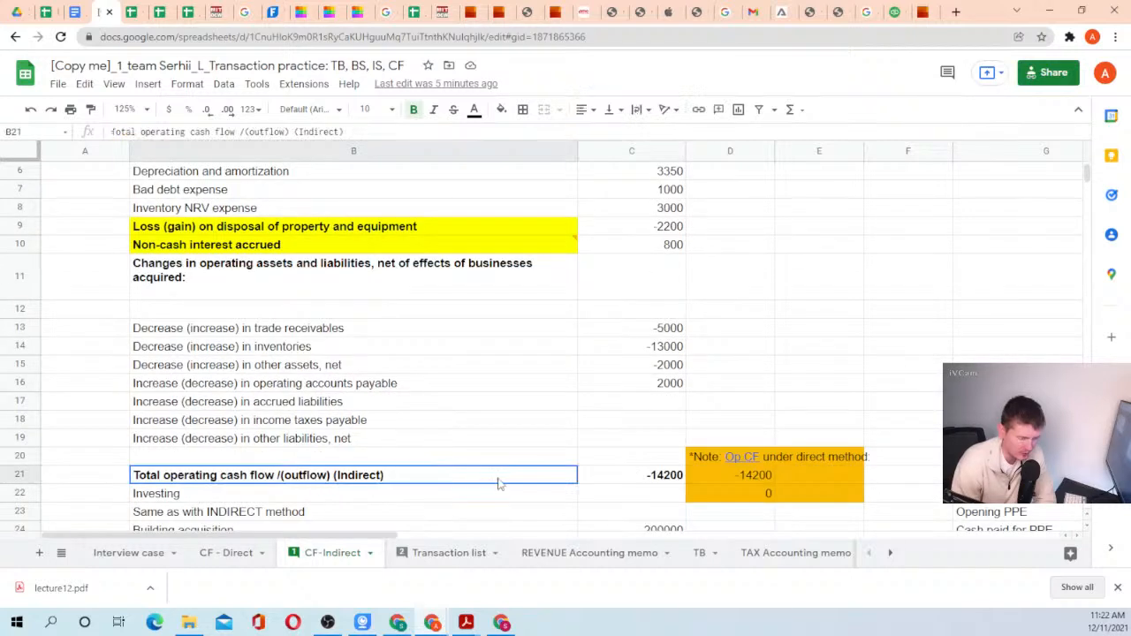
left_click(652, 482)
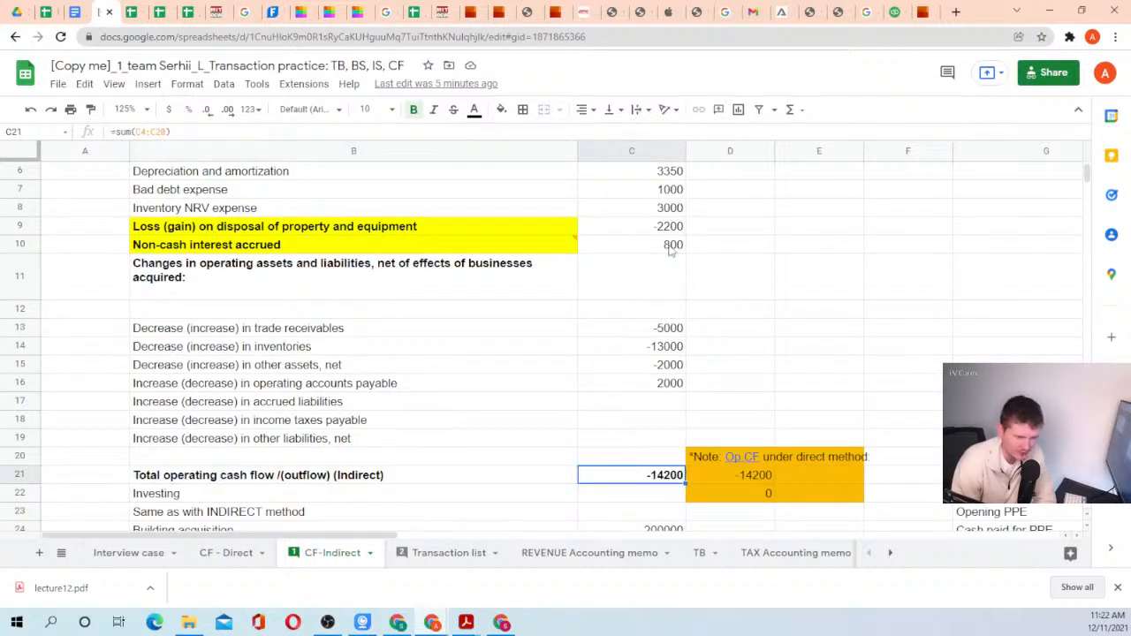
left_click(328, 230)
left_click(641, 230)
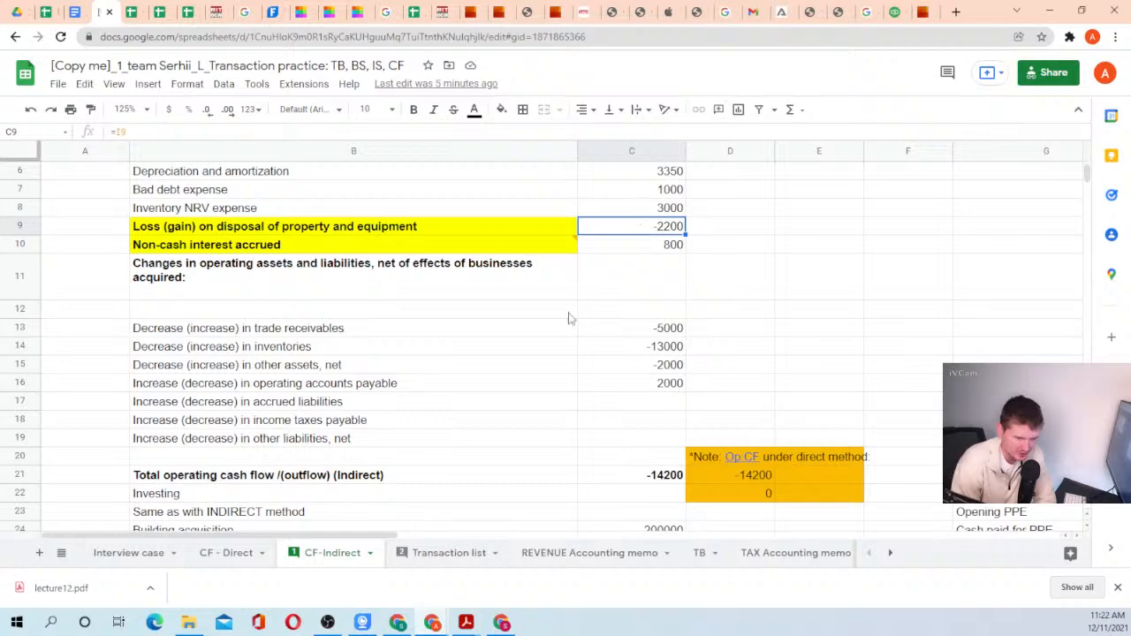
Inspect the proceeds from sale of equipment line in row 27 of the investing section, including the formula in C27.
scroll(569, 318, "down", 4)
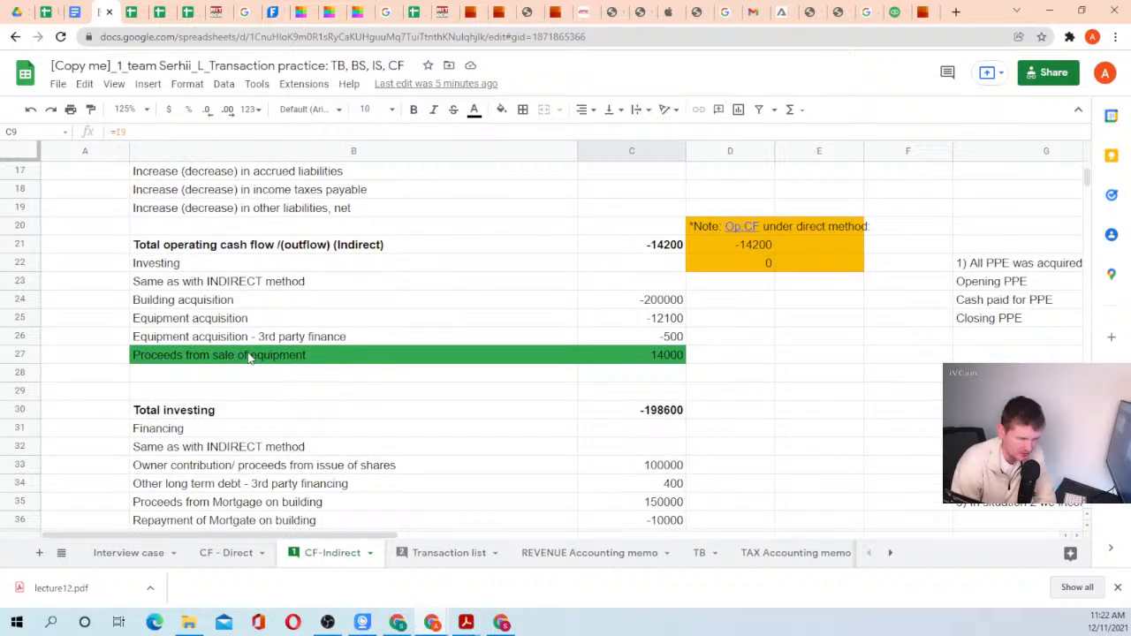
left_click_drag(354, 359, 652, 360)
left_click(652, 361)
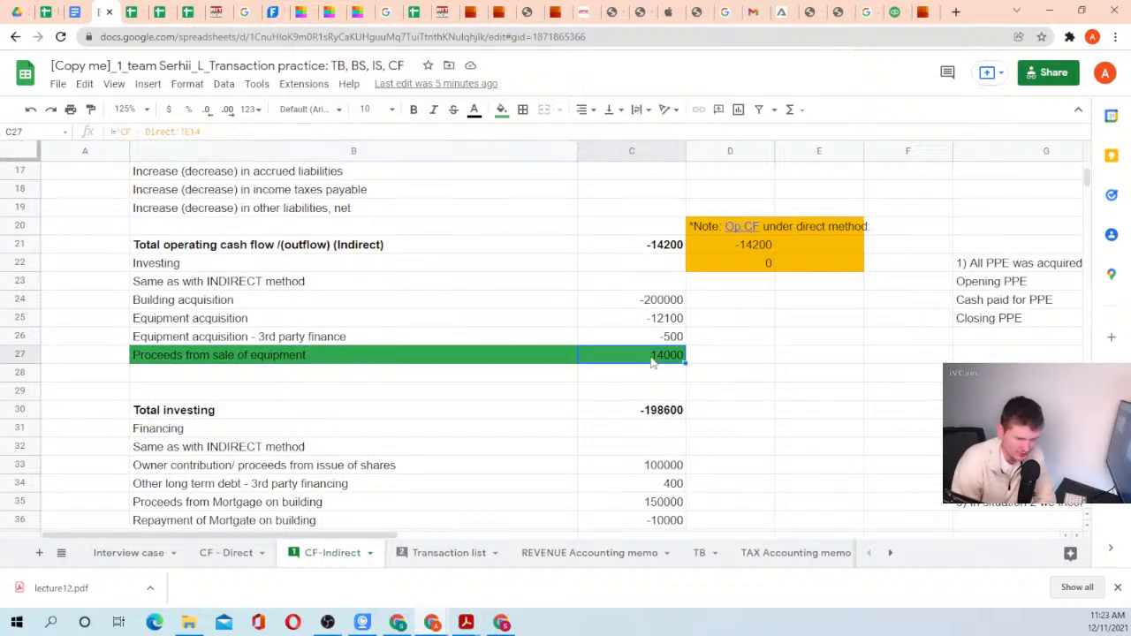
Switch to the lecture PDF and highlight the financing activities question about PP&E purchased using borrowed funds.
left_click(442, 11)
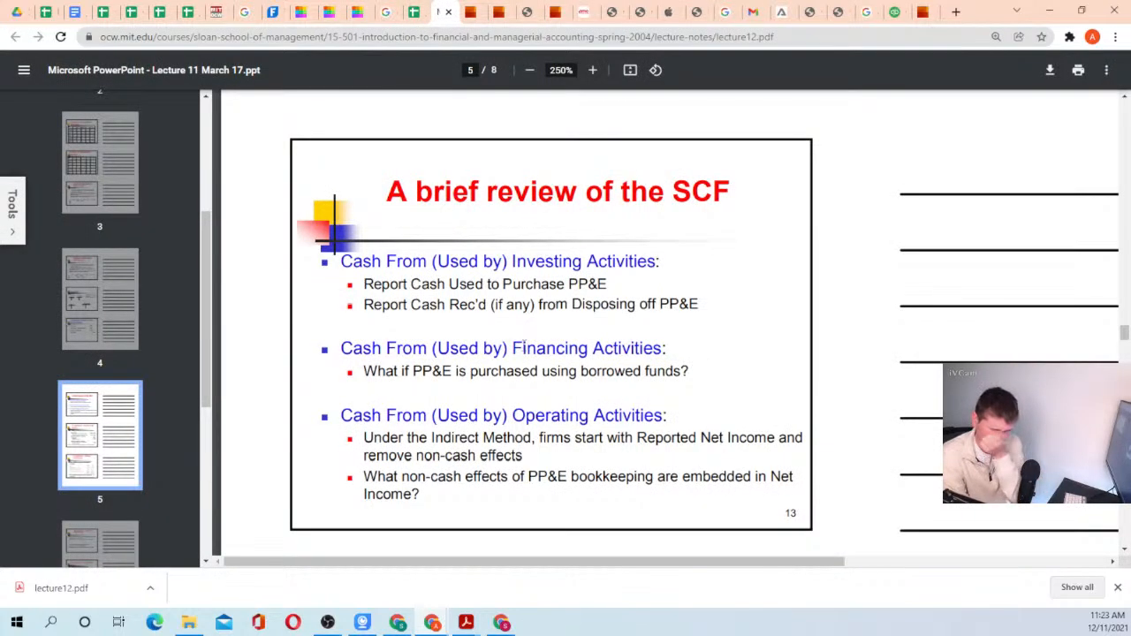
left_click_drag(362, 372, 693, 374)
left_click(693, 375)
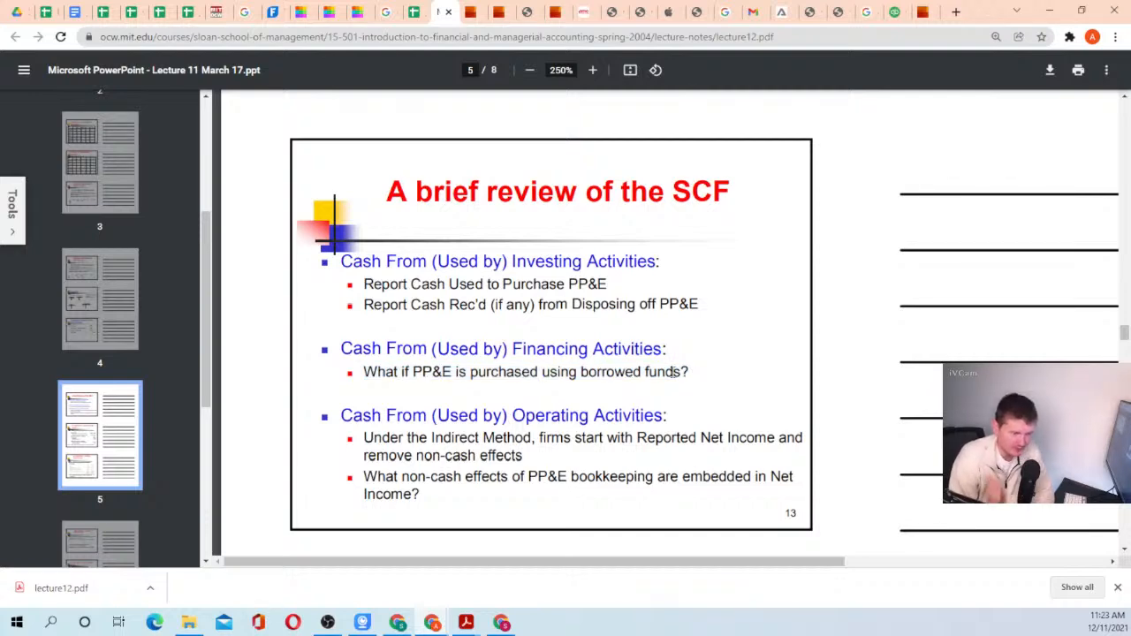
Return to the spreadsheet and find the mortgage allocation entry in row 16 of the Transaction list sheet.
left_click(104, 12)
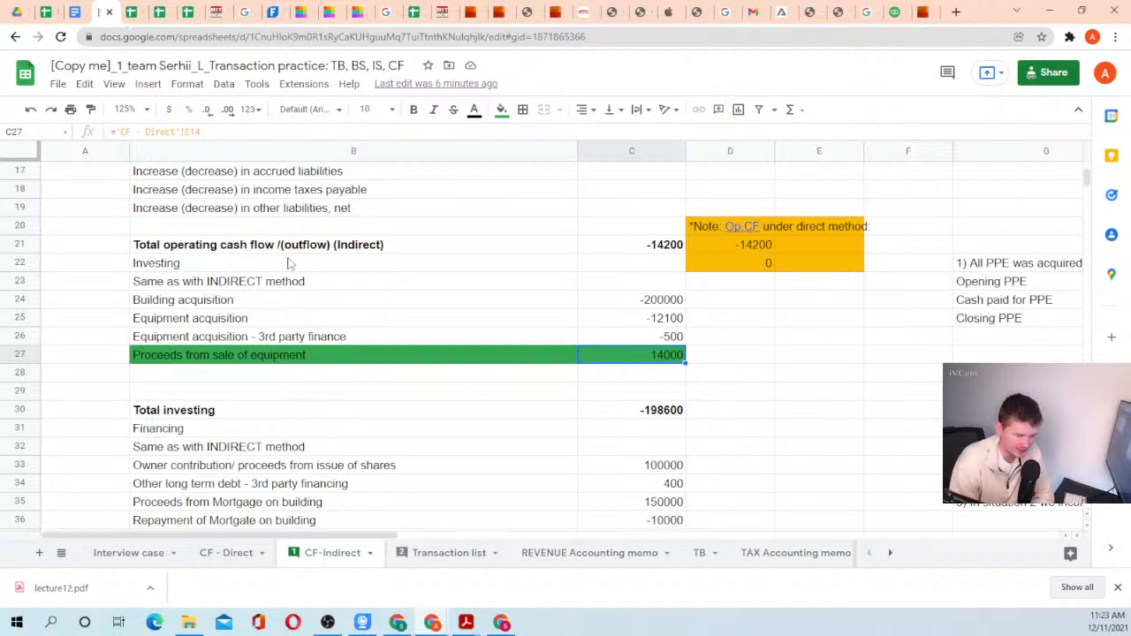
left_click(469, 553)
scroll(636, 376, "up", 20)
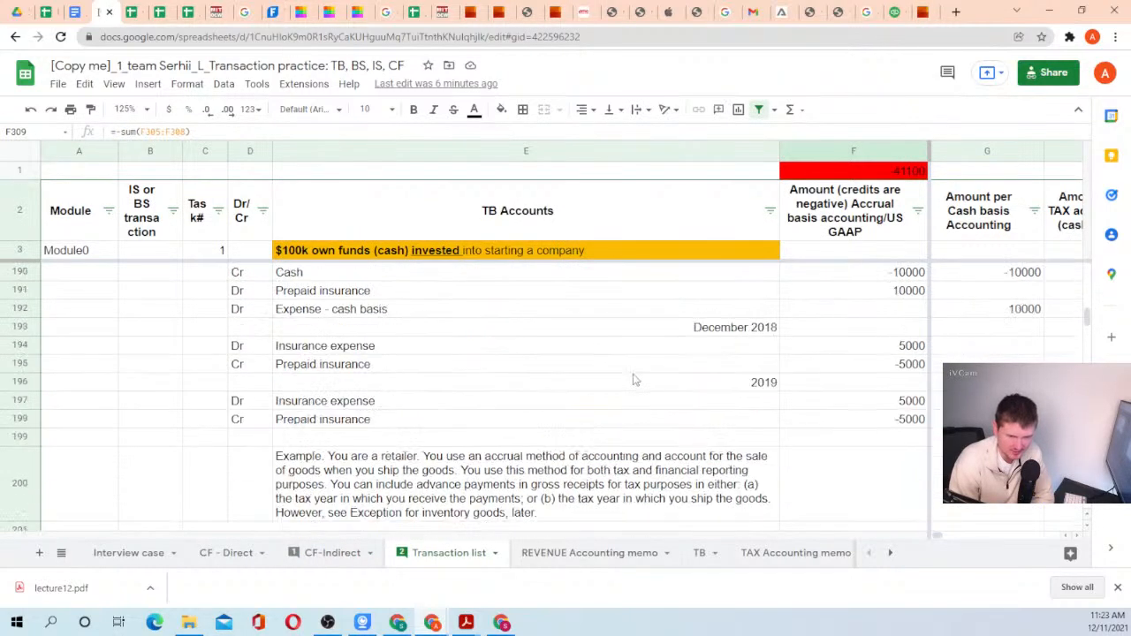
scroll(605, 357, "up", 10)
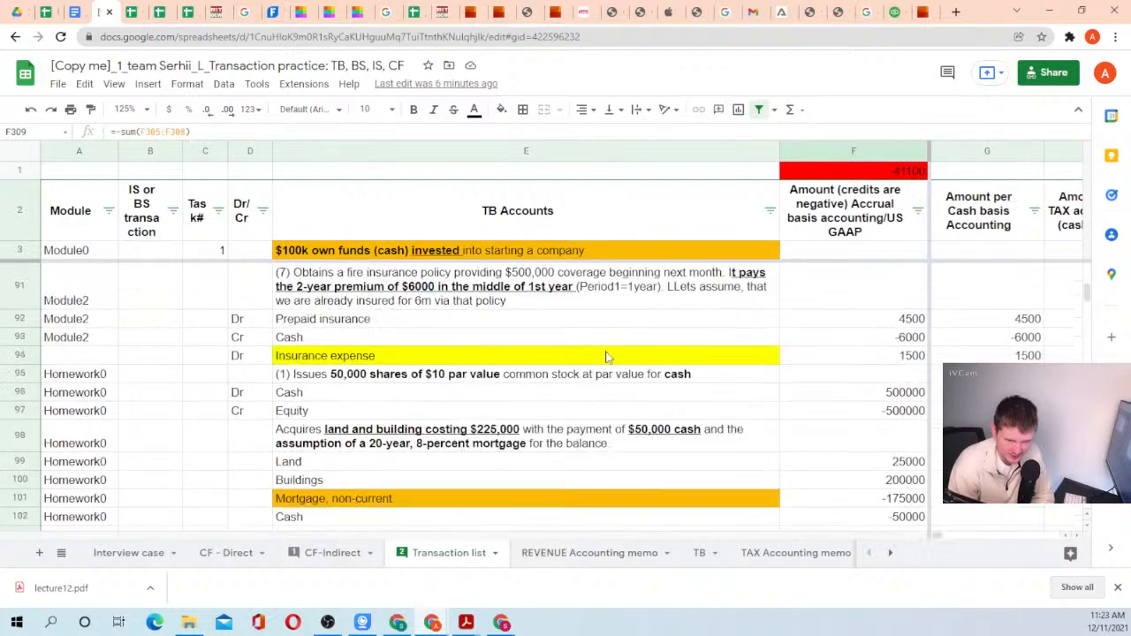
scroll(605, 357, "down", 3)
scroll(605, 357, "up", 15)
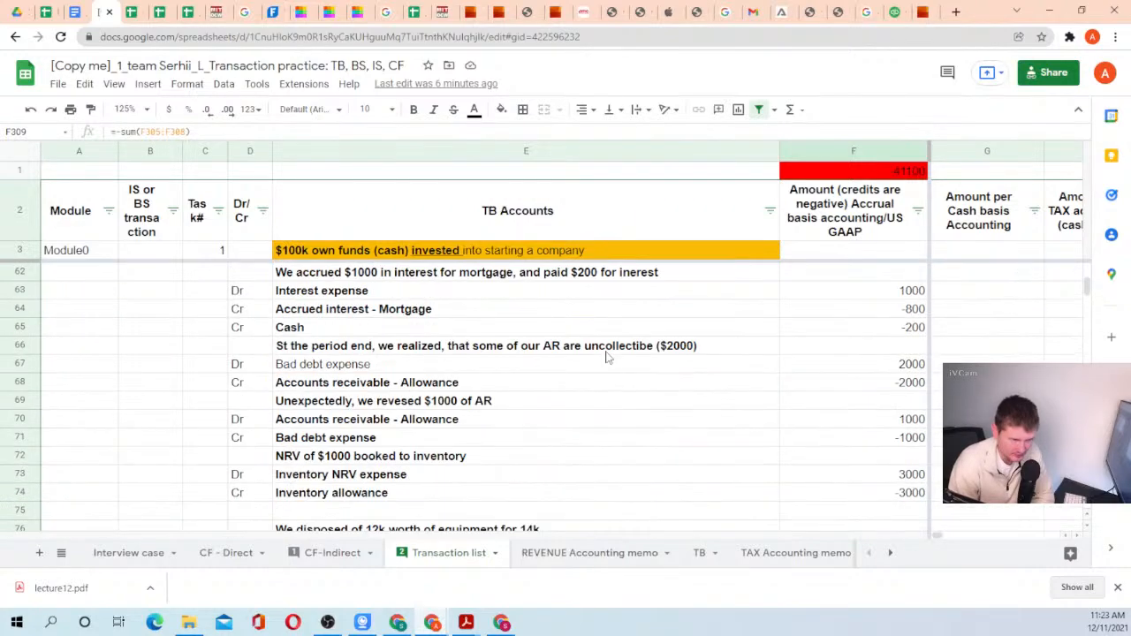
scroll(605, 357, "up", 8)
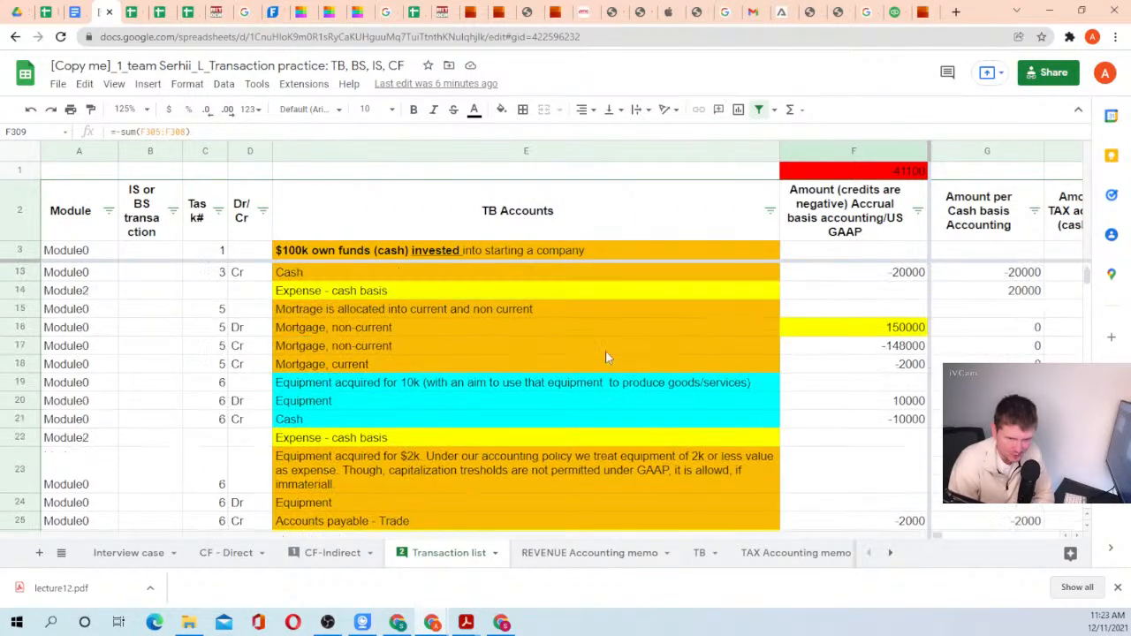
left_click(356, 328)
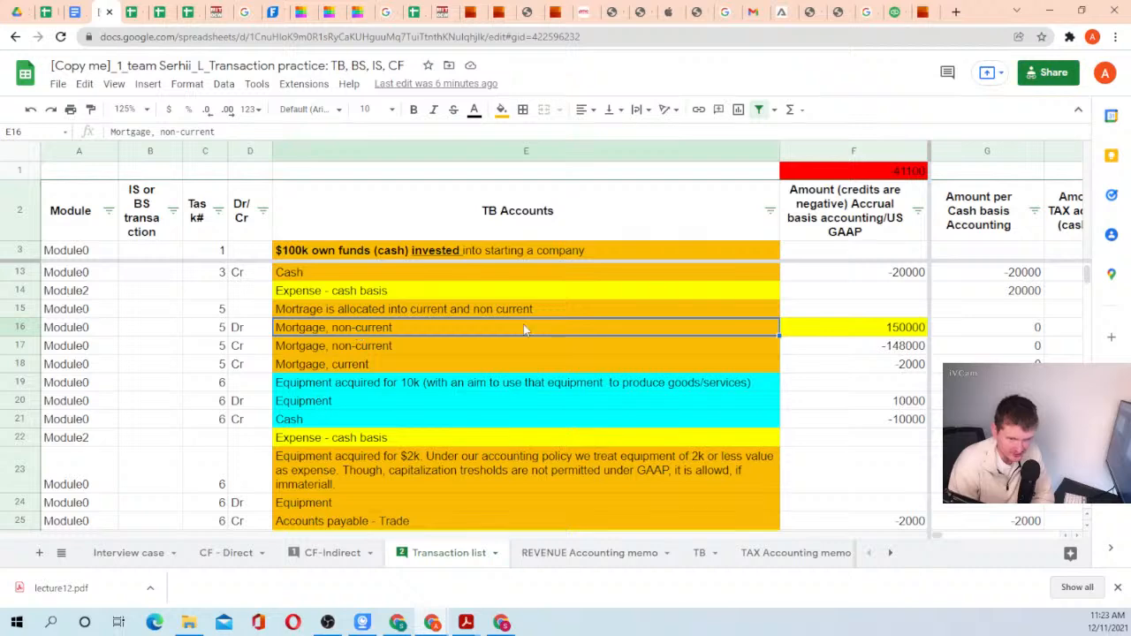
Examine the building acquisition entry financed by cash and a mortgage in rows 7 to 9, singling out the Buildings debit.
scroll(593, 330, "up", 3)
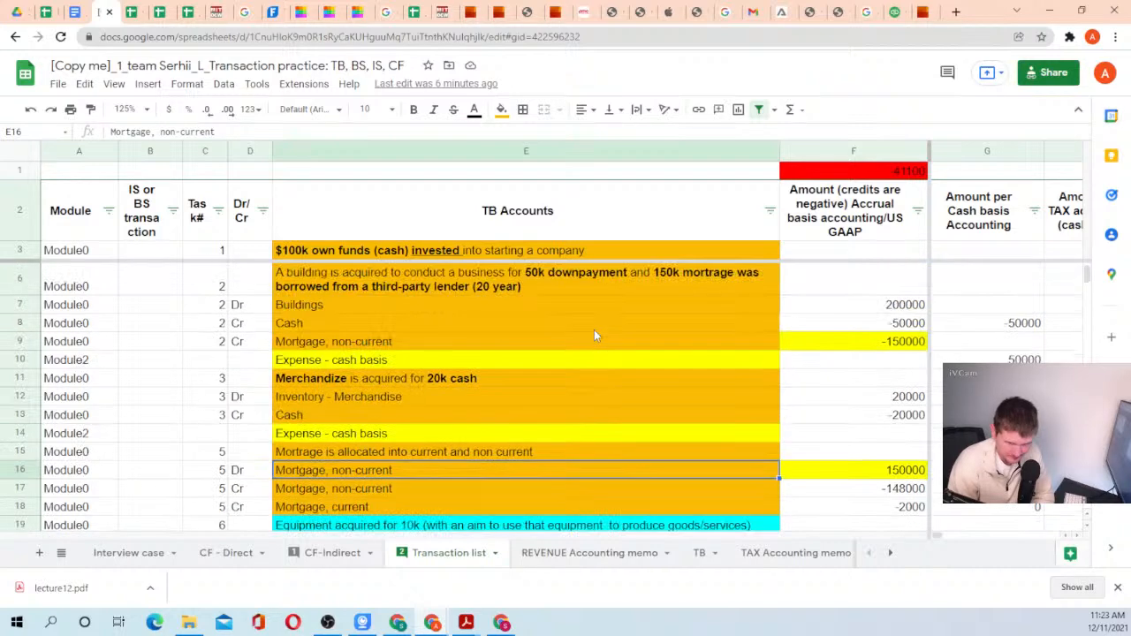
left_click(336, 305)
left_click_drag(336, 305, 835, 350)
left_click(835, 350)
left_click_drag(424, 310, 913, 310)
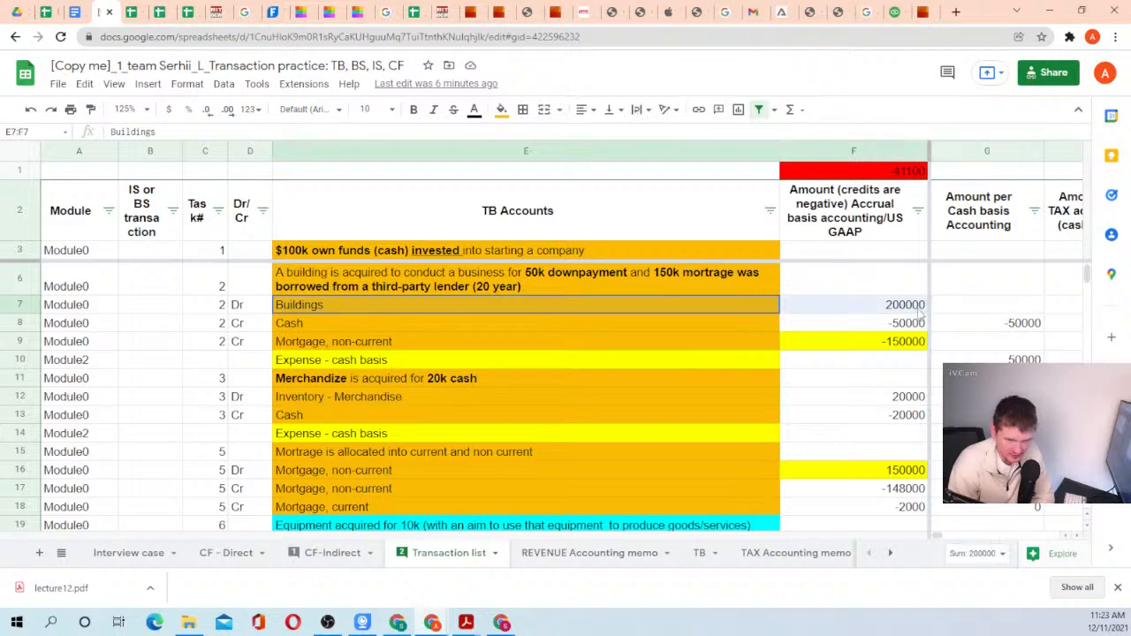
Examine the Cash and non-current Mortgage credits in rows 8 and 9 that fund the building acquisition.
left_click(910, 309)
left_click(477, 341)
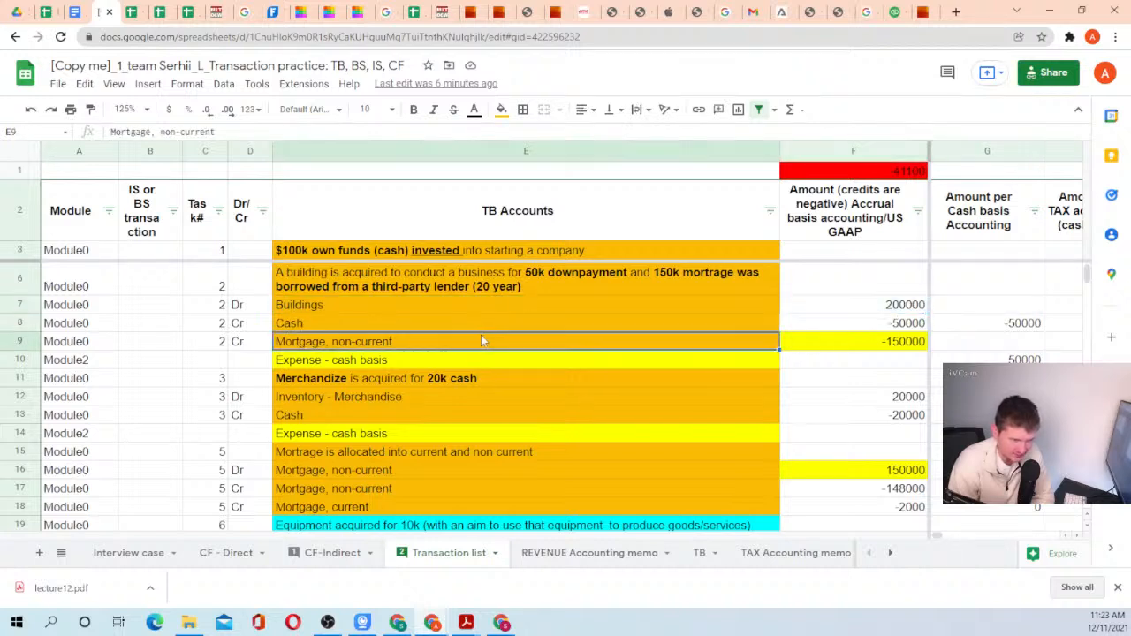
left_click(456, 327)
left_click(850, 329)
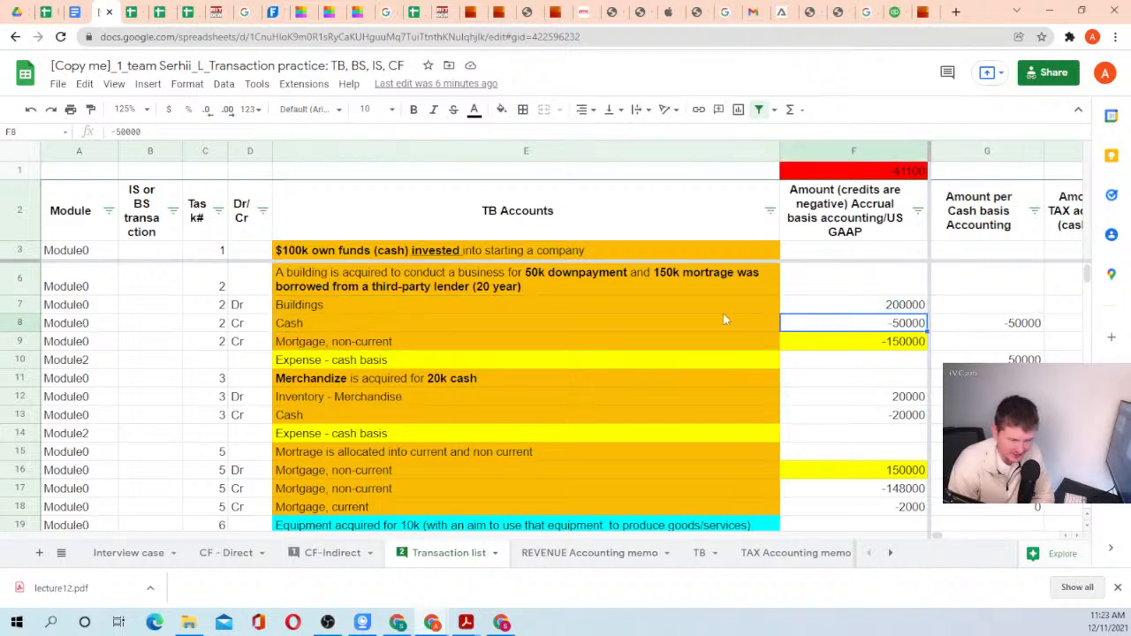
left_click_drag(350, 351, 854, 331)
left_click(850, 344)
left_click(853, 327)
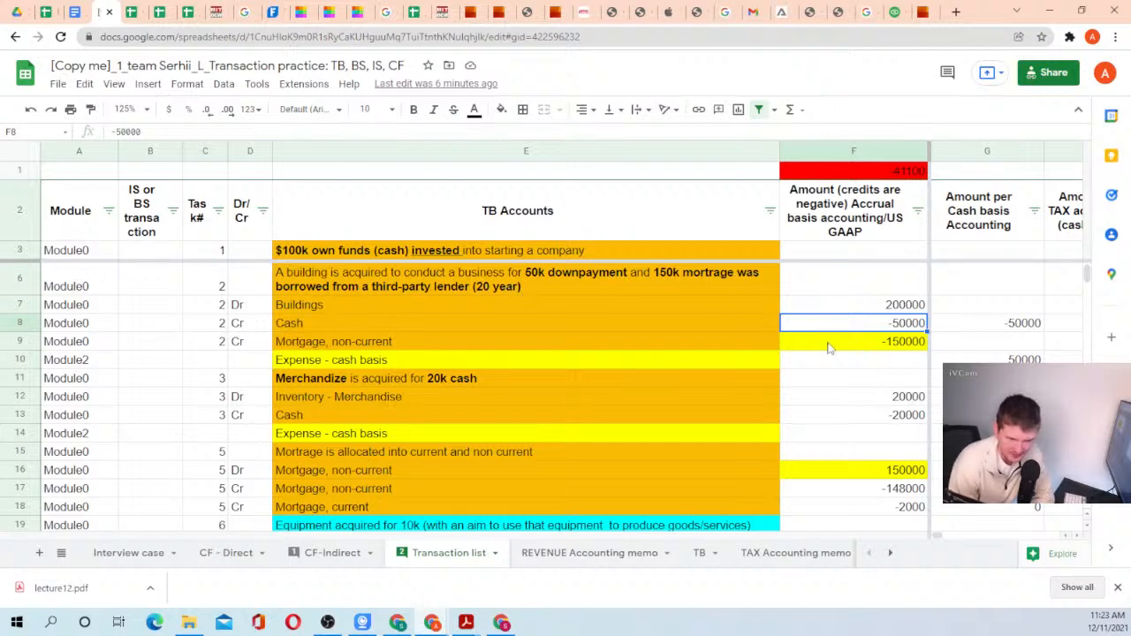
Compare the Buildings debit in row 7 with the non-current Mortgage credit in row 9, including the formula in F9.
left_click(874, 304)
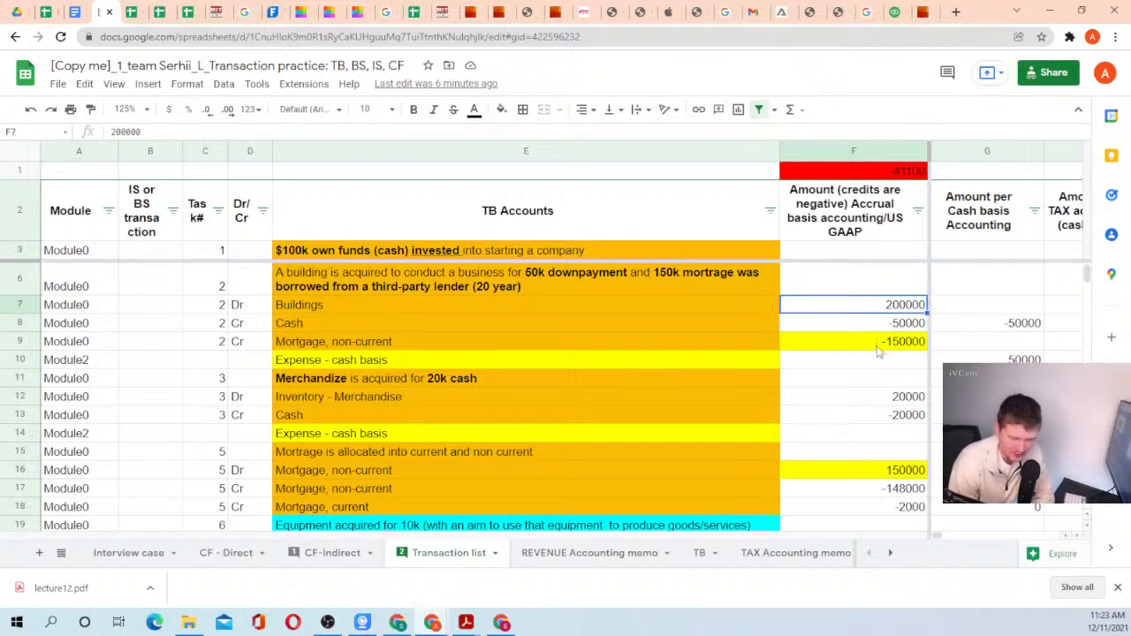
left_click(879, 346)
left_click_drag(521, 306, 873, 309)
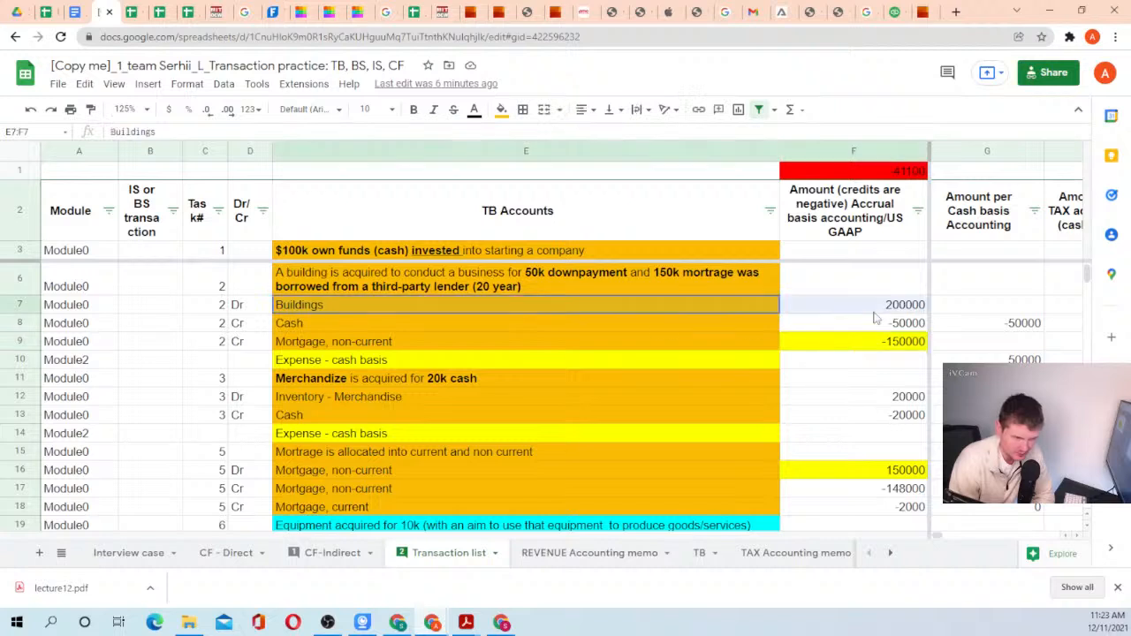
left_click(874, 310)
left_click_drag(510, 347, 853, 345)
left_click(853, 346)
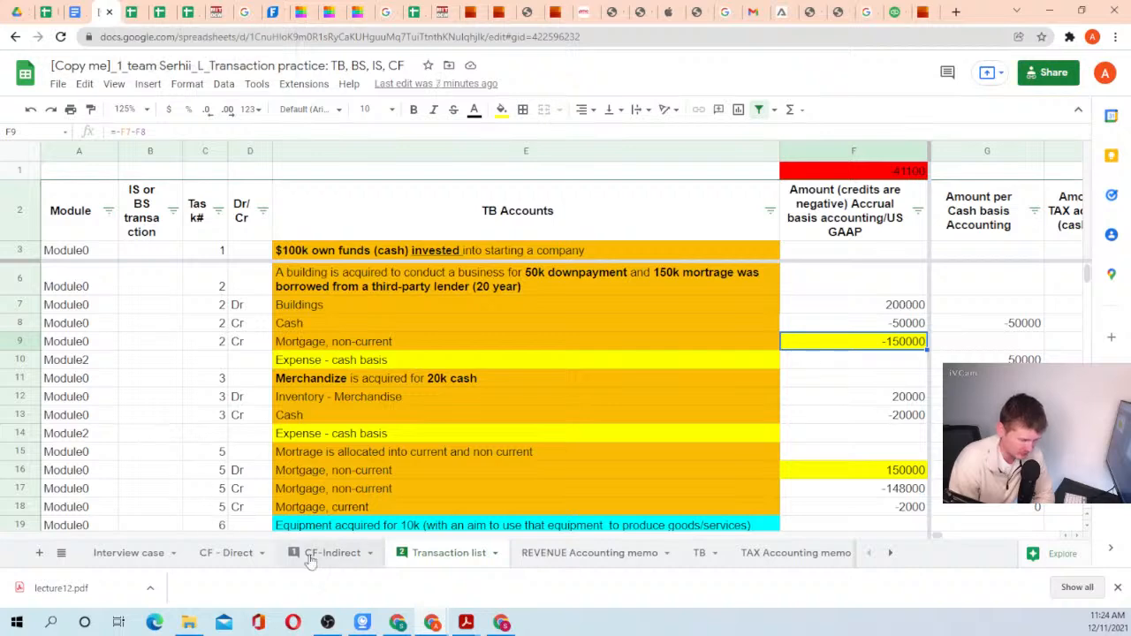
Open the CF-Indirect sheet and inspect the Building acquisition line in row 24 of the investing section.
left_click(327, 553)
left_click(263, 309)
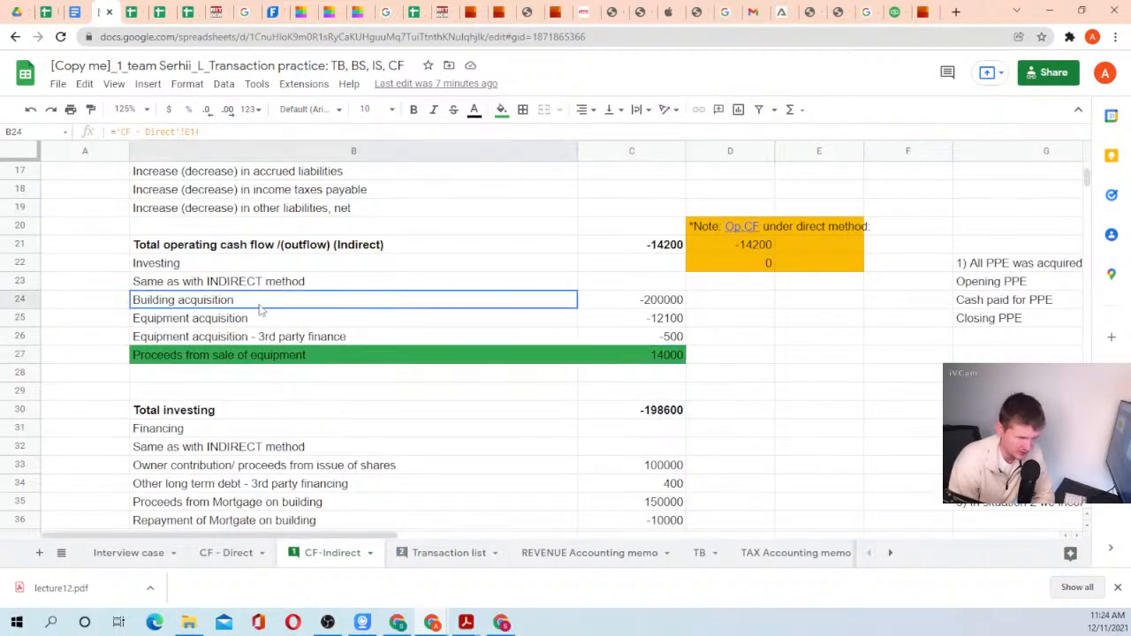
left_click(610, 305)
left_click(415, 307)
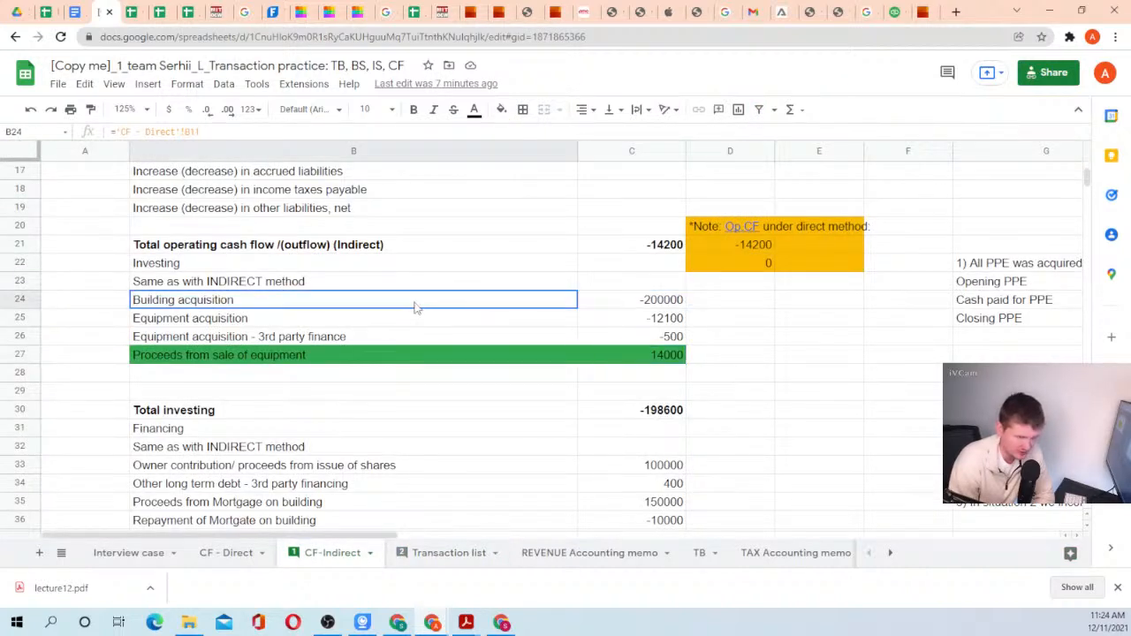
left_click(618, 299)
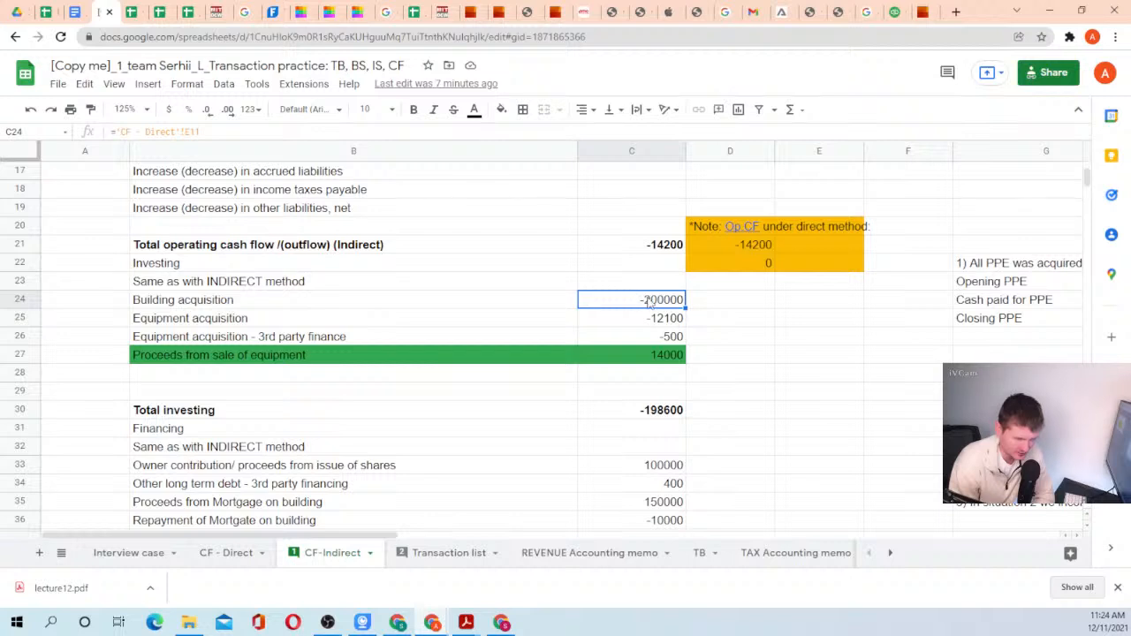
Inspect the mortgage proceeds in row 35 and select C35 together with C24 to compare financing inflow with building outflow.
left_click(259, 504)
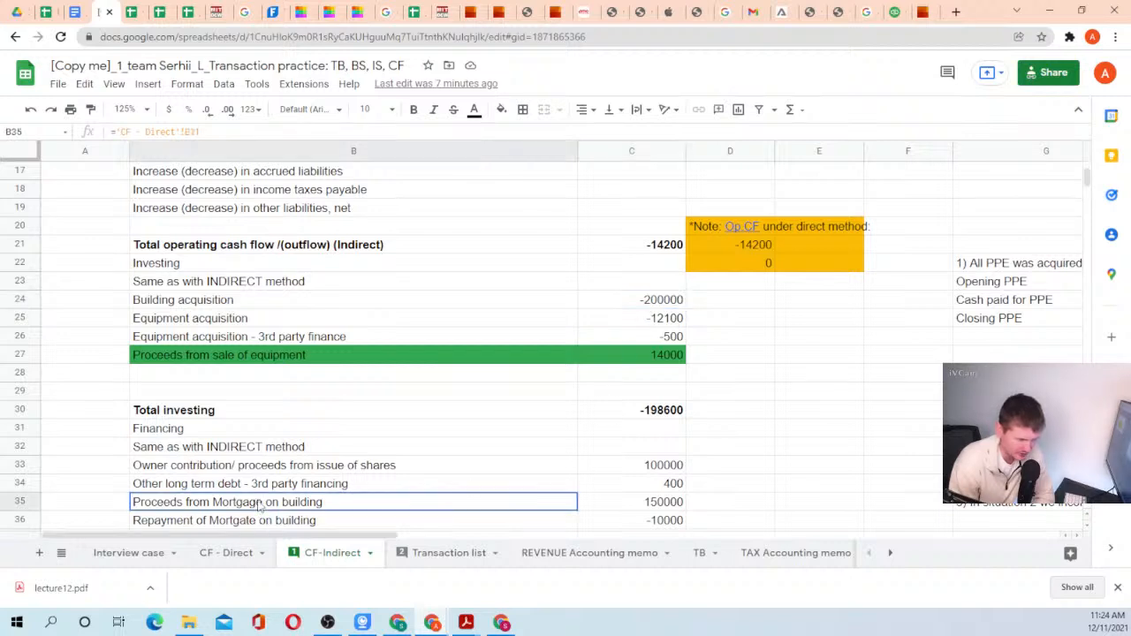
left_click(618, 511)
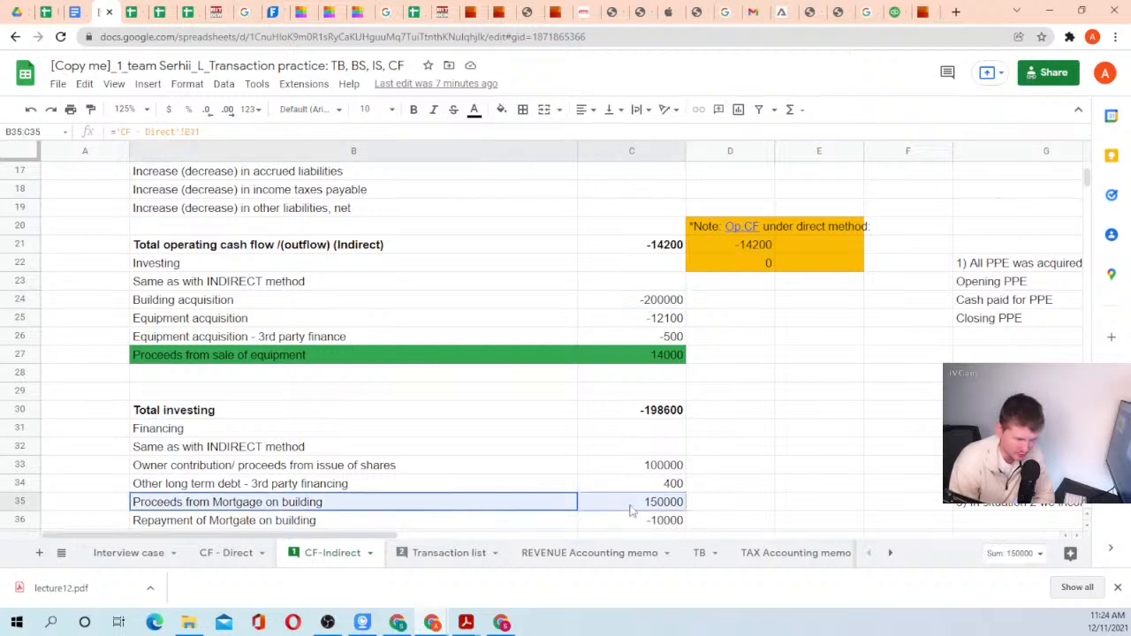
left_click(437, 510)
left_click(618, 511)
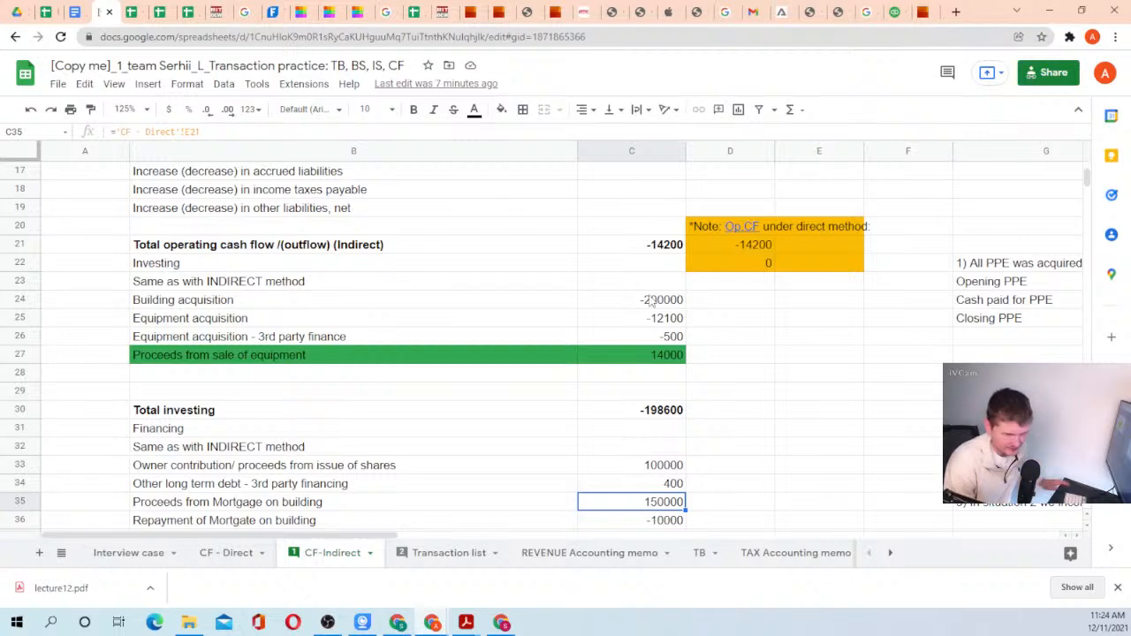
left_click(652, 303, "ctrl")
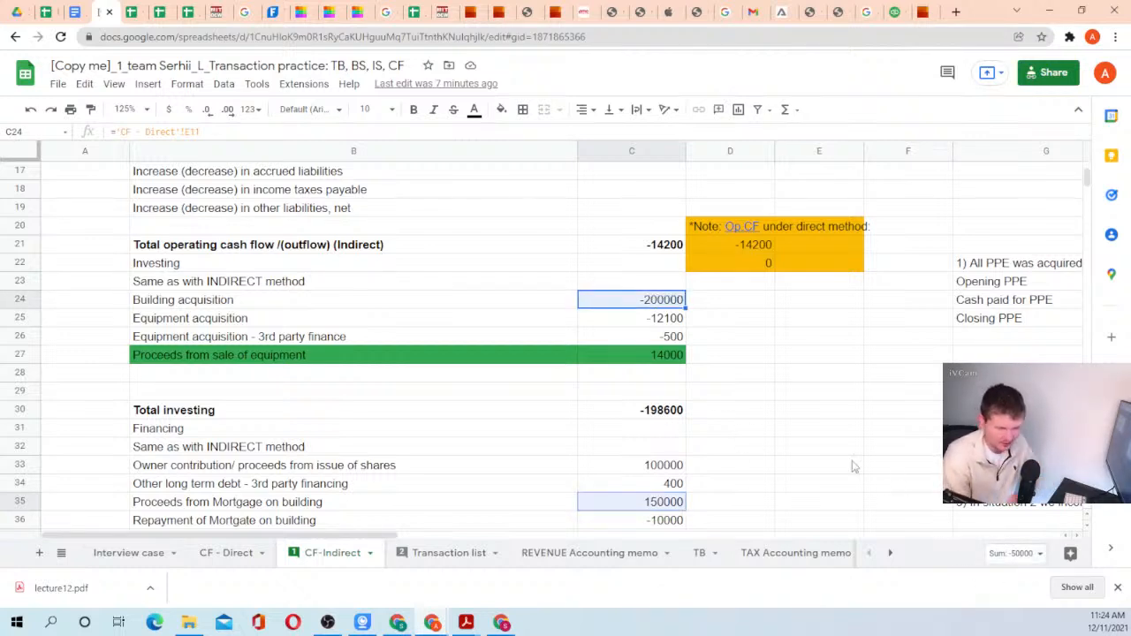
Review the financing section's mortgage proceeds in C35 and the third-party long-term debt amount in C34.
scroll(395, 461, "down", 1)
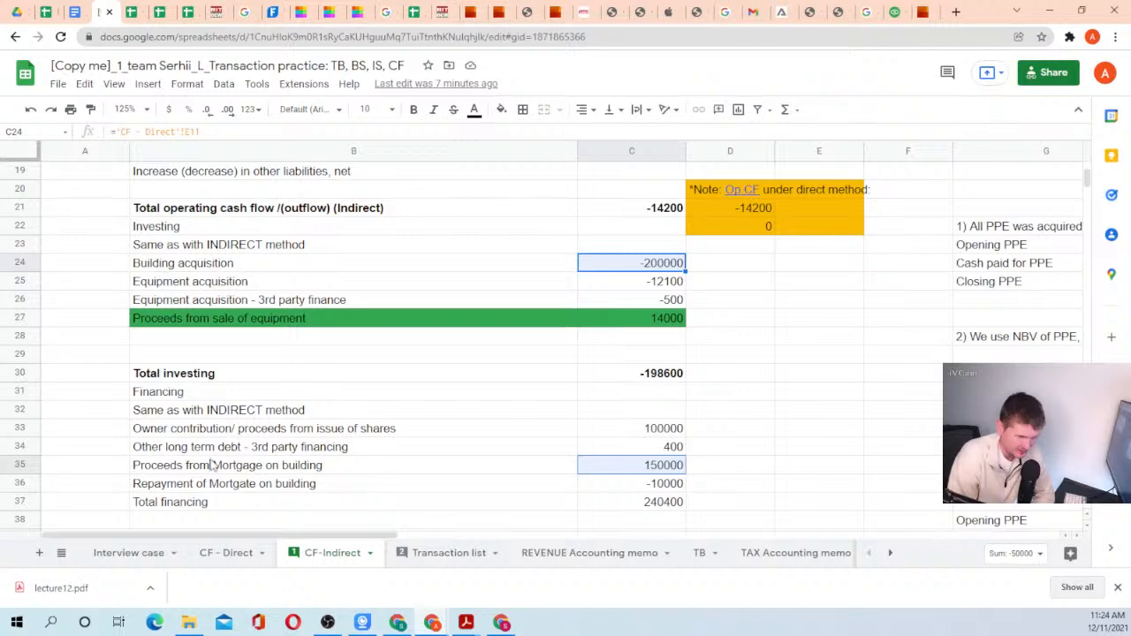
left_click_drag(214, 465, 652, 456)
left_click(654, 468)
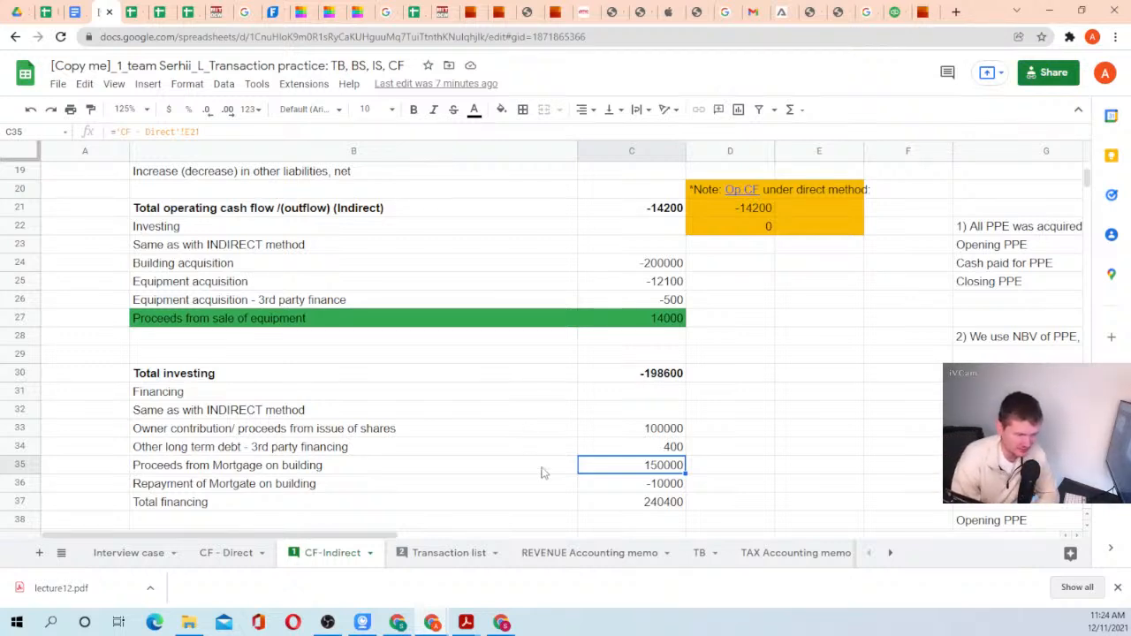
left_click(627, 456)
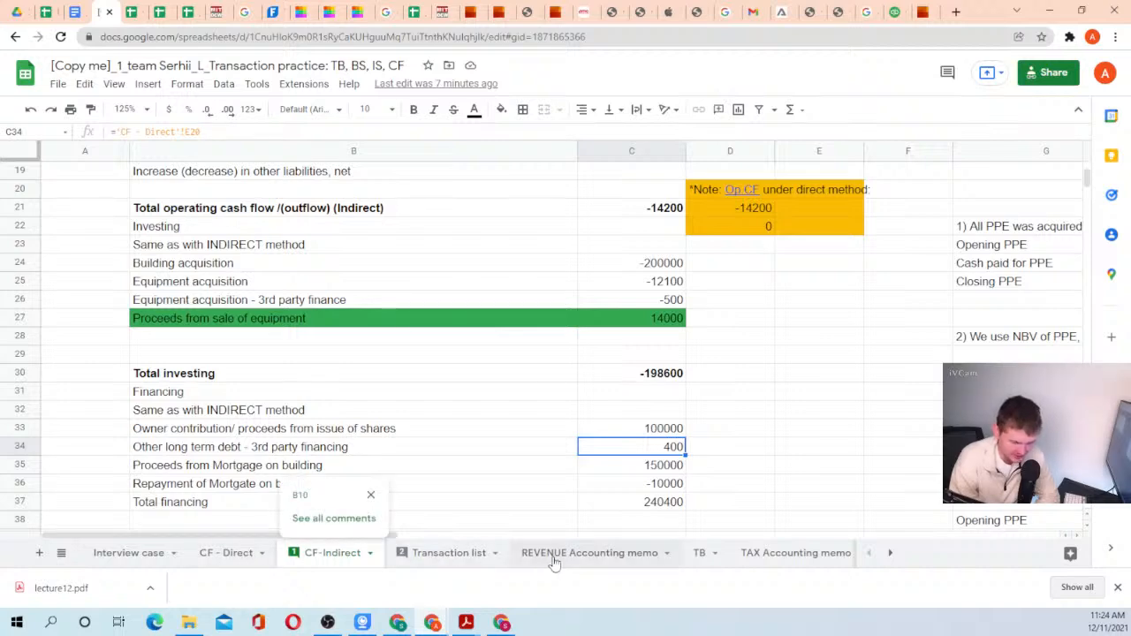
Return to the Transaction list sheet and find the computer equipment purchase with an installment note described in row 54.
left_click(463, 555)
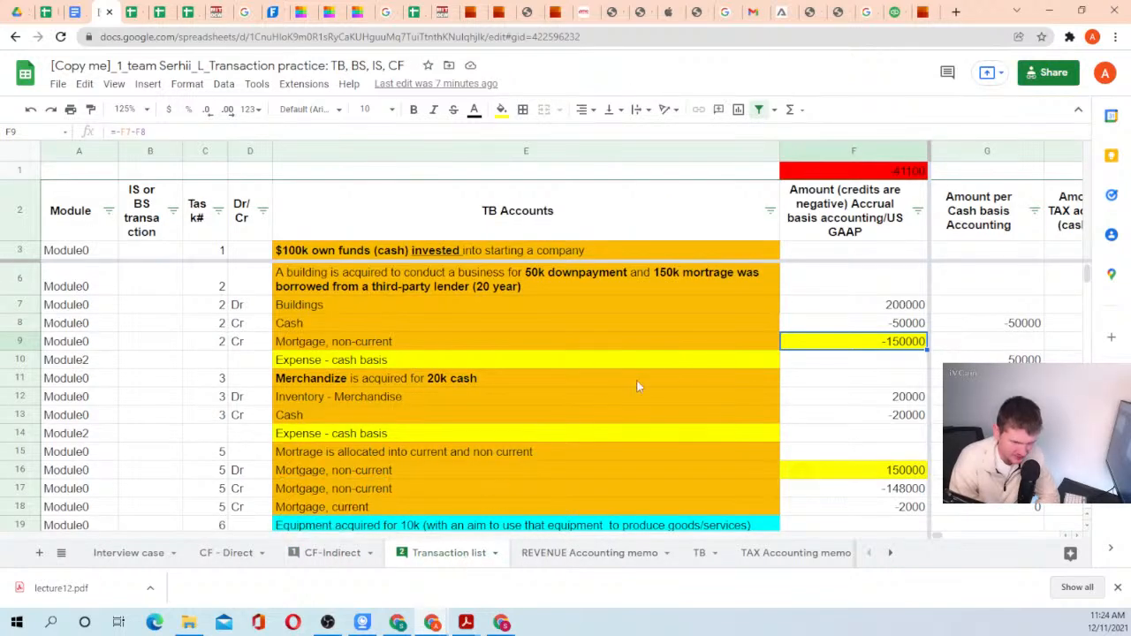
scroll(780, 392, "down", 5)
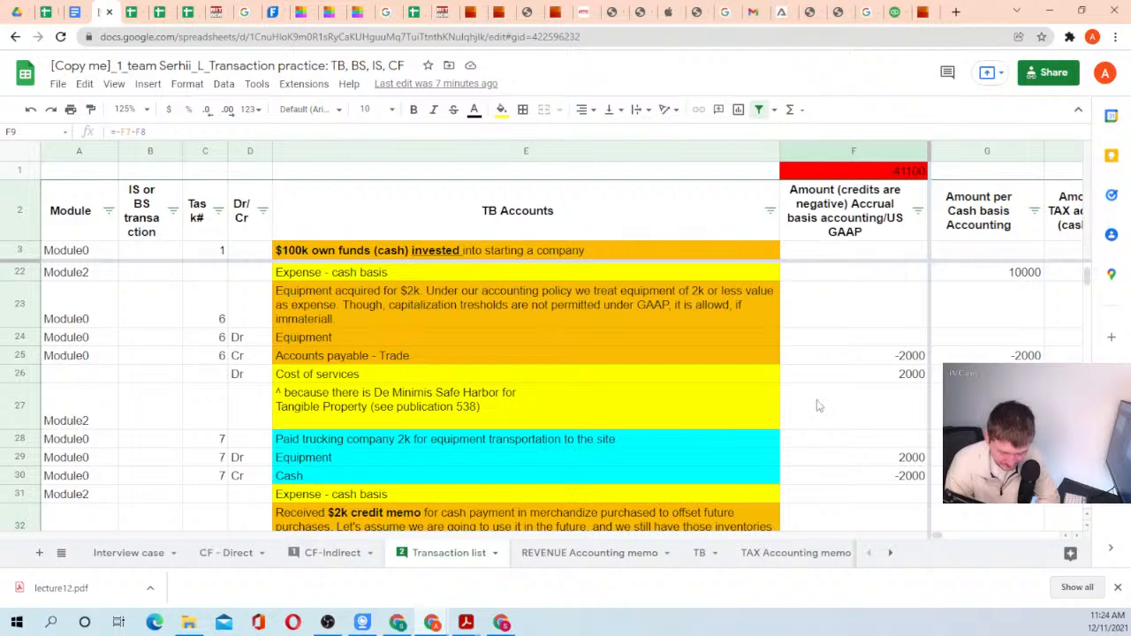
scroll(818, 412, "down", 3)
scroll(817, 412, "down", 8)
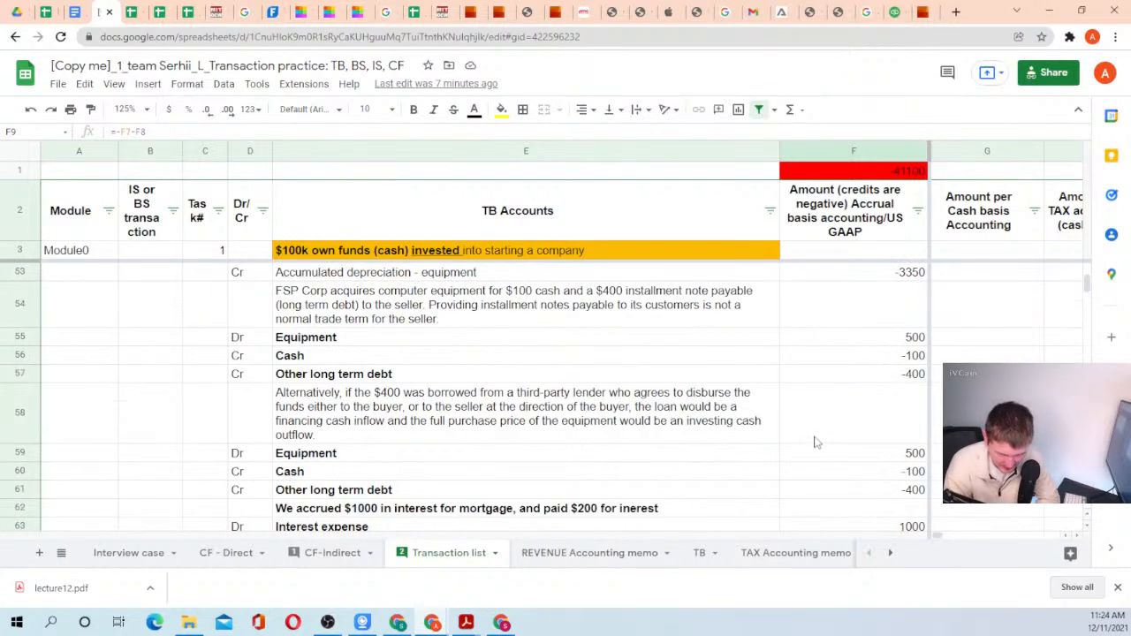
left_click(555, 363)
key("Up")
key("Up")
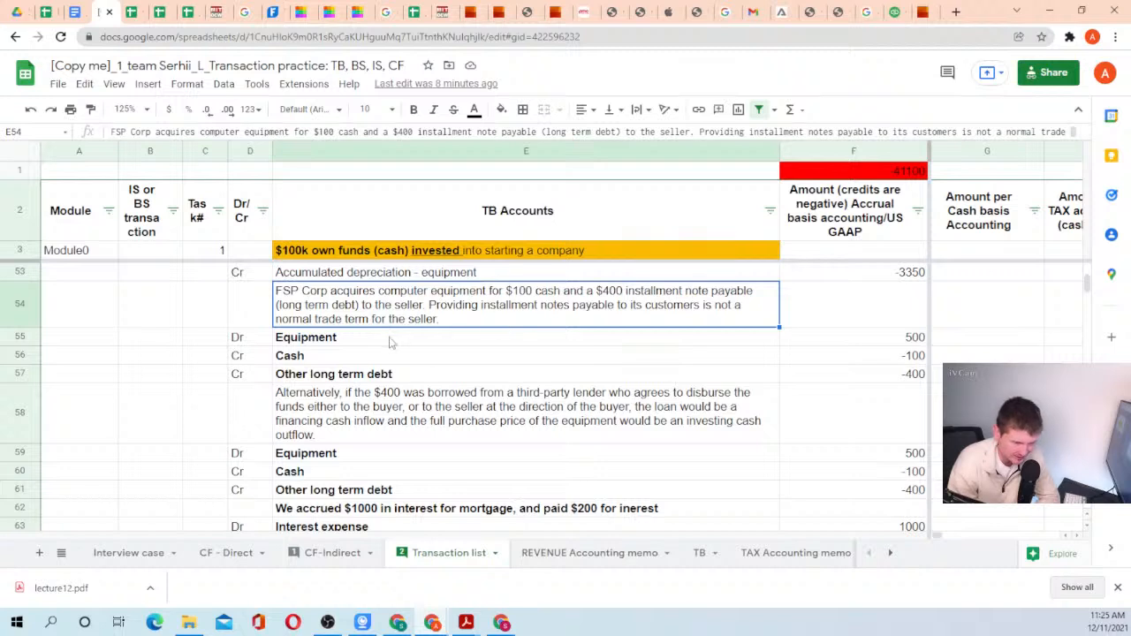
Walk through the Equipment, Cash and Other long term debt lines of the installment note entry in rows 55 to 57.
left_click(392, 343)
key("Right")
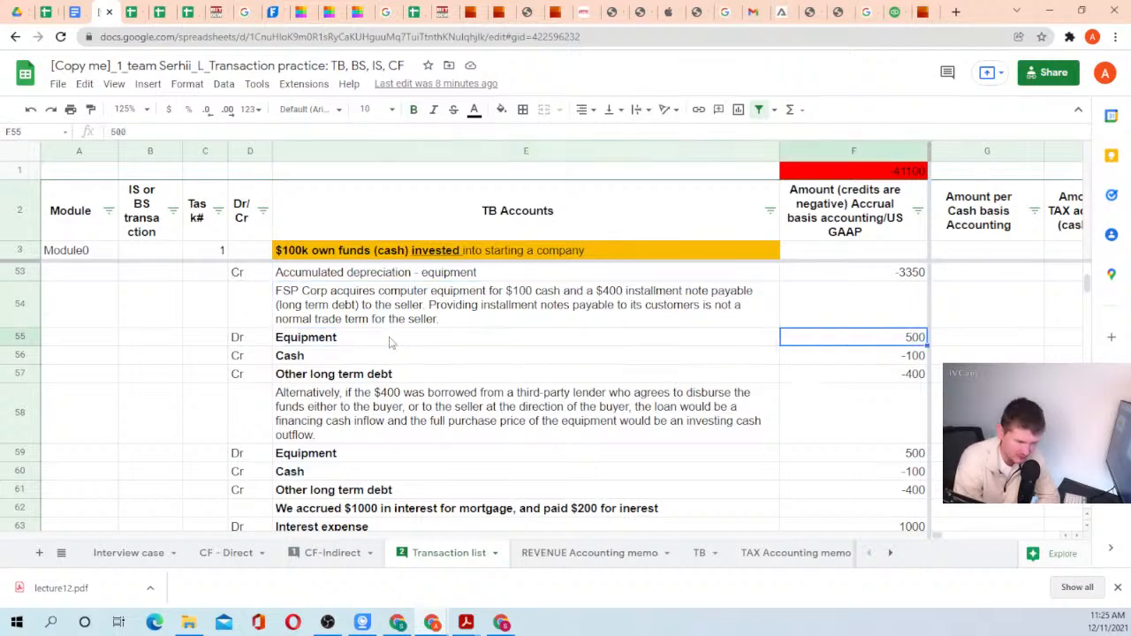
left_click(392, 342)
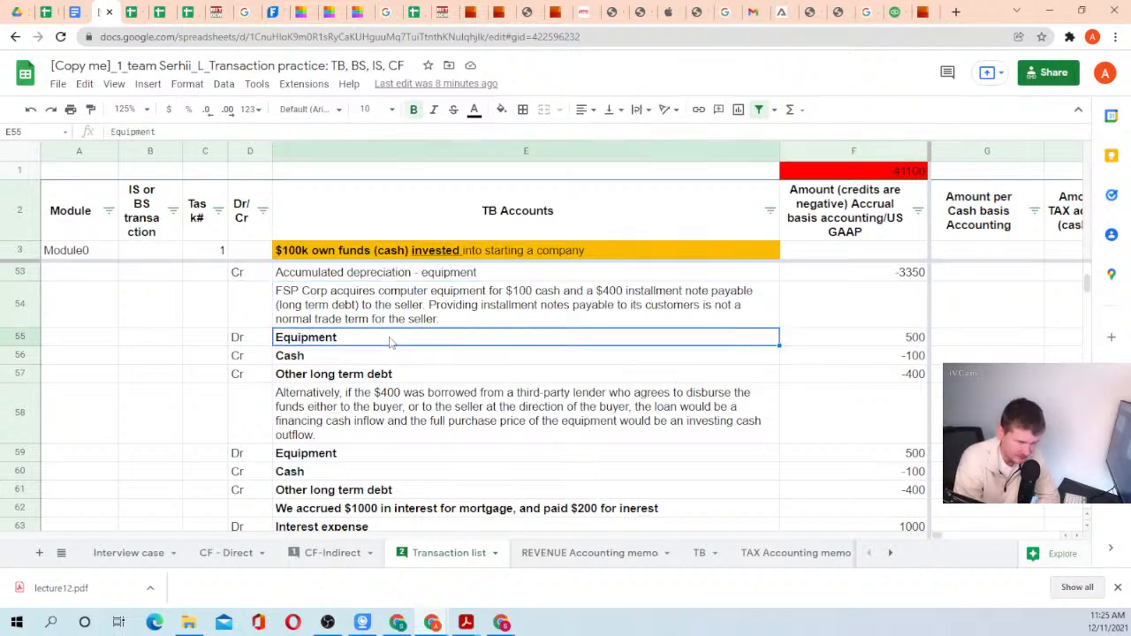
key("Down")
key("Right")
key("Left")
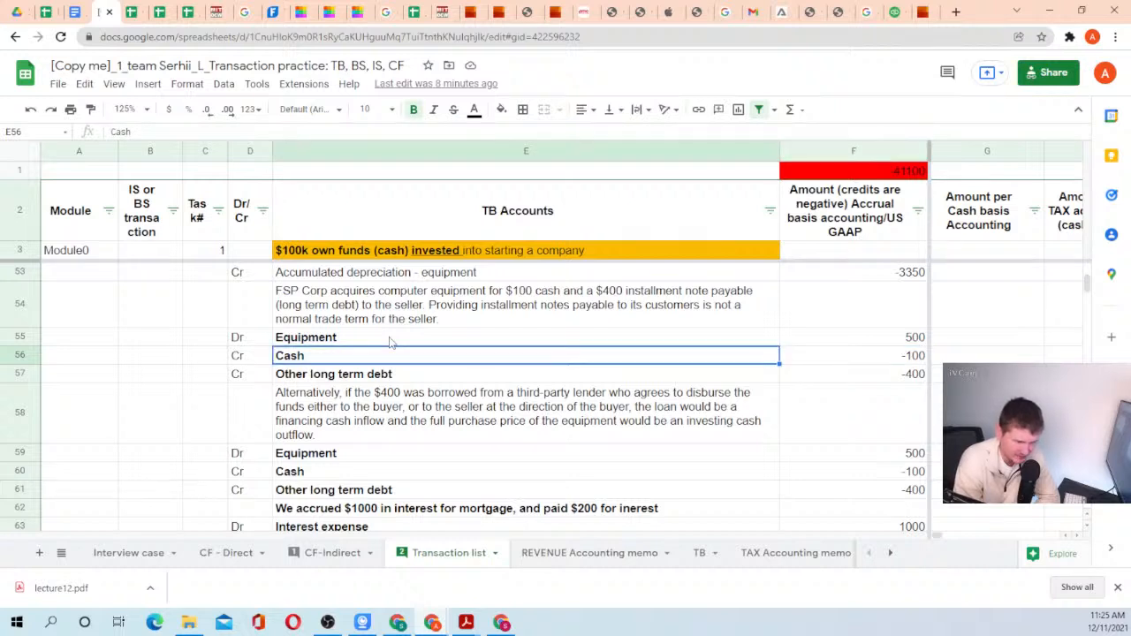
key("Down")
key("Up")
key("Up")
key("Up")
key("Down")
key("Down")
key("Down")
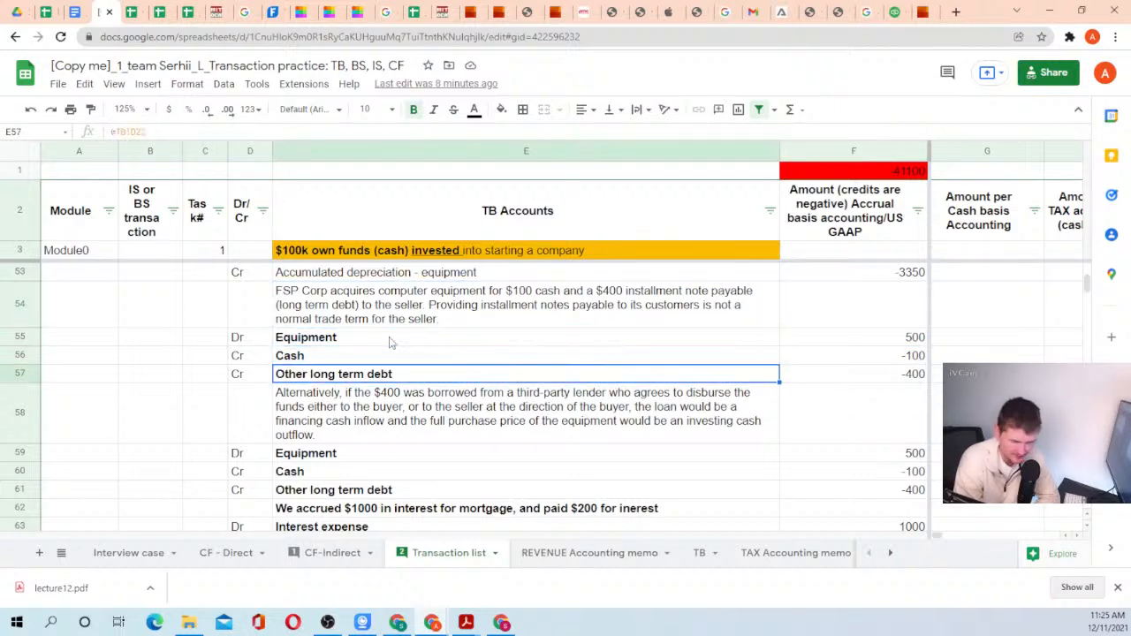
Check the direct cash flow classifications in column N for the installment purchase's Cash and Other long term debt lines.
key("Right")
key("Right")
key("Right")
key("Right")
key("Right")
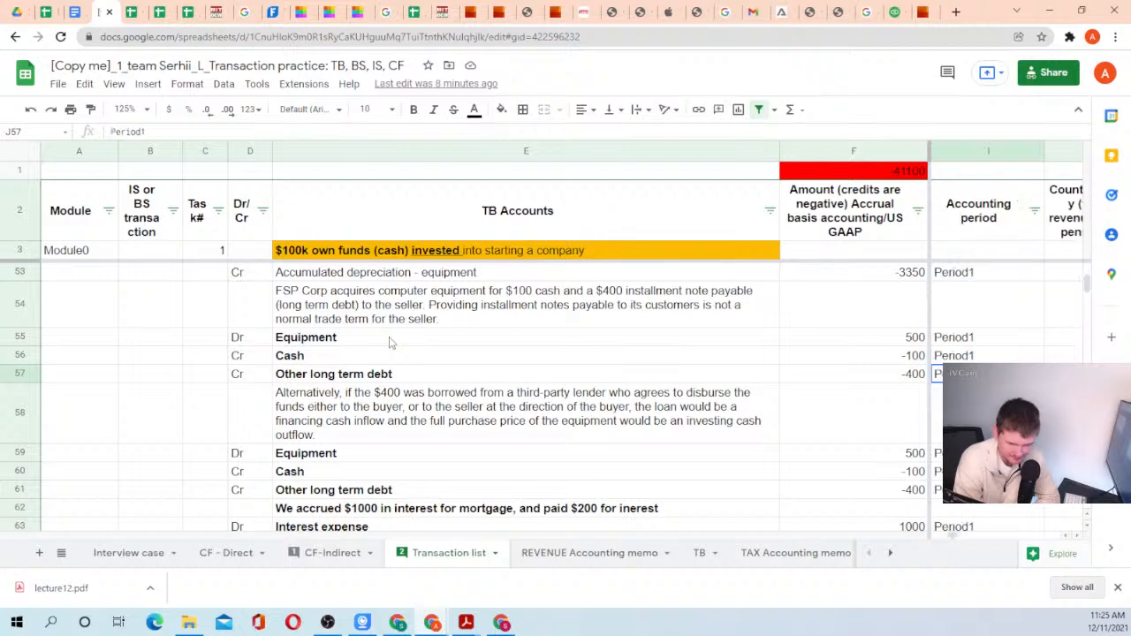
key("Right")
key("Right")
key("Right")
key("Right")
key("Up")
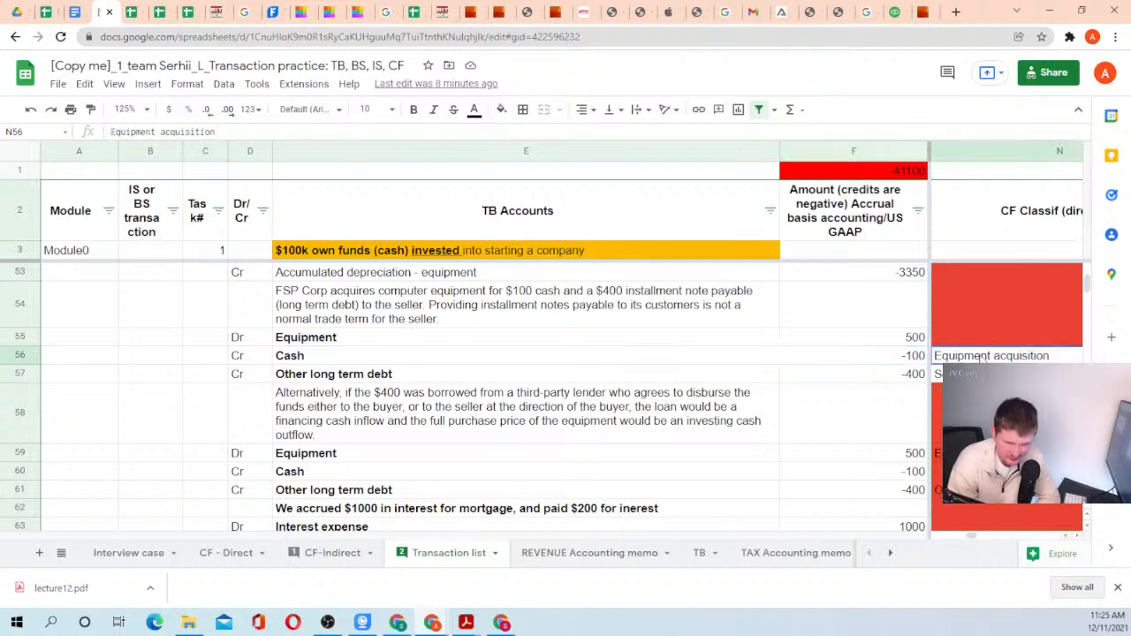
left_click(906, 376)
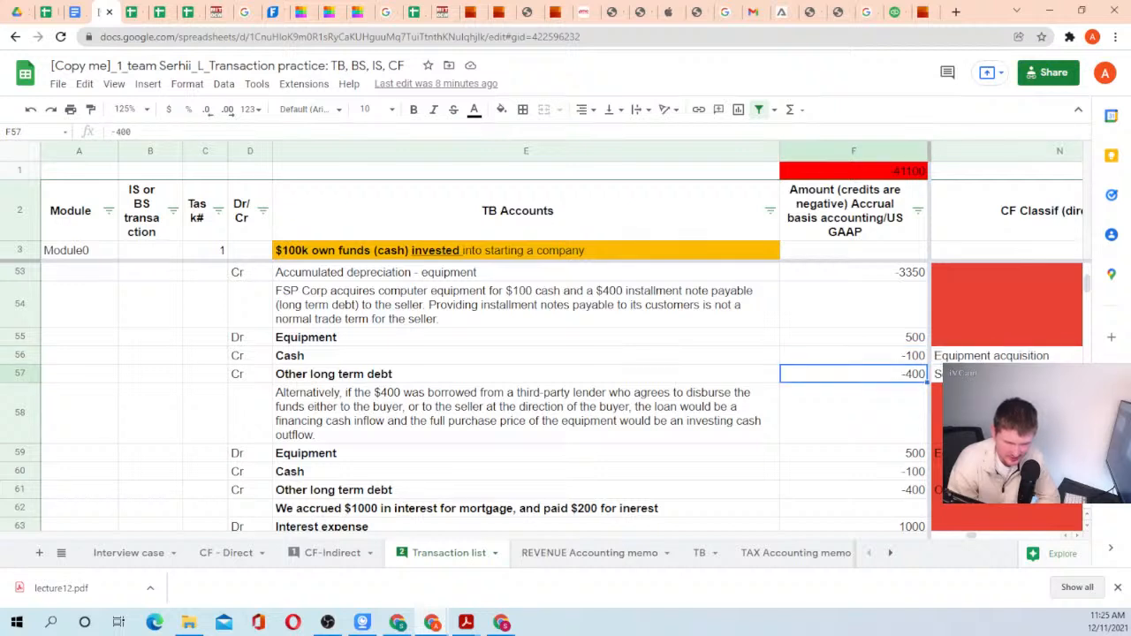
key("Right")
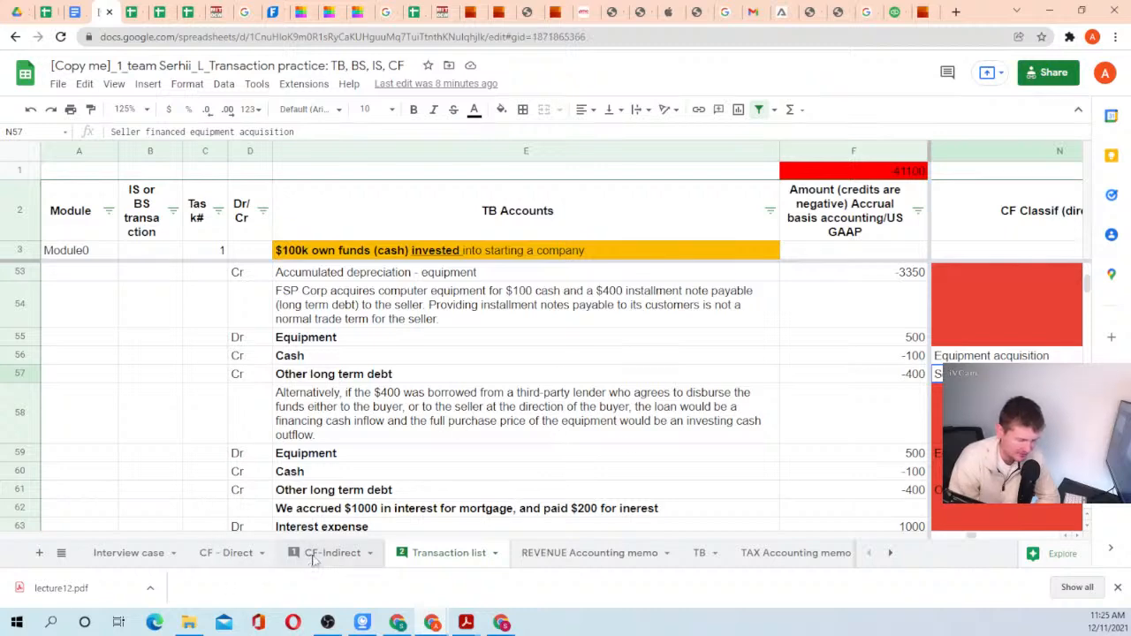
Find the noncash investing and financing activity line in row 50 of the CF-Indirect sheet and inspect its amount in C50.
left_click(310, 554)
scroll(256, 446, "down", 5)
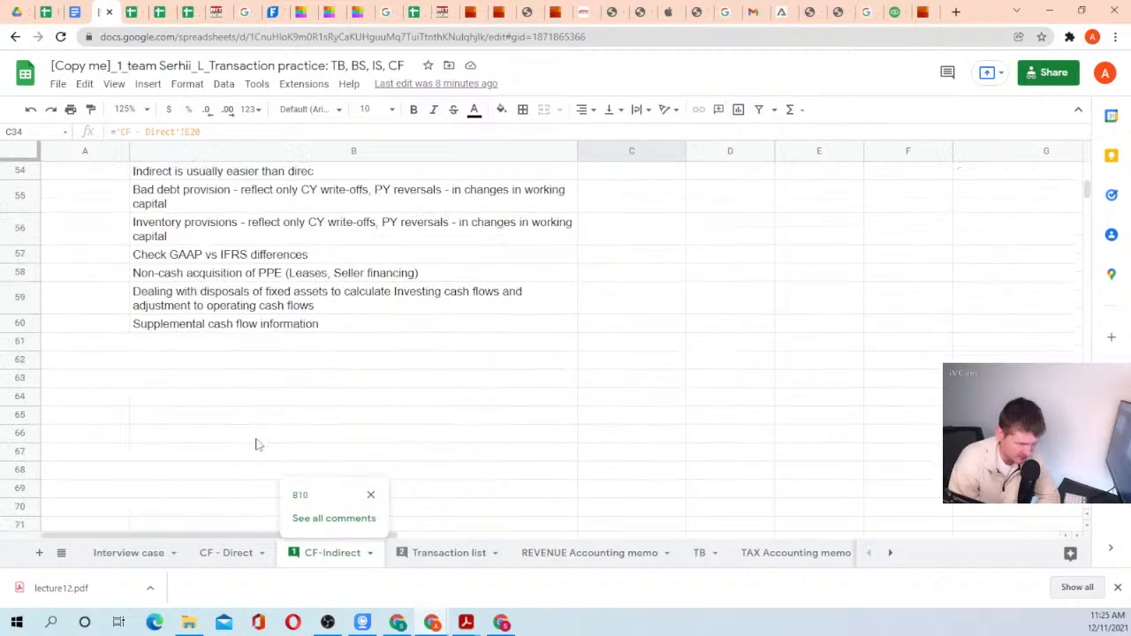
scroll(256, 442, "up", 3)
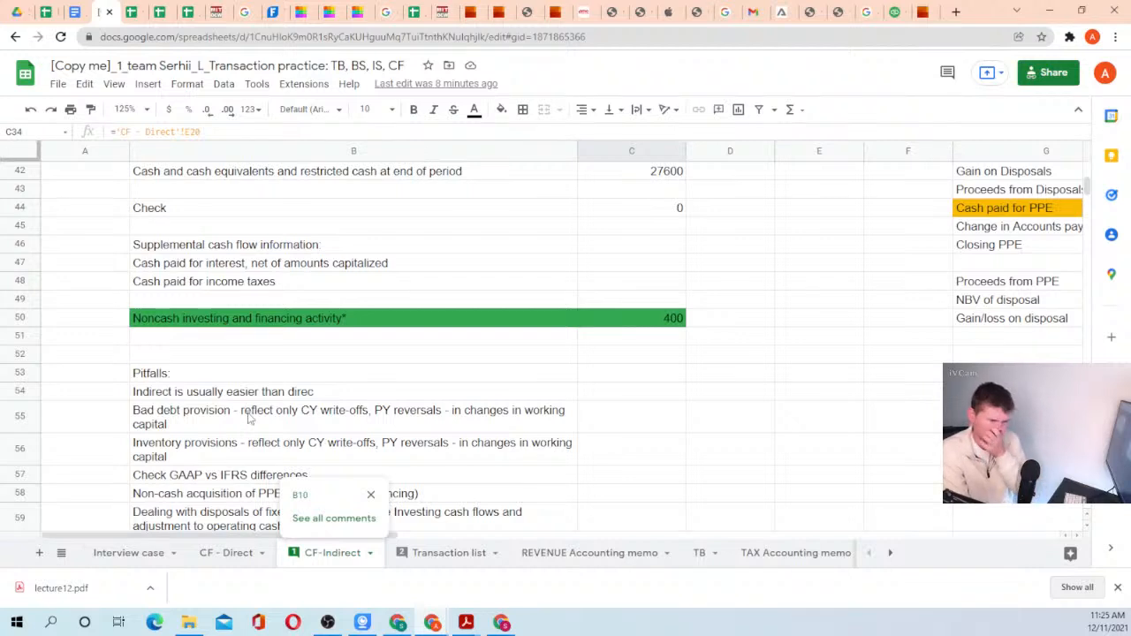
left_click(252, 321)
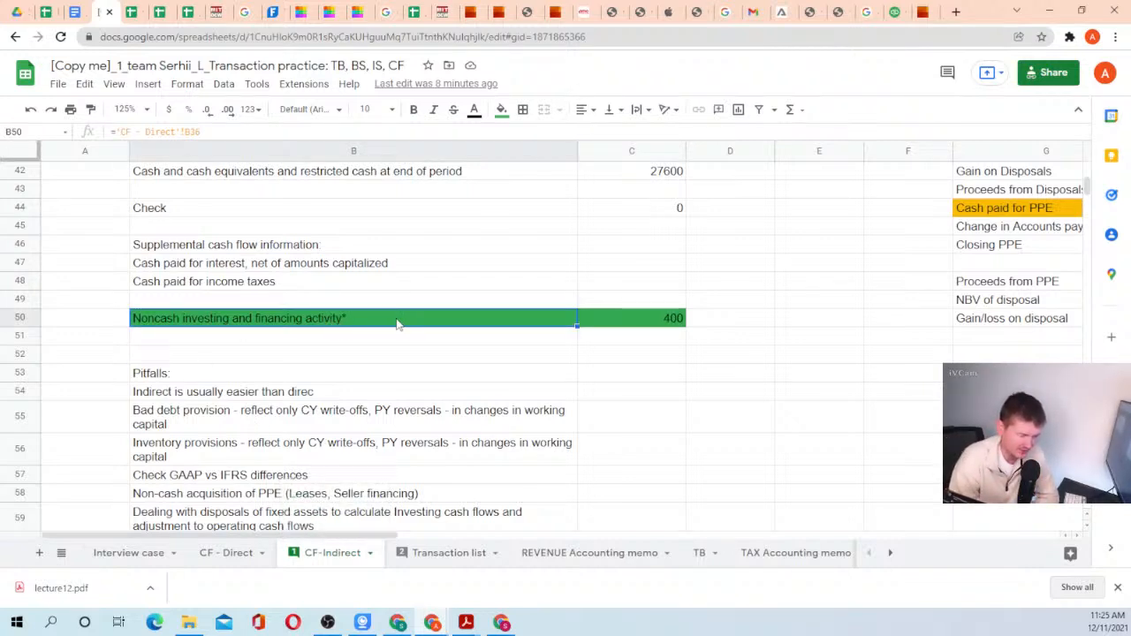
left_click(645, 322)
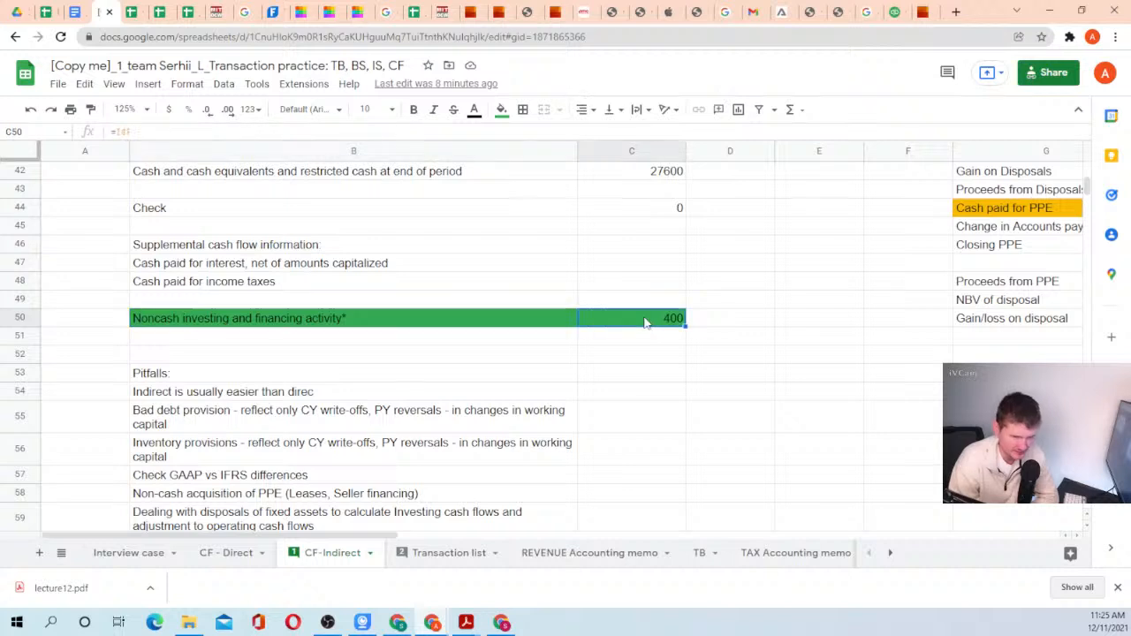
scroll(697, 263, "up", 3)
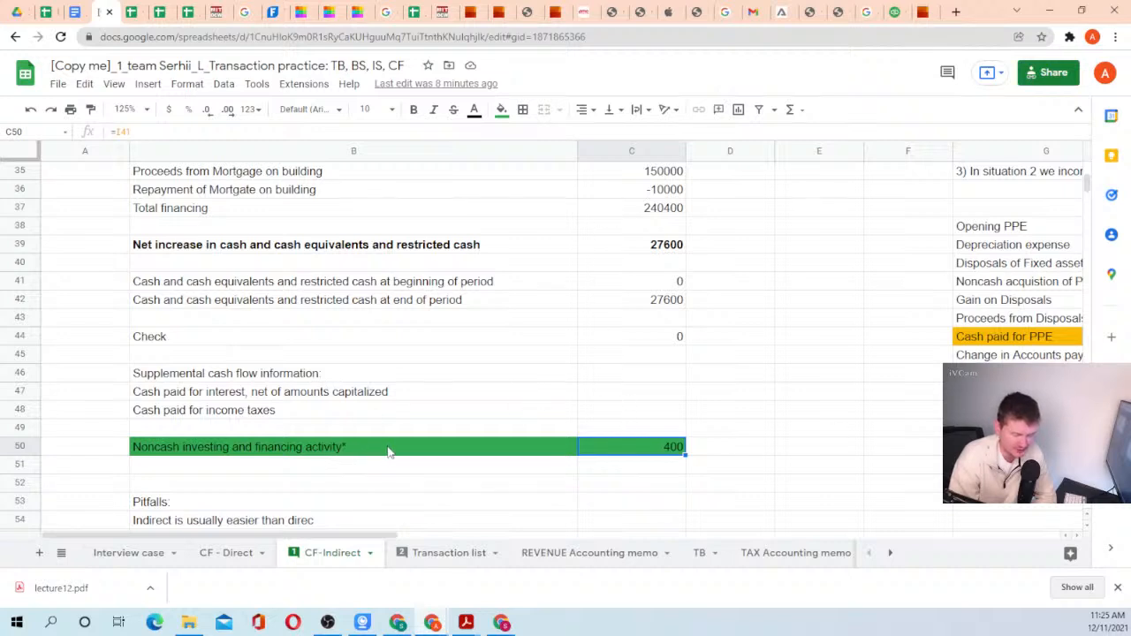
left_click(304, 450)
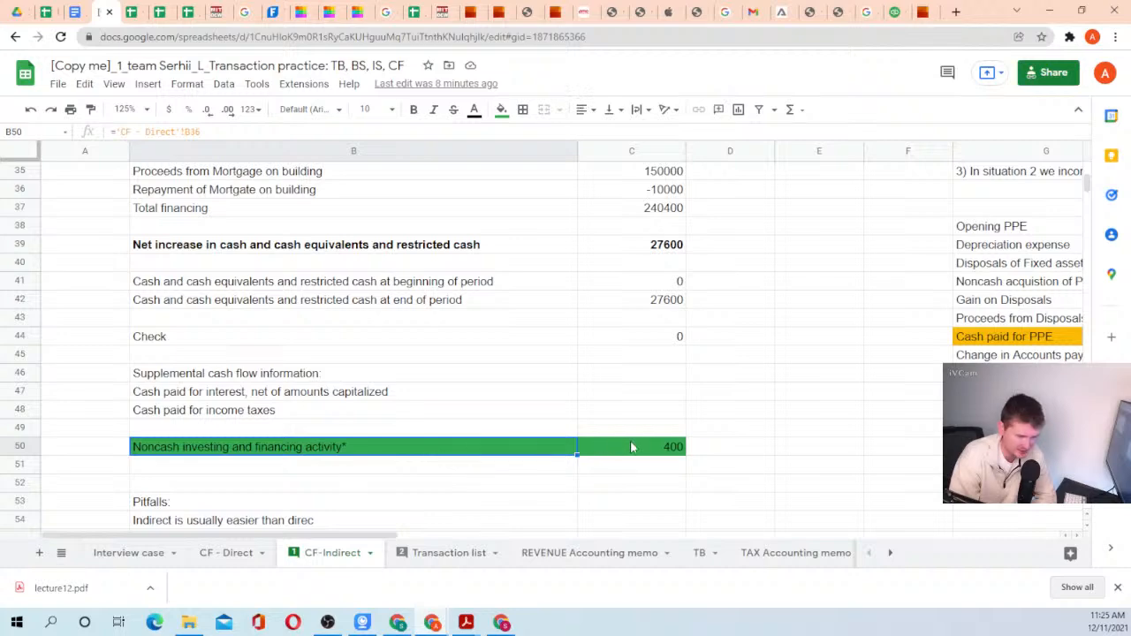
left_click(630, 446)
left_click(480, 454)
left_click(612, 454)
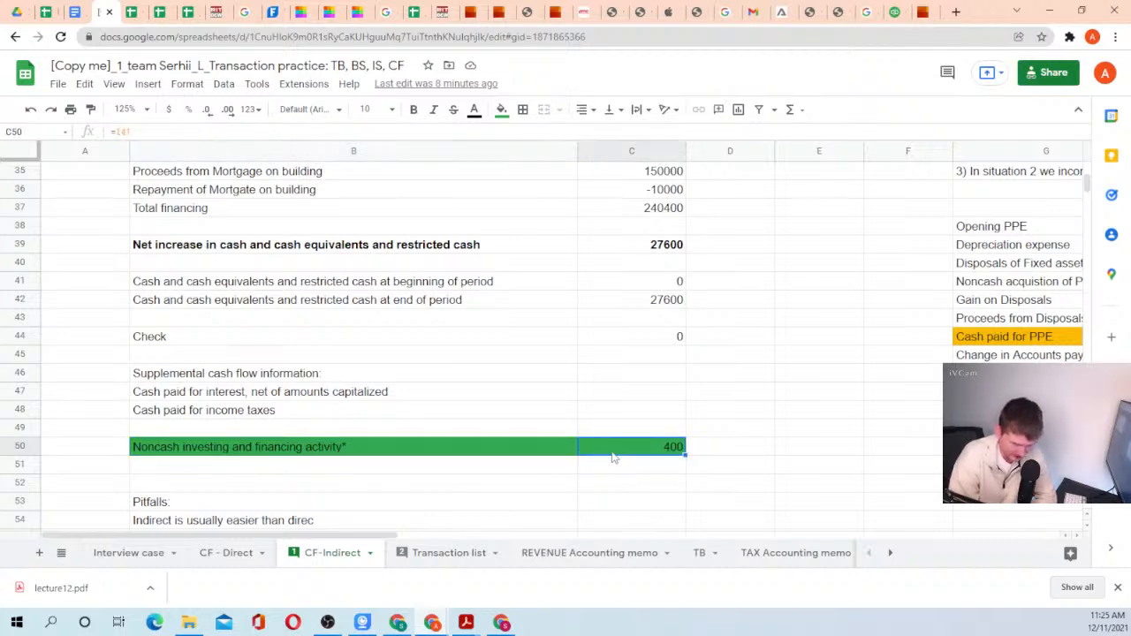
Inspect the Equipment acquisition and Equipment acquisition - 3rd party finance amounts in rows 25 and 26 of the investing section.
scroll(636, 450, "up", 5)
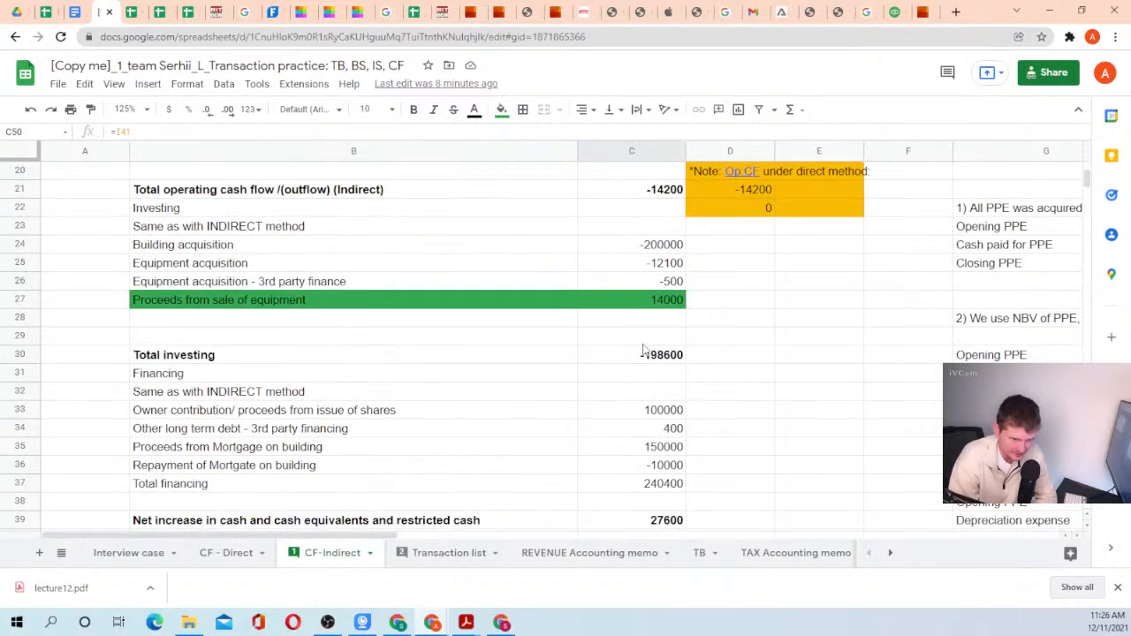
left_click(170, 267)
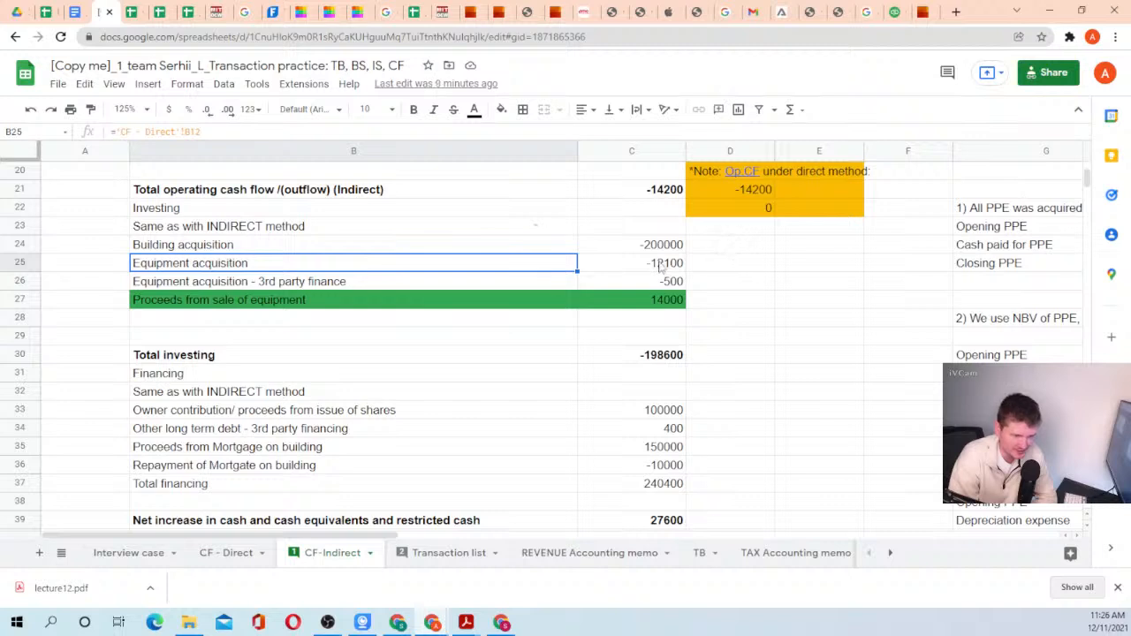
left_click(659, 266)
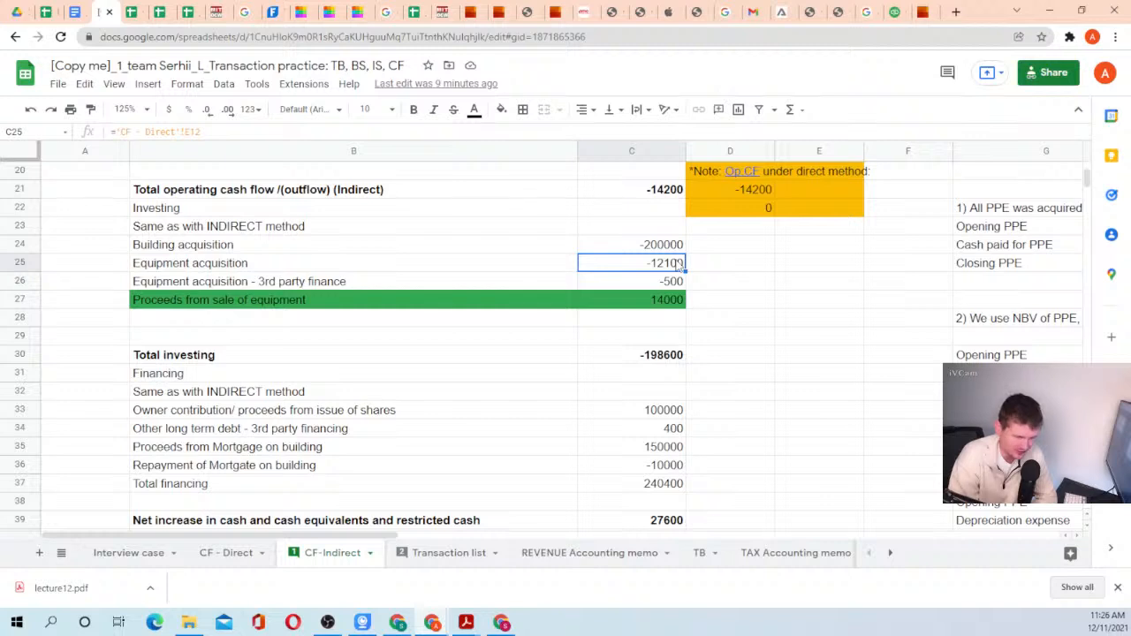
left_click(288, 283)
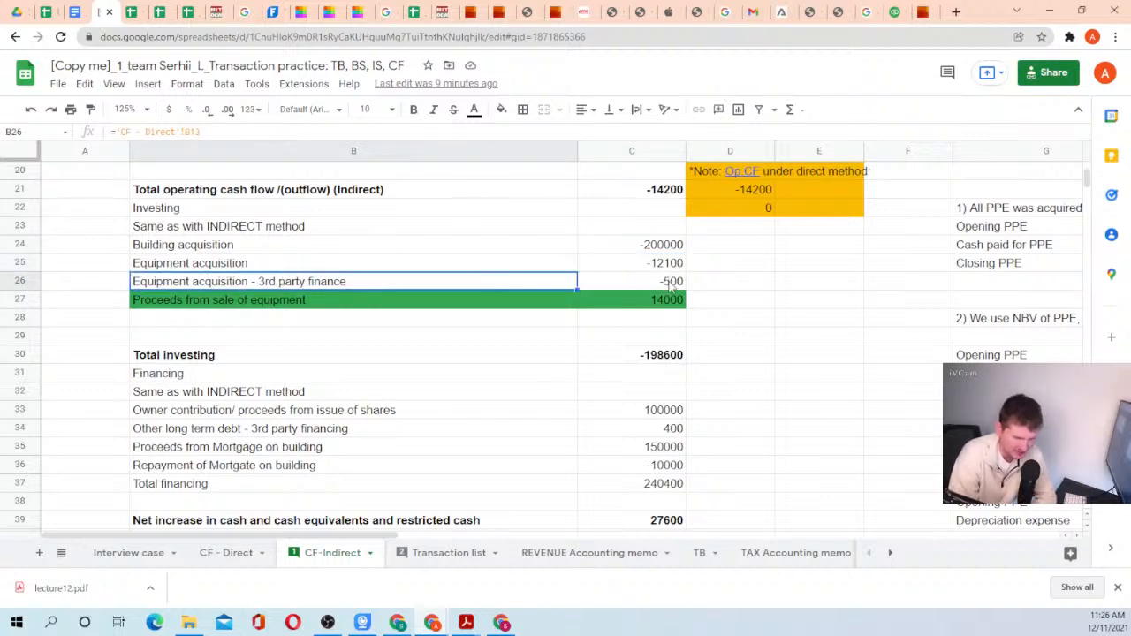
left_click(670, 283)
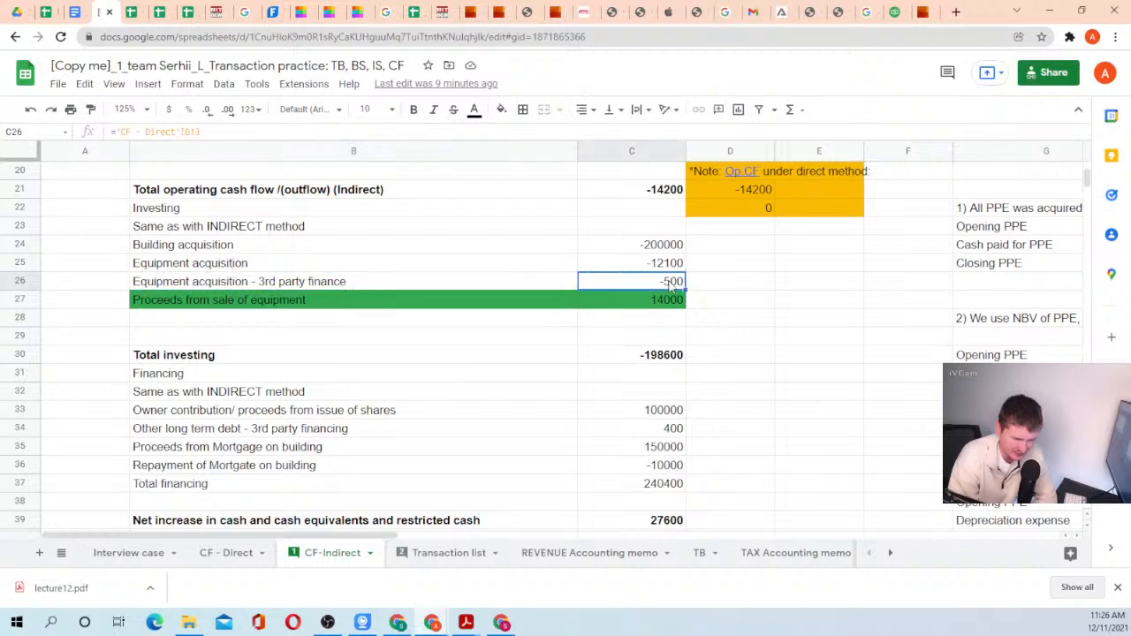
left_click_drag(361, 285, 656, 283)
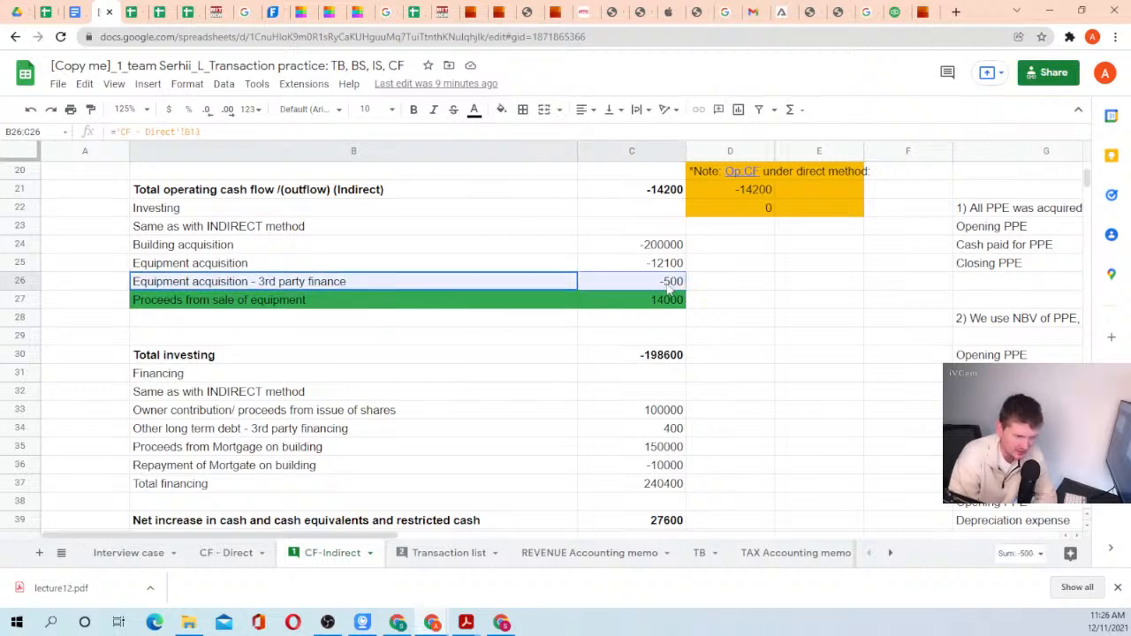
left_click(656, 283)
Check the Other long term debt - 3rd party financing line and its amount in C34 of the financing section.
left_click(247, 429)
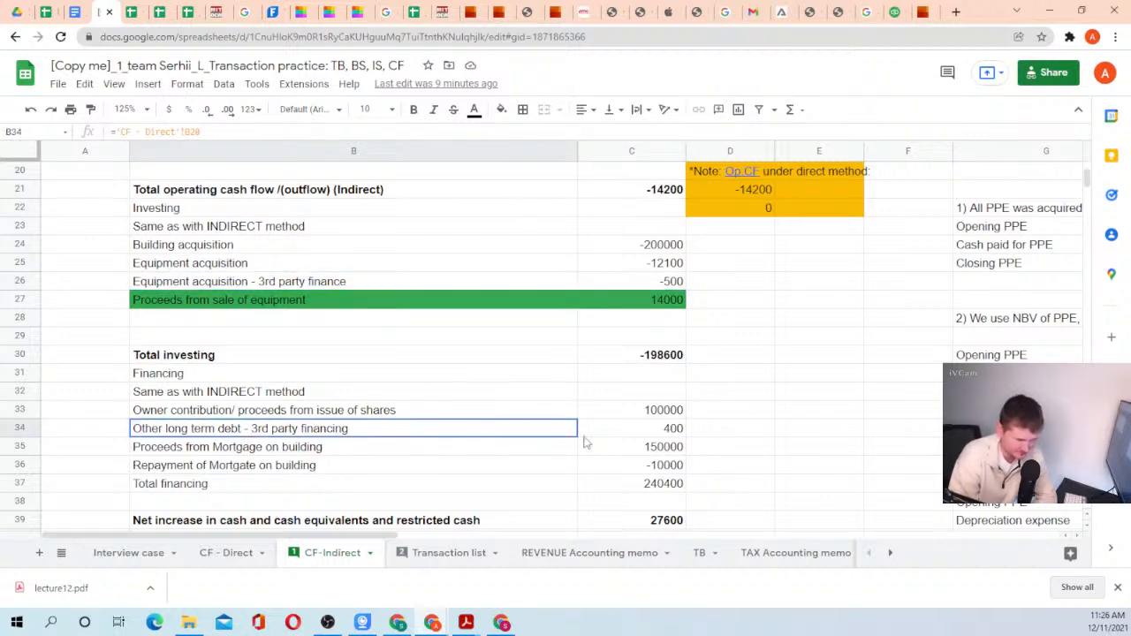
left_click(648, 435)
left_click_drag(299, 438, 652, 436)
left_click(650, 436)
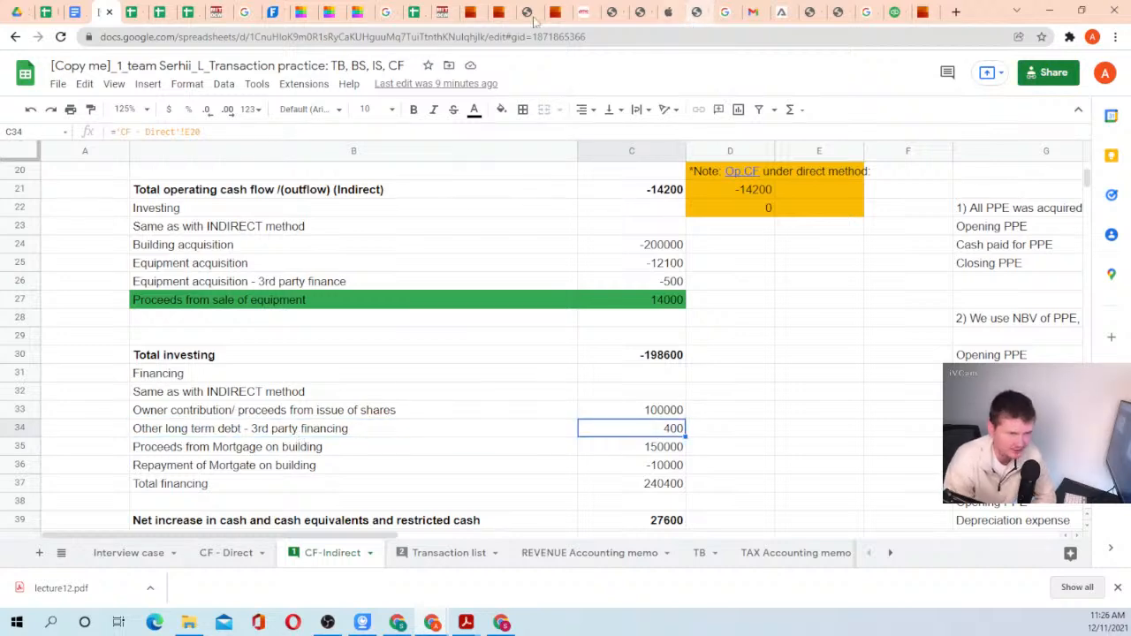
Switch to the lecture12.pdf slide on the SCF and read the operating activities question about non-cash PP&E effects in net income.
left_click(440, 11)
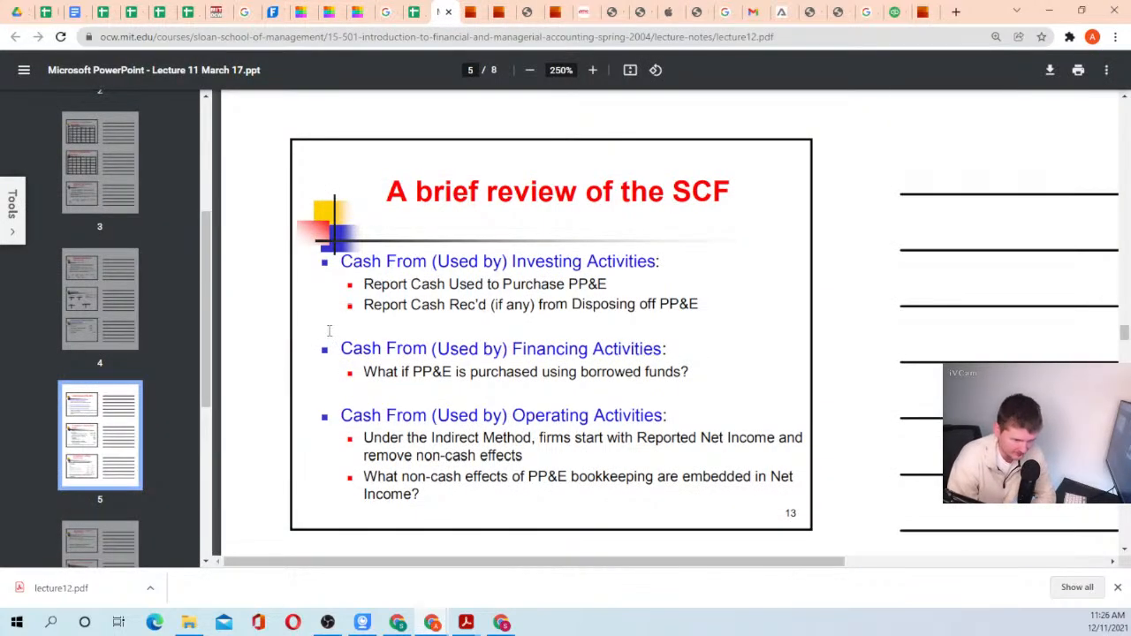
scroll(395, 334, "down", 1)
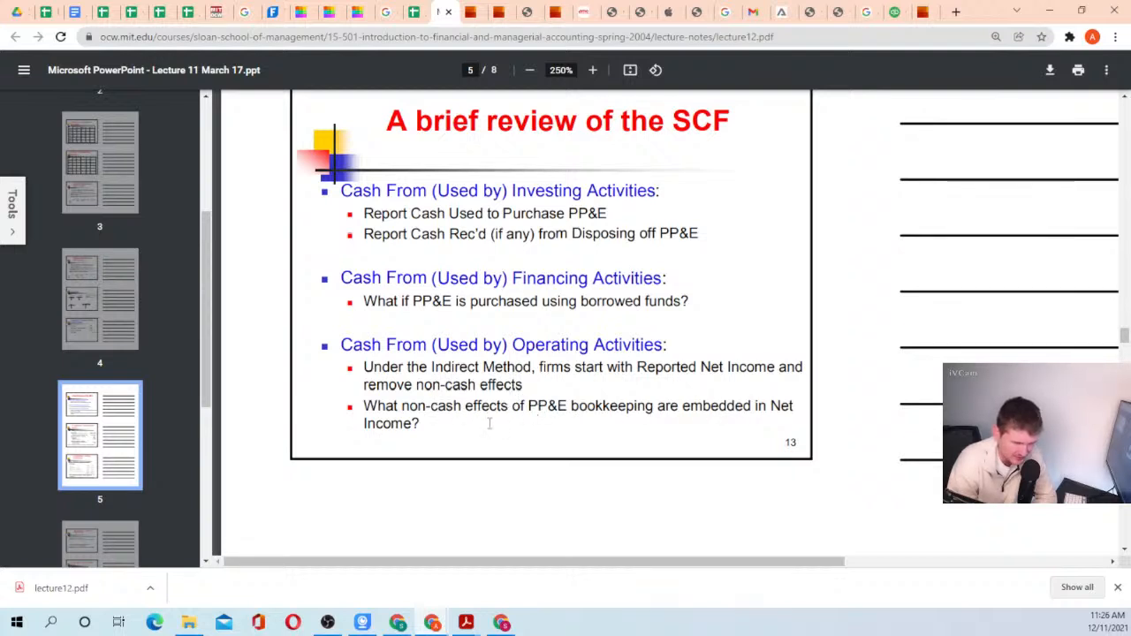
left_click_drag(364, 402, 447, 430)
left_click(447, 431)
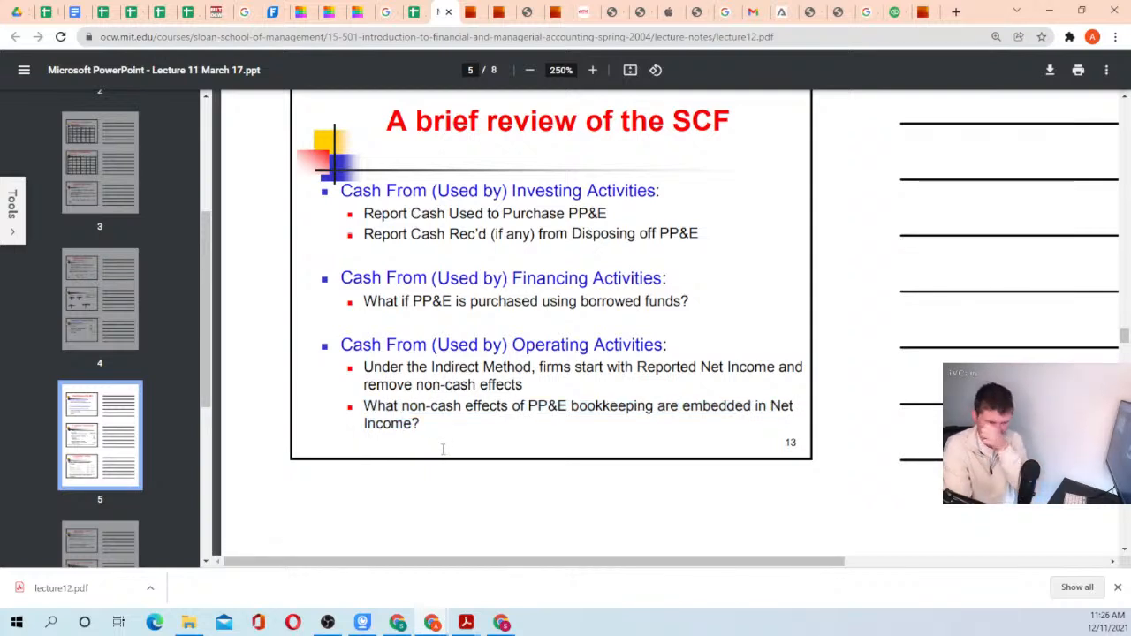
Return to the CF-Indirect sheet and inspect the Depreciation and amortization adjustment in row 6.
left_click(130, 12)
left_click(102, 13)
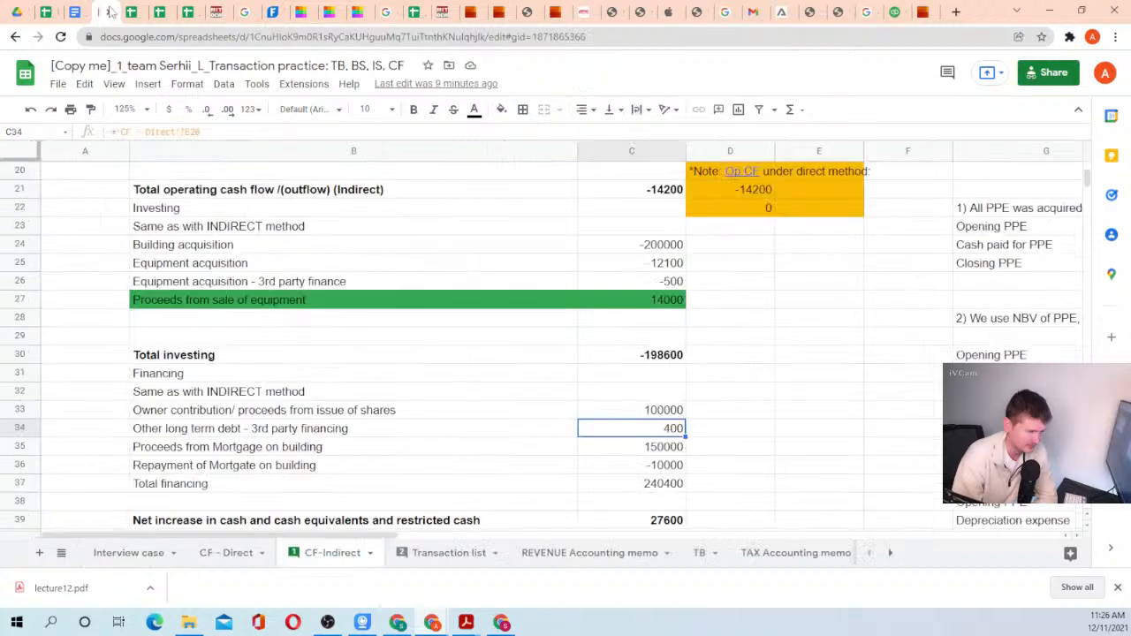
scroll(566, 251, "up", 5)
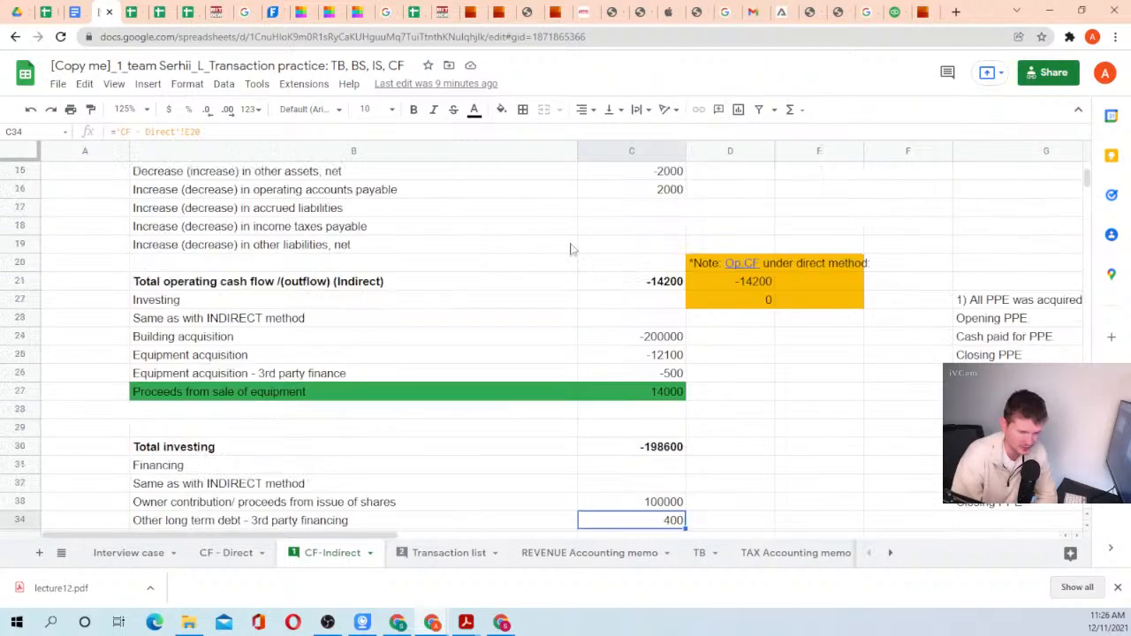
scroll(521, 239, "down", 2)
scroll(471, 224, "up", 2)
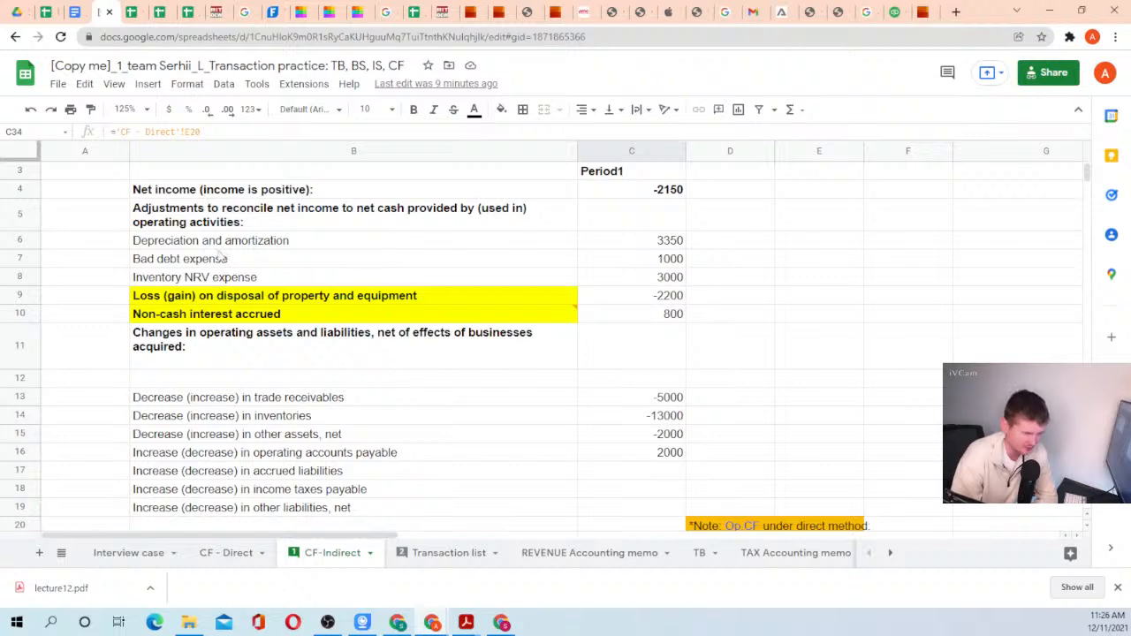
left_click_drag(221, 250, 623, 245)
left_click(624, 245)
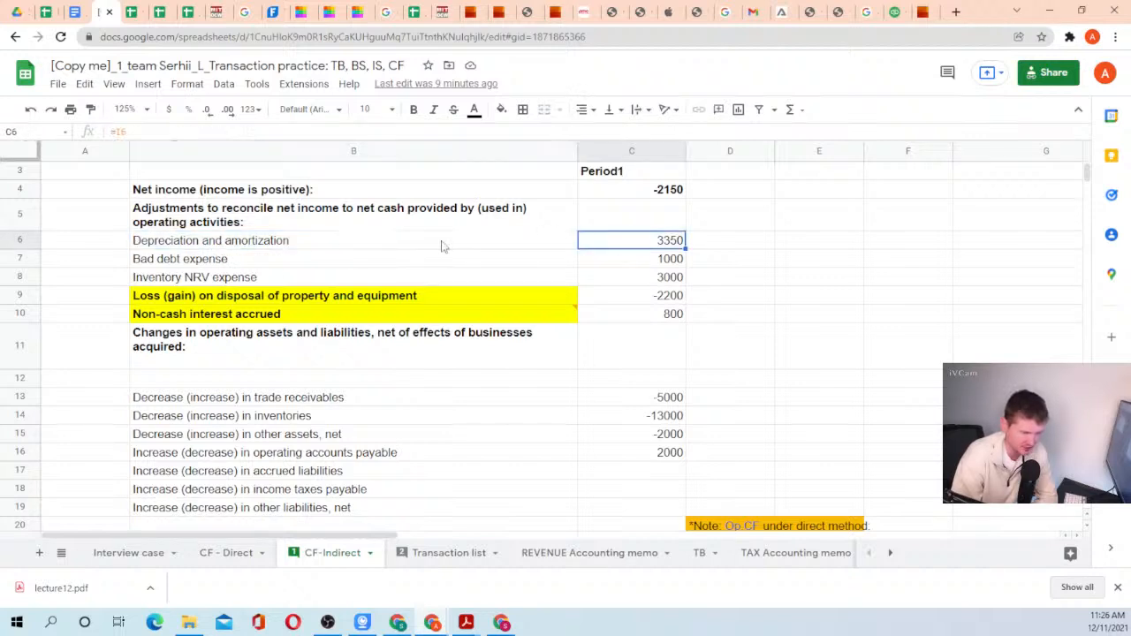
left_click_drag(444, 245, 625, 245)
left_click(625, 246)
left_click(462, 249)
left_click(659, 244)
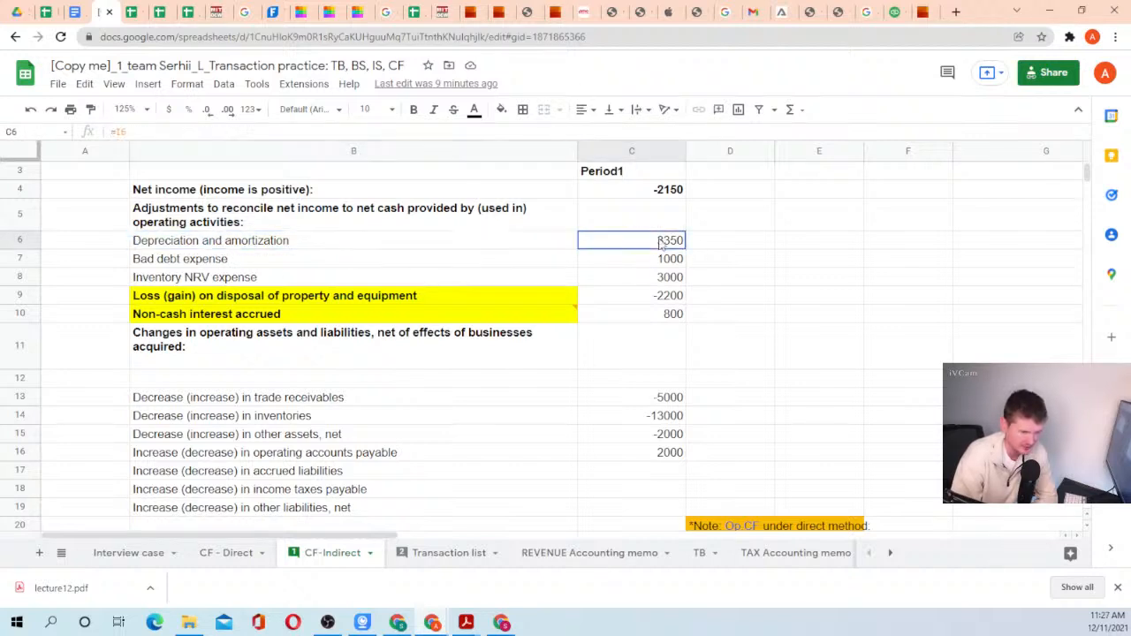
Examine the Loss (gain) on disposal of property and equipment adjustment in row 9 alongside the depreciation adjustment in row 6.
left_click_drag(274, 301, 633, 296)
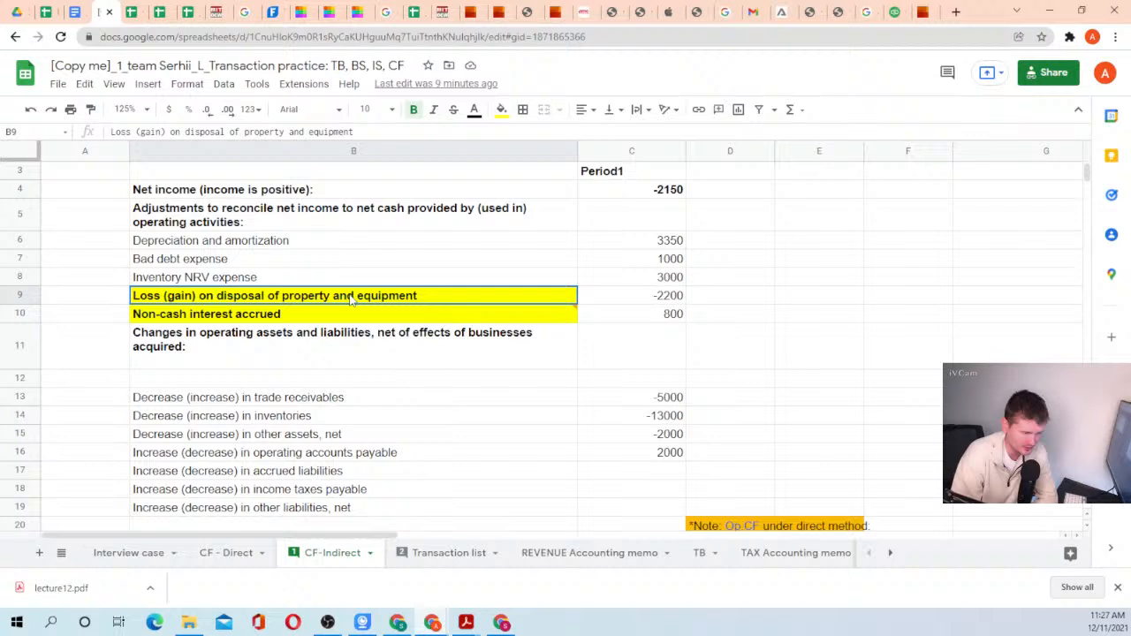
left_click(631, 295)
left_click(465, 298)
left_click(646, 302)
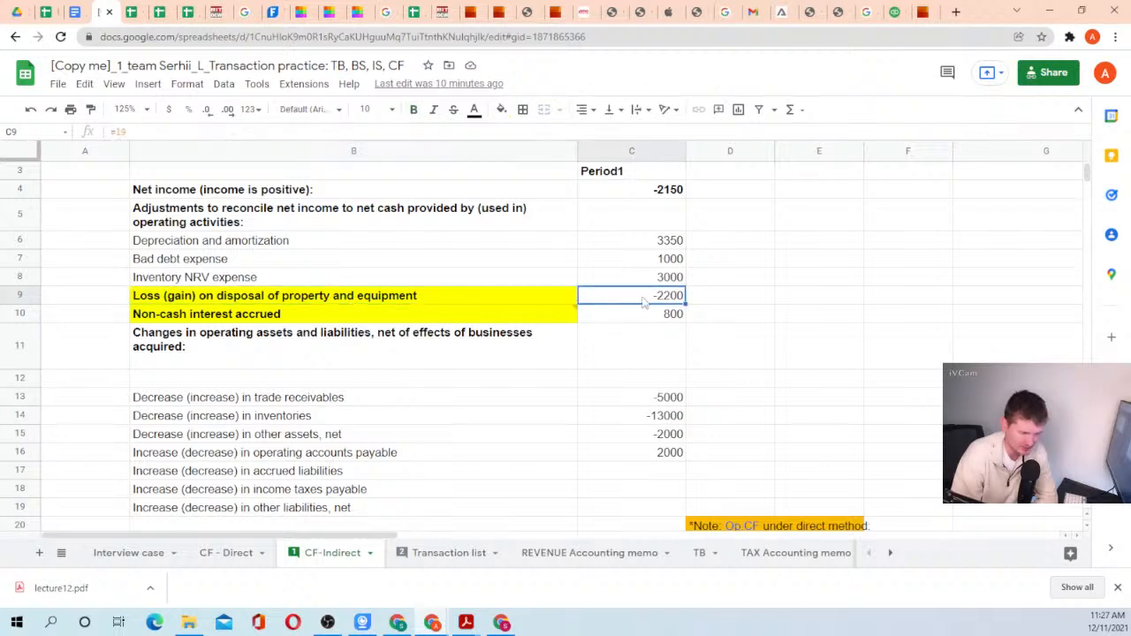
left_click(656, 239)
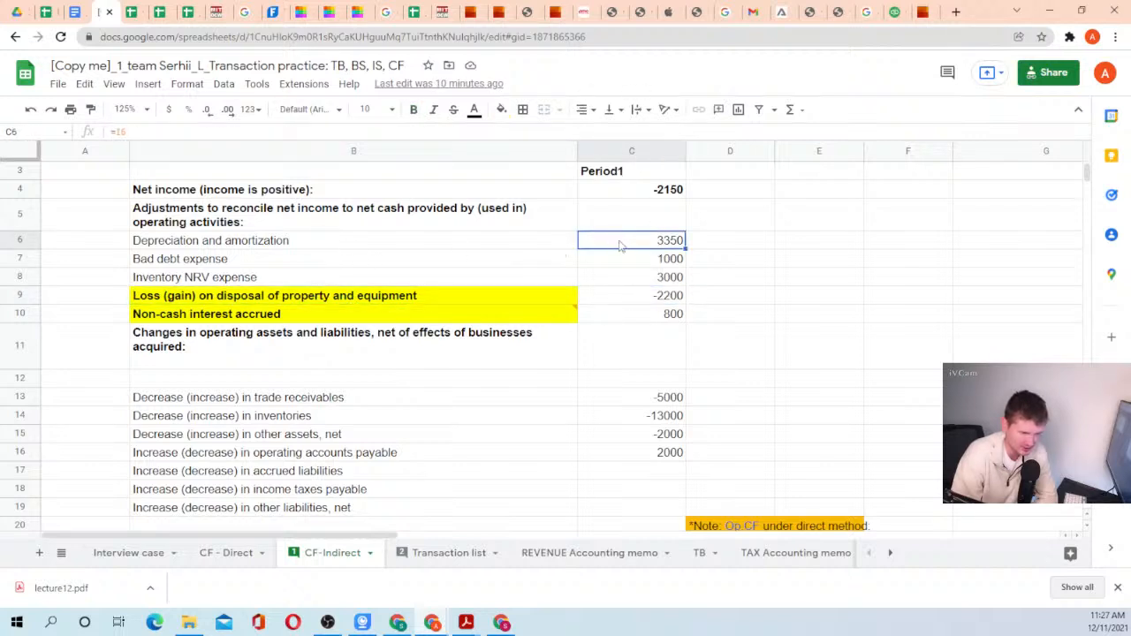
left_click_drag(221, 240, 628, 239)
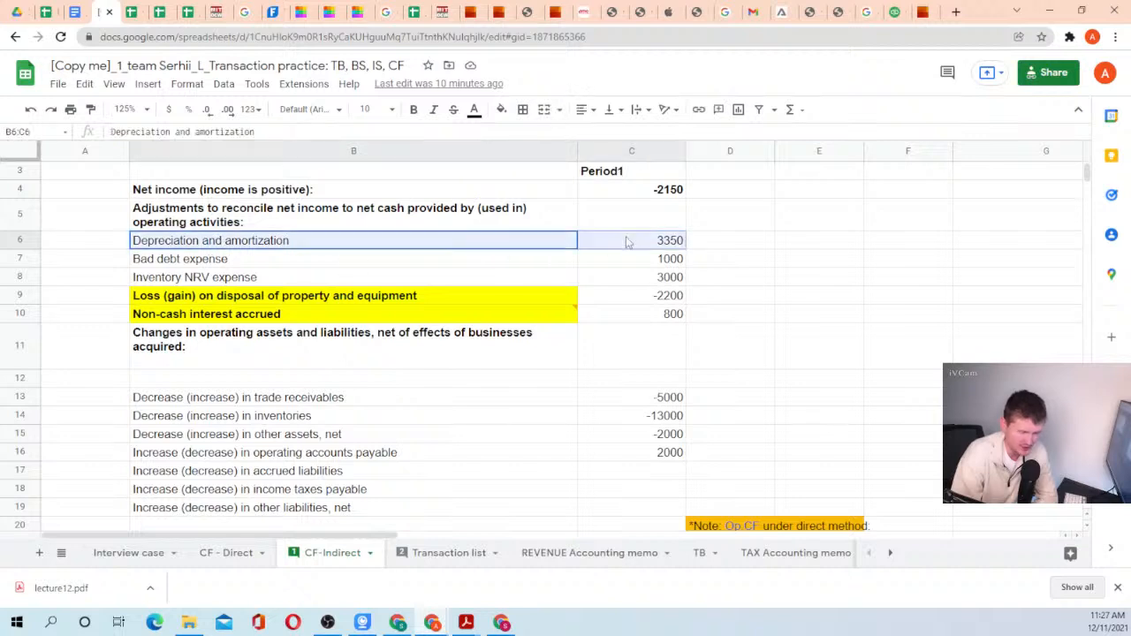
left_click(633, 240)
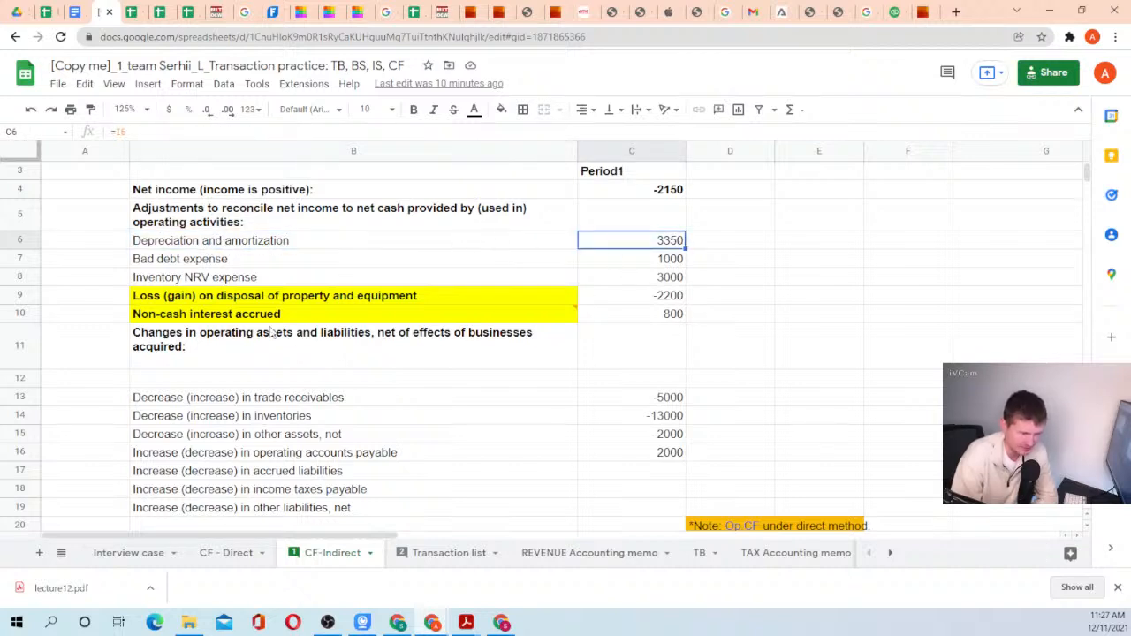
left_click(222, 299)
left_click(672, 303)
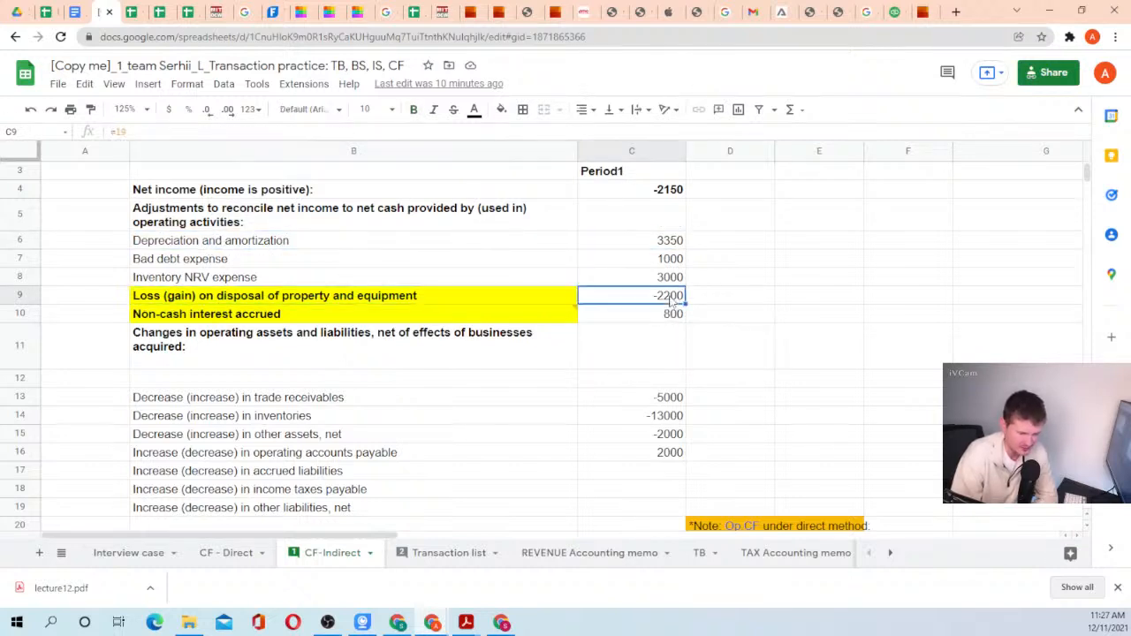
Relate the disposal gain adjustment to the Proceeds from sale of equipment line in row 27 of the investing section.
scroll(656, 303, "down", 3)
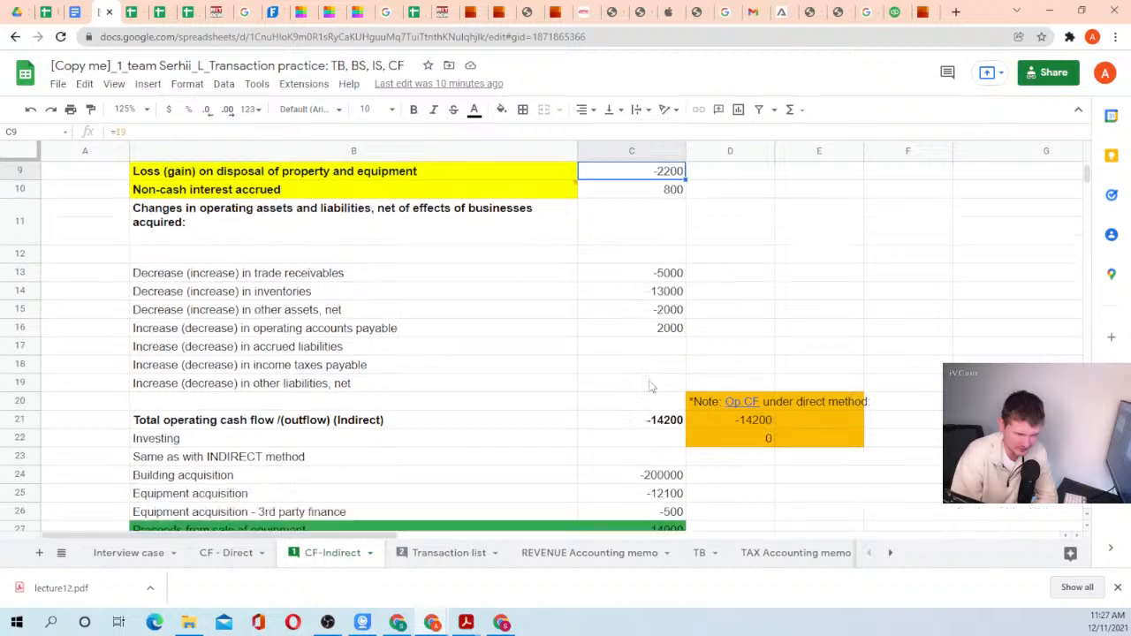
scroll(667, 254, "up", 1)
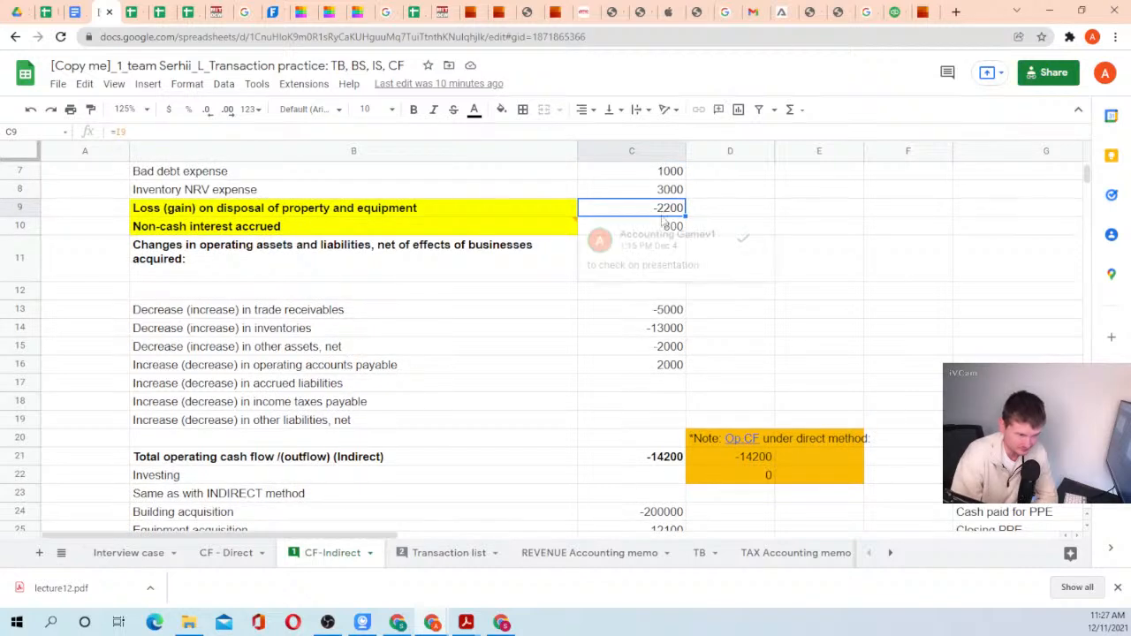
scroll(567, 387, "down", 3)
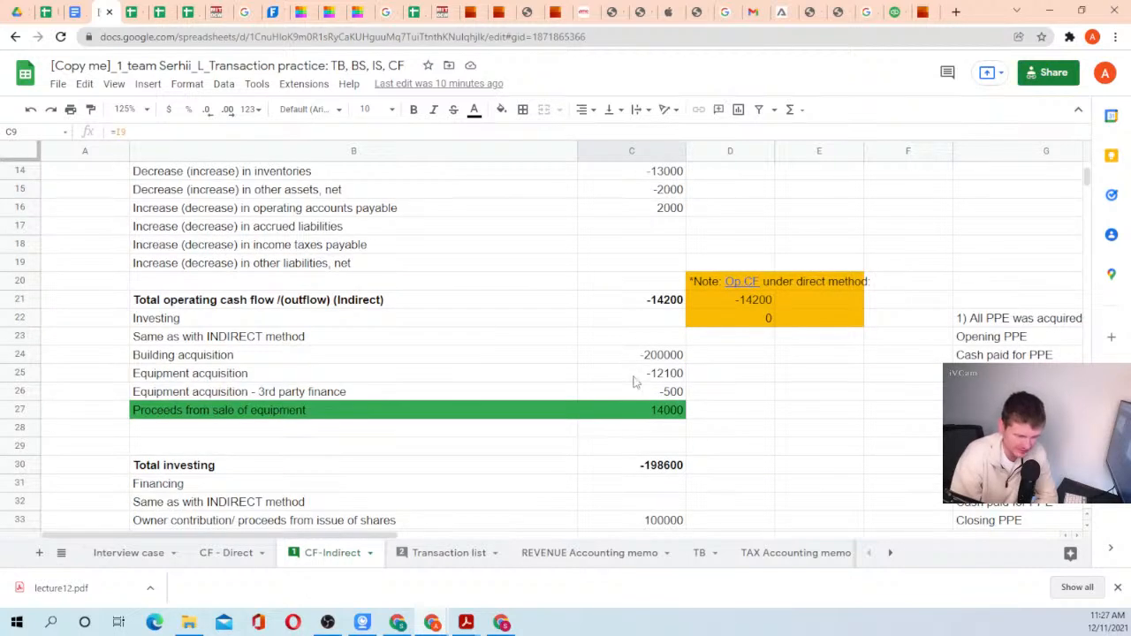
left_click(272, 415)
left_click_drag(272, 415, 609, 422)
left_click(610, 421)
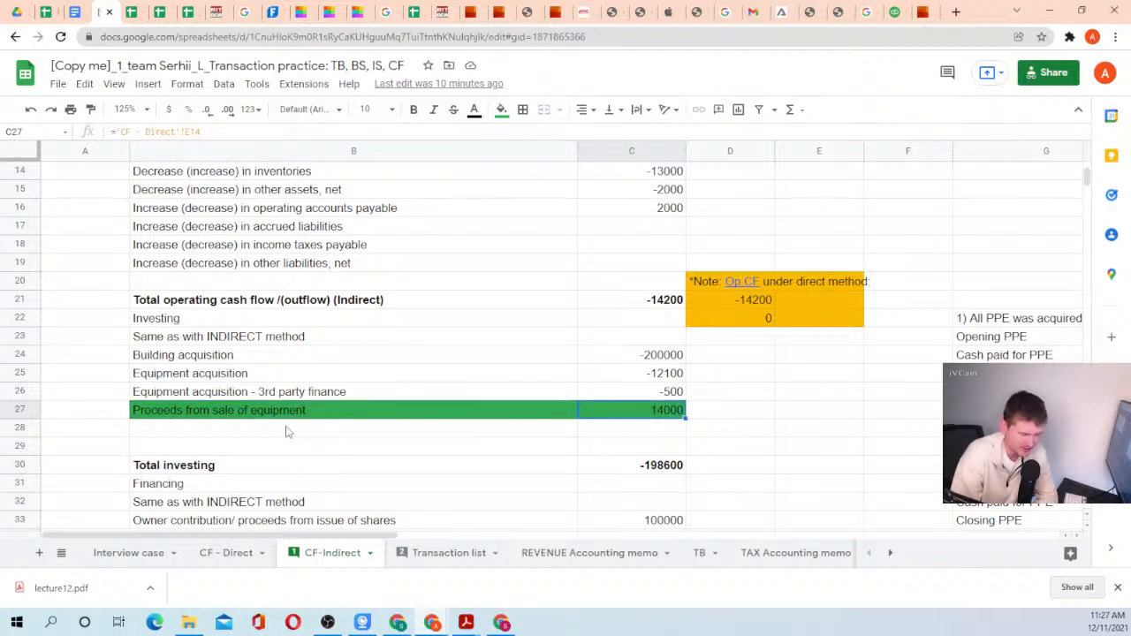
left_click(290, 419)
left_click_drag(578, 424, 641, 419)
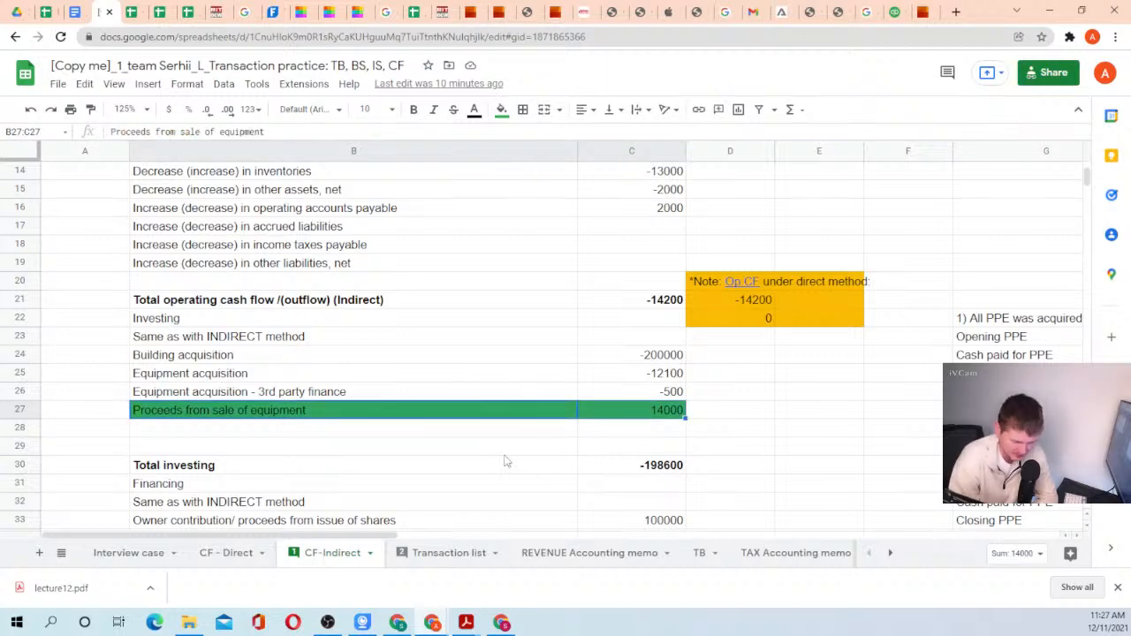
Go back to the lecture12.pdf slide giving a brief review of the SCF.
left_click(449, 11)
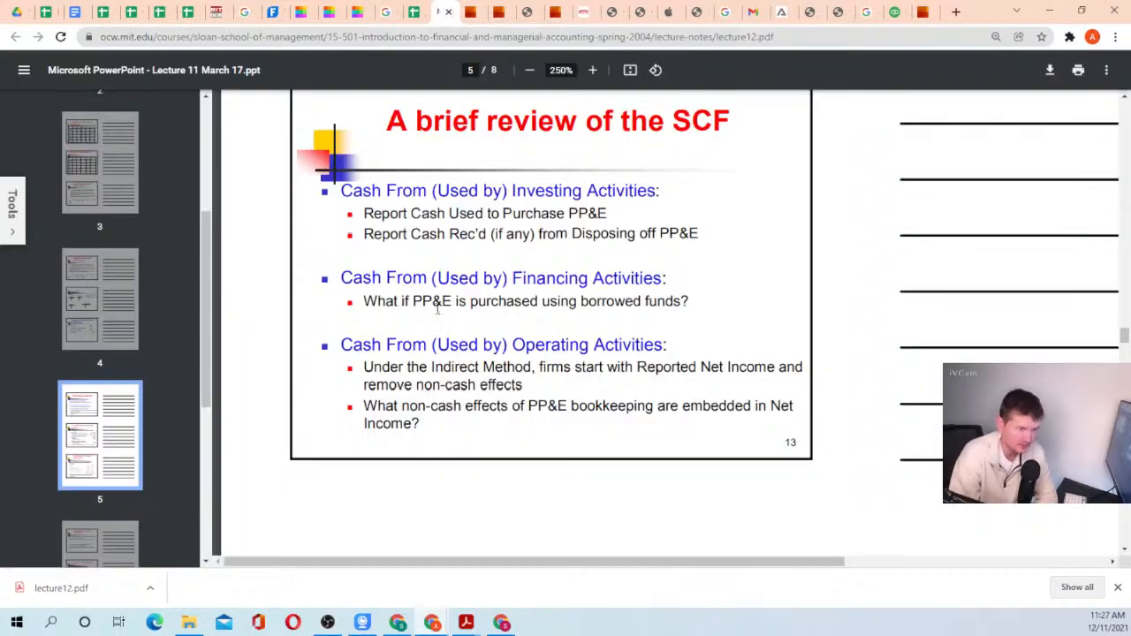